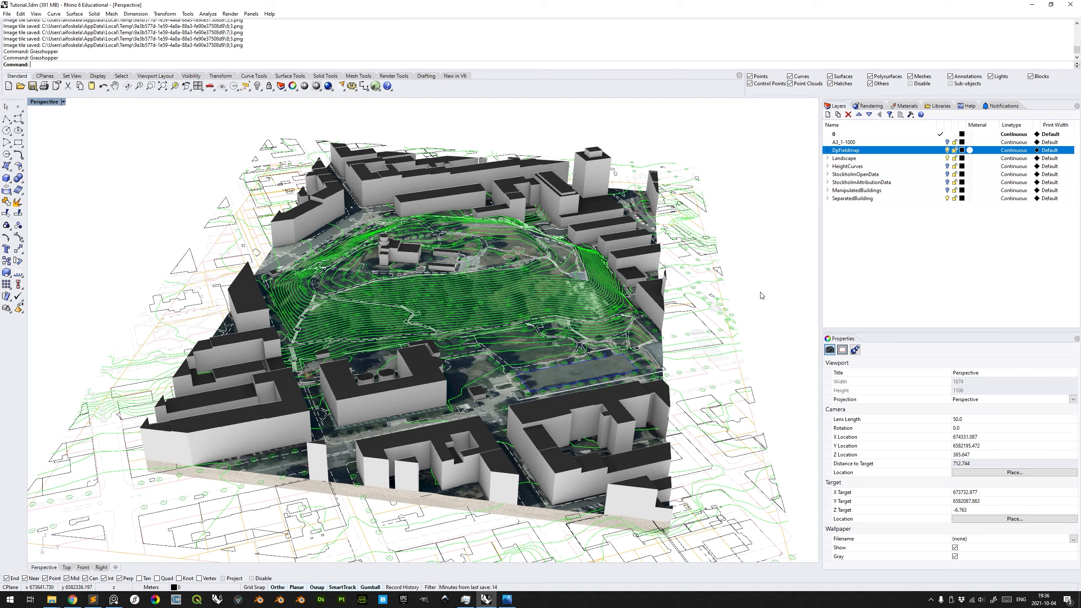
Zoom to a tree symbol outside the terrain edge and inspect its object type in the properties.
left_click(698, 297)
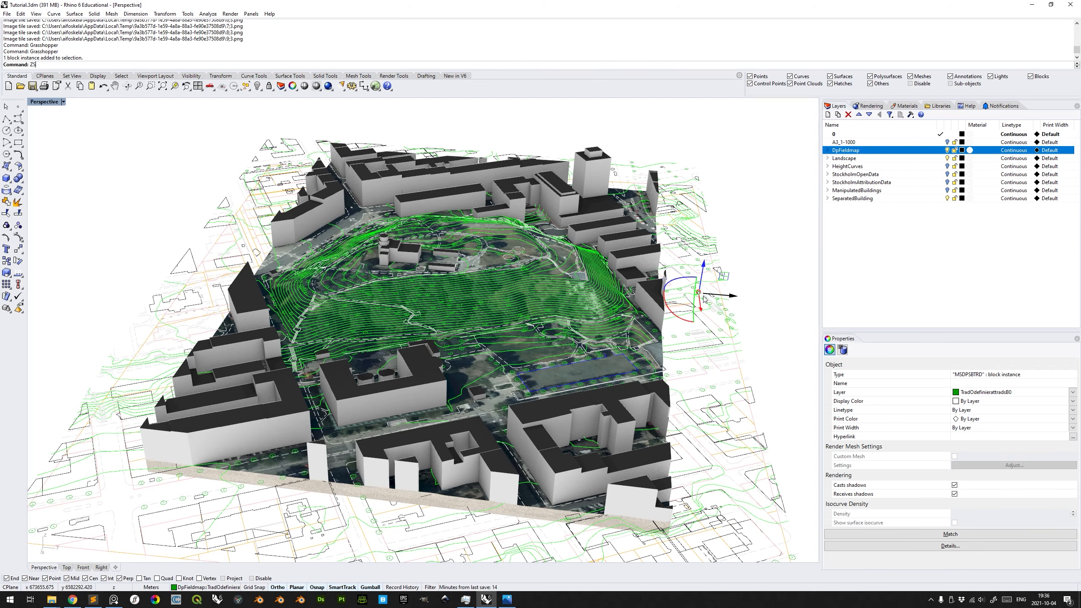
key("Return")
left_click(503, 178)
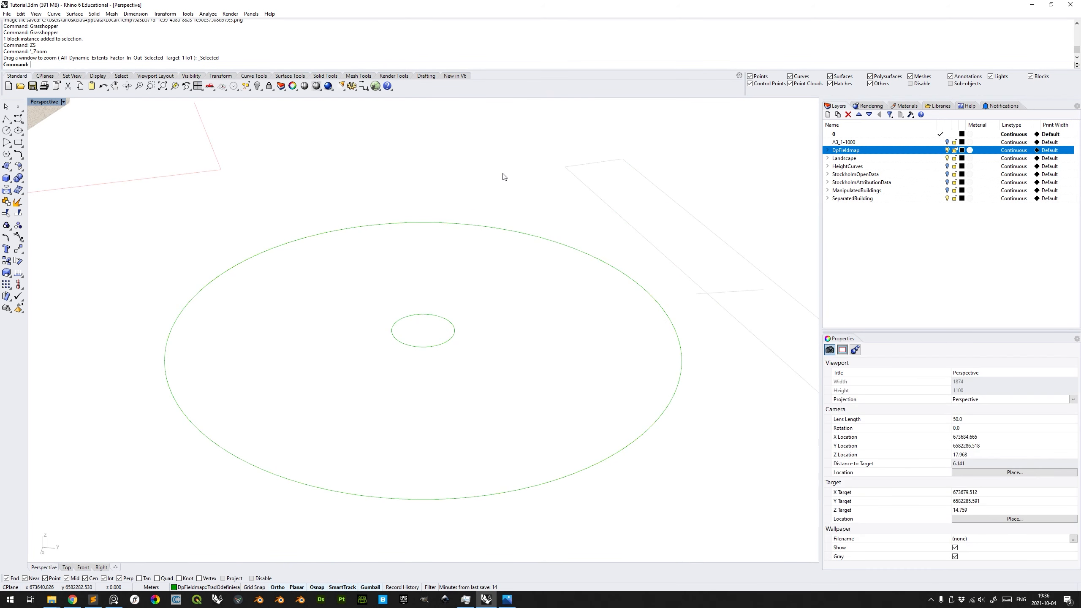
scroll(531, 287, "down", 2)
left_click(469, 327)
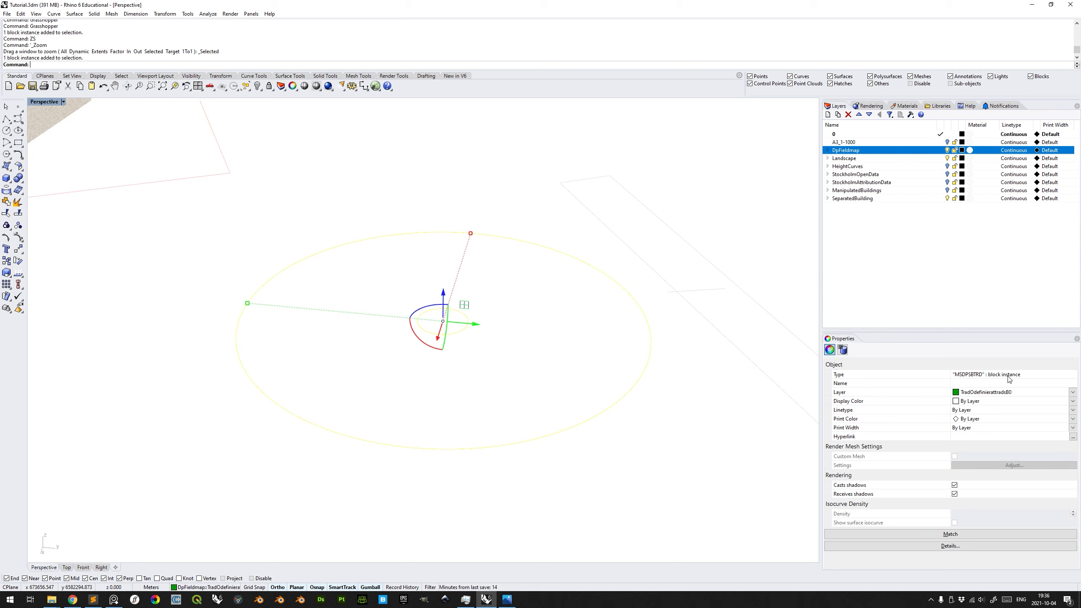
left_click(474, 179)
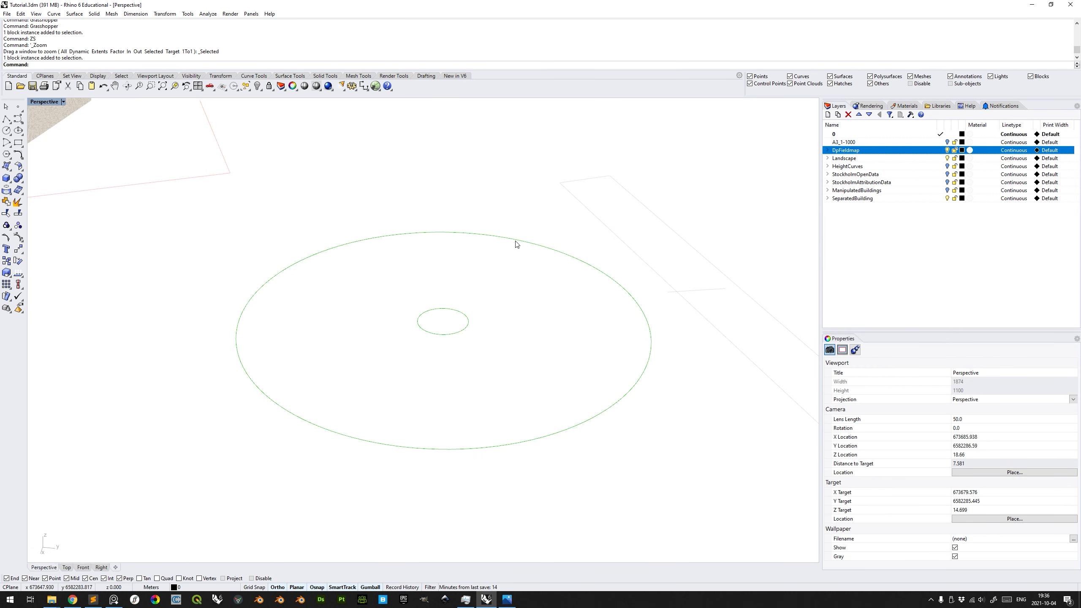
left_click(518, 244)
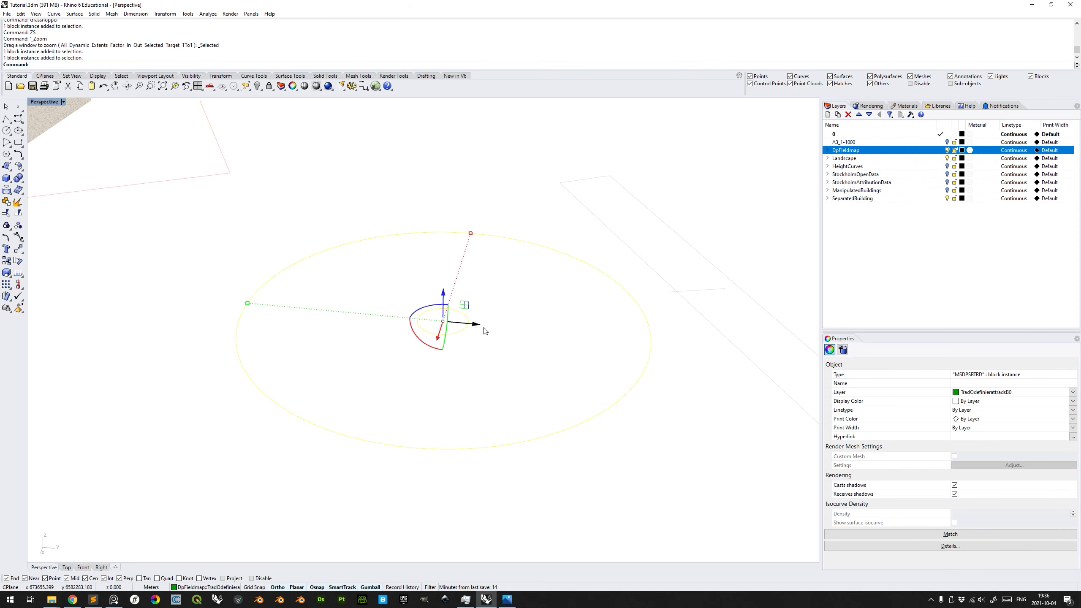
left_click(438, 314)
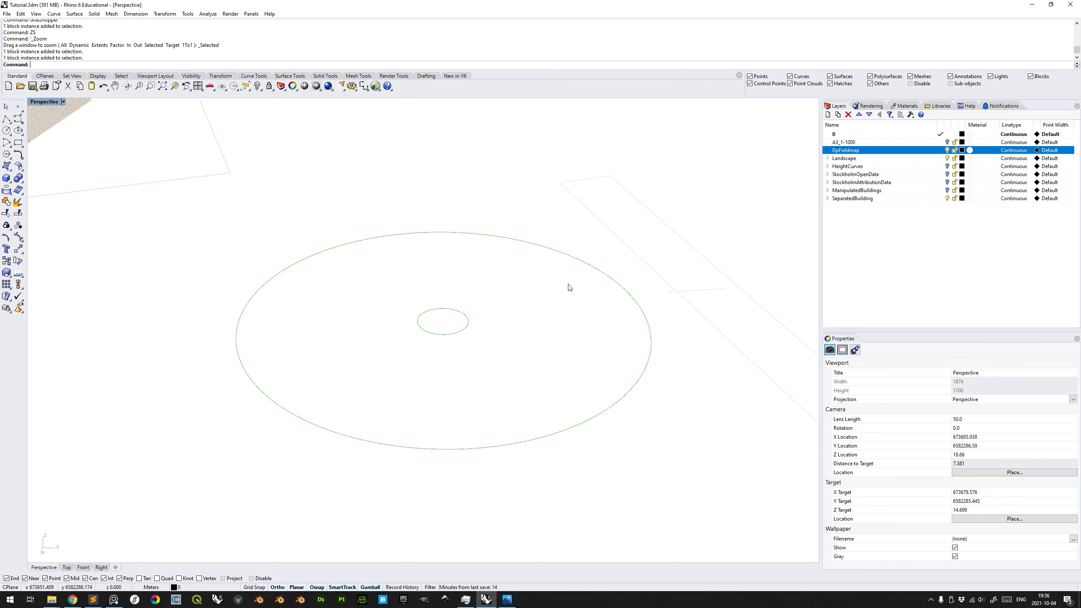
left_click(578, 259)
left_click(549, 230)
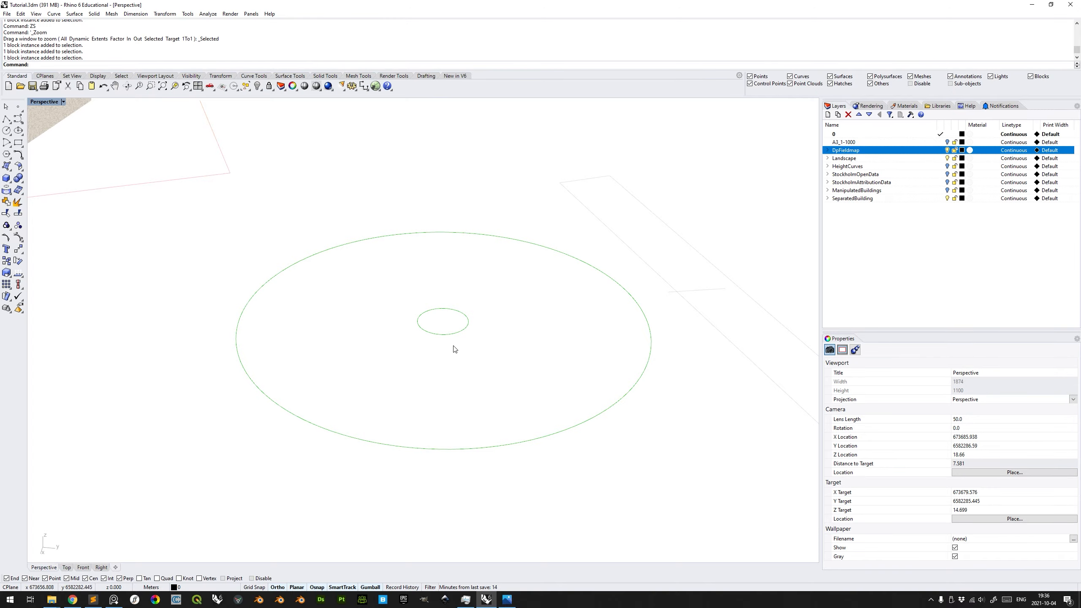
Examine how tree symbols are distributed across the park and the streets beyond the terrain edge.
scroll(454, 349, "down", 12)
scroll(495, 315, "down", 4)
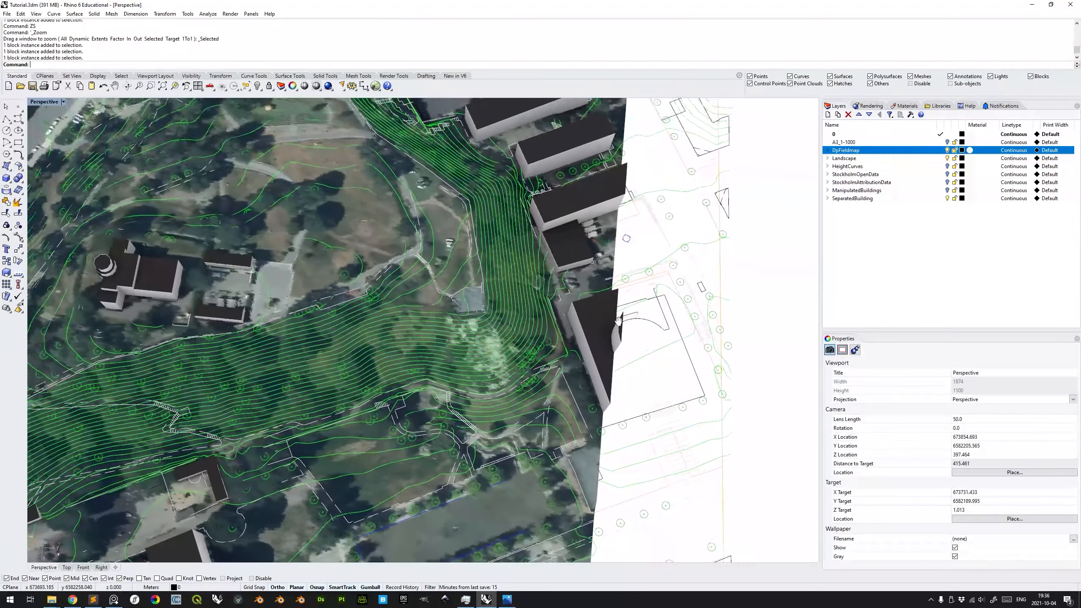
scroll(472, 254, "up", 4)
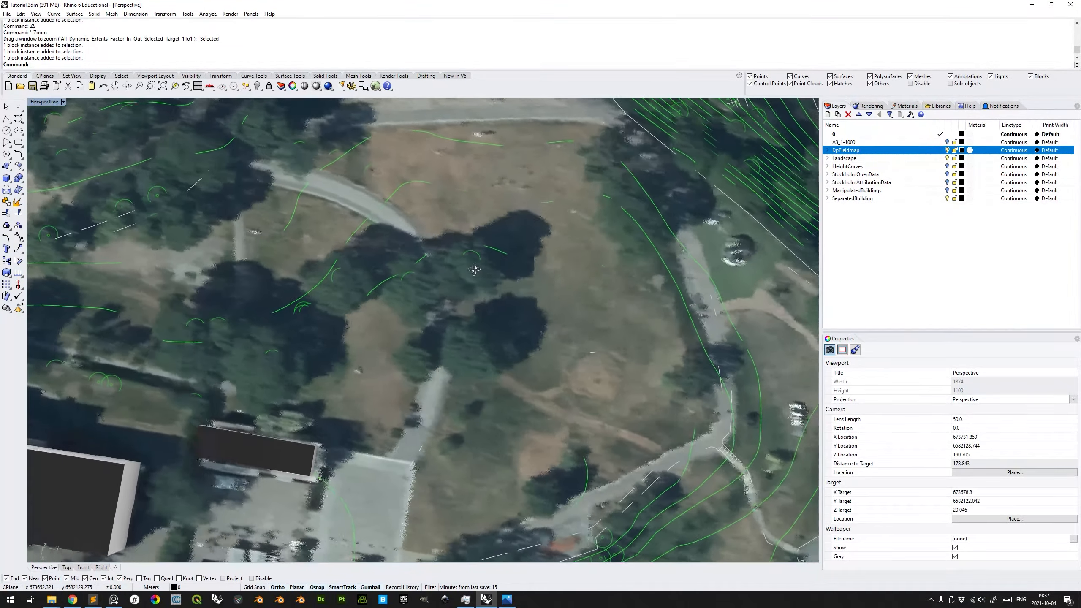
scroll(475, 269, "down", 3)
scroll(472, 268, "up", 2)
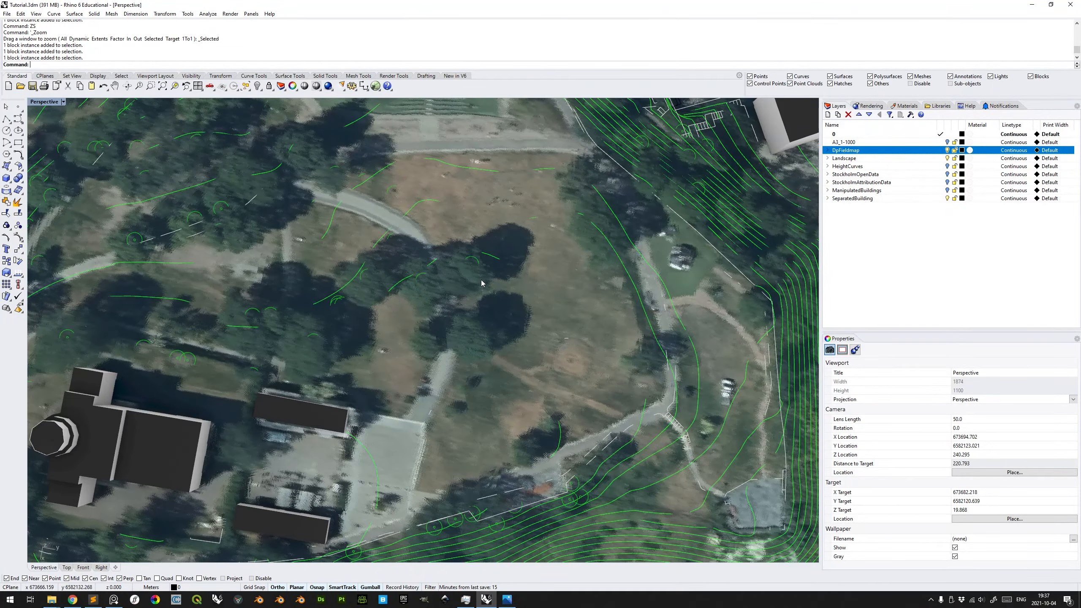
right_click_drag(481, 282, 467, 301, "shift")
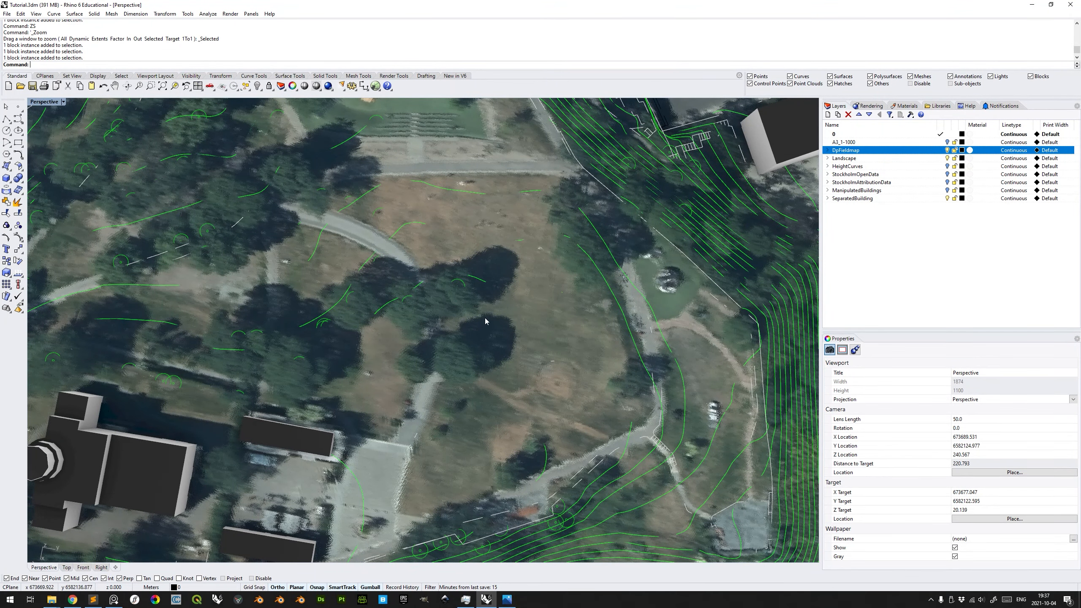
scroll(610, 355, "up", 8)
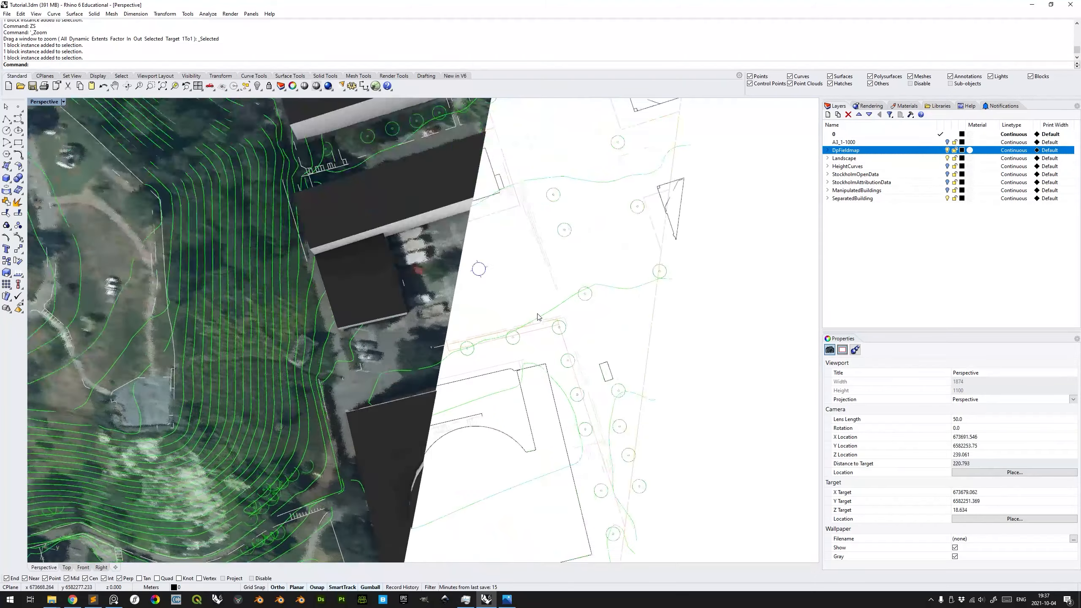
scroll(548, 314, "up", 5)
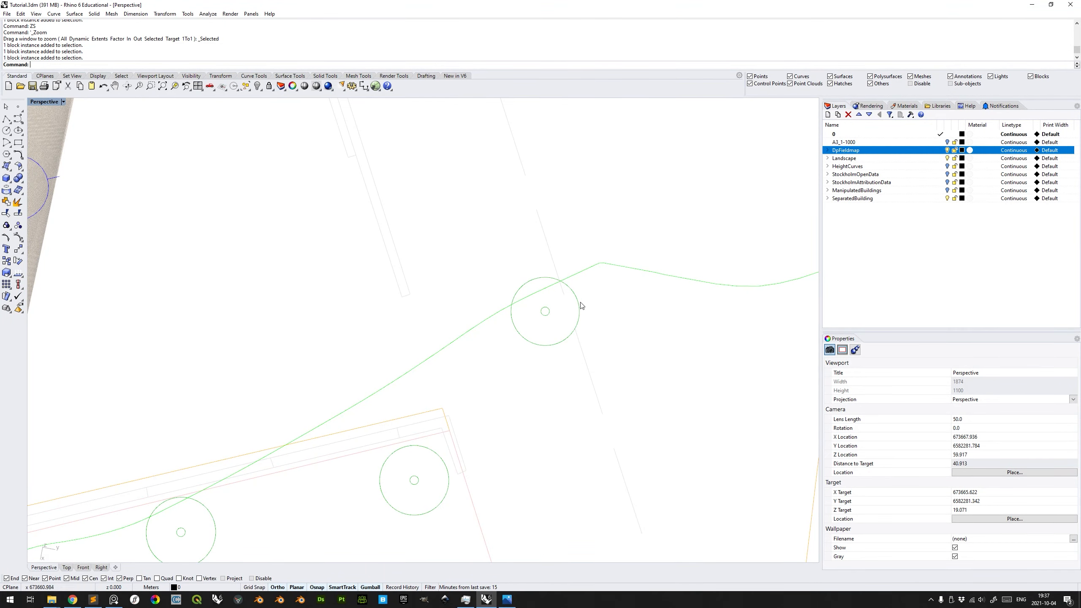
scroll(569, 326, "down", 8)
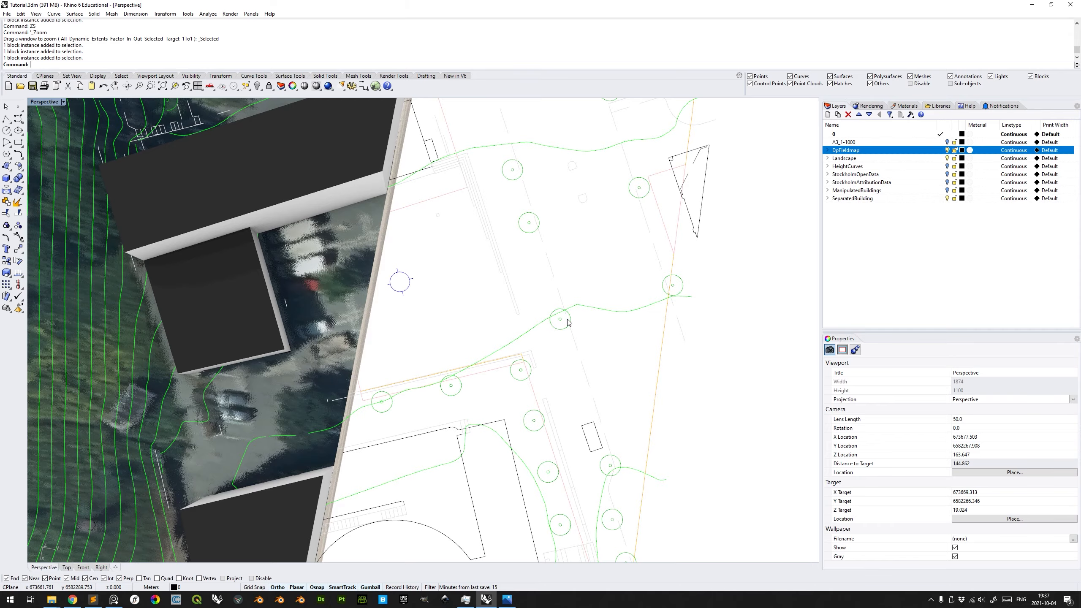
scroll(575, 314, "down", 10)
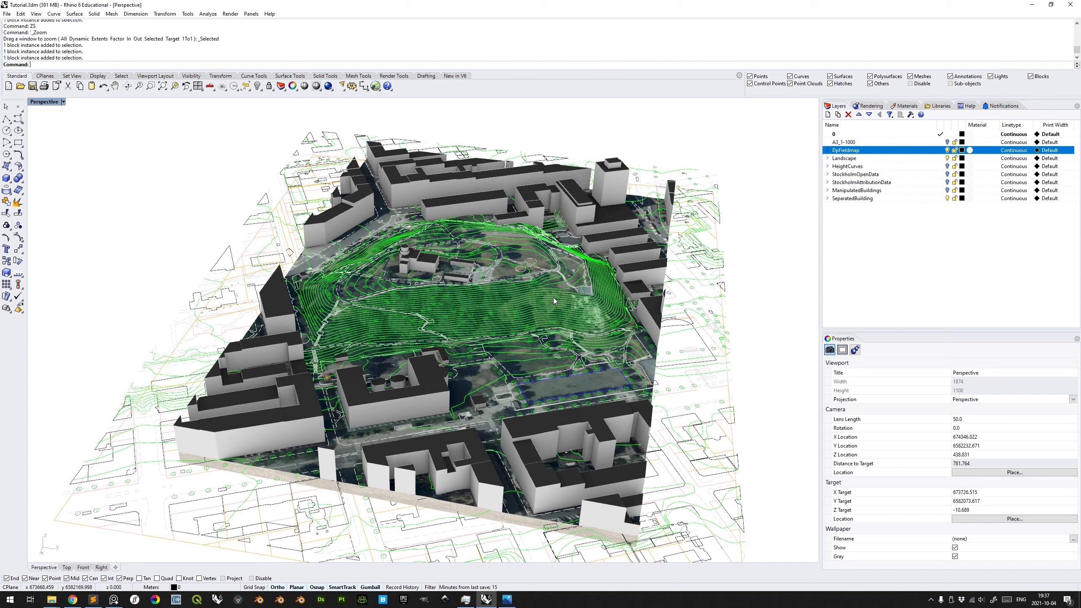
Open Grasshopper and resize its window to sit beside the model, keeping the terrain visible in the perspective view.
type("Grasshopper")
key("Return")
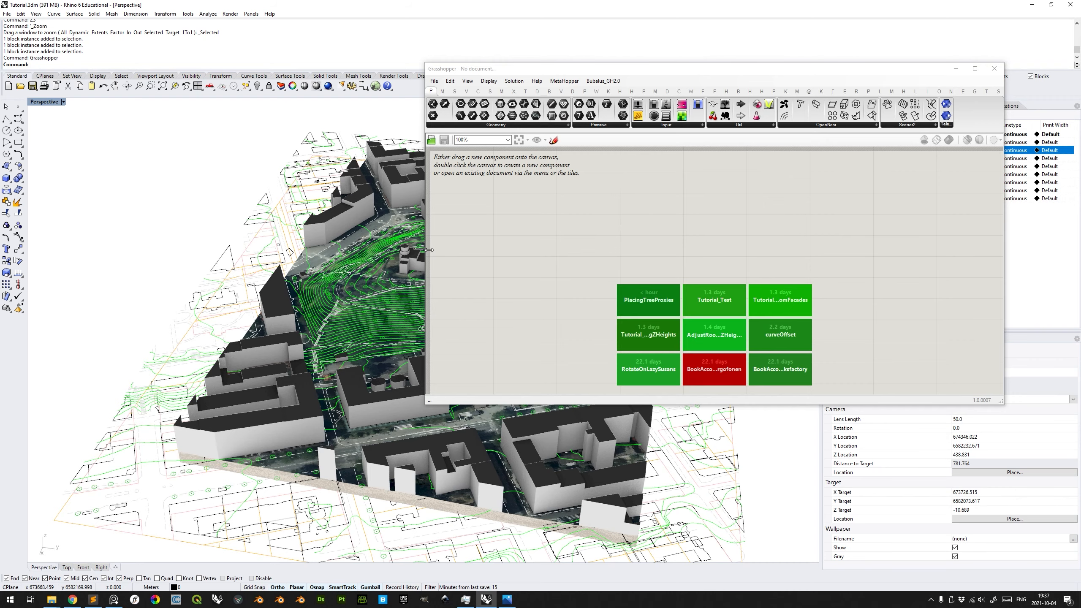
left_click_drag(429, 250, 646, 250)
left_click_drag(785, 65, 786, 11)
left_click_drag(815, 407, 815, 524)
left_click_drag(1006, 363, 1076, 363)
left_click_drag(645, 257, 558, 257)
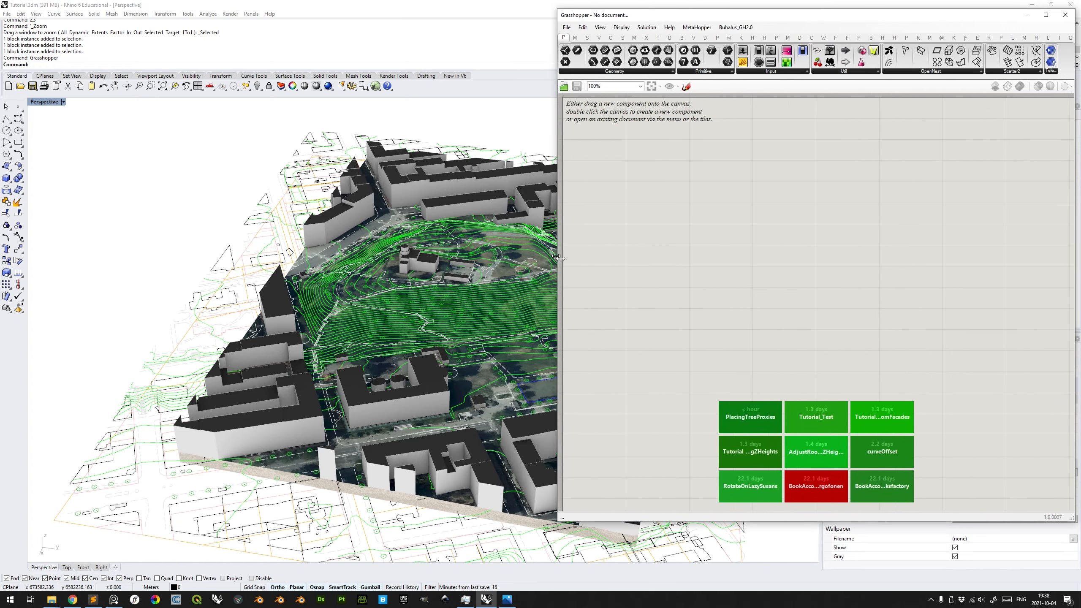
right_click_drag(532, 275, 476, 272, "shift")
right_click_drag(312, 283, 349, 291, "shift")
right_click_drag(503, 297, 468, 301, "shift")
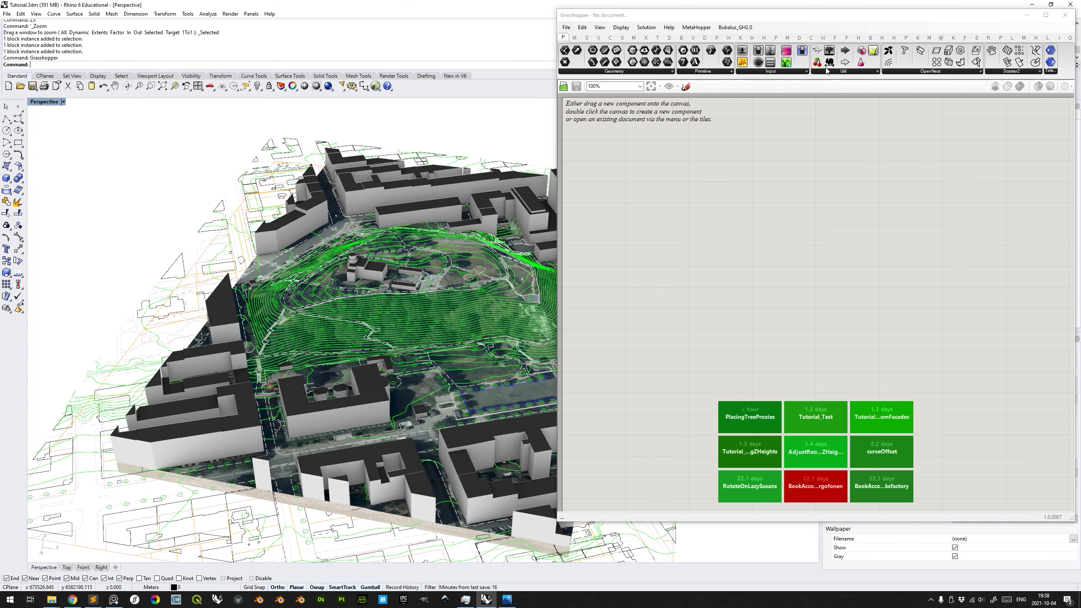
Hide the DpFieldmap layer and create a new layer named TreeProxies below SeparatedBuilding.
double_click(836, 17)
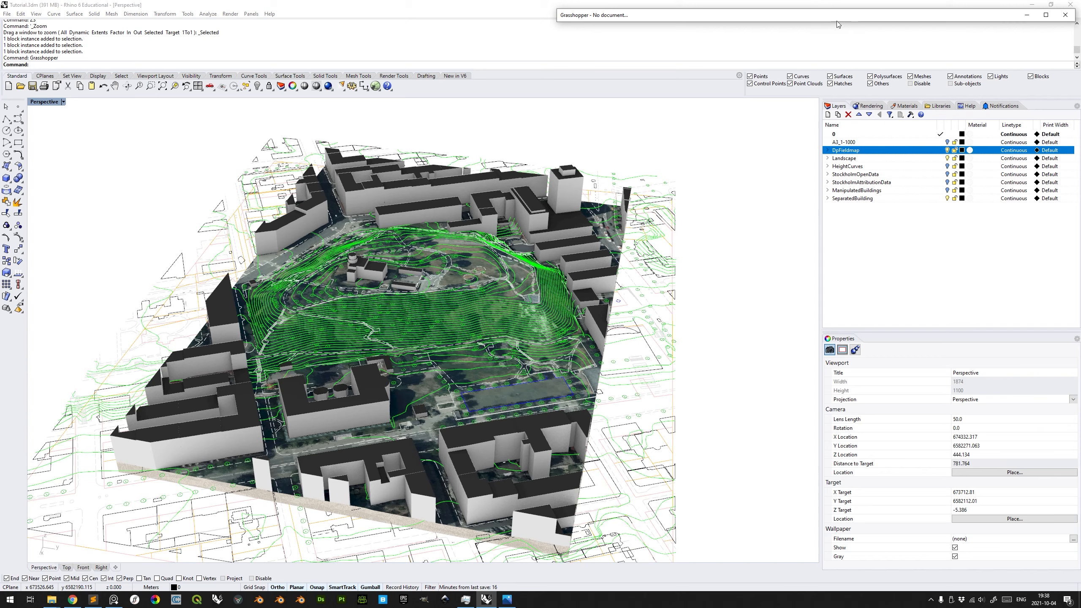
left_click(947, 150)
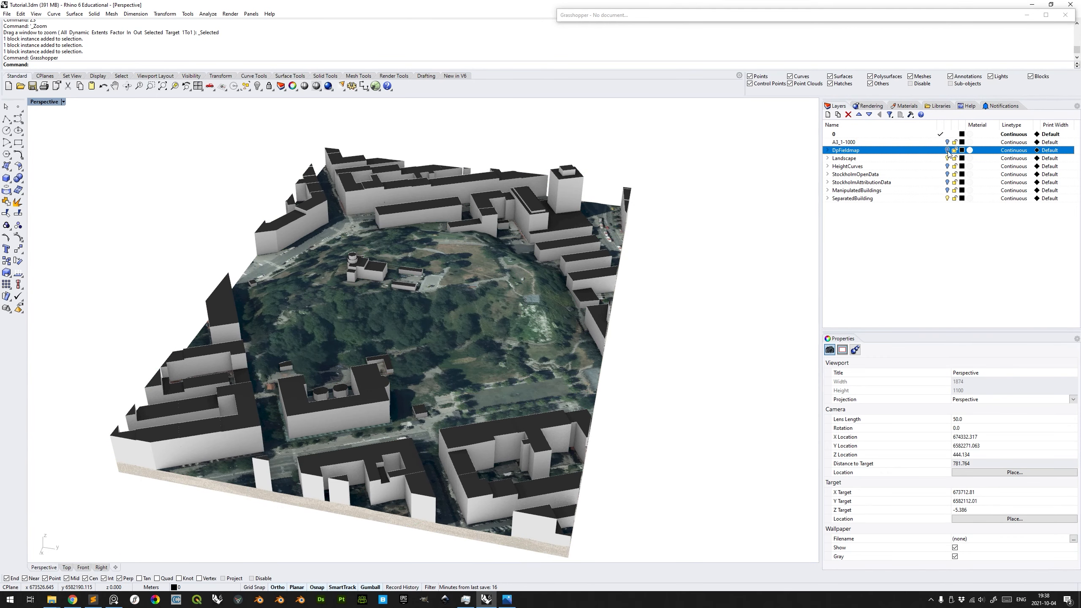
left_click(871, 200)
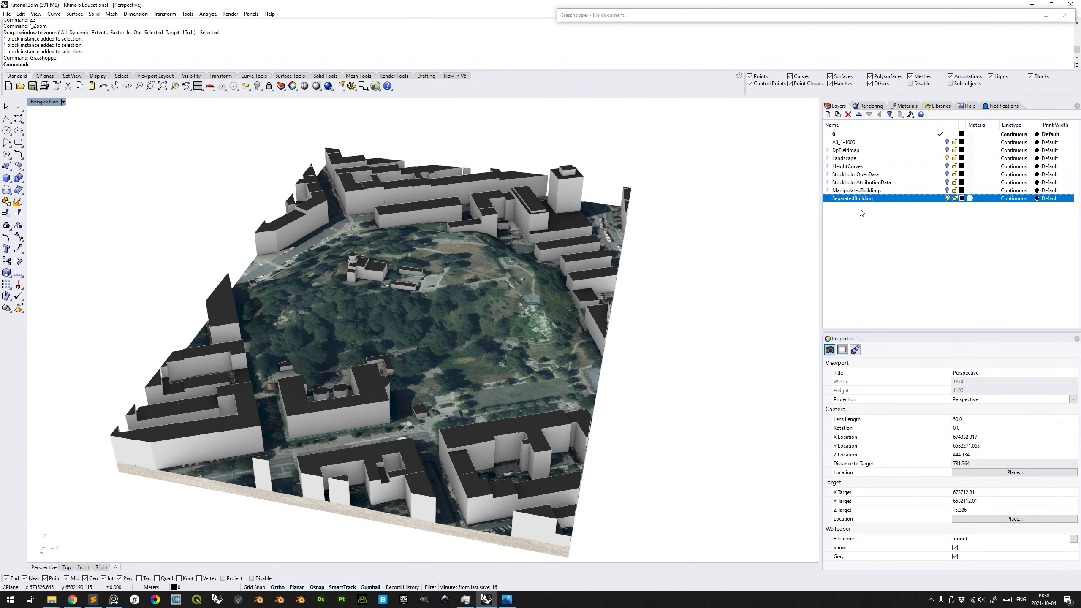
left_click(828, 114)
type("TreeProxy")
key("Return")
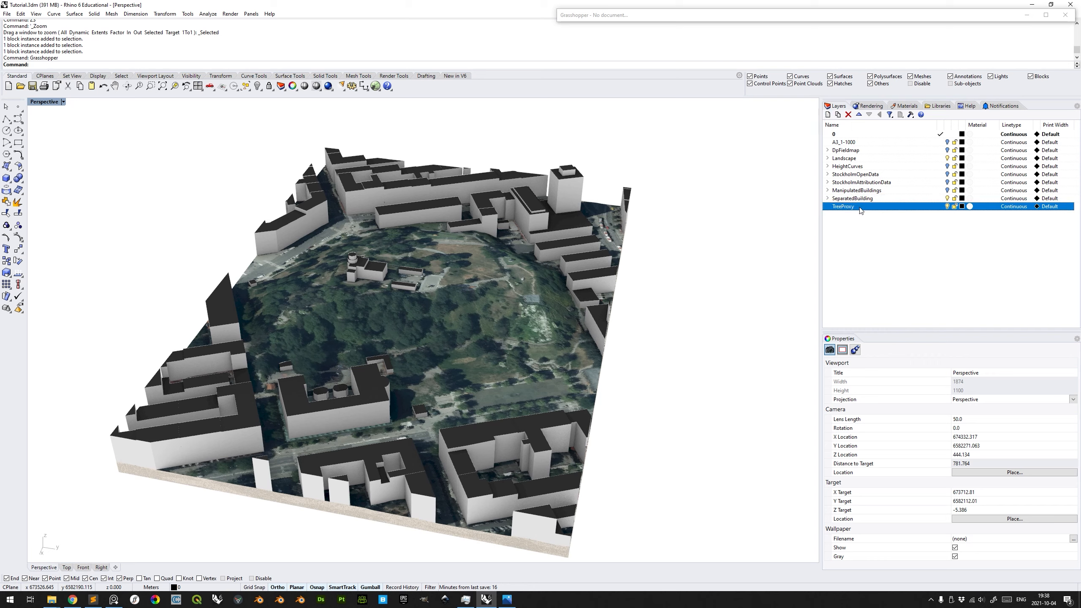
left_click(860, 210)
left_click(859, 208)
type("ies")
key("Return")
Add a sublayer named ProxyGeometry under TreeProxies and make it the current layer.
left_click(837, 114)
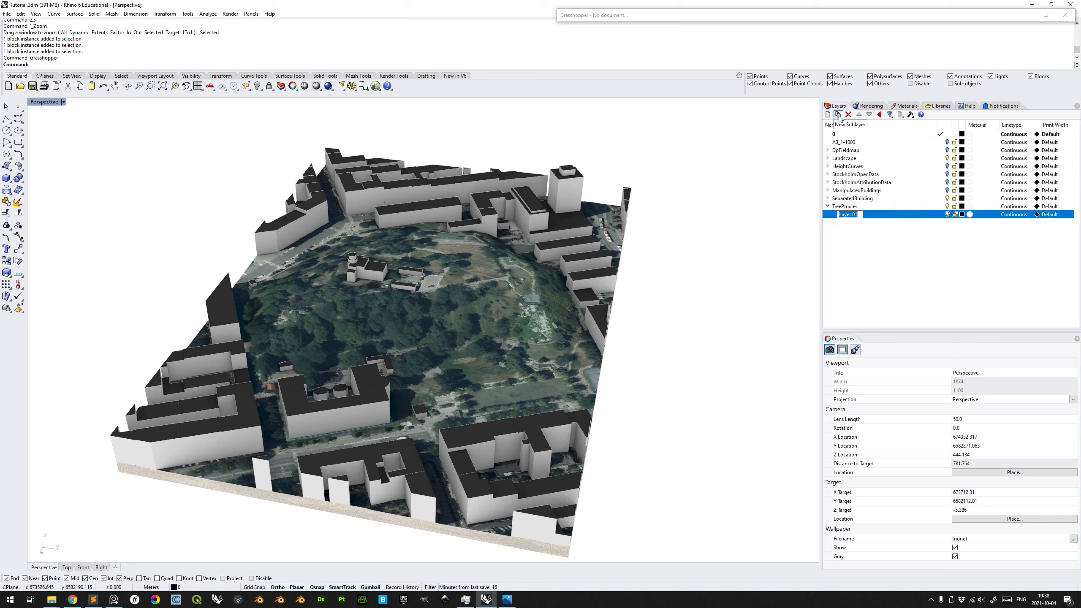
type("ProxyGeometry")
key("Return")
left_click(941, 215)
Place a single point object in the empty area beside the terrain edge and select it.
scroll(572, 357, "up", 6)
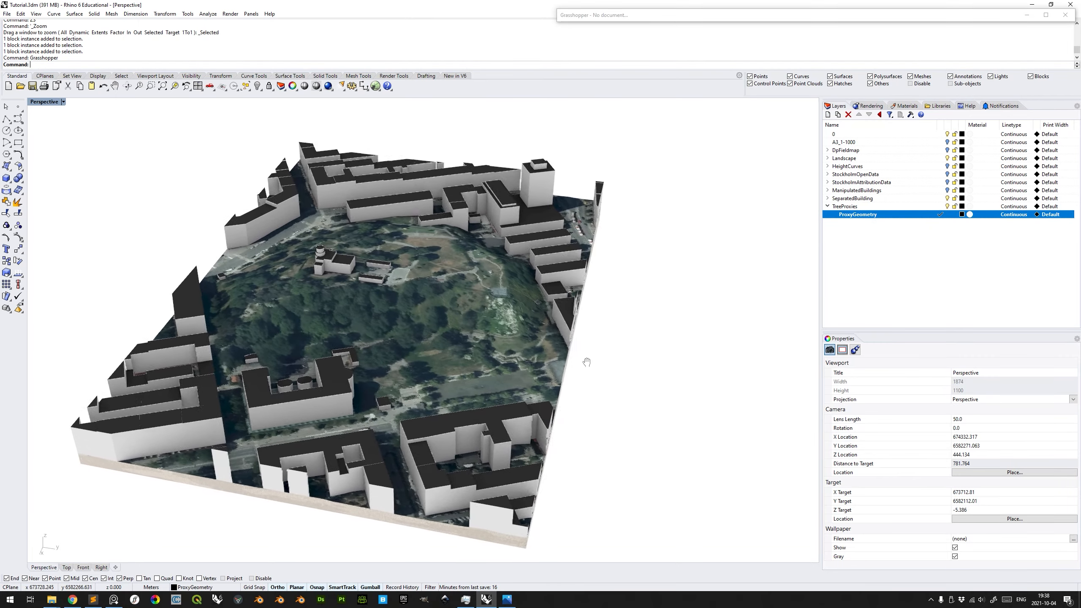
scroll(572, 333, "up", 3)
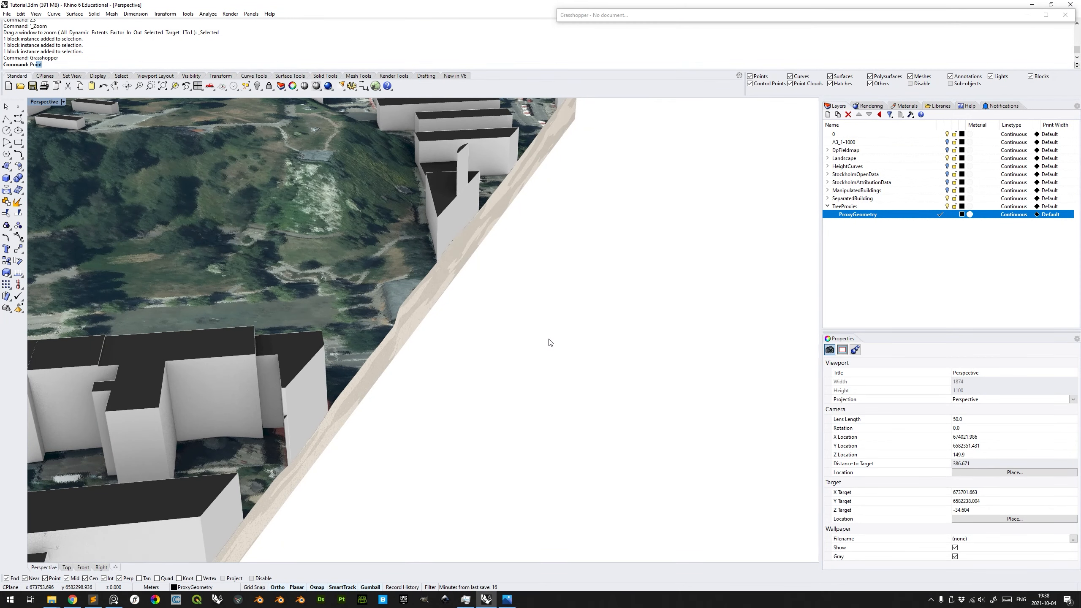
type("Point")
key("Return")
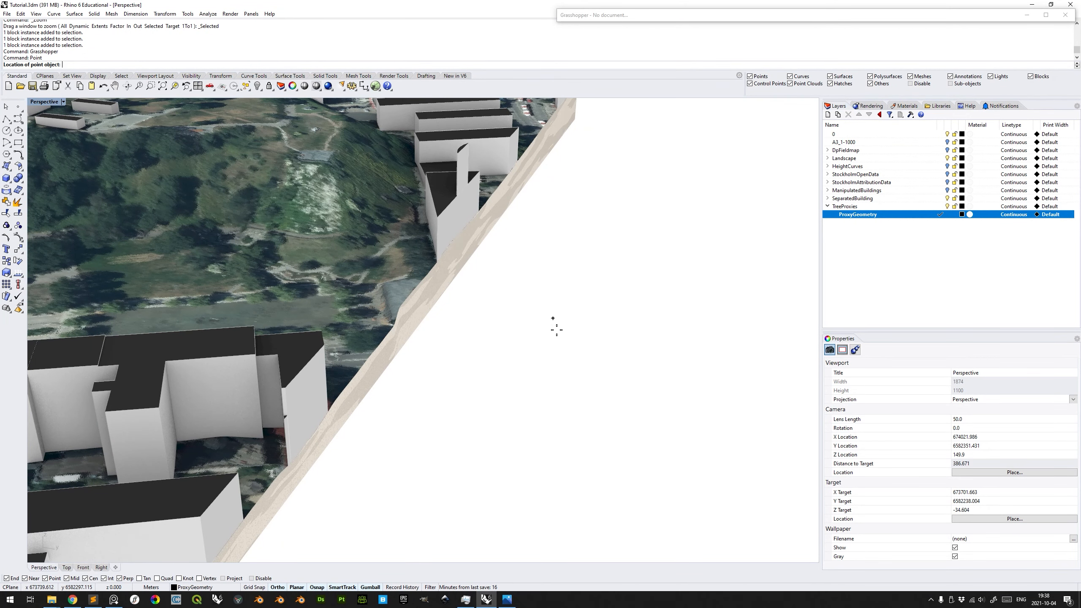
left_click(545, 347)
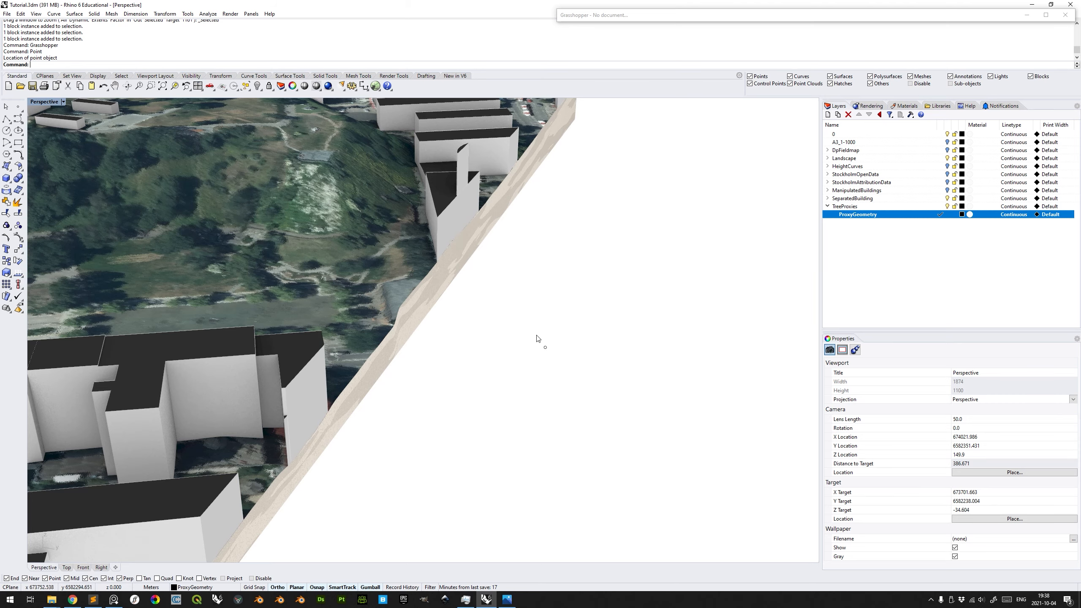
left_click_drag(537, 341, 572, 377)
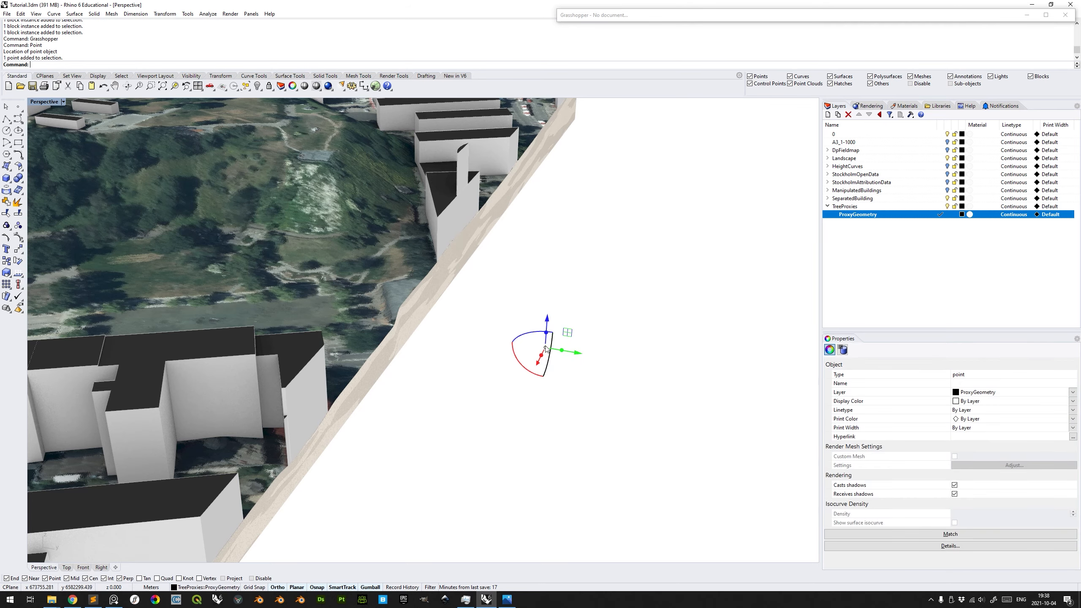
right_click_drag(594, 369, 537, 371)
scroll(484, 367, "up", 5)
scroll(488, 365, "down", 5)
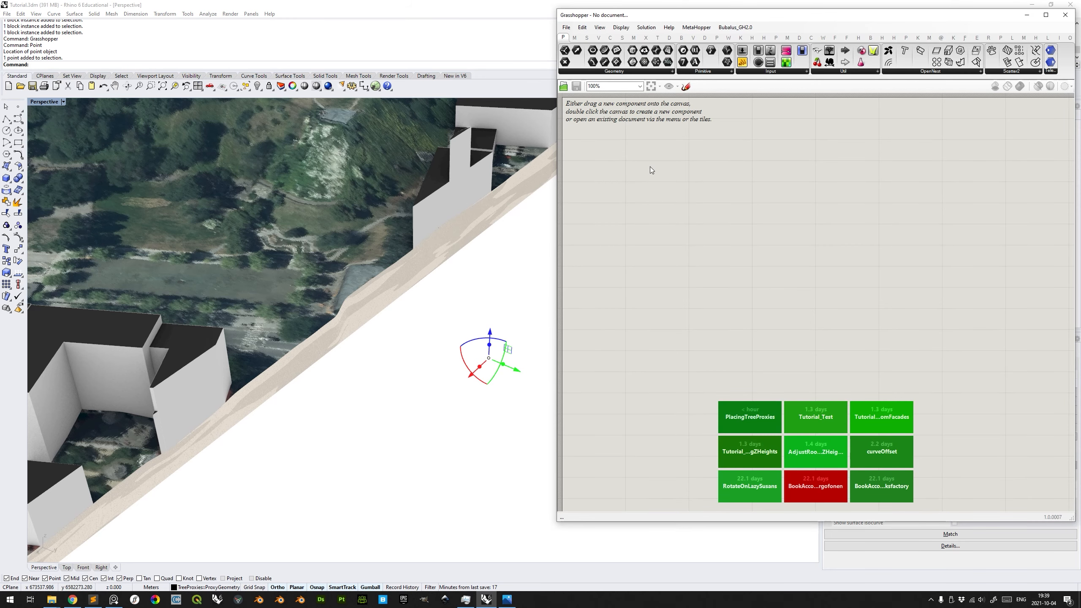
Add a Bifocals component near the upper corner of the Grasshopper canvas.
double_click(593, 145)
type("bifocal")
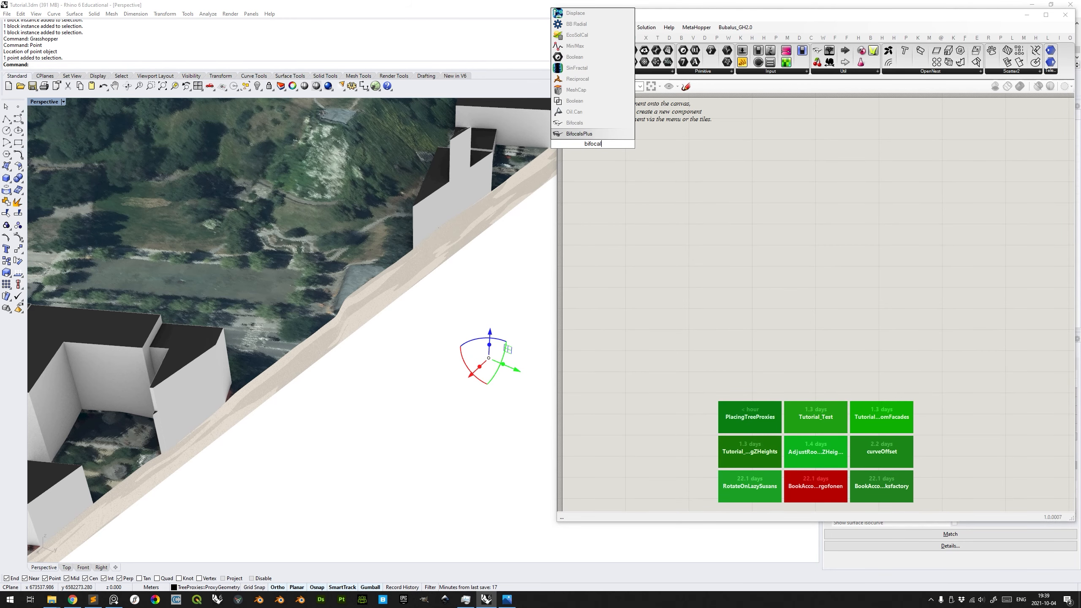
left_click(592, 123)
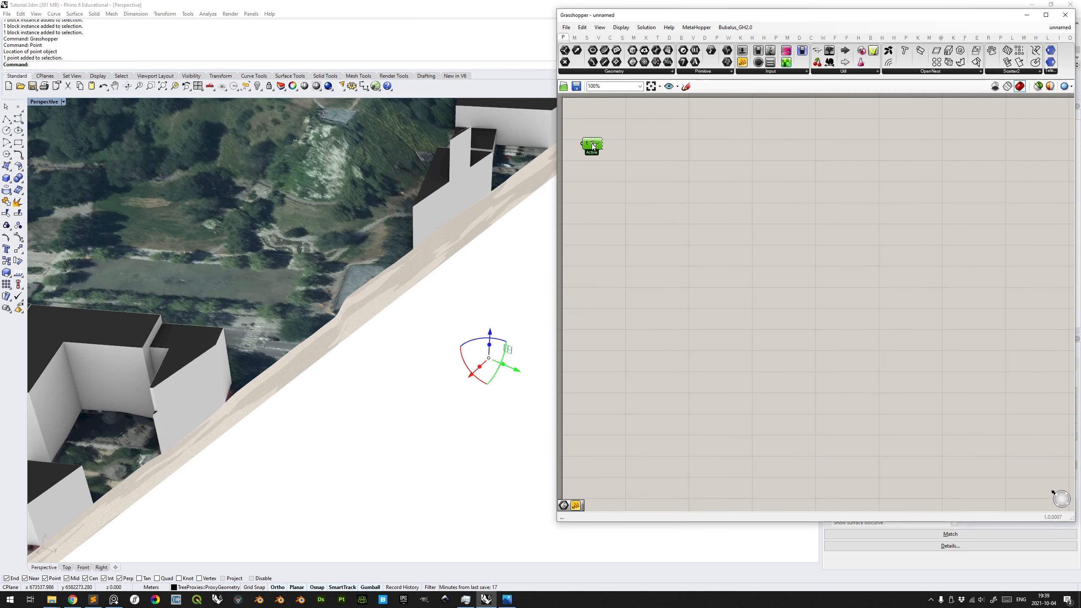
left_click_drag(591, 123, 592, 119)
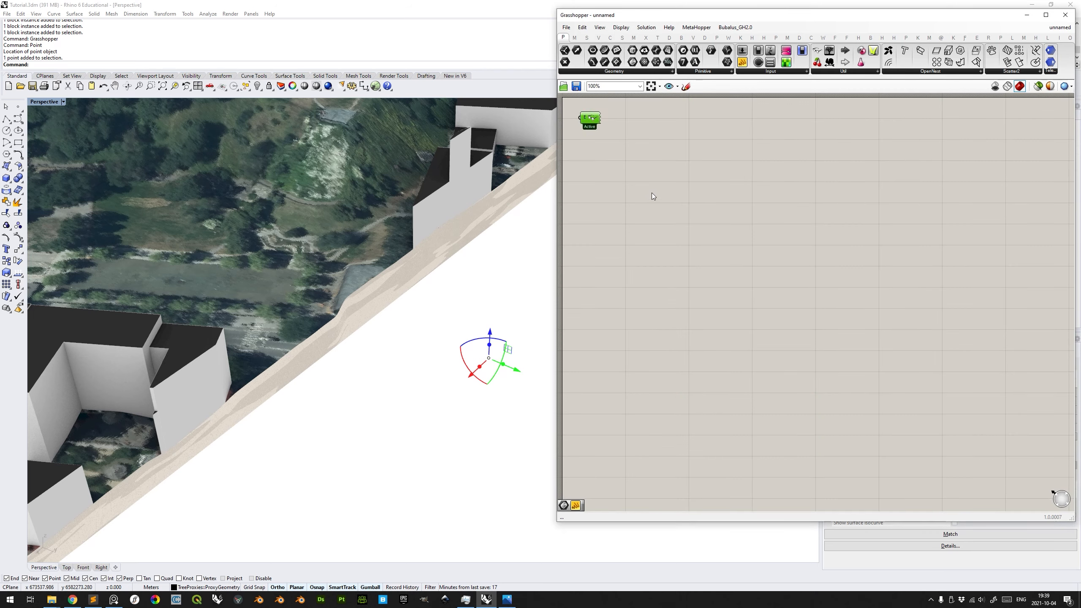
Add a Point parameter to the Grasshopper canvas and reference the single Rhino point beside the terrain edge in it.
double_click(638, 250)
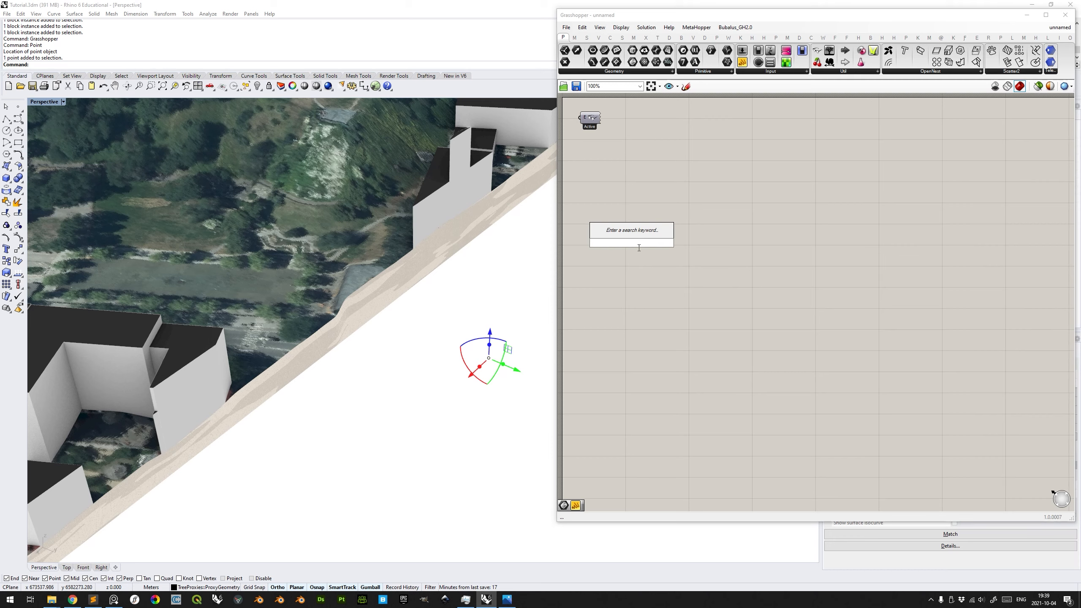
type("point")
key("Return")
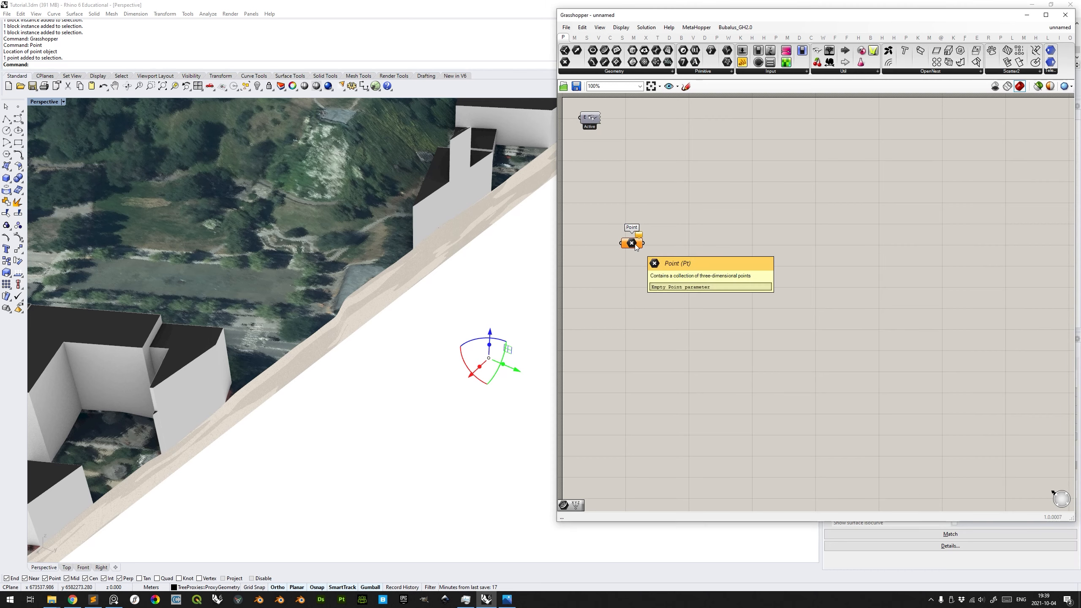
left_click_drag(631, 237, 631, 188)
right_click(631, 188)
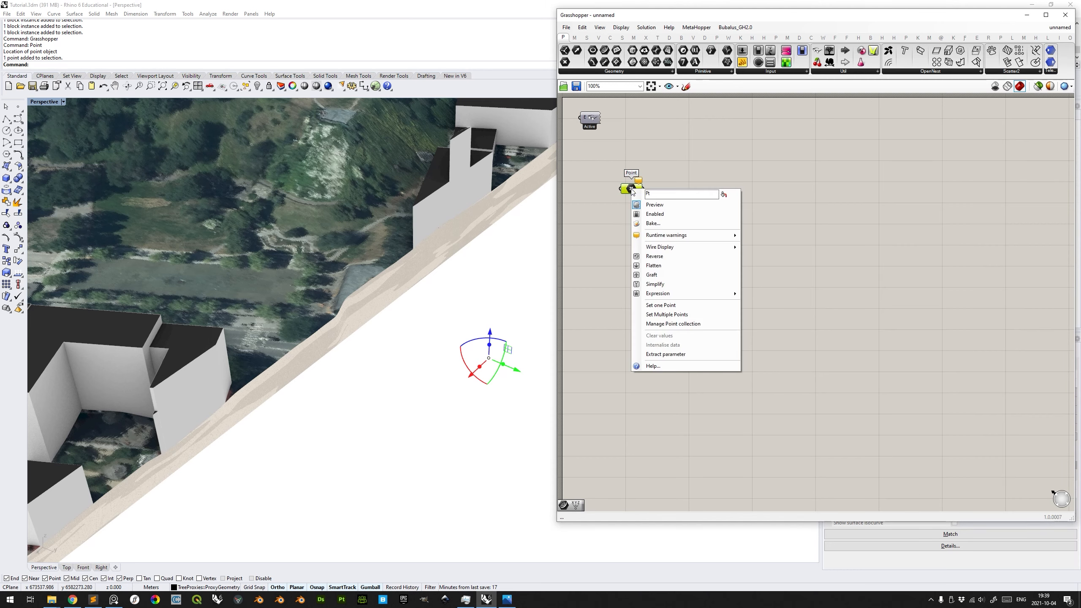
left_click(673, 306)
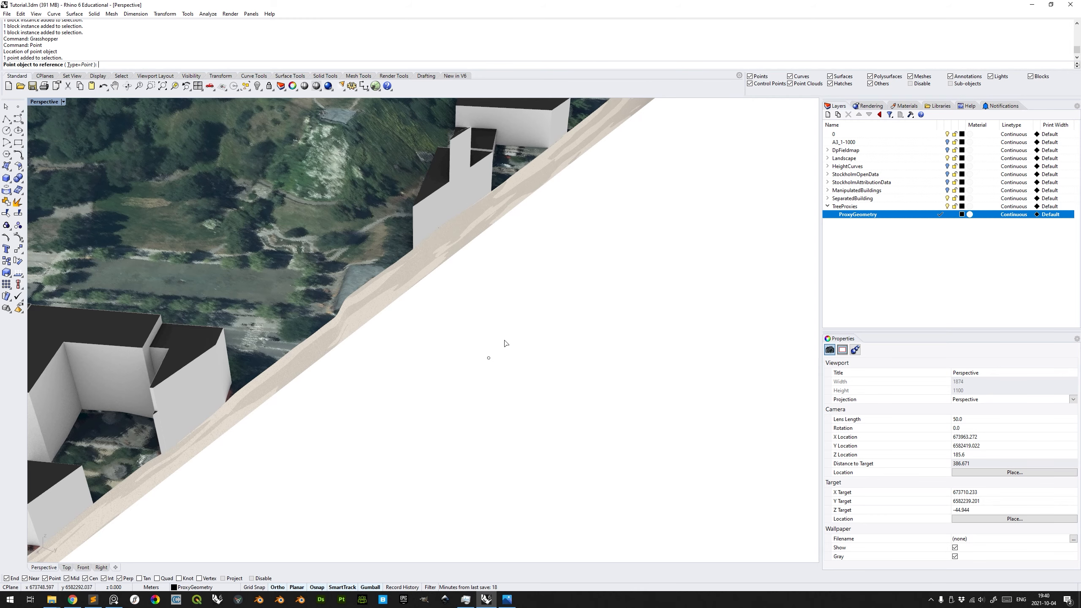
left_click(489, 358)
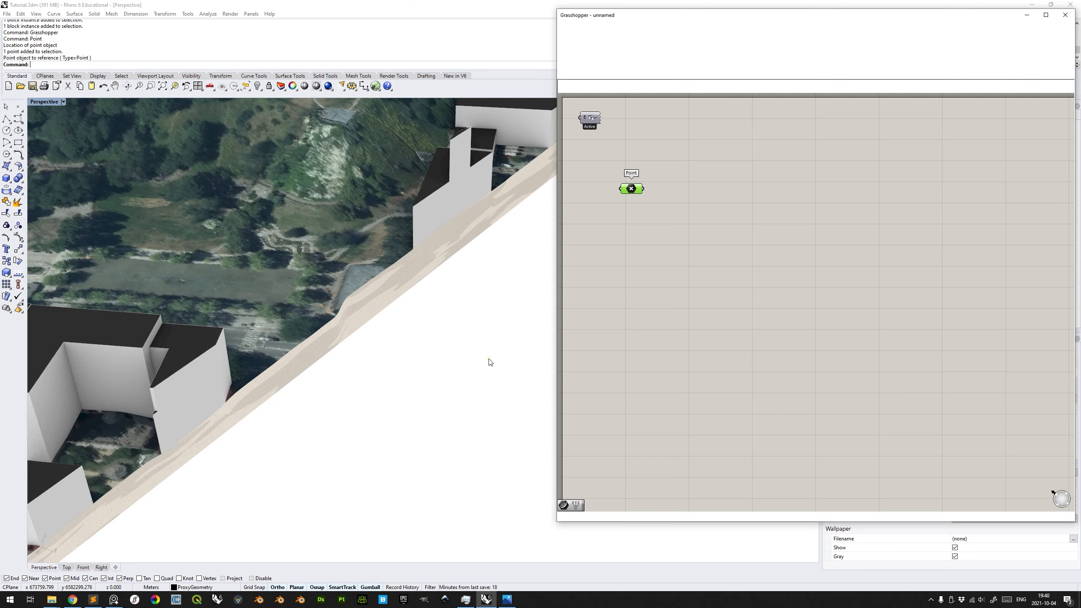
Select the Rhino point, assign it to the Point parameter with Set Multiple Points, and move the parameter lower on the canvas.
left_click_drag(518, 301, 461, 395)
right_click(634, 192)
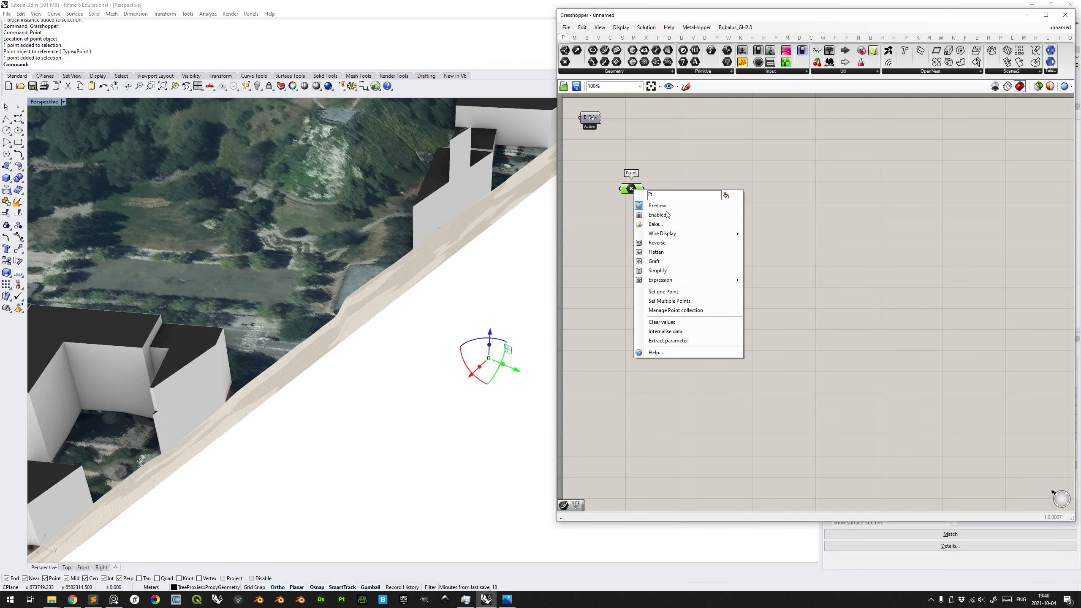
left_click(679, 306)
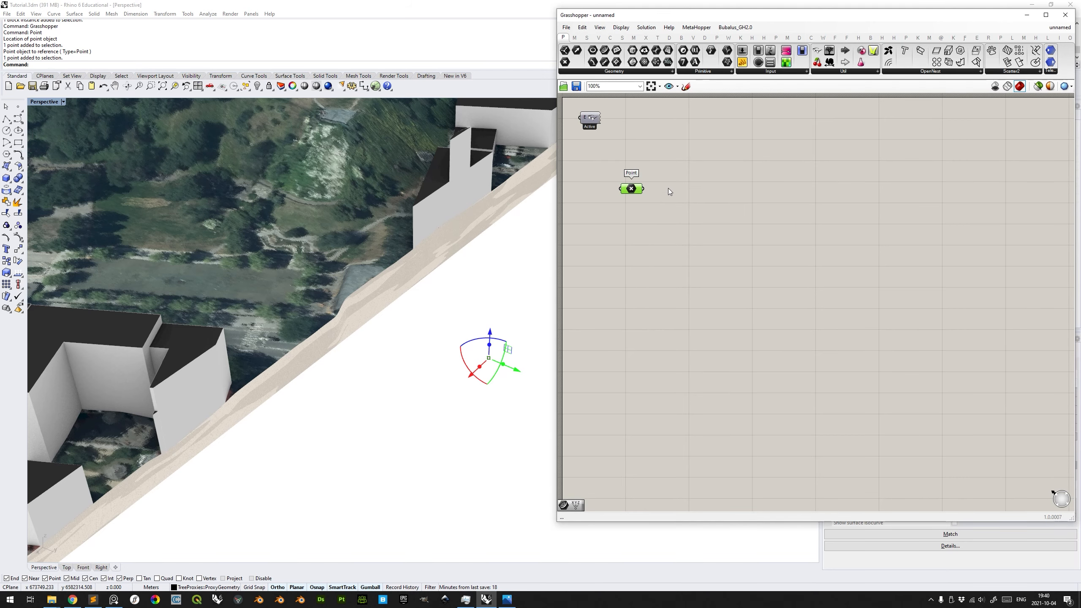
left_click_drag(631, 189, 612, 234)
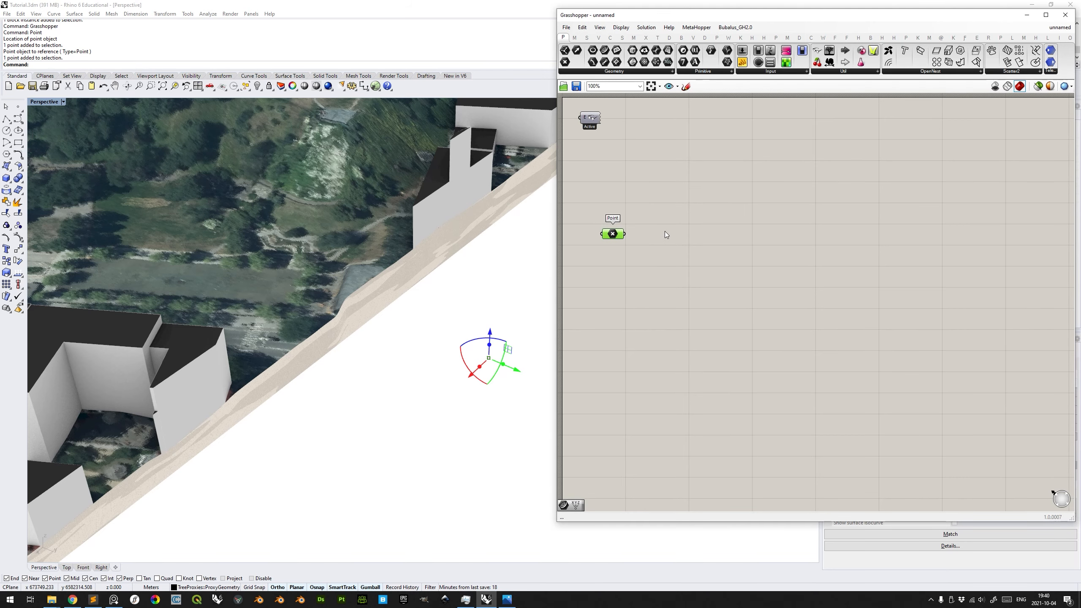
Add a Cylinder component well away from the Point parameter and connect the point to the cylinder's base input.
double_click(704, 242)
type("cylinder")
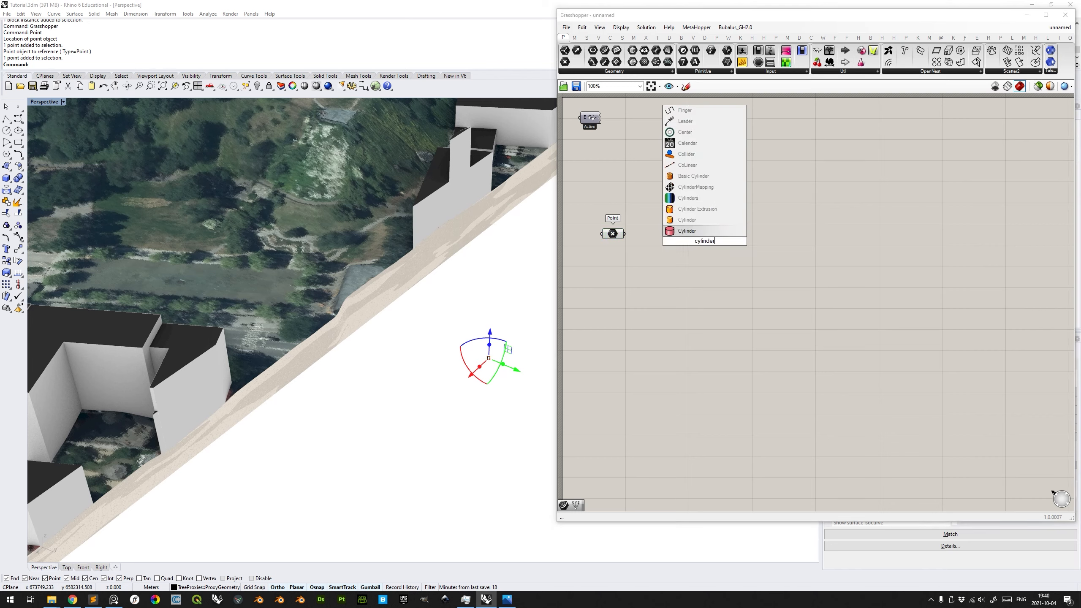
key("Return")
left_click_drag(704, 242, 847, 249)
left_click_drag(626, 234, 858, 247)
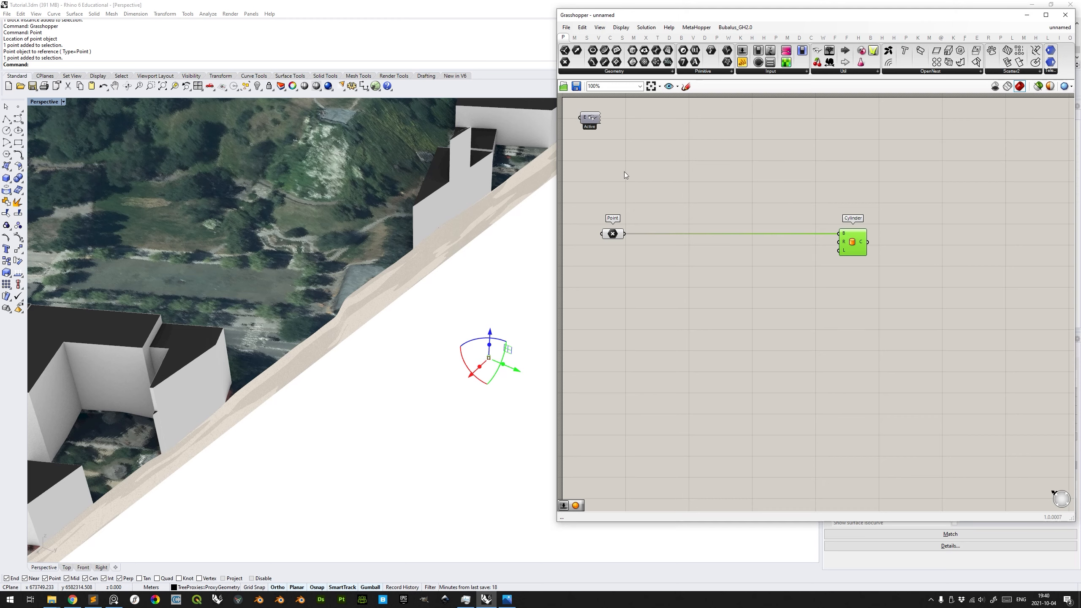
Add a Sphere component above the Cylinder, connect the point to its base input, and check both shapes in the viewport.
double_click(942, 169)
type("sphere")
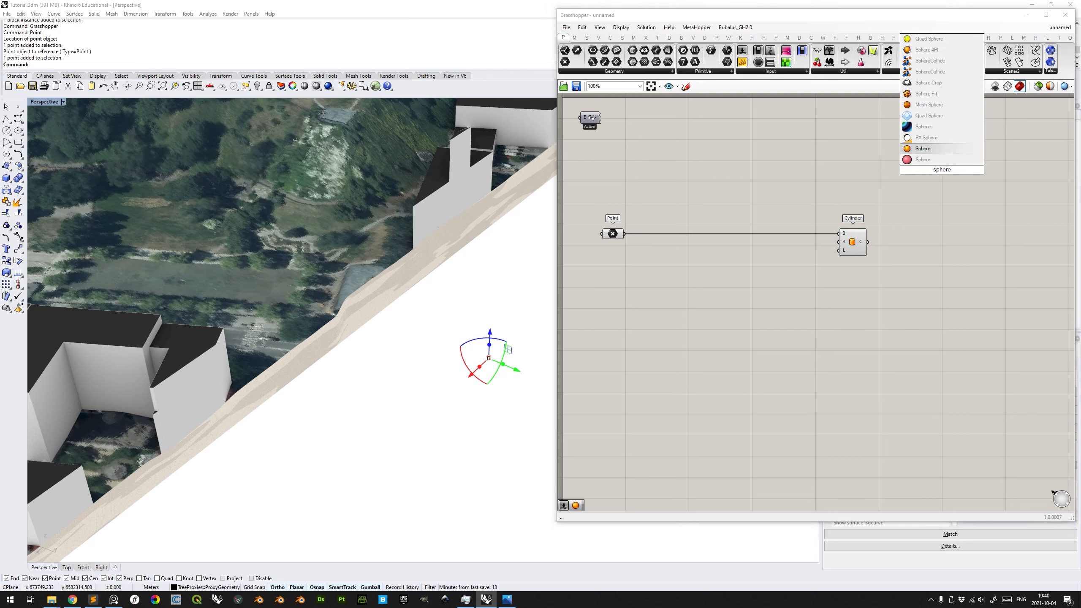
key("Return")
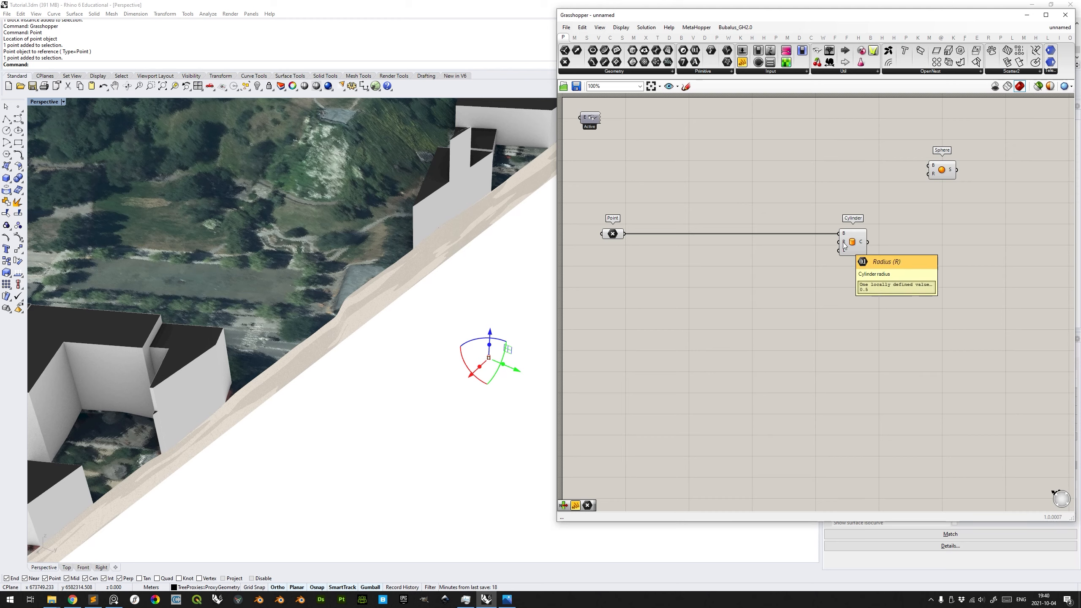
left_click(947, 173)
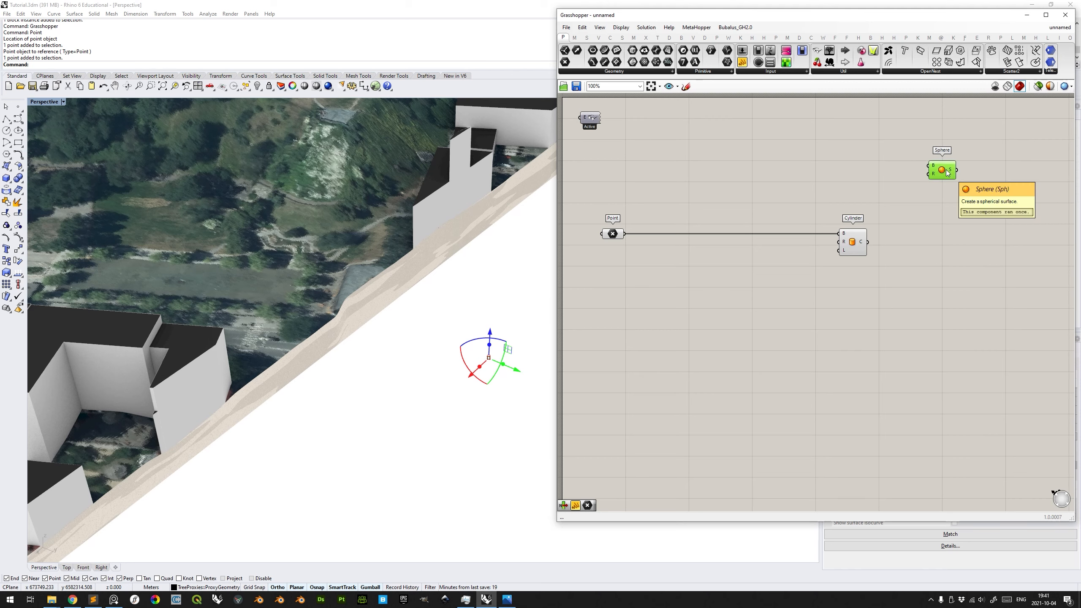
left_click_drag(626, 233, 933, 169)
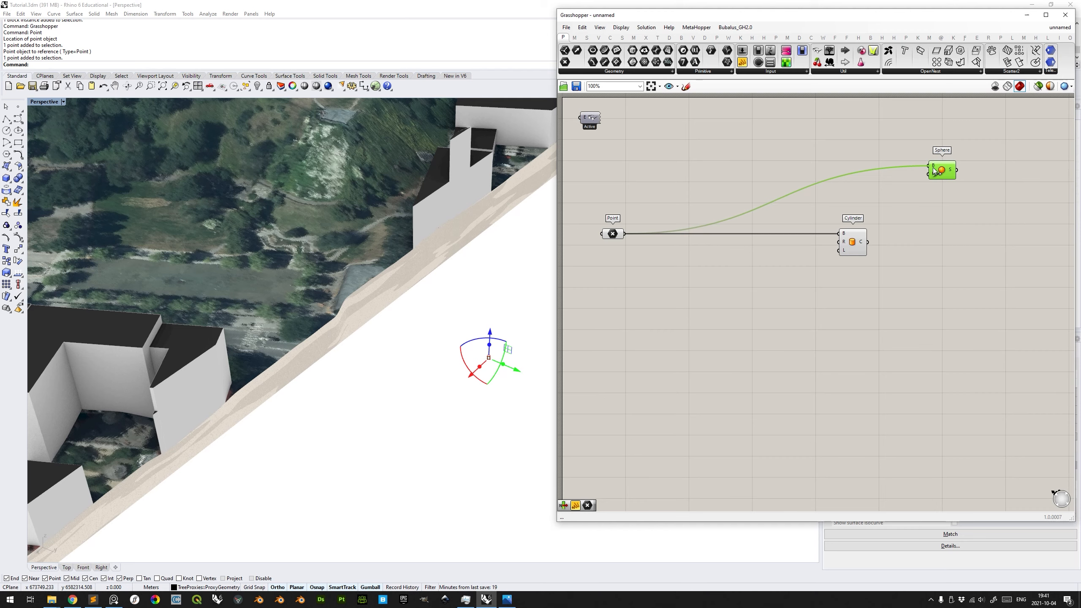
scroll(507, 360, "up", 10)
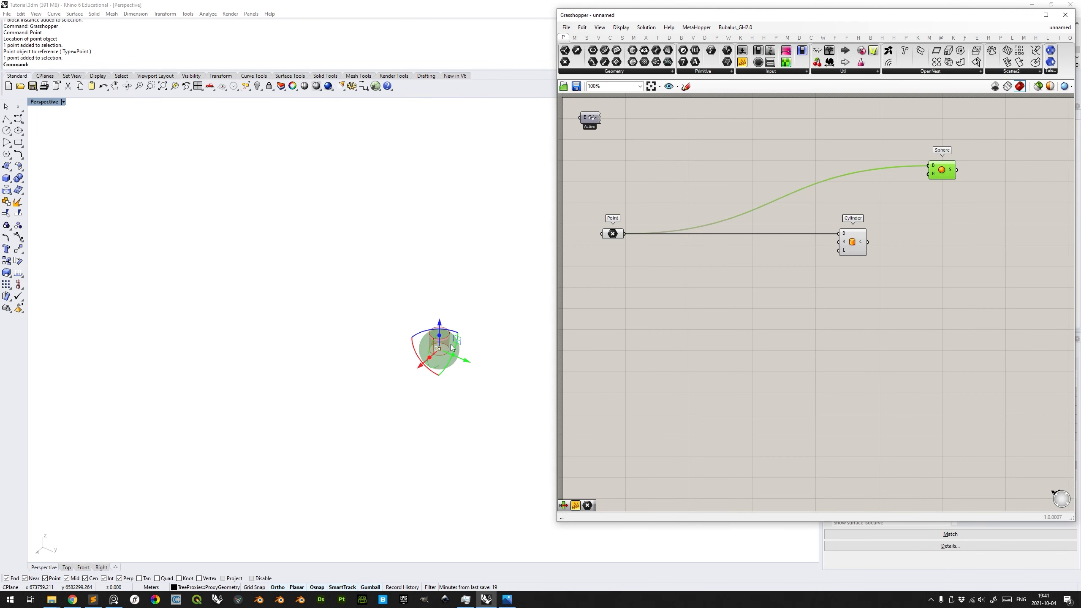
left_click(853, 248)
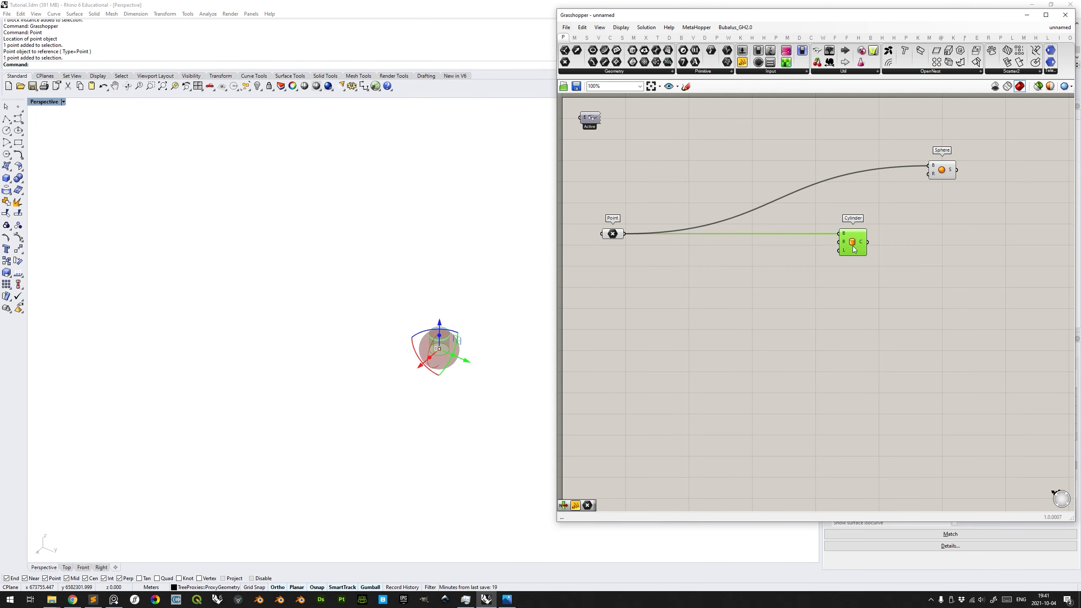
left_click(950, 171)
scroll(801, 219, "down", 3)
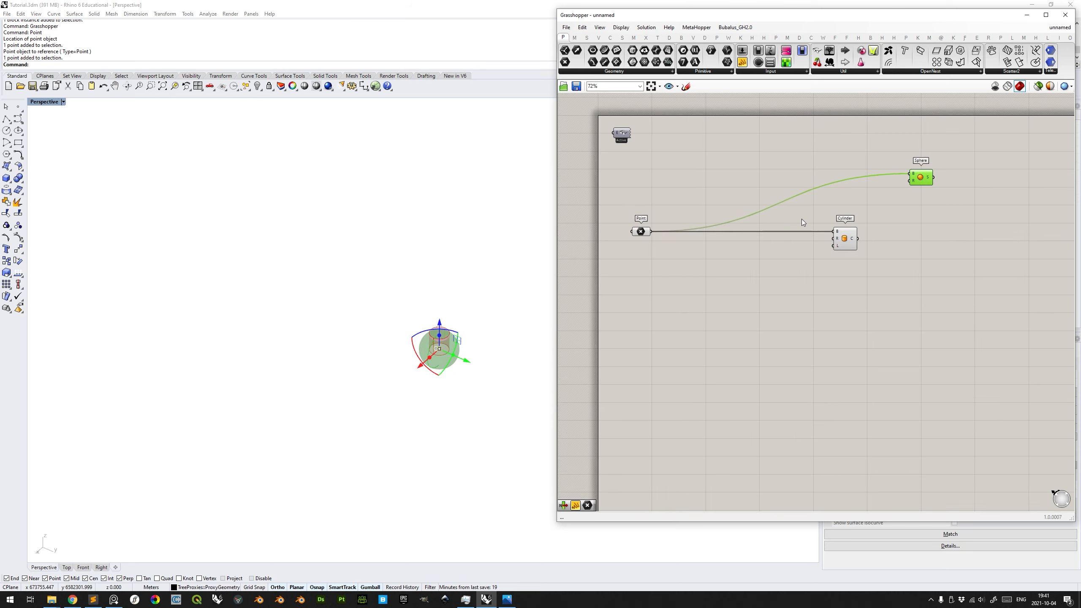
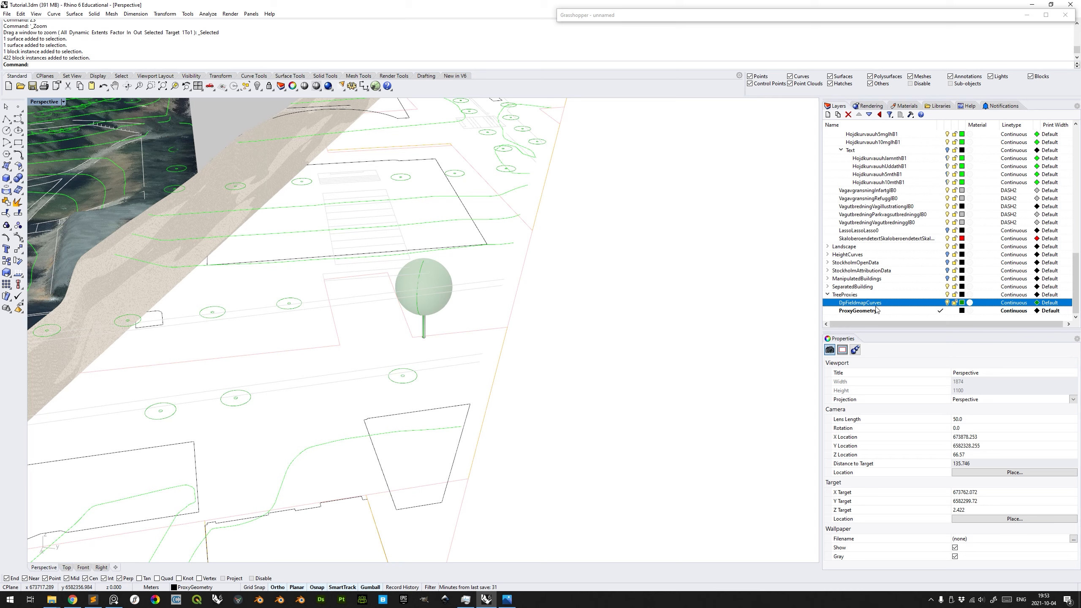
Explode all block instances on the DpFieldmapCurves layer and assign the resulting curves to that same layer.
right_click(875, 306)
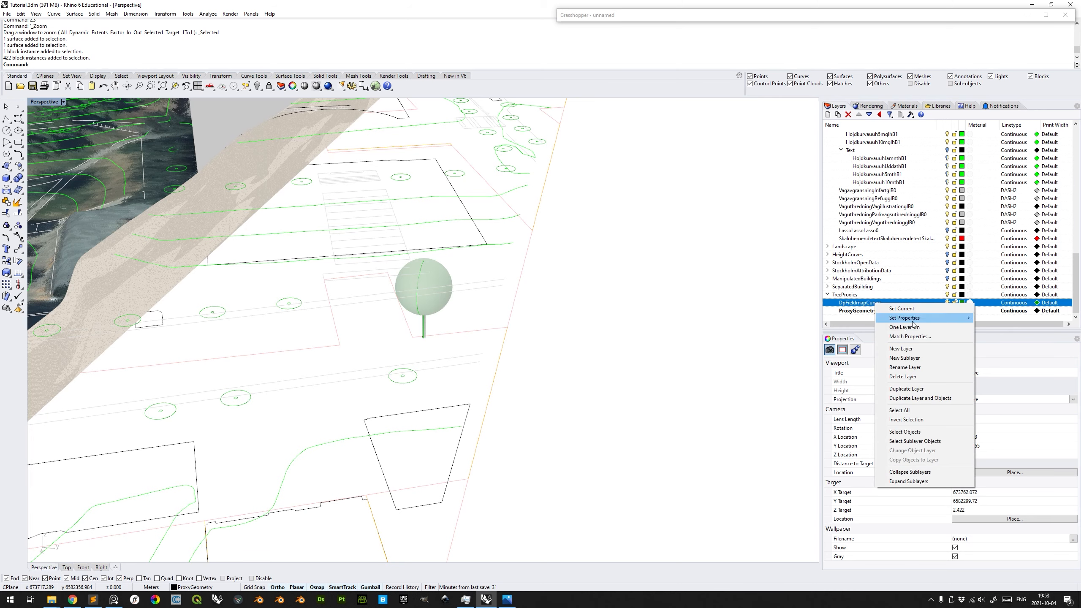
left_click(918, 434)
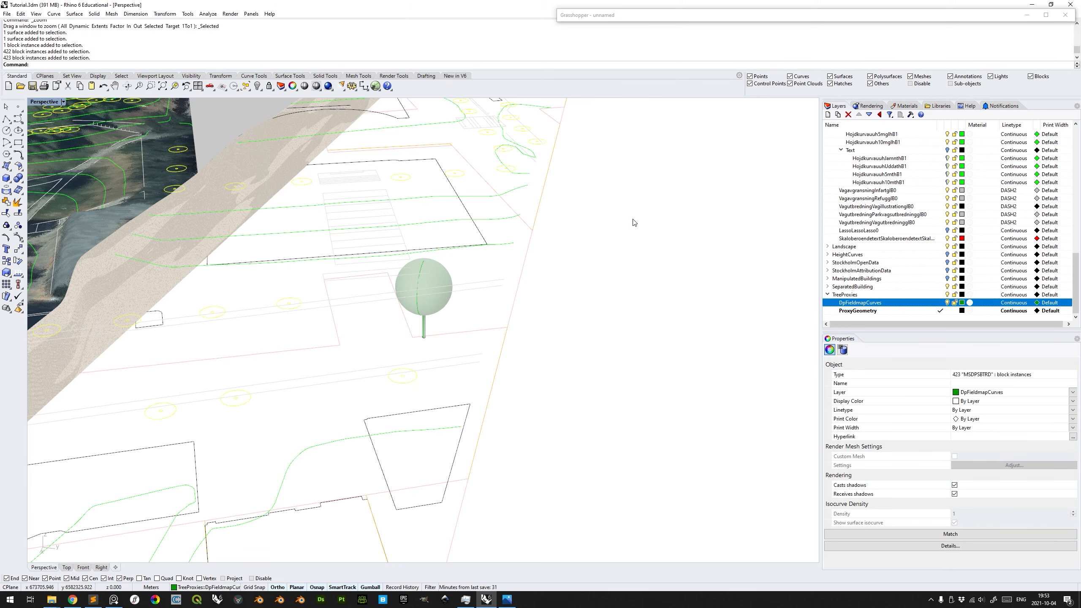
type("Explode")
key("Return")
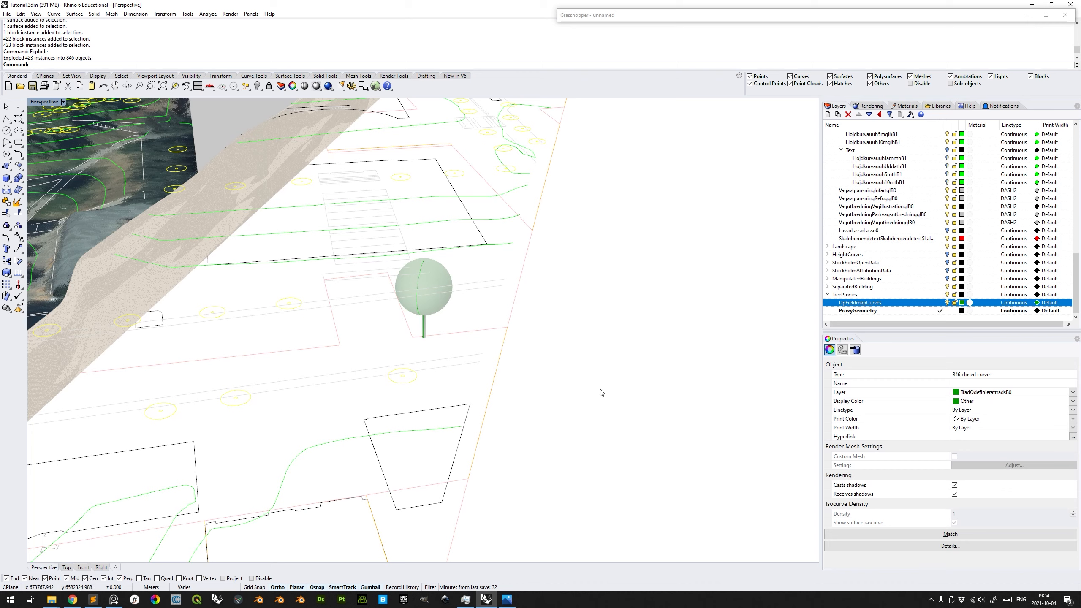
right_click(865, 303)
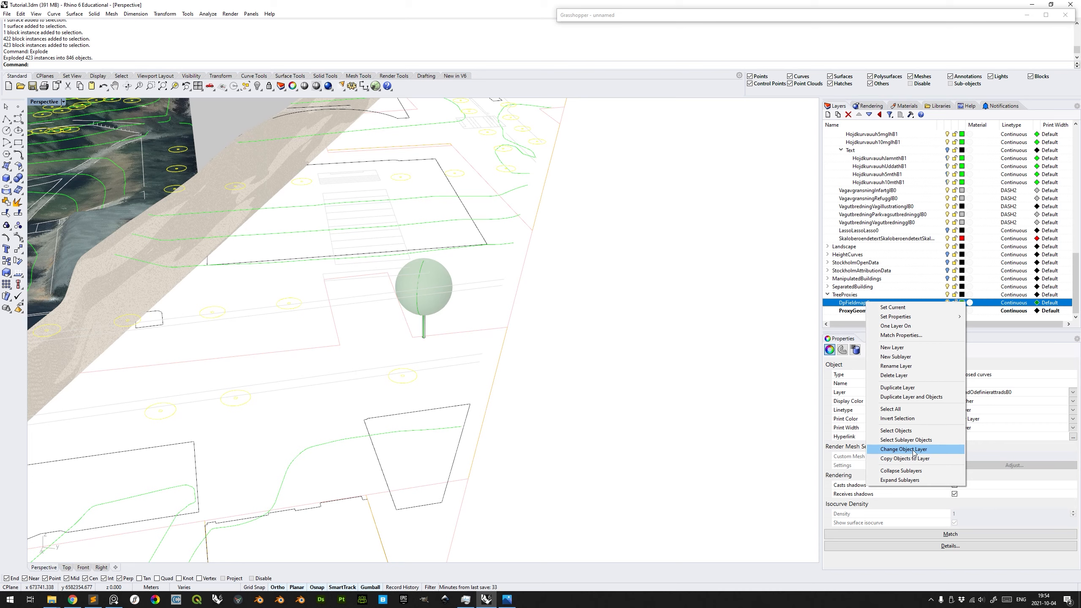
left_click(913, 451)
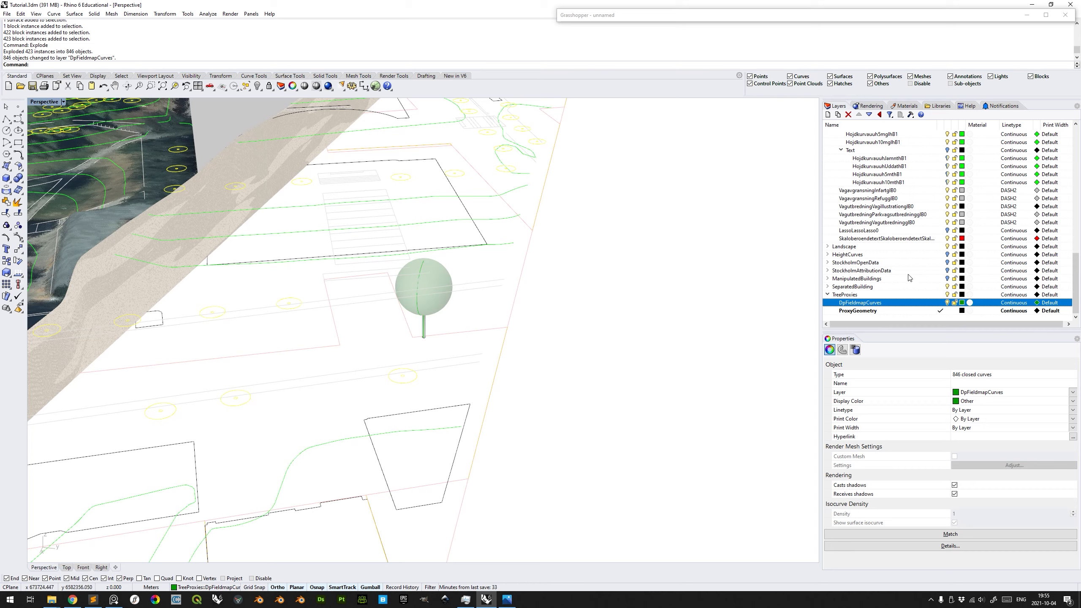
Collapse and hide the DpFieldmap layer, and check the exploded tree circles by selecting a single curve.
scroll(904, 277, "up", 15)
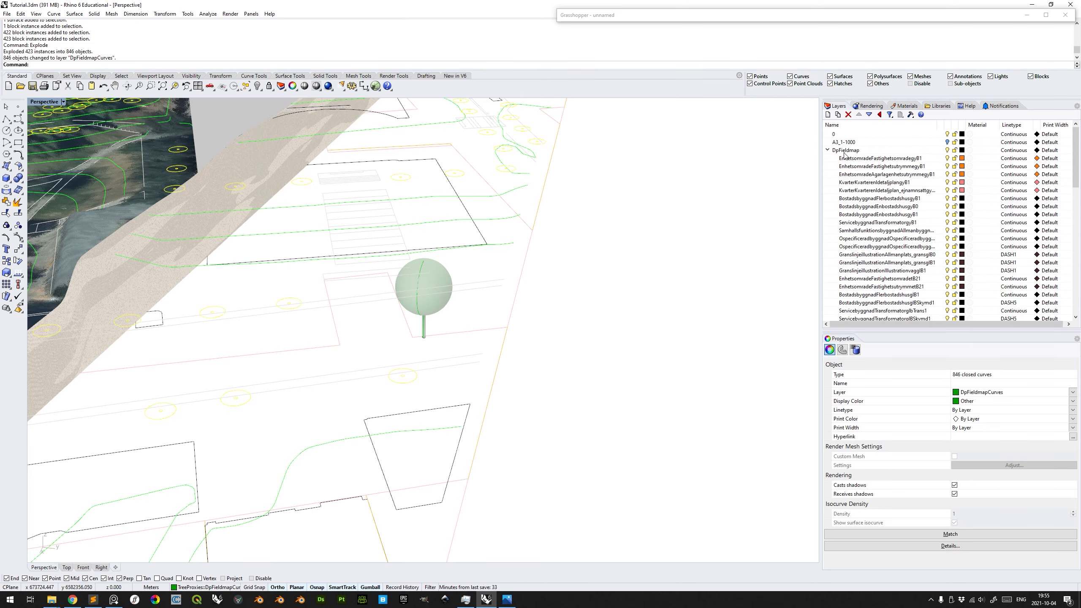
left_click(827, 151)
left_click(947, 150)
left_click(530, 165)
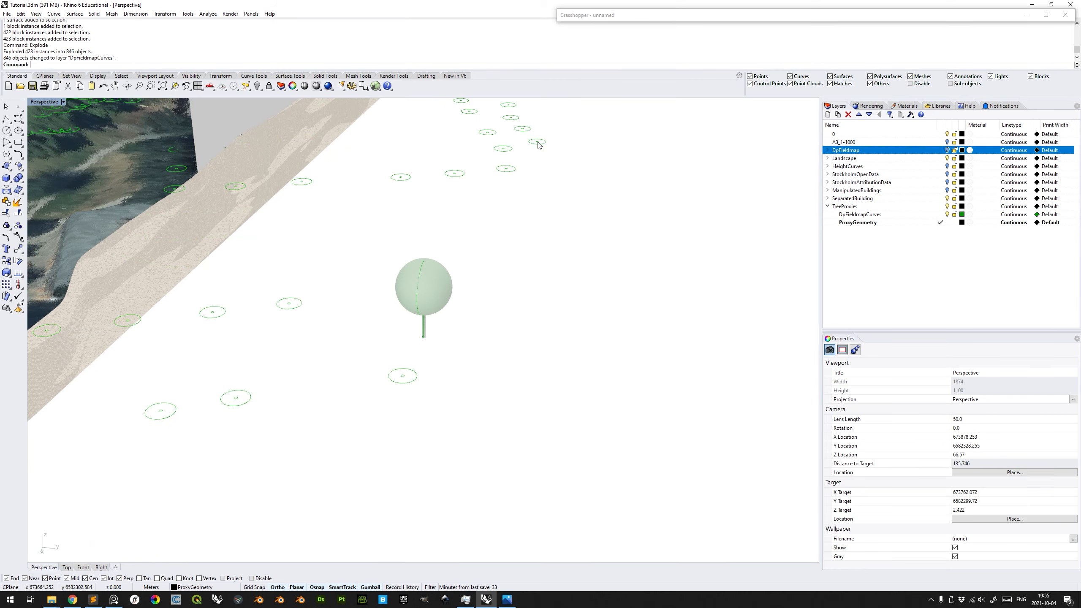
scroll(502, 169, "down", 2)
left_click(505, 168)
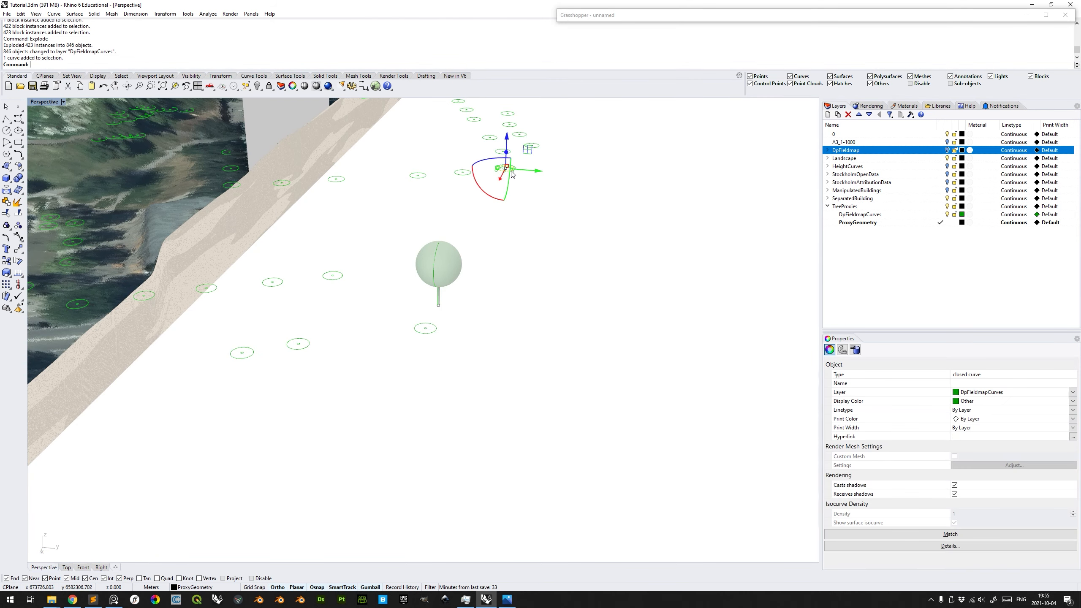
left_click(580, 198)
scroll(579, 198, "down", 2)
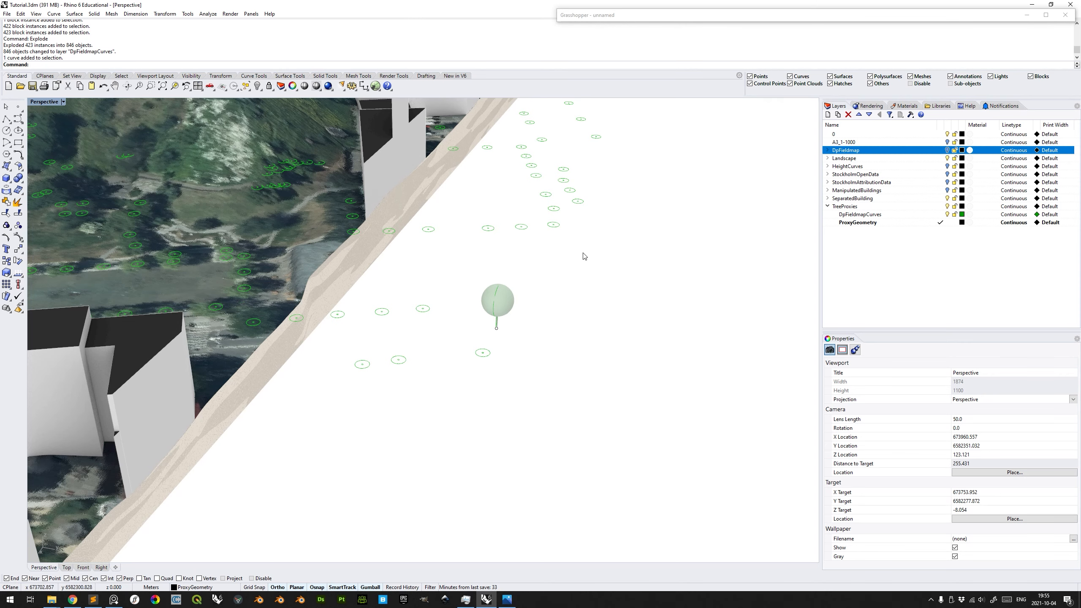
Select all objects on the DpFieldmapCurves layer and reference them as multiple curves in a new Curve parameter below the Brep parameter.
right_click(861, 215)
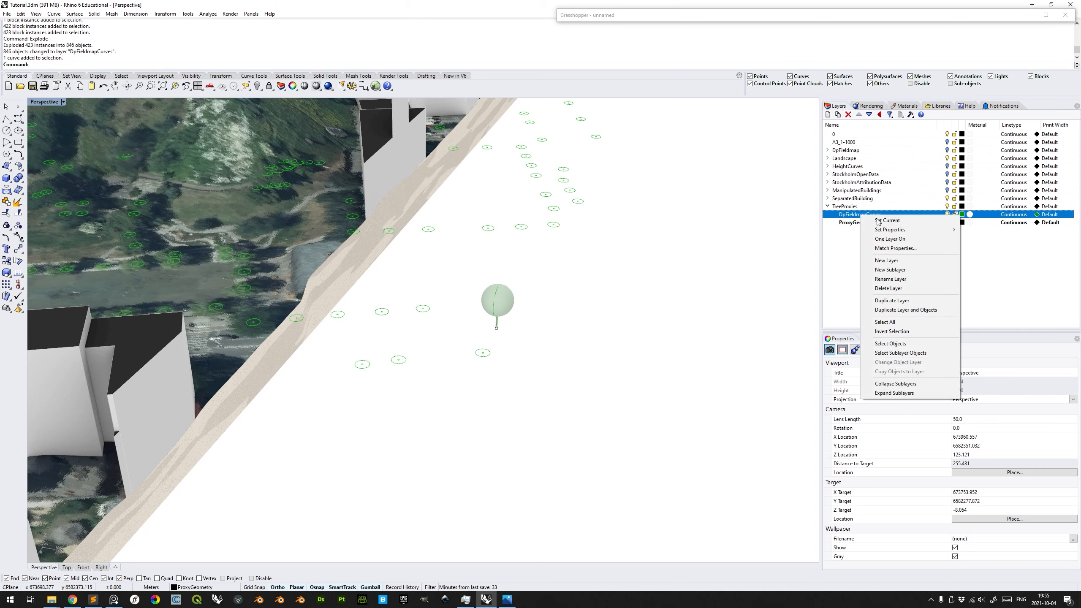
left_click(885, 343)
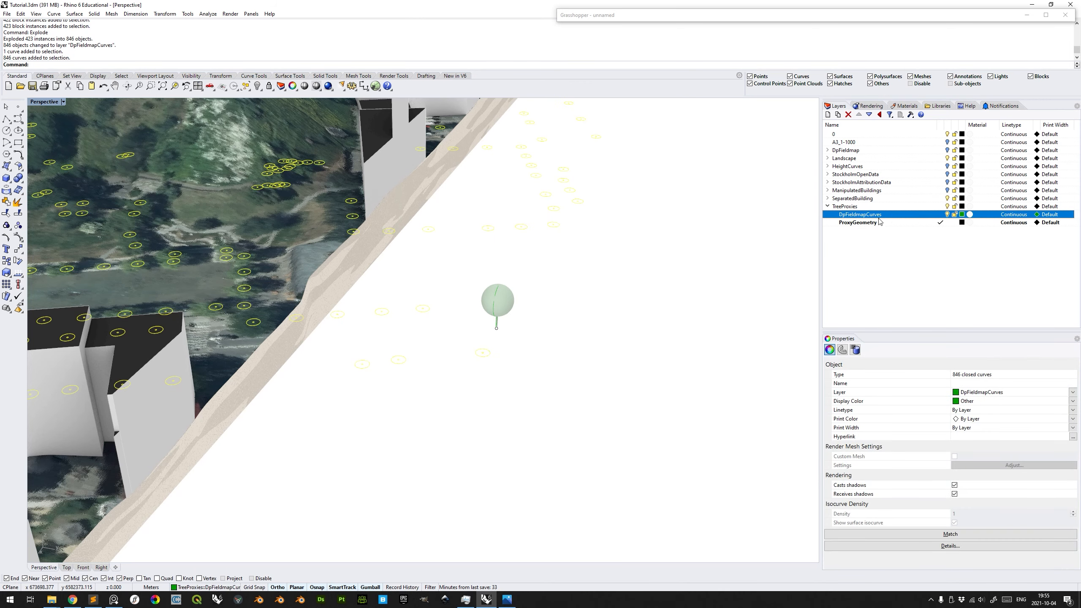
left_click(657, 24)
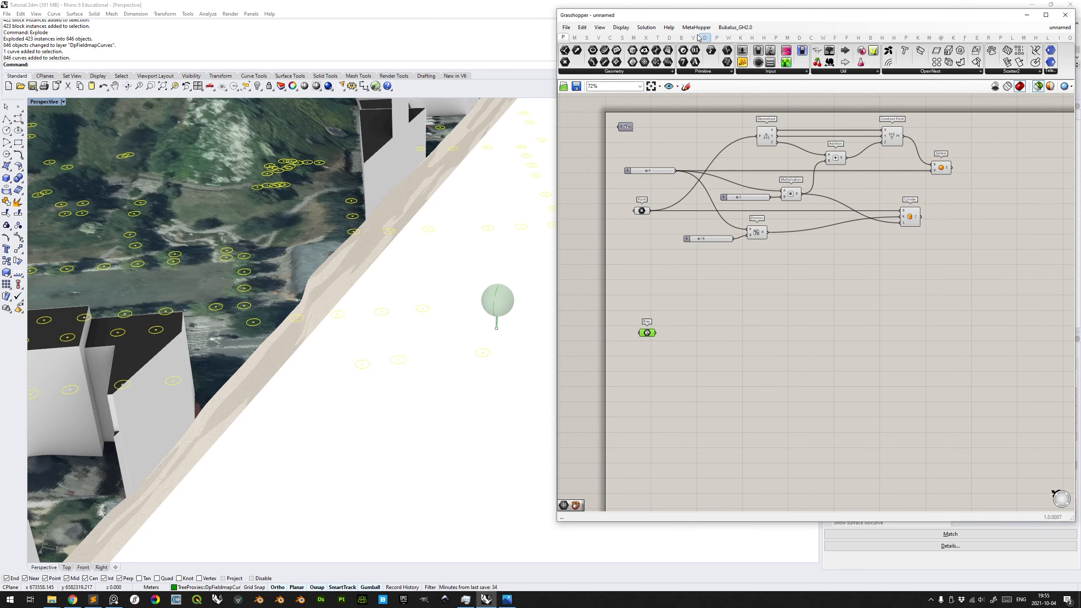
right_click_drag(654, 391, 655, 336)
double_click(655, 337)
type("curve")
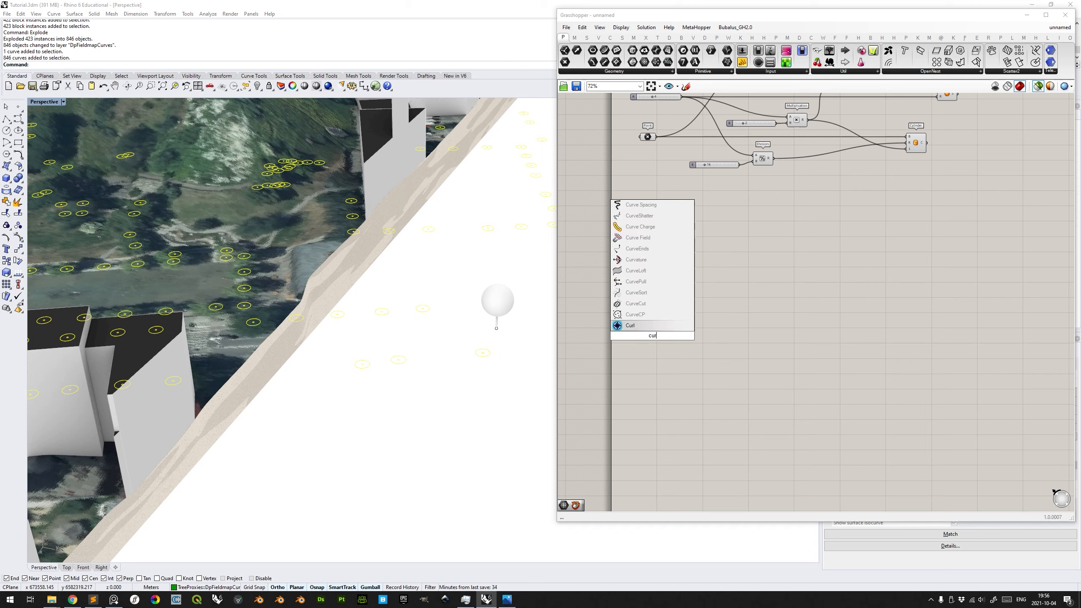
key("Return")
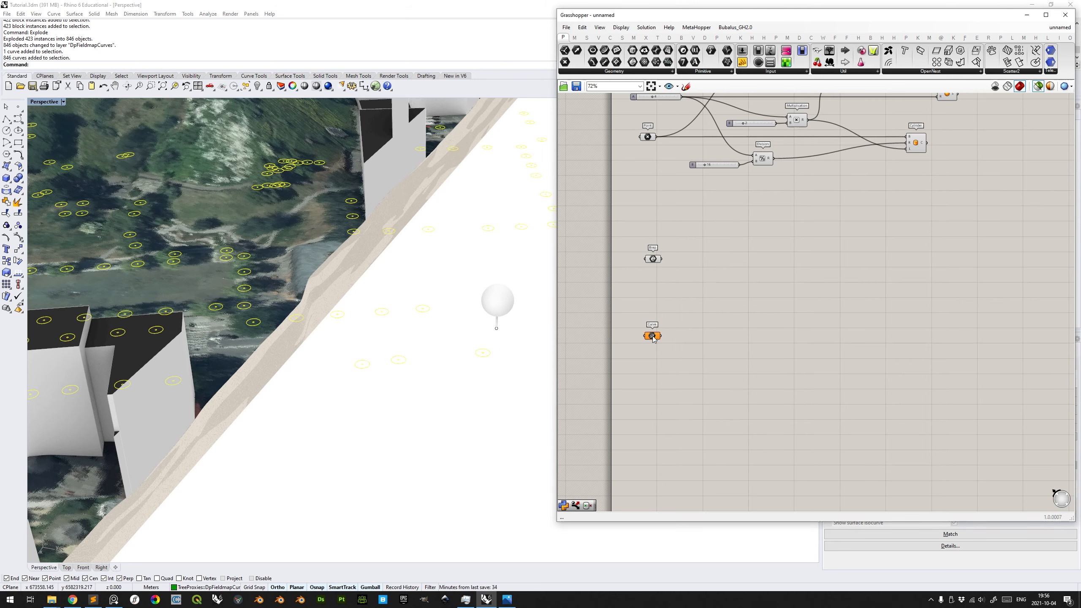
right_click(654, 338)
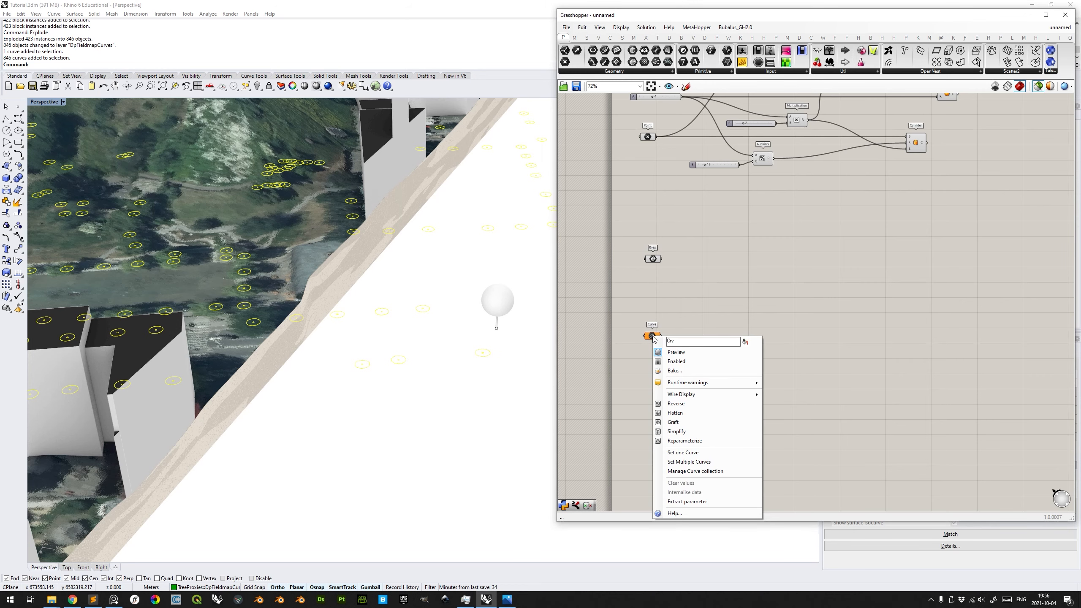
left_click(692, 462)
scroll(657, 338, "up", 3)
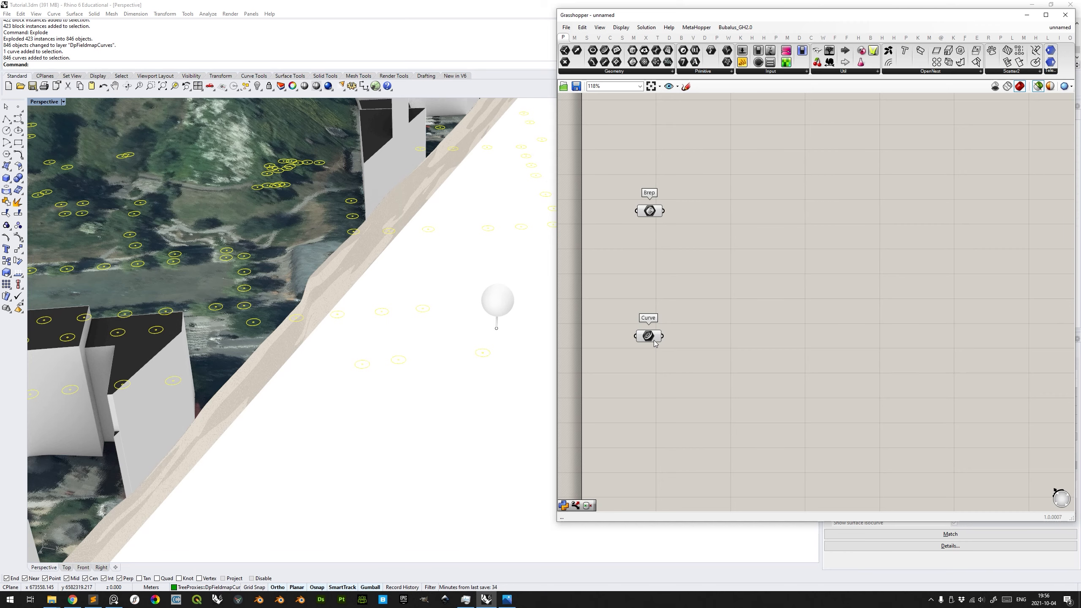
right_click_drag(698, 311, 714, 339)
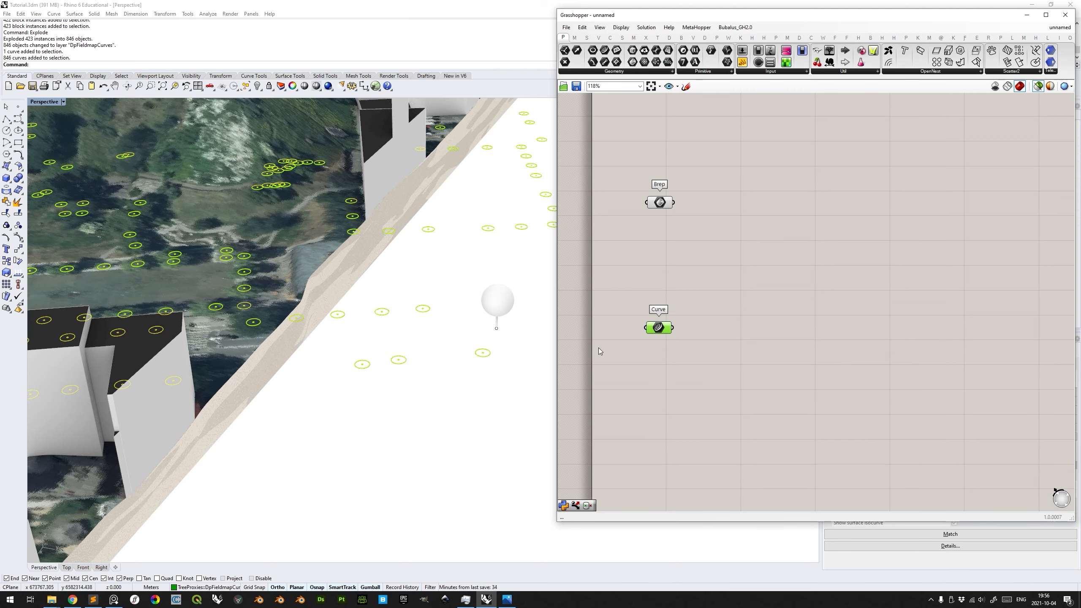
Add an Area component beside the tree Curve parameter and connect the curves to its geometry input.
right_click_drag(747, 339, 753, 308)
left_click(756, 296)
double_click(757, 296)
type("area")
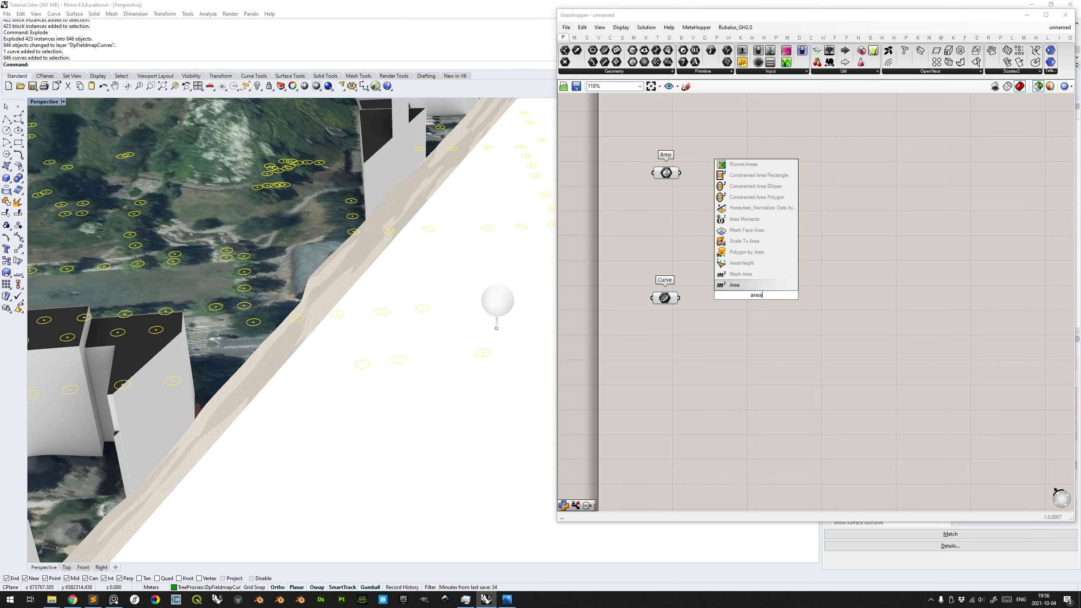
key("Return")
left_click_drag(680, 298, 750, 299)
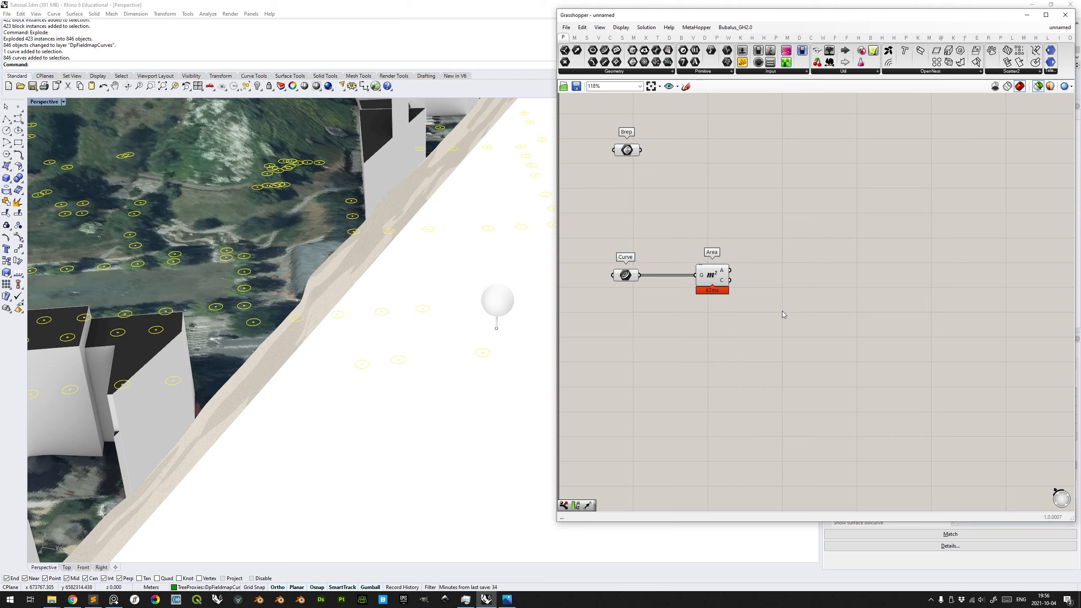
Add a Larger Than component that compares the curve areas with a new number slider set to 1.0.
double_click(781, 311)
type(">")
key("Return")
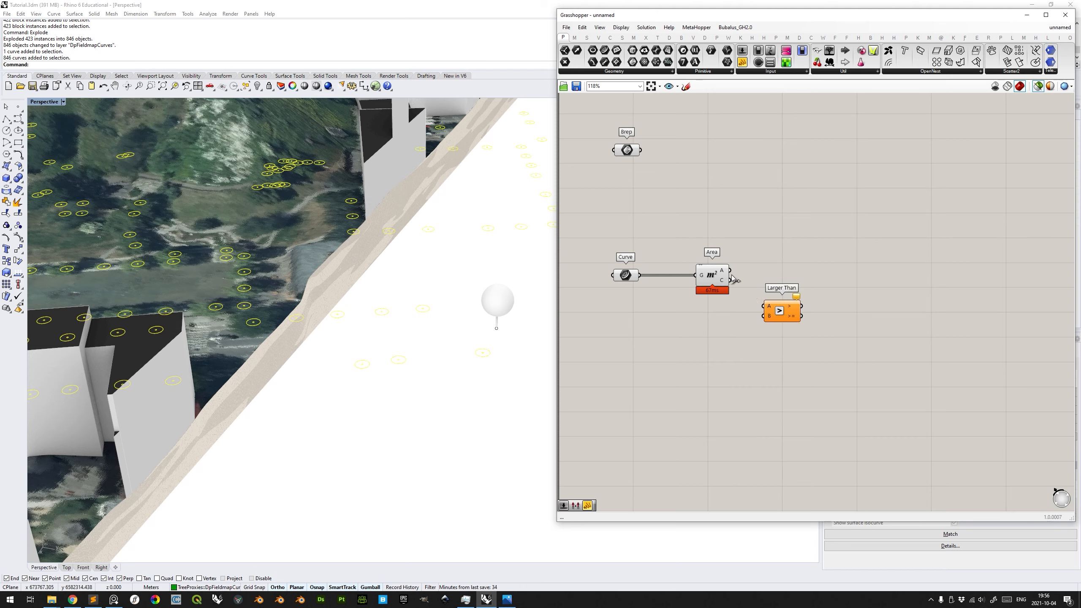
left_click_drag(730, 270, 786, 320)
double_click(717, 337)
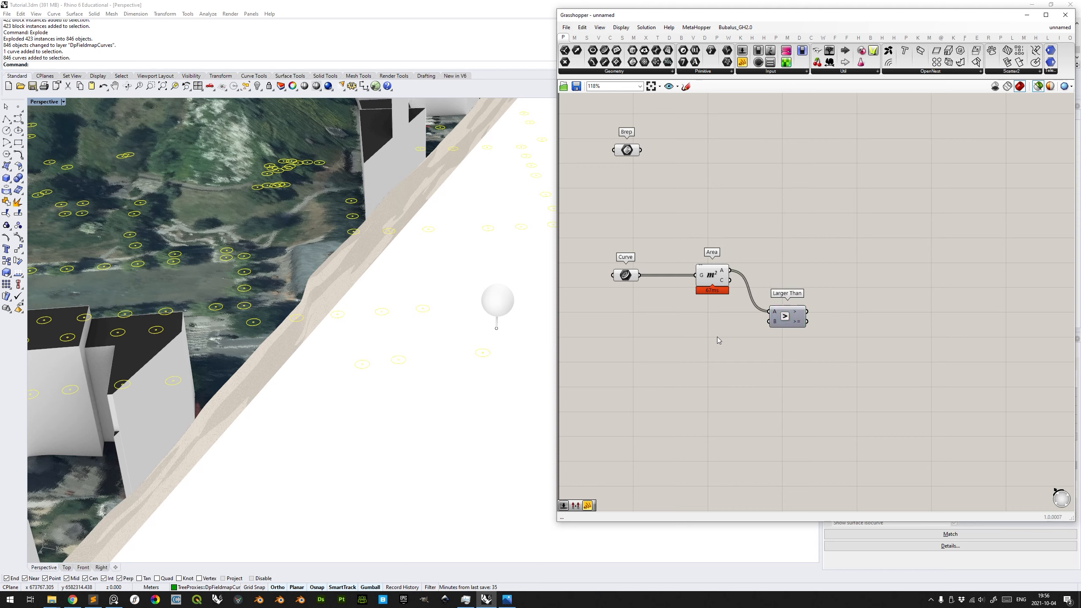
type("1.0")
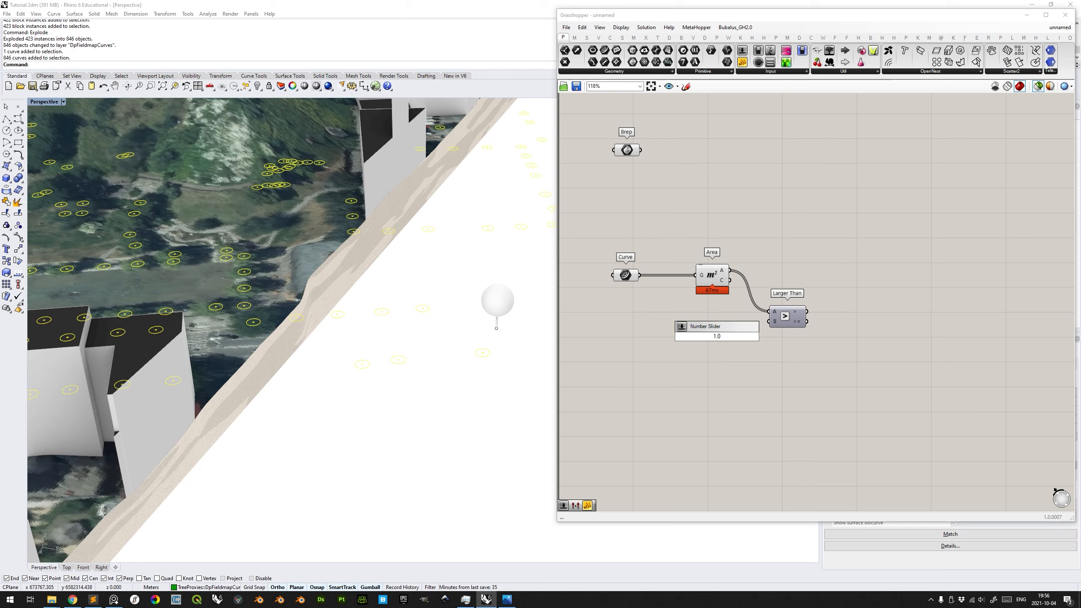
key("Return")
left_click_drag(754, 336, 769, 321)
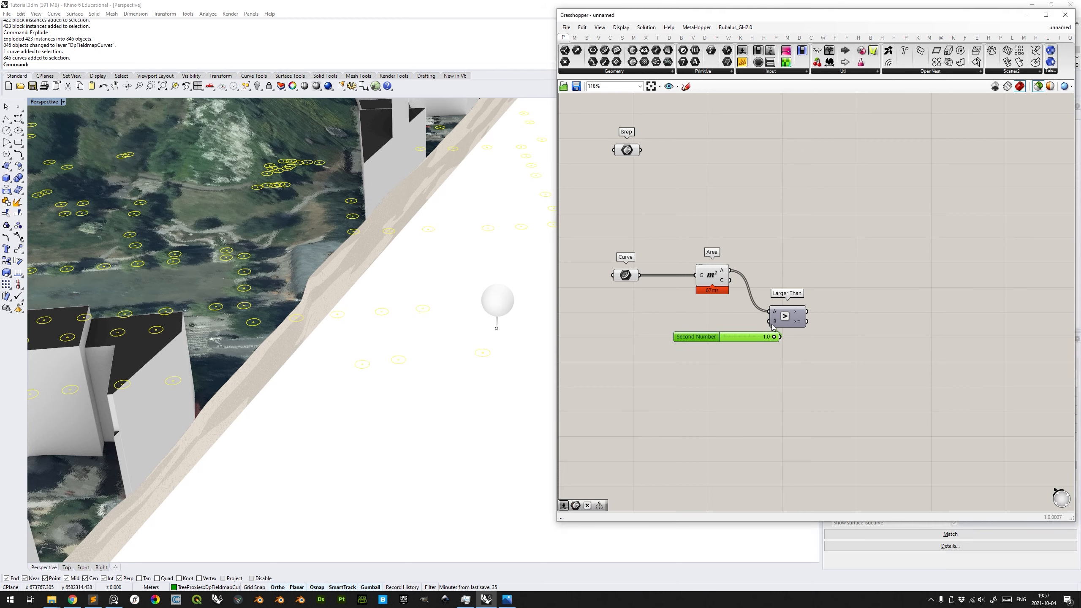
Add a Dispatch component, with the Area centroids as its list and the Larger Than result as its pattern.
double_click(855, 273)
type("disp")
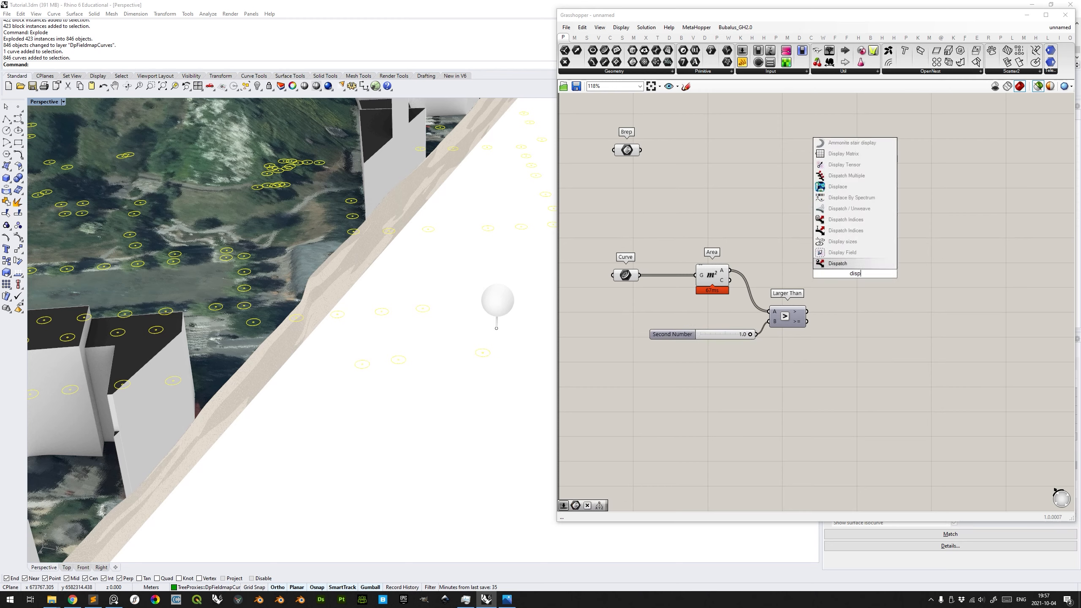
key("Return")
left_click_drag(811, 315, 731, 289)
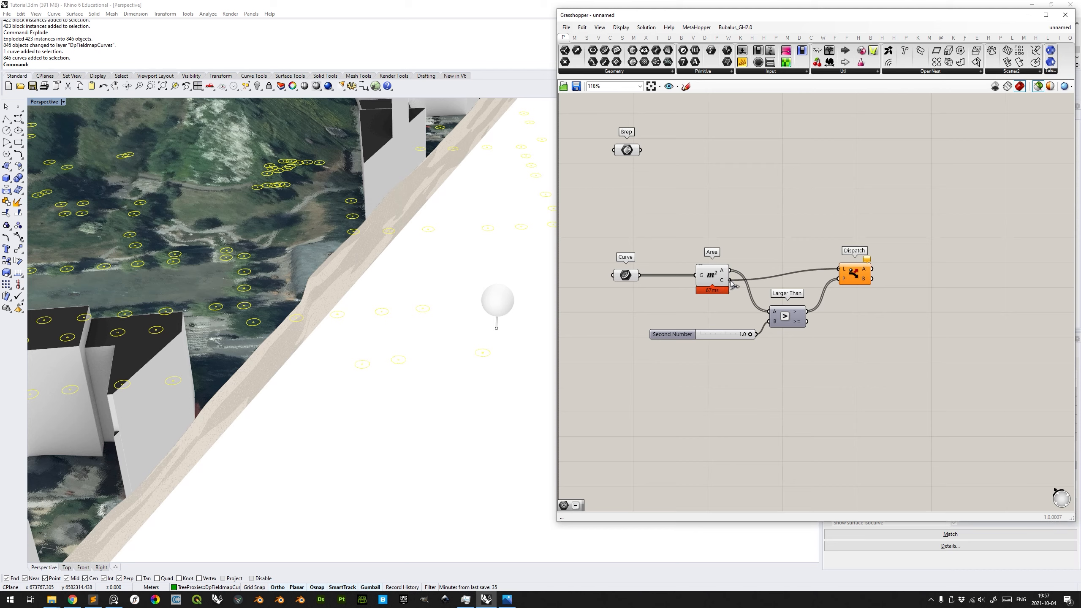
mouse_move(728, 281)
left_mouse_down("ctrl+shift")
mouse_move(651, 276)
mouse_move(727, 282)
left_mouse_up("ctrl+shift")
left_click_drag(853, 274, 865, 286)
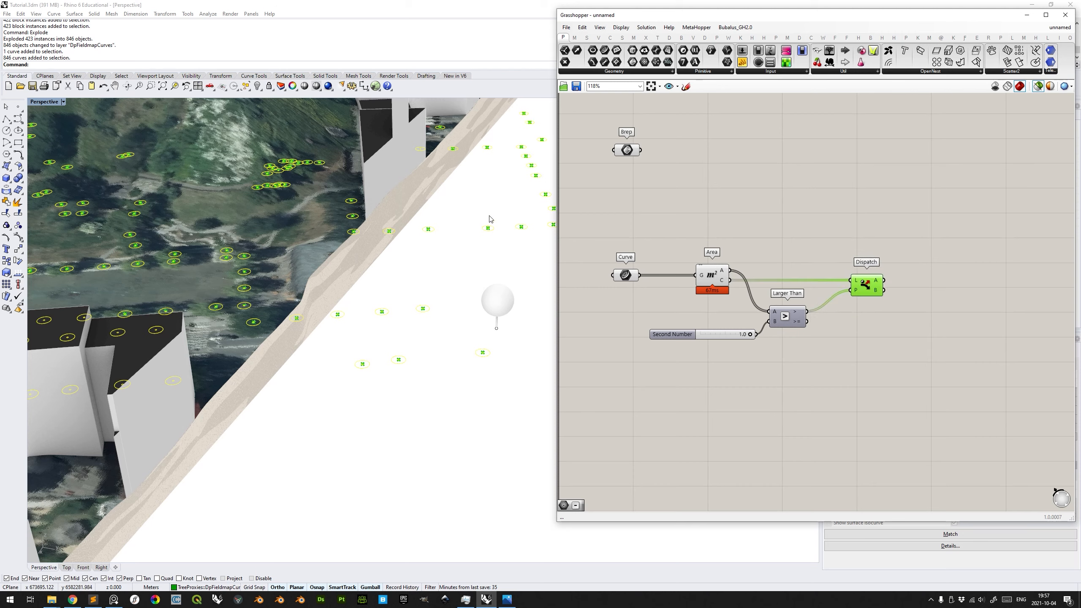
Inspect the Dispatch output and examine how the filtered tree points spread across and beyond the site model.
mouse_move(876, 282)
left_click_drag(750, 336, 714, 342)
left_click_drag(714, 342, 713, 342)
mouse_move(878, 284)
left_click_drag(712, 339, 768, 343)
scroll(451, 292, "down", 12)
mouse_move(451, 294)
right_mouse_down()
mouse_move(486, 328)
mouse_move(449, 286)
right_mouse_up()
scroll(453, 284, "up", 5)
scroll(457, 290, "down", 4)
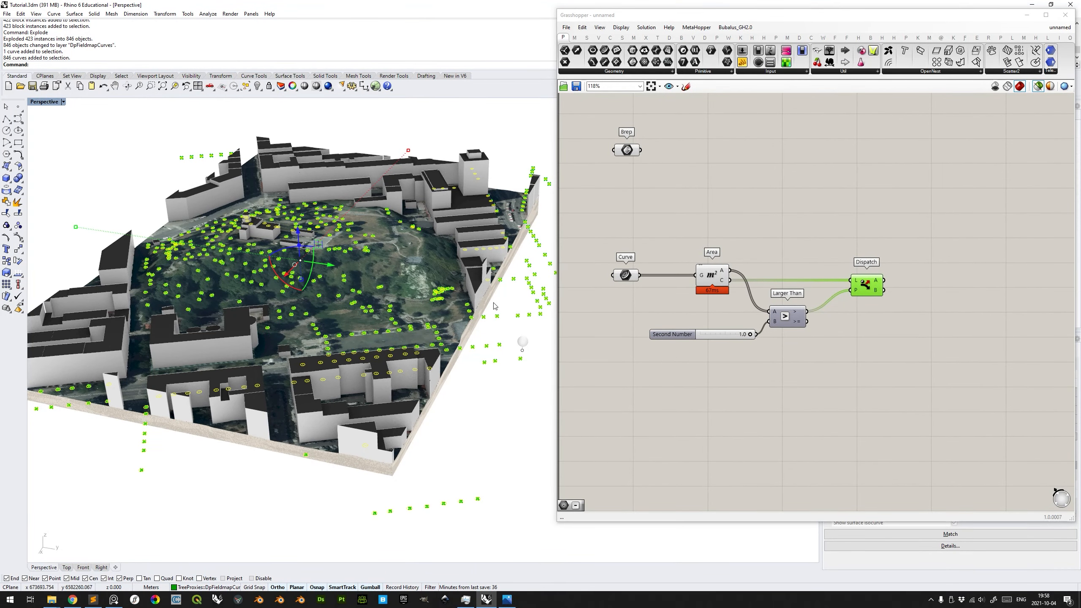
right_click_drag(446, 407, 454, 383)
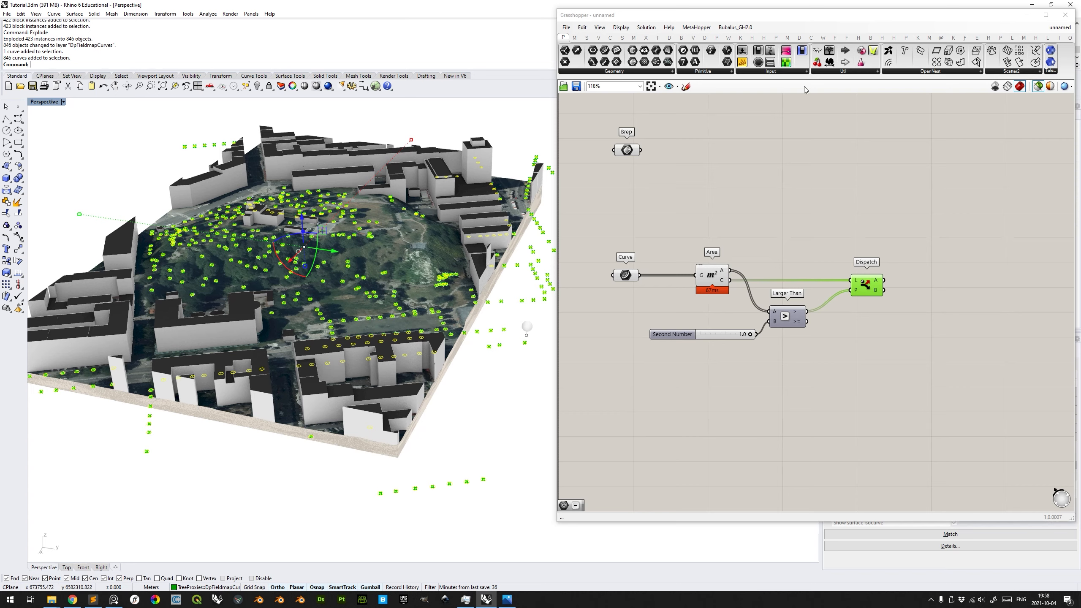
Turn on the A3_1-1000 layer in Rhino and select the closed boundary curve around the site.
double_click(783, 16)
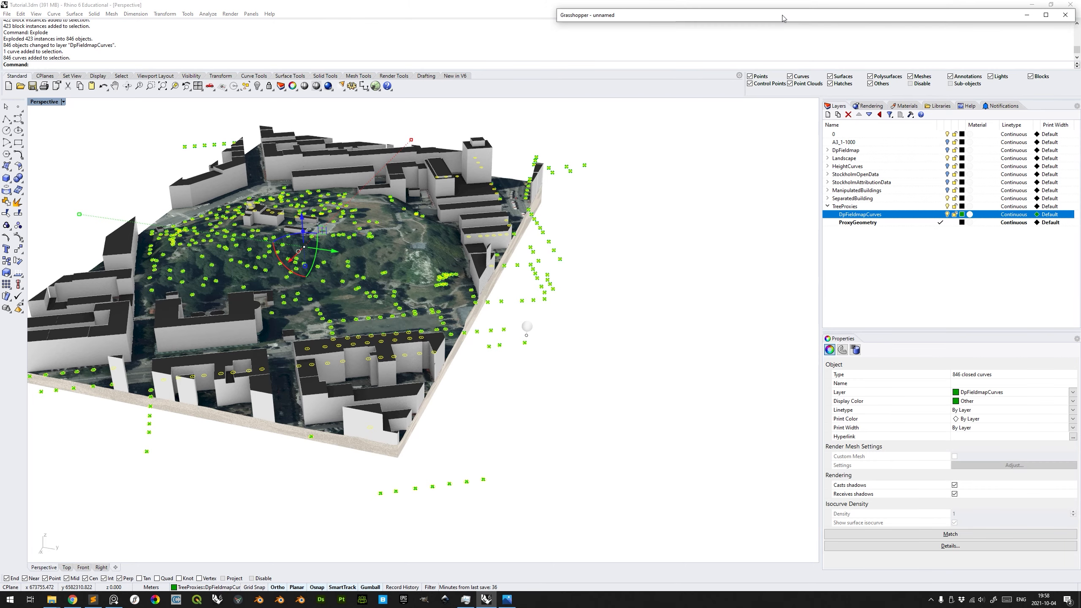
left_click(948, 142)
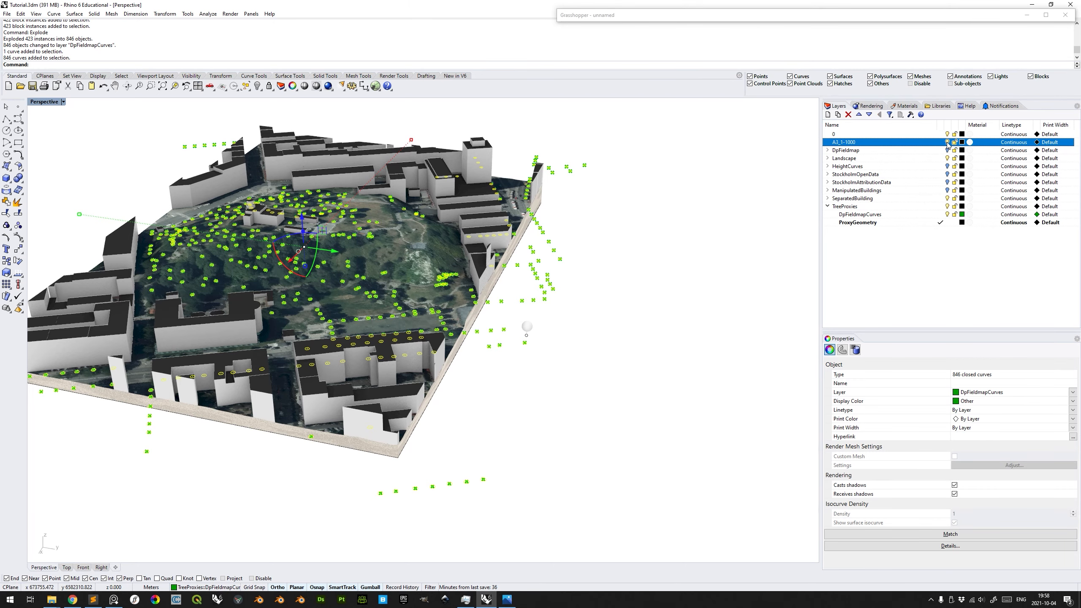
left_click(447, 375)
left_click(480, 396)
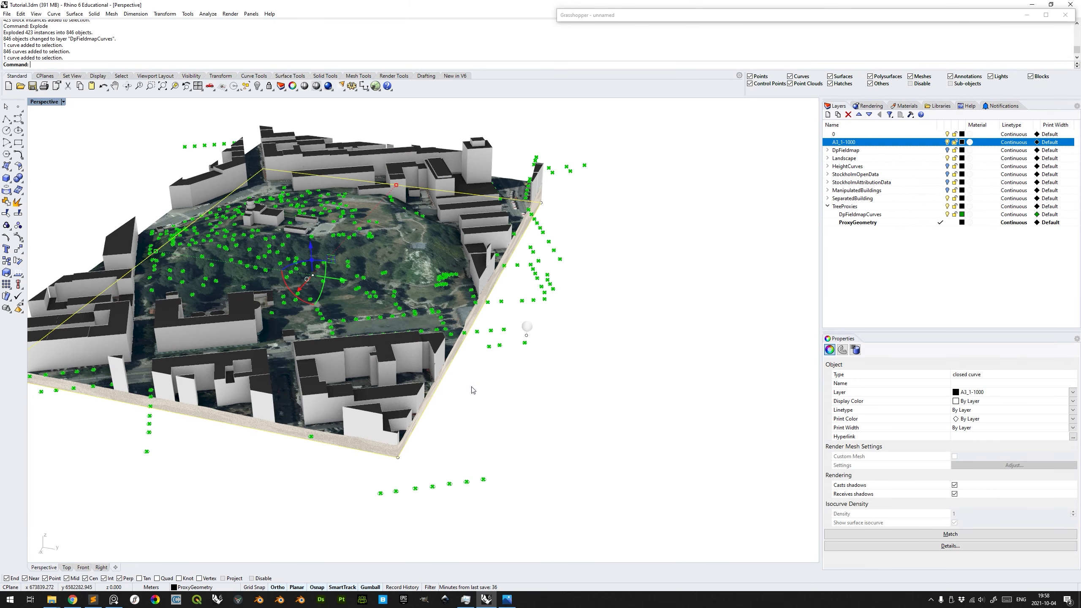
Add a Curve parameter below Dispatch in Grasshopper and reference the selected site boundary as its single curve.
left_click(765, 18)
right_click_drag(885, 337, 856, 270)
double_click(836, 297)
type("curve")
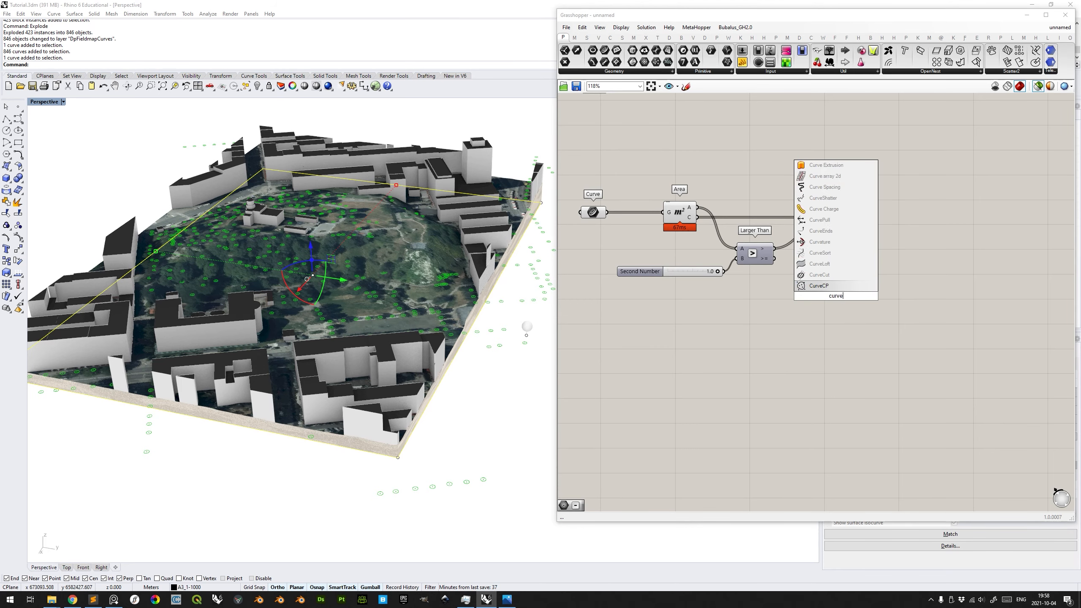
key("Return")
right_click(836, 298)
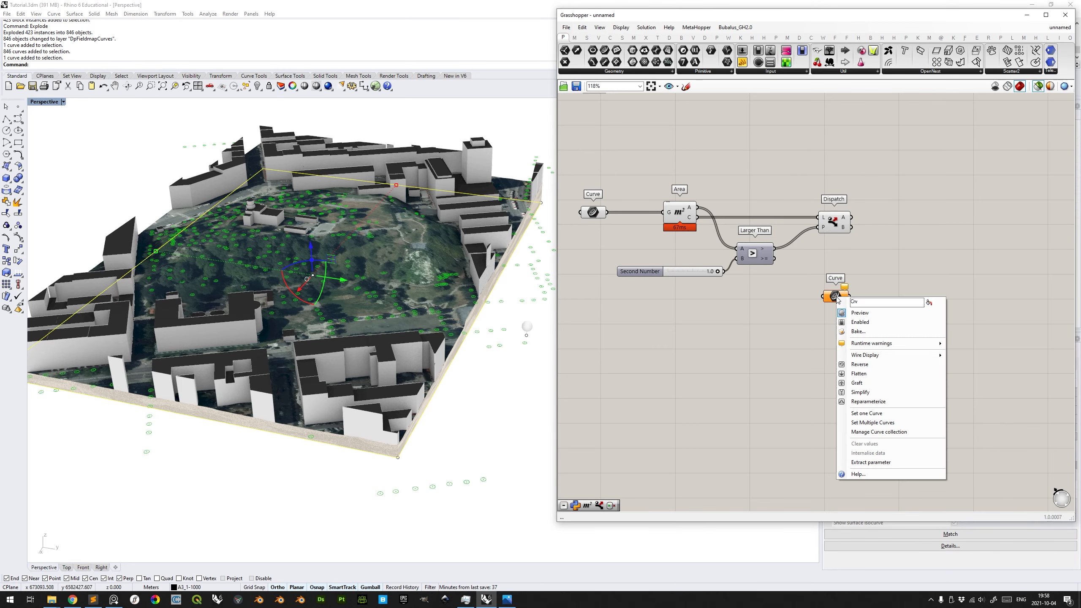
left_click(888, 413)
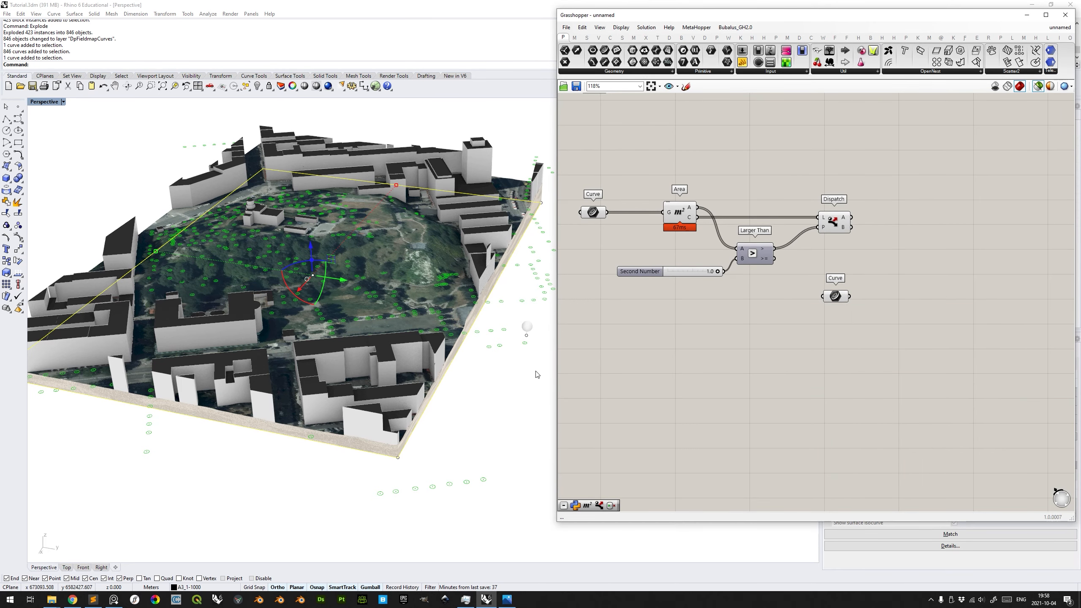
Add a Point In Curve component, with Dispatch output A as its points and the site boundary as its curve.
double_click(923, 264)
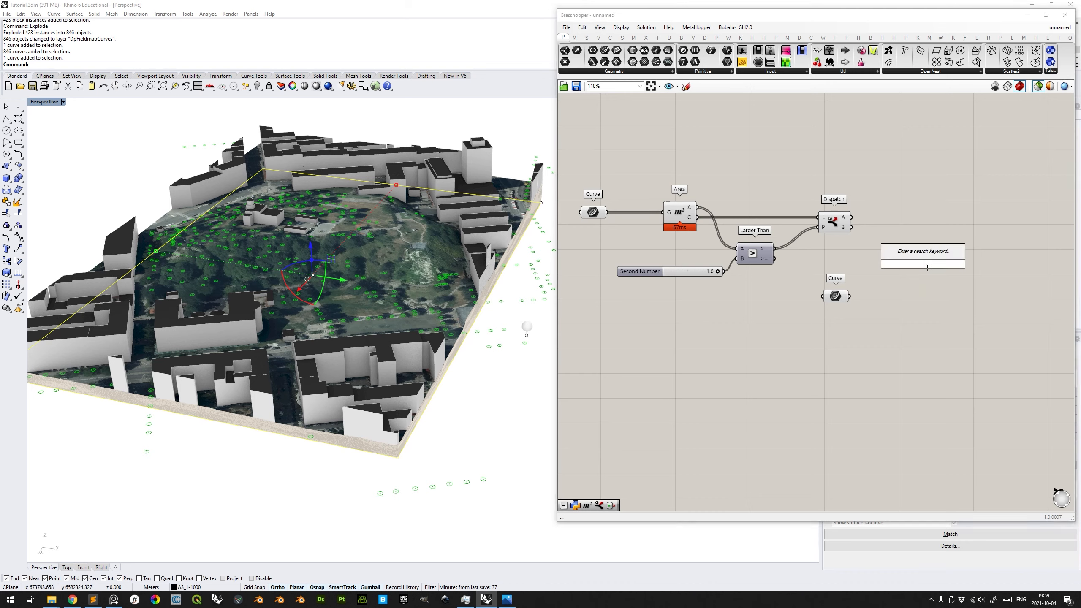
type("point in curve")
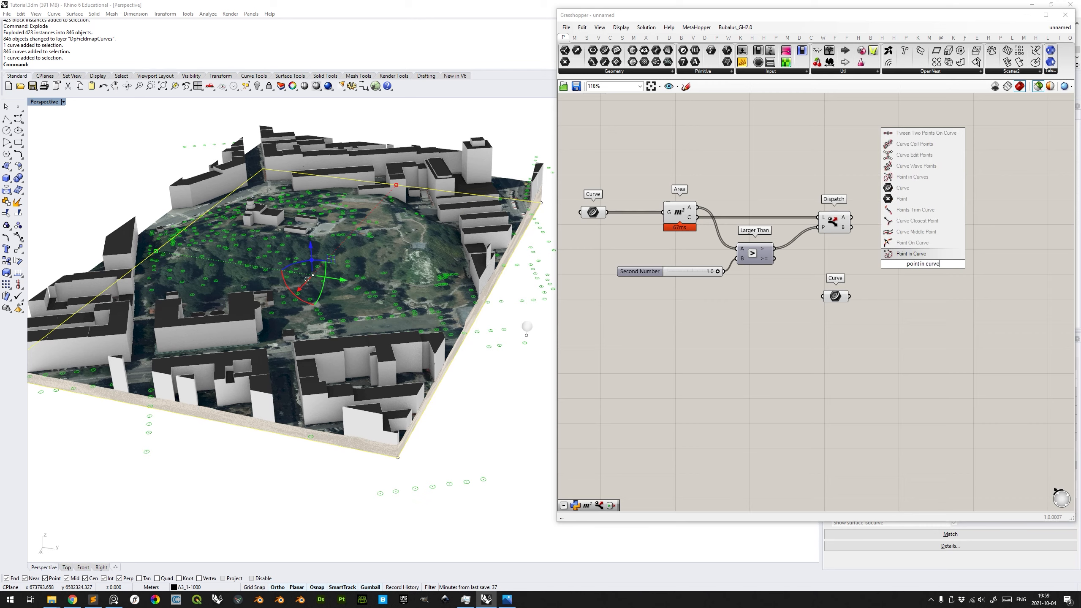
key("Return")
left_click(845, 221)
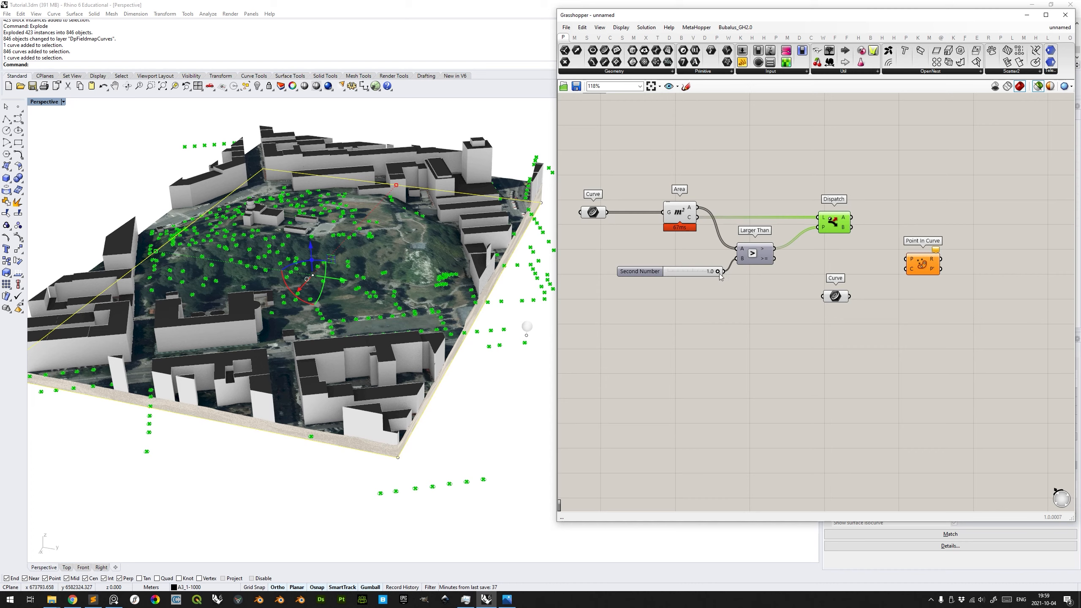
left_click_drag(851, 217, 915, 260)
left_click_drag(850, 296, 911, 273)
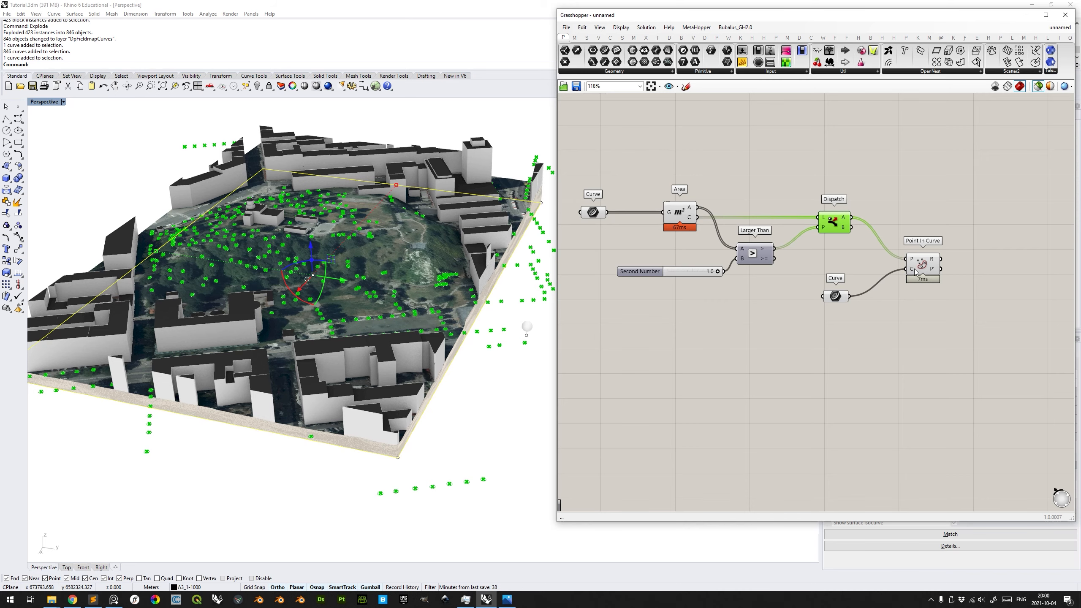
Check the relationship values of Point In Curve and add a second Dispatch component after it.
mouse_move(934, 261)
right_click_drag(934, 260, 827, 261)
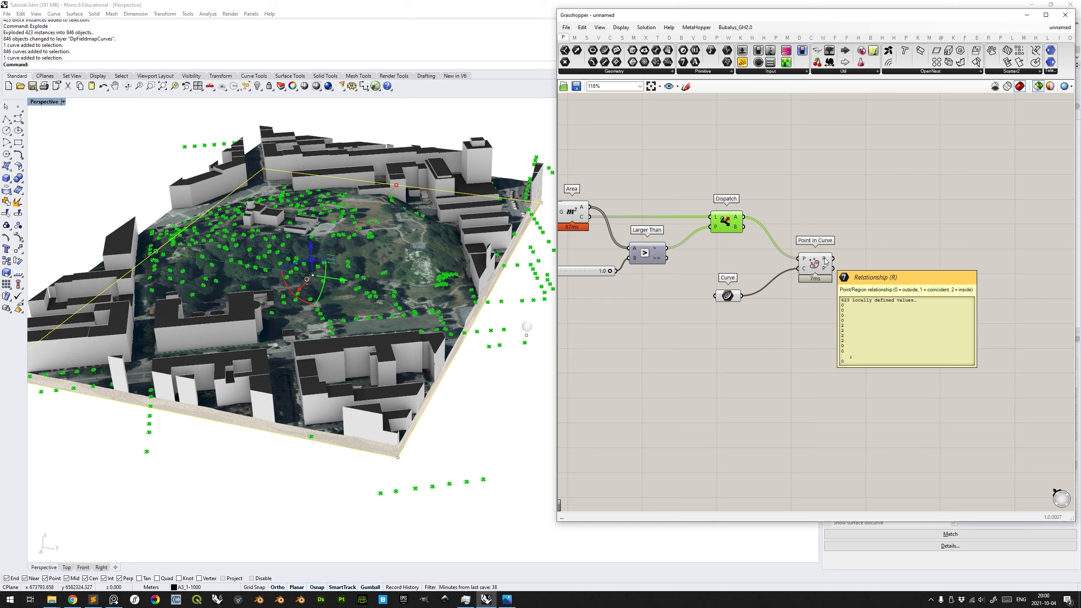
double_click(906, 223)
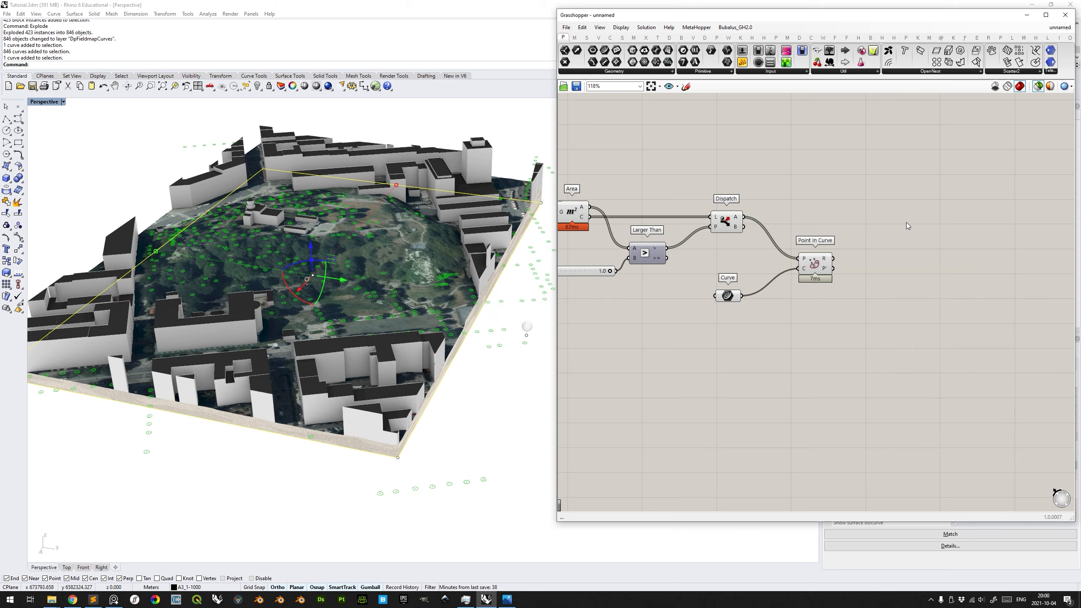
type("disp")
key("Return")
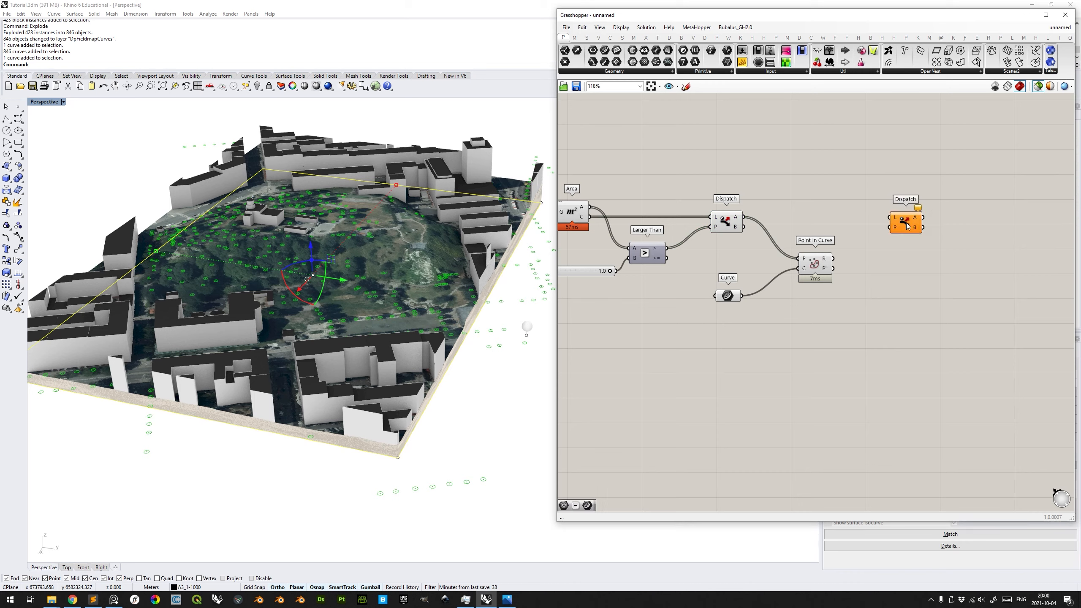
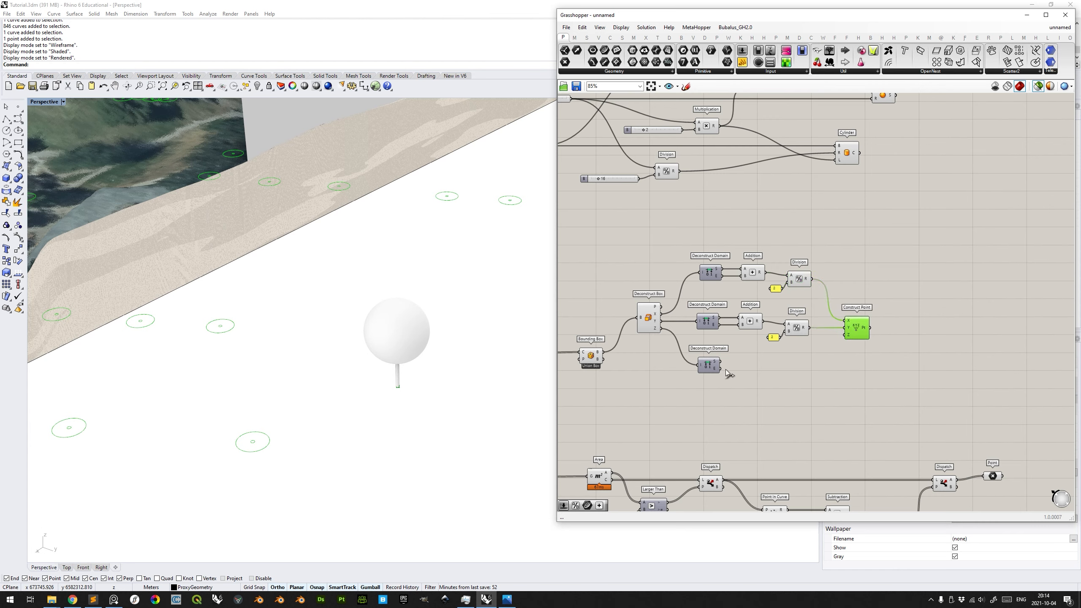
Connect the start value of the lowest Deconstruct Domain to Construct Point's Z input and check the point under the trunk.
left_click_drag(723, 363, 849, 342)
right_click_drag(397, 391, 413, 419, "ctrl")
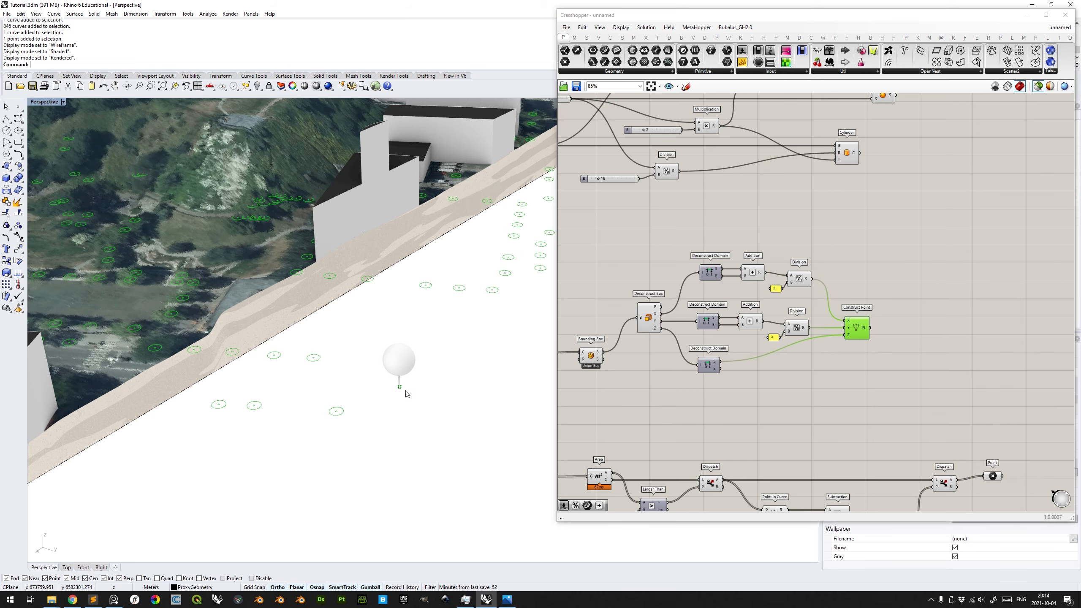
Review the bounding-box chain up to Construct Point and compare the proxy's base point with the filtered tree points.
right_click_drag(654, 391, 752, 362)
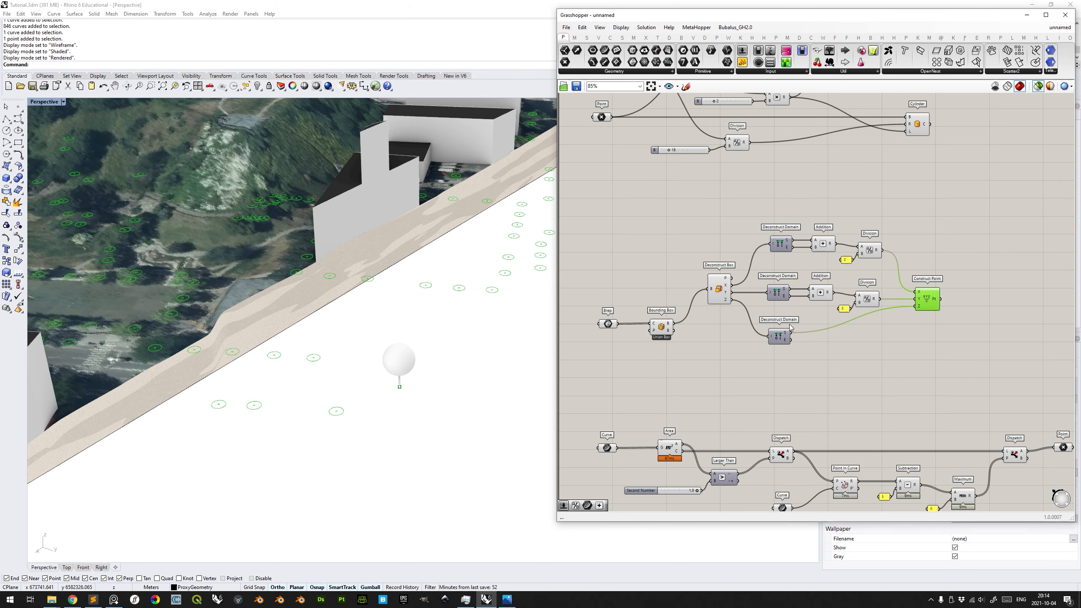
right_click_drag(868, 338, 849, 300)
left_click(637, 298)
left_click(693, 256)
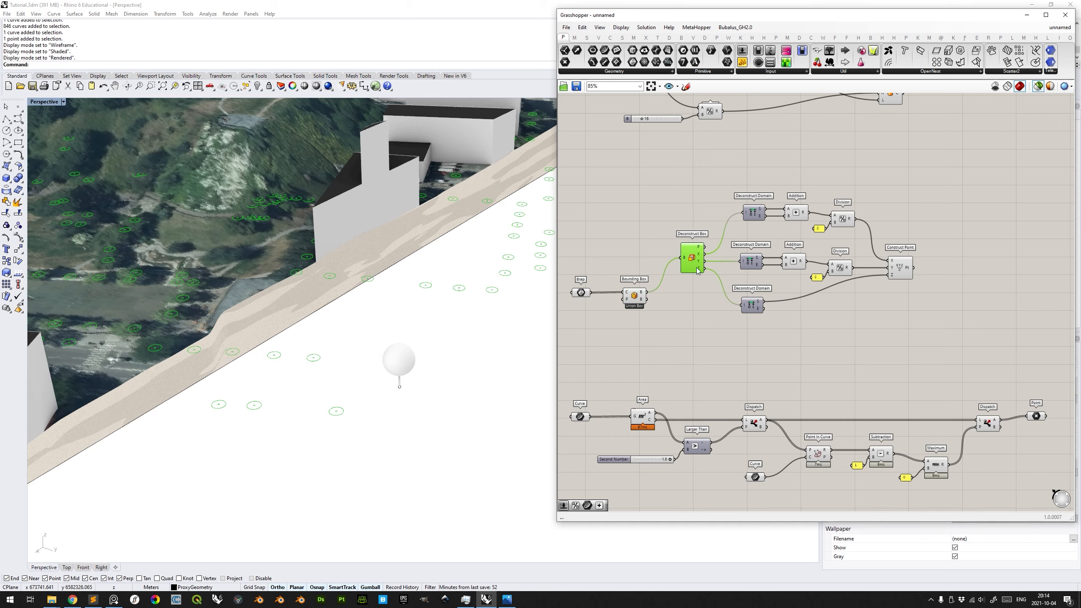
left_click(906, 271)
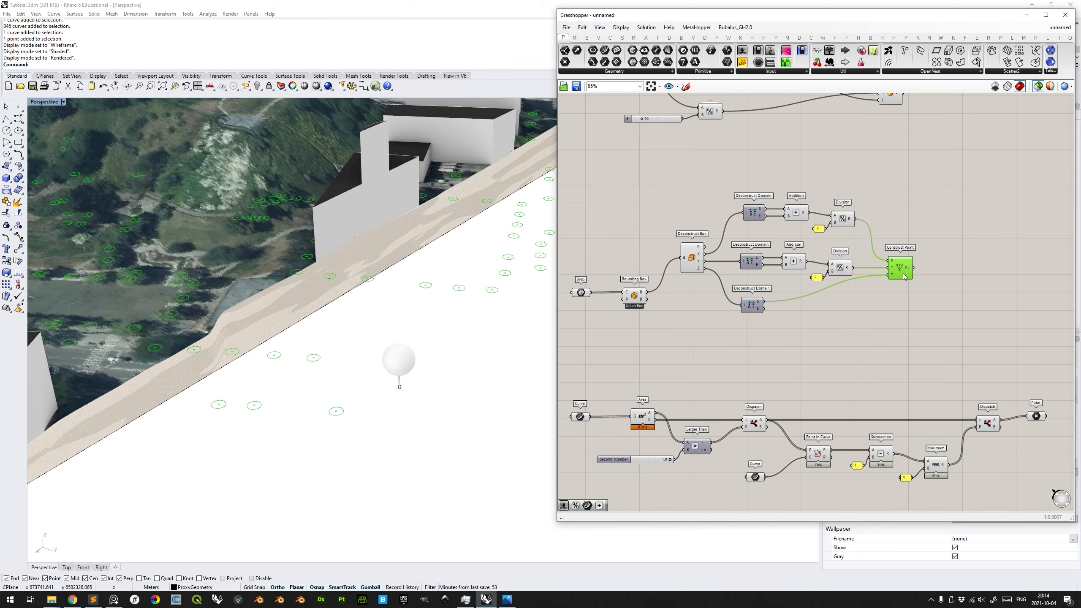
left_click(762, 346)
right_click_drag(902, 323, 842, 297)
right_click_drag(927, 304, 885, 301)
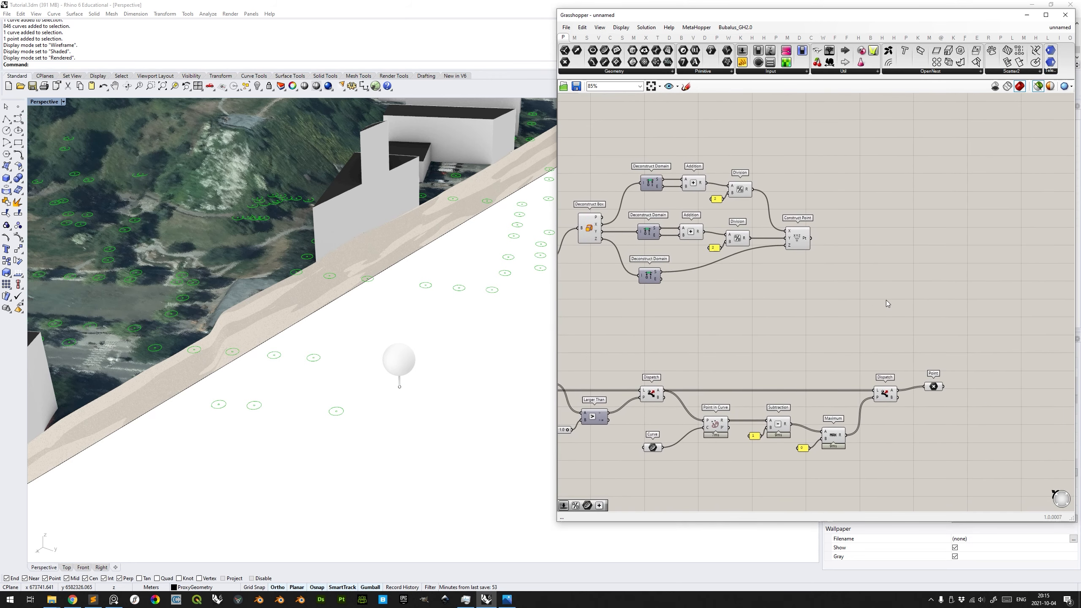
left_click(935, 382)
right_click_drag(817, 283, 853, 272)
left_click(840, 227)
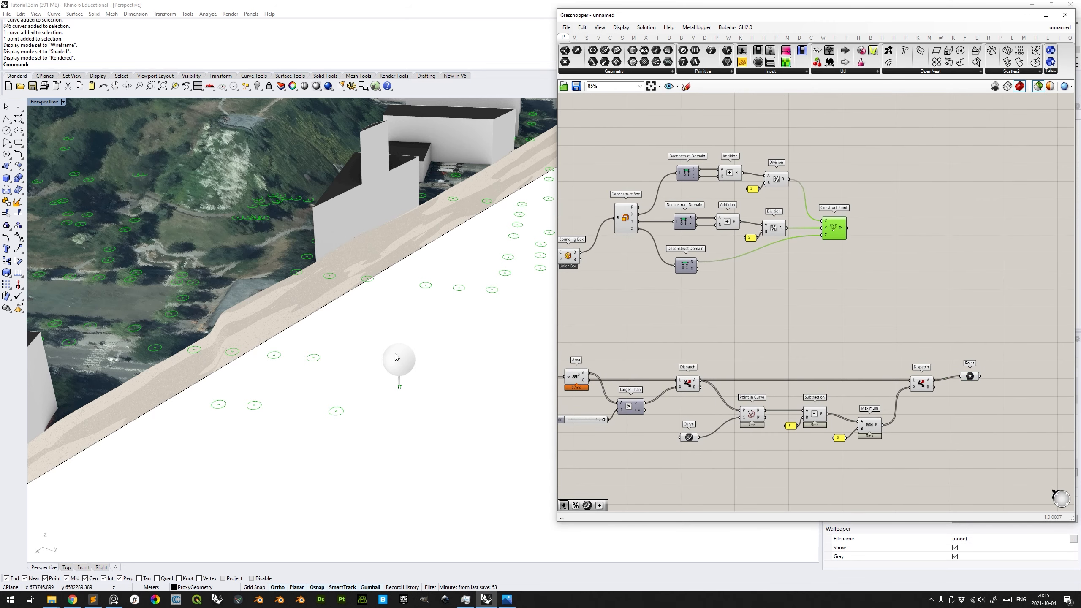
left_click(970, 376)
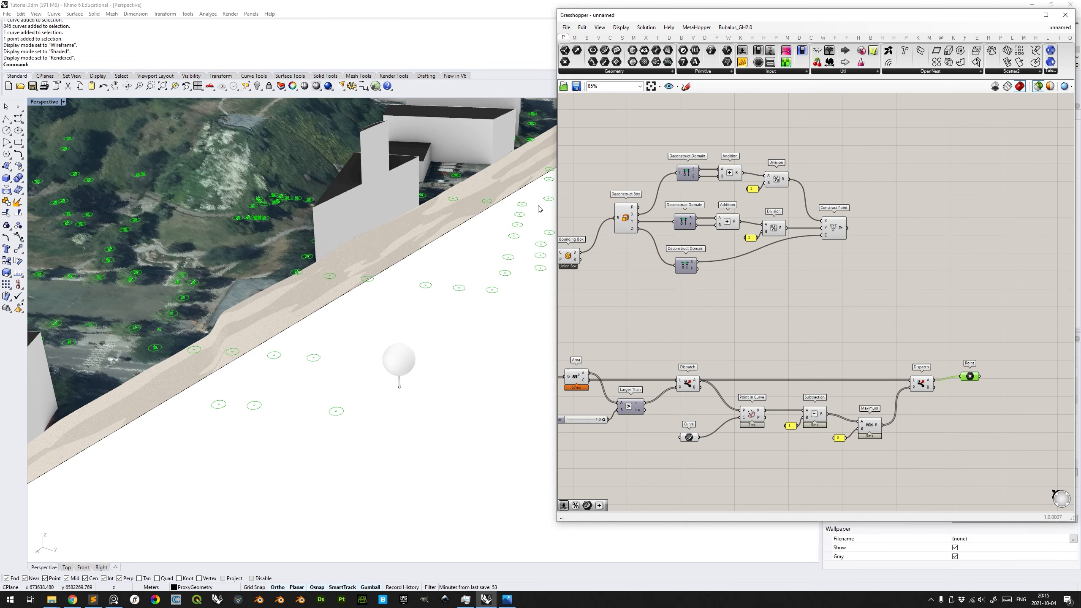
Add a Move To Point component and place it on the canvas after Construct Point, above the filtered Point container.
right_click_drag(884, 283, 902, 259)
double_click(929, 244)
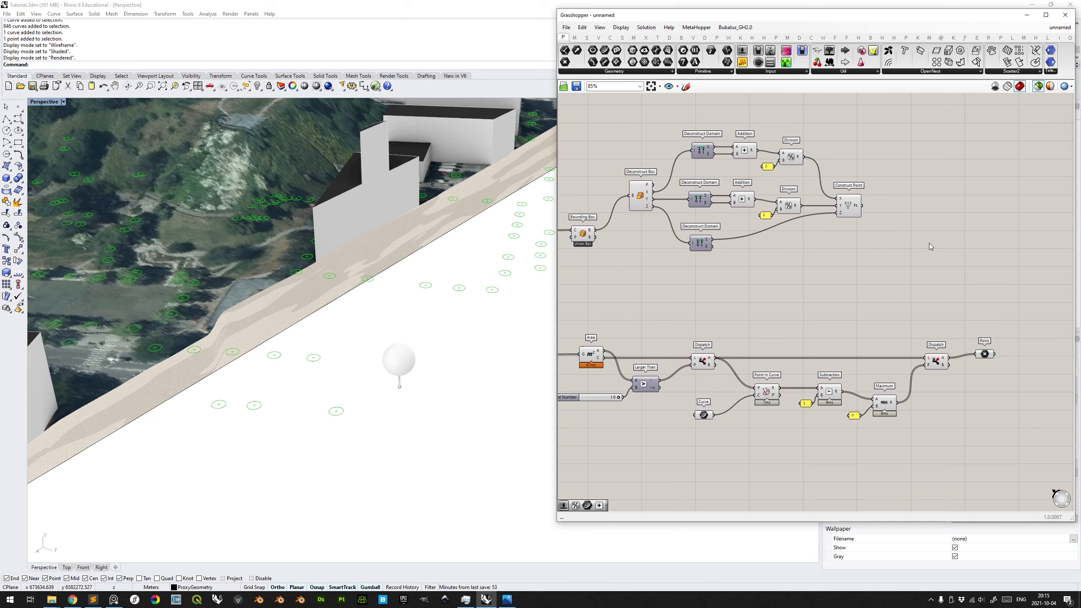
type("move")
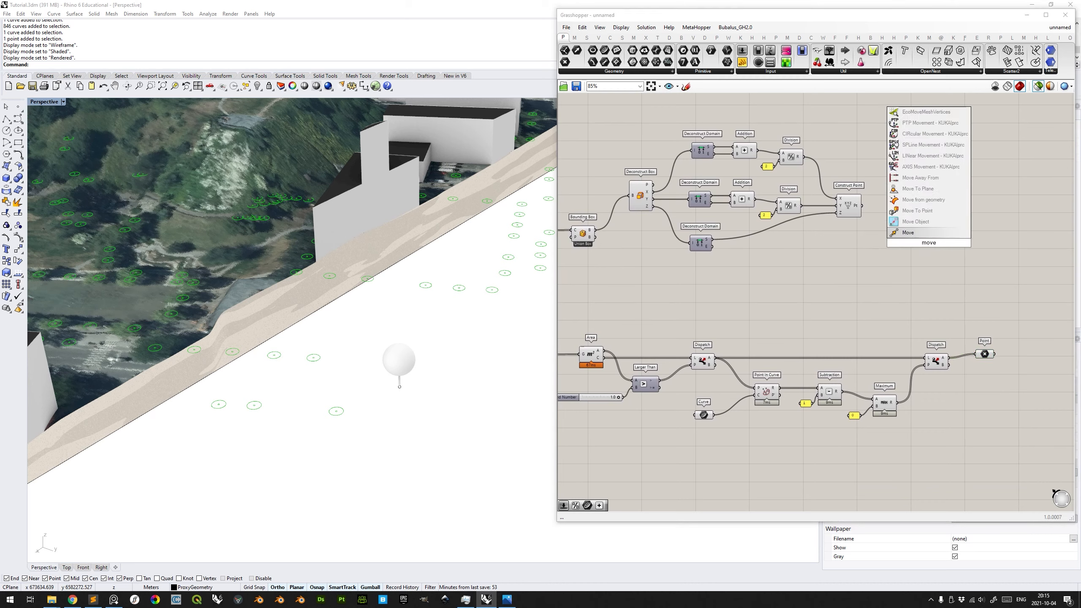
type(" 2pt")
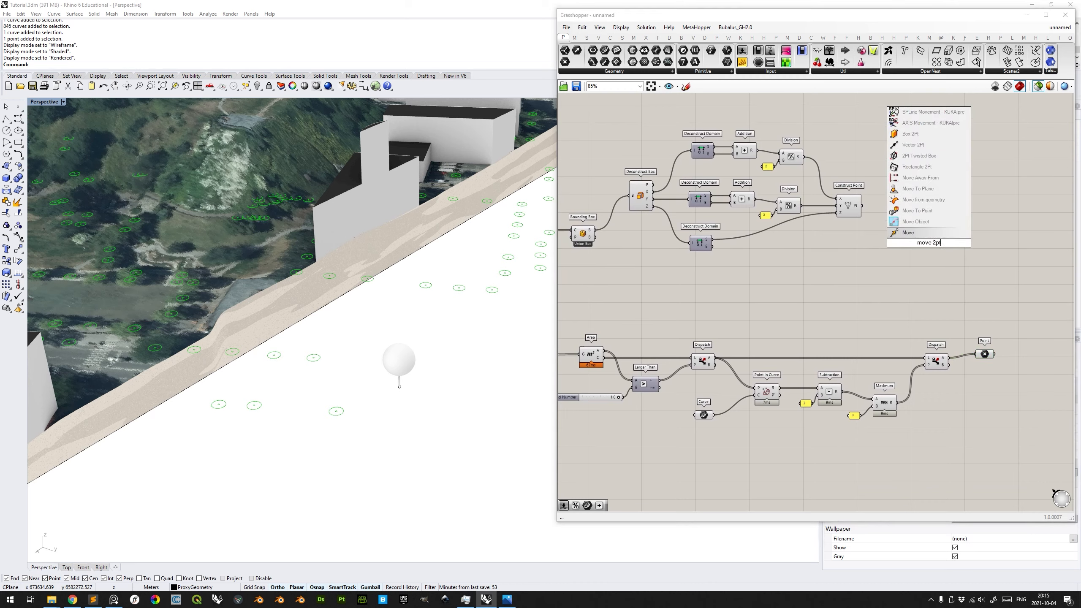
key("BackSpace")
key("BackSpace")
key("BackSpace")
type("to poin")
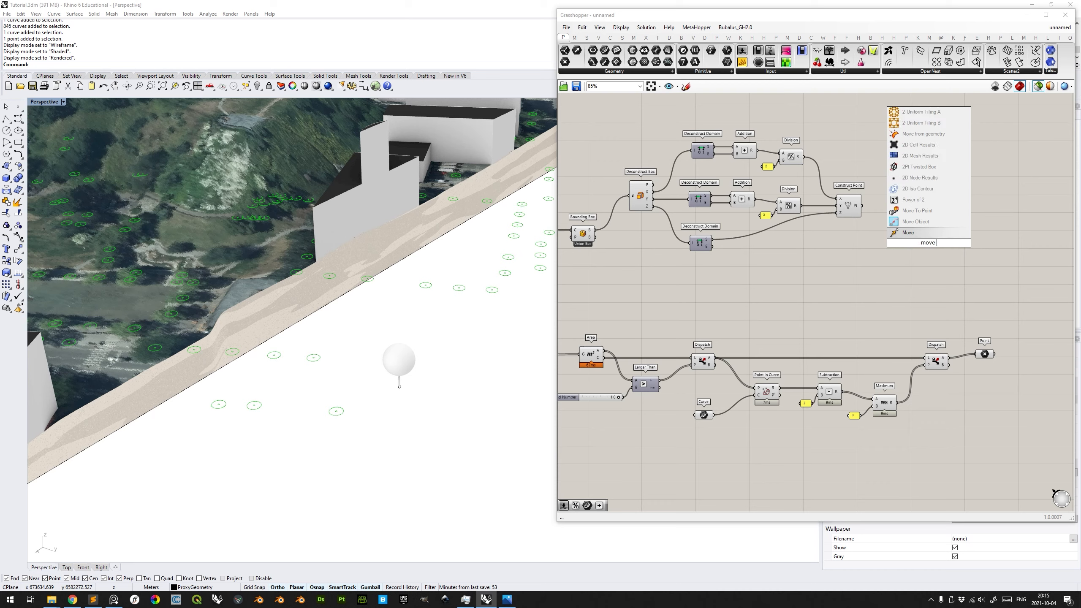
key("Up")
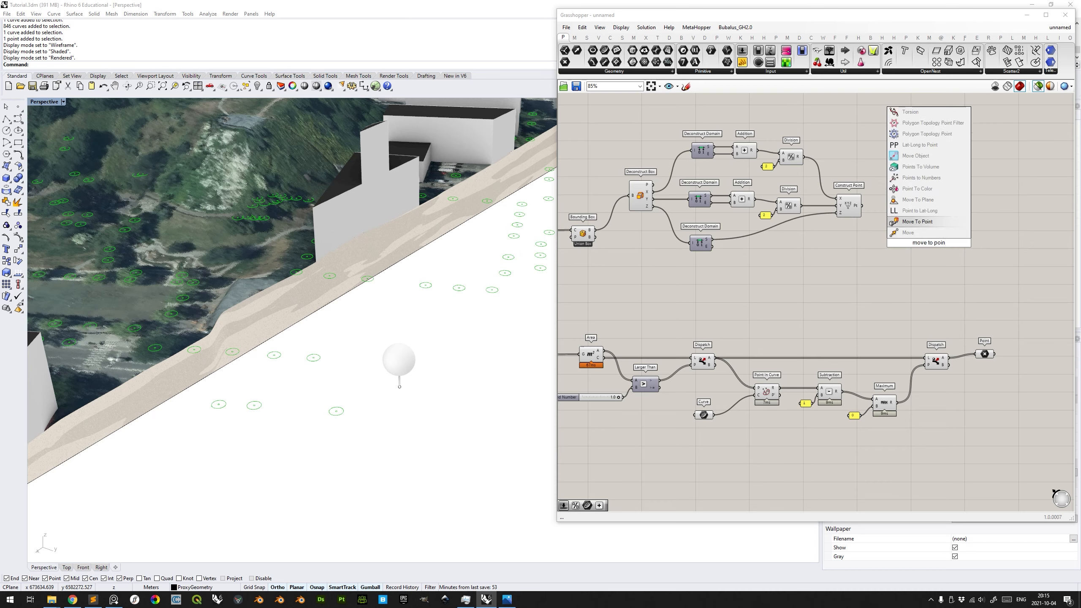
key("Return")
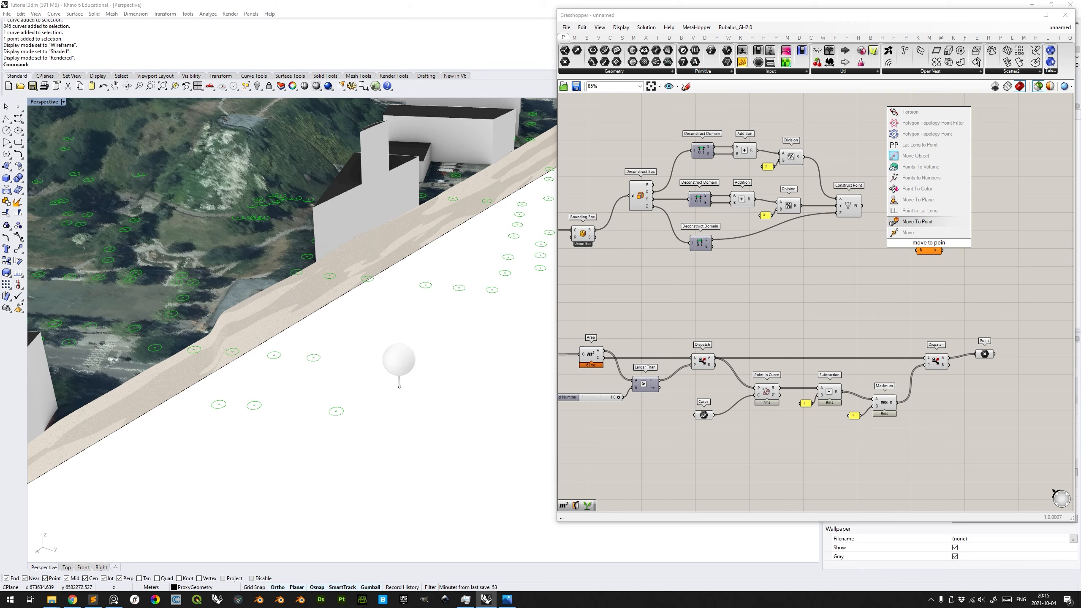
left_click_drag(929, 246, 1009, 276)
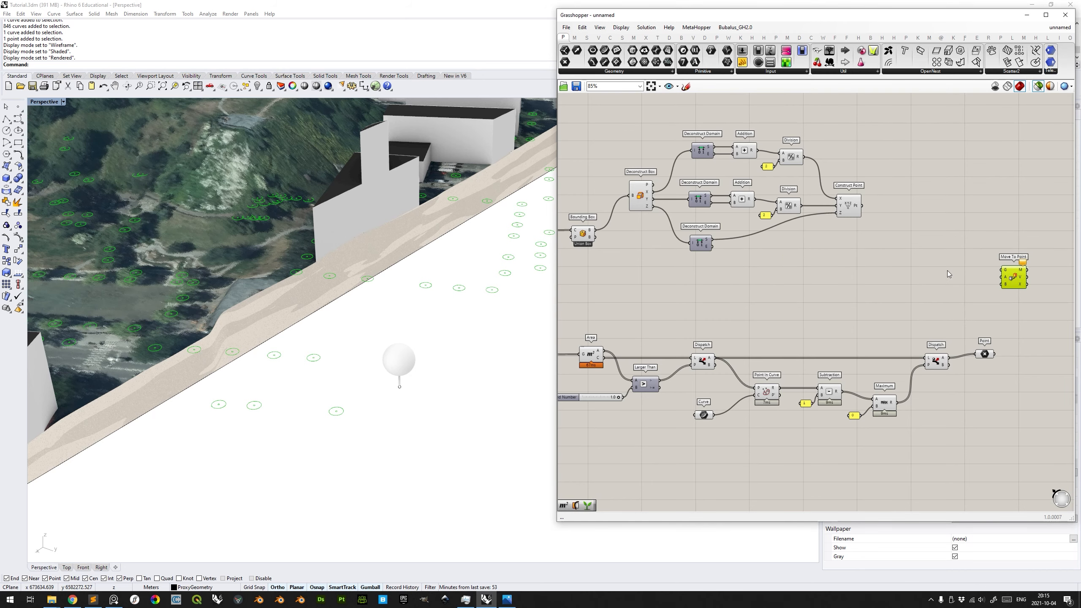
Connect Construct Point's output to Move To Point's A input and the filtered Point container to its B input.
right_click_drag(911, 257, 916, 231)
left_click(860, 183)
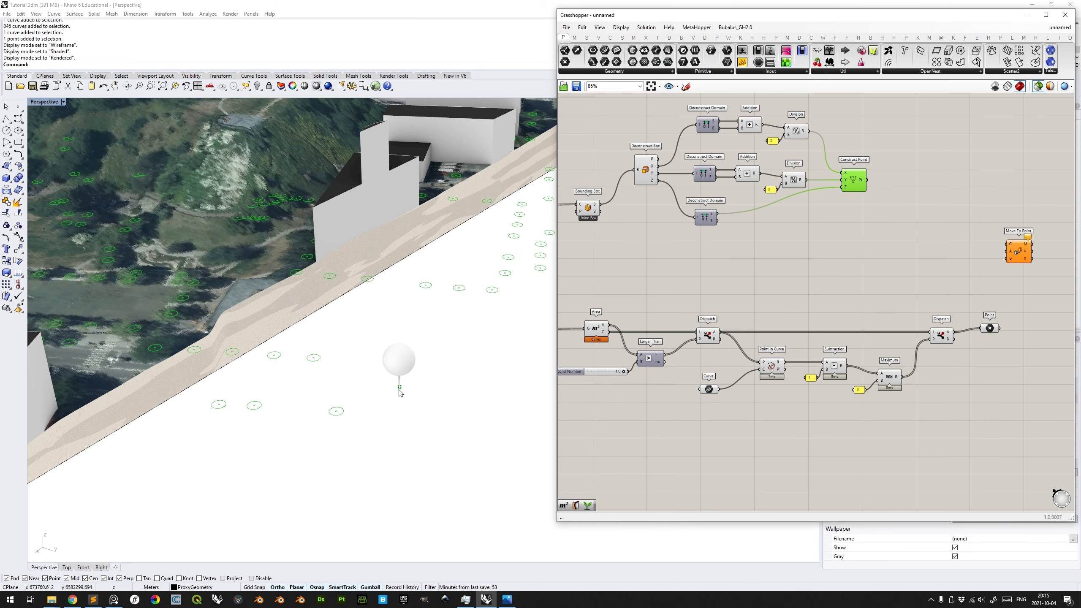
right_click_drag(821, 244, 876, 265)
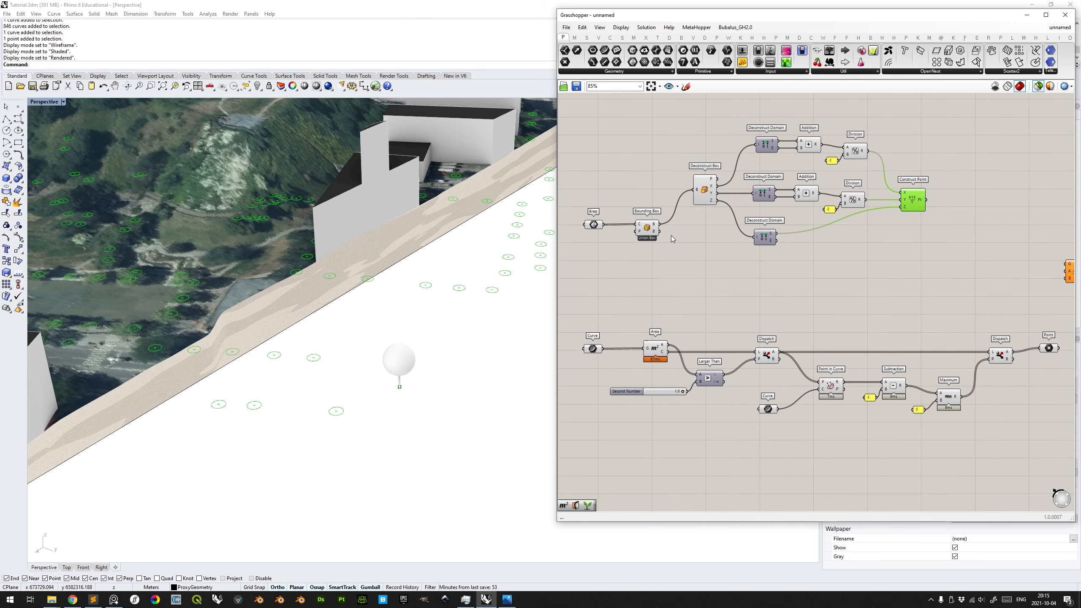
right_click_drag(864, 237, 824, 240)
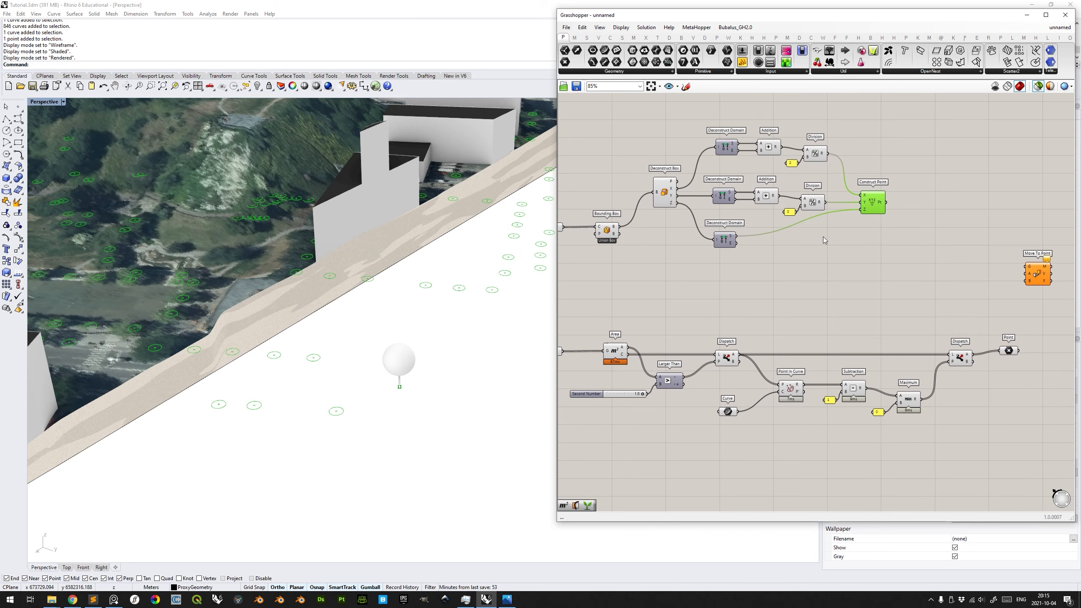
left_click_drag(886, 203, 1027, 274)
right_click_drag(976, 292, 917, 261)
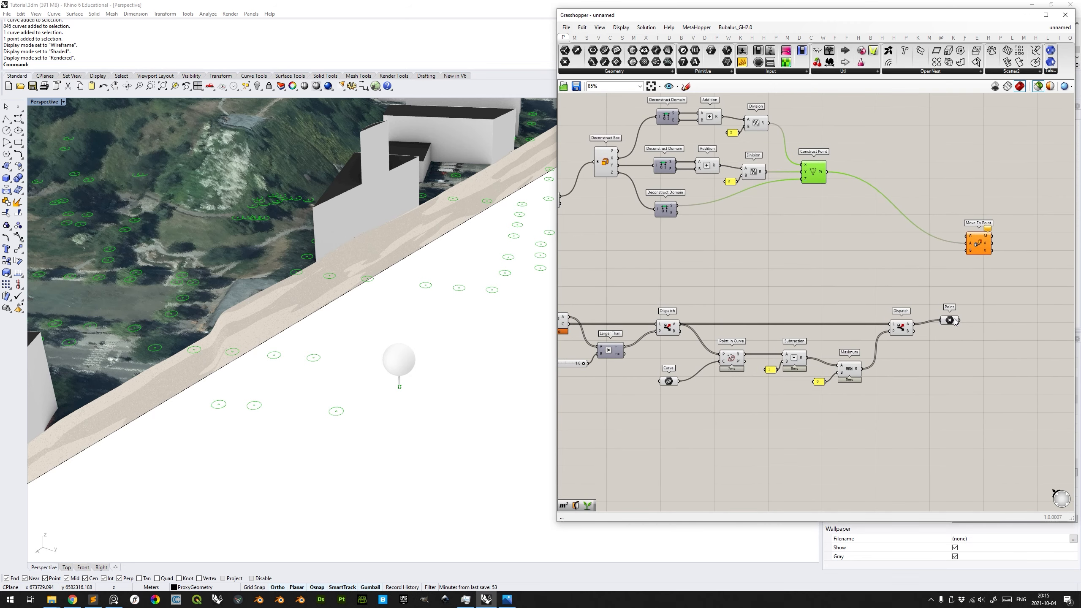
left_click_drag(957, 323, 969, 255)
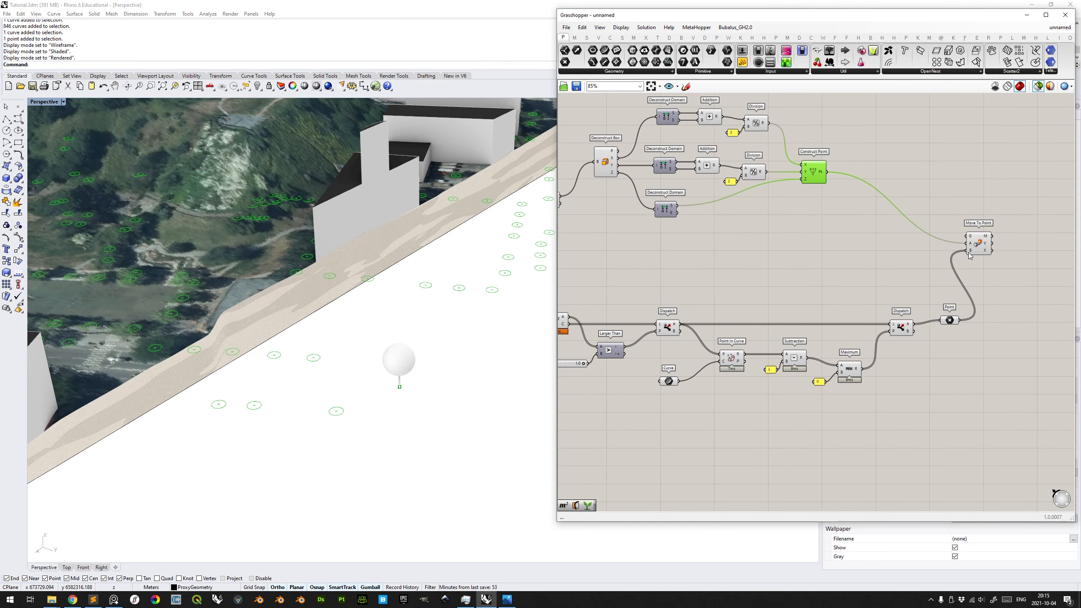
Compare the proxy's base point with the filtered tree points and shift Move To Point farther from the two chains.
left_click(949, 321)
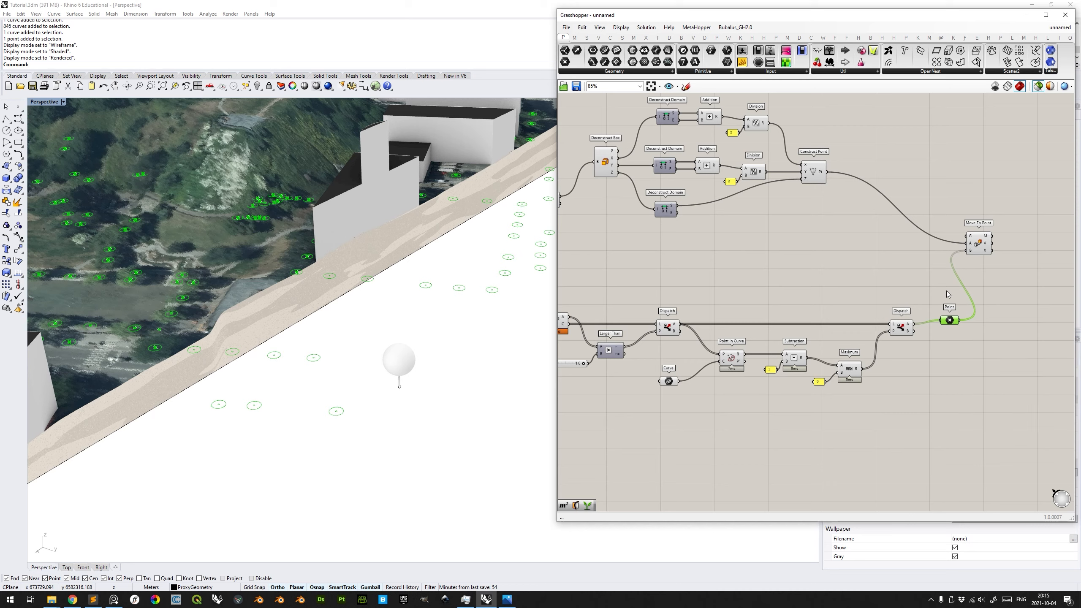
left_click(823, 174)
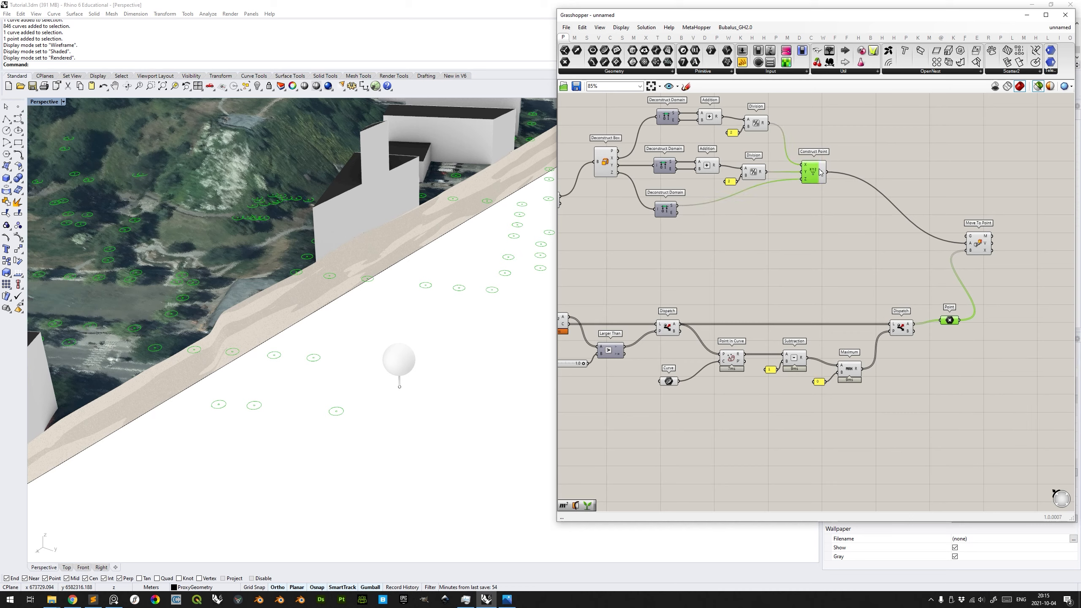
left_click(949, 320)
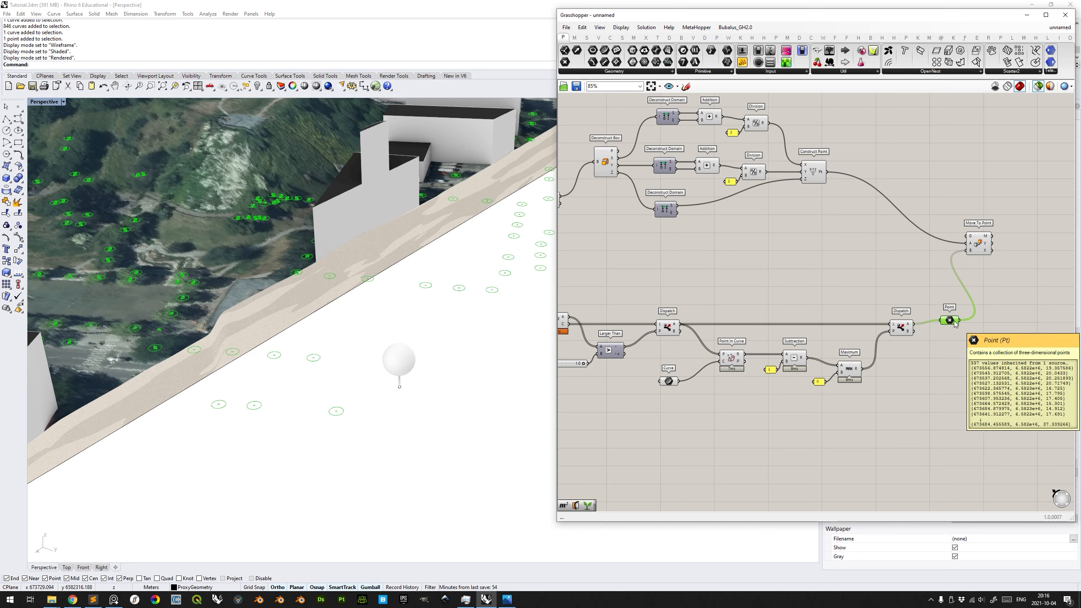
left_click_drag(953, 320, 952, 324)
right_click_drag(975, 287, 922, 288)
left_click_drag(926, 244, 961, 247)
Connect the tree proxy's Brep container to Move To Point's G input and preview the moved geometry.
left_click(871, 257)
right_click_drag(872, 257, 969, 262)
scroll(813, 265, "down", 1)
right_click_drag(812, 264, 820, 267)
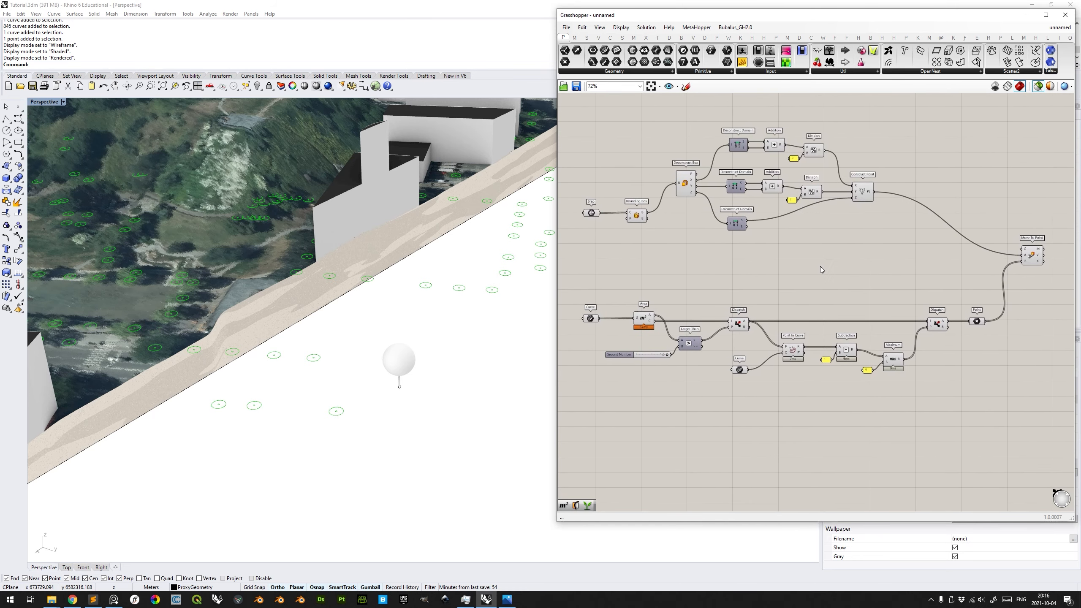
scroll(820, 266, "up", 1)
scroll(780, 258, "down", 1)
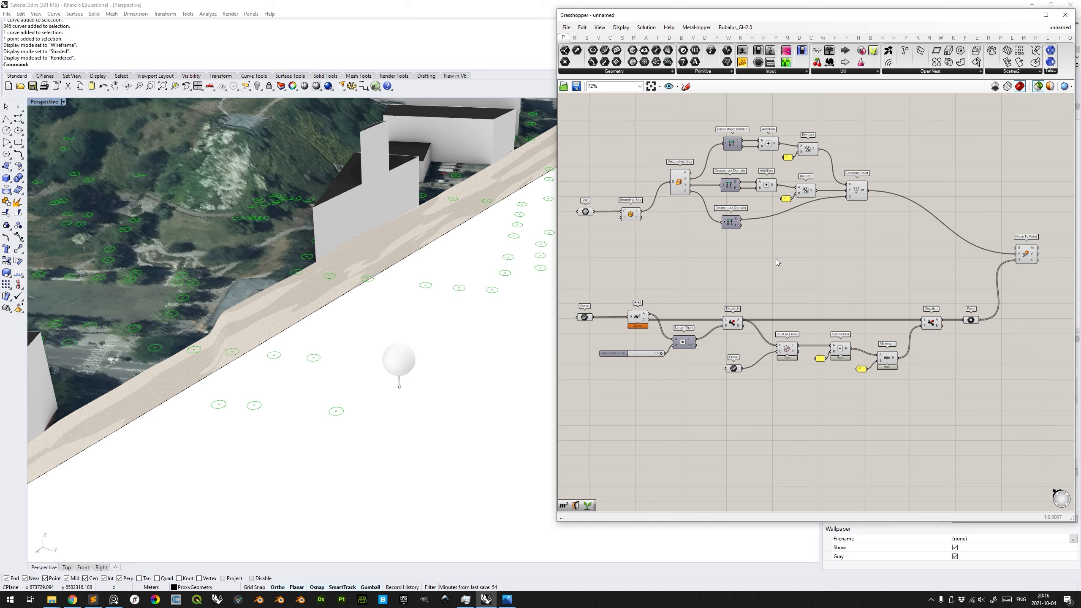
left_click(585, 211)
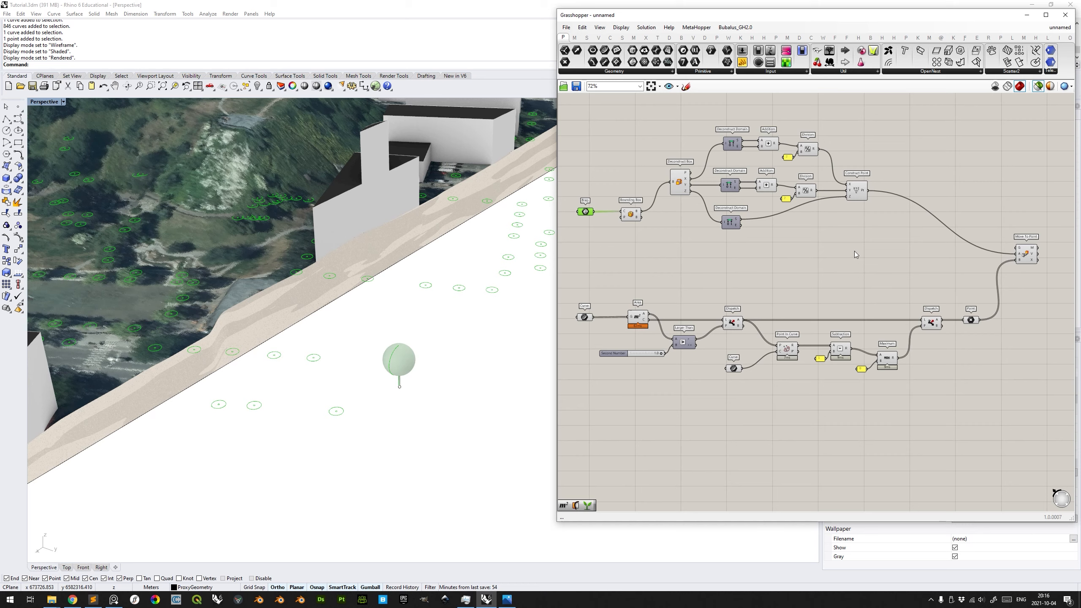
left_click_drag(599, 215, 1018, 248)
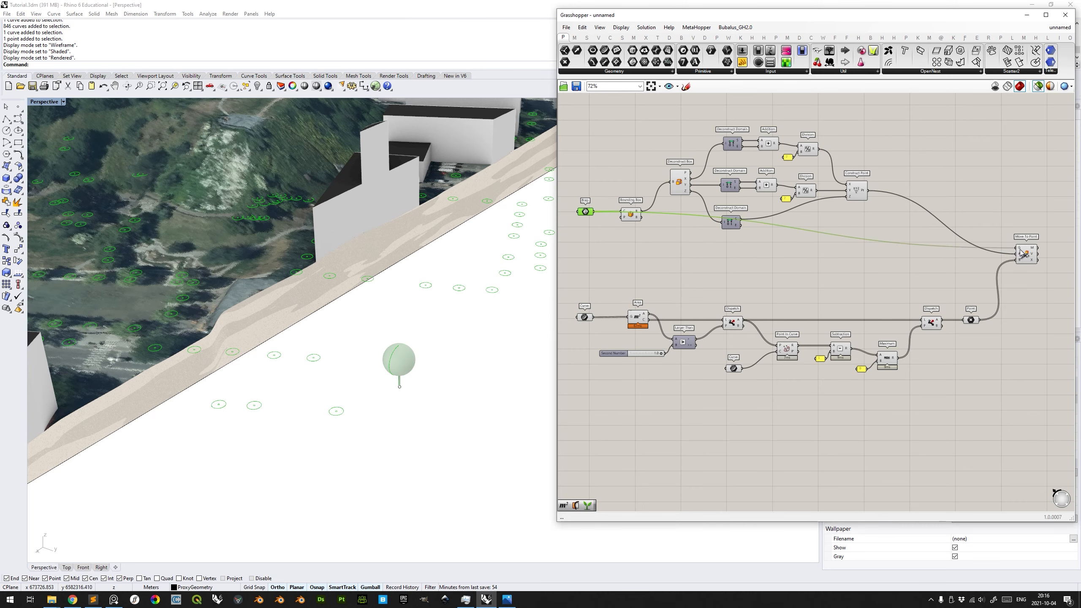
left_click(1027, 254)
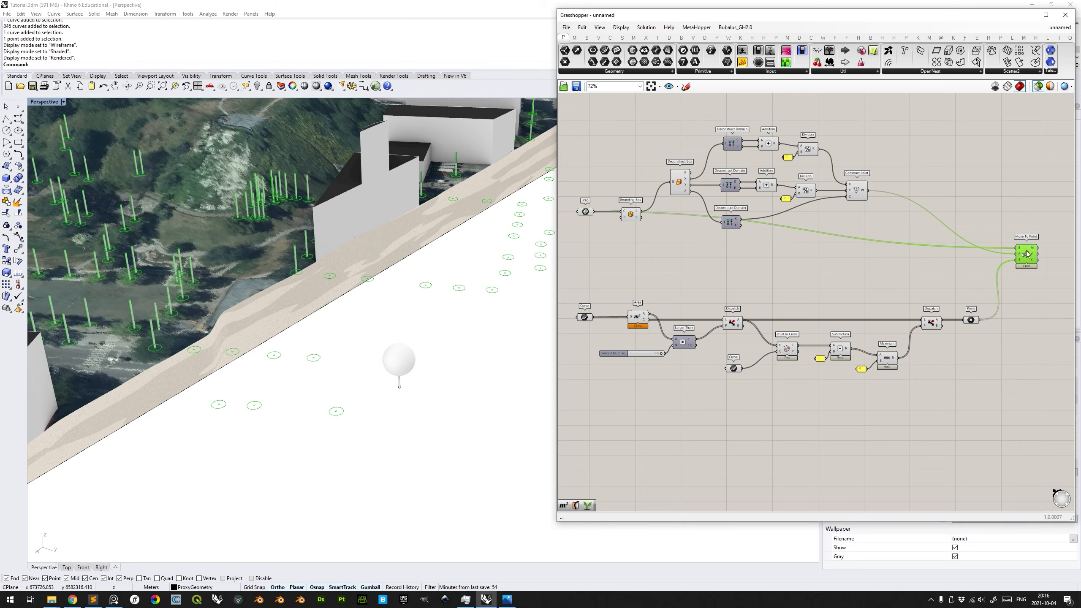
Examine the moved proxy geometry across the site and close up to see which parts reach each tree point.
right_click_drag(200, 252, 405, 290, "shift")
scroll(376, 252, "down", 6)
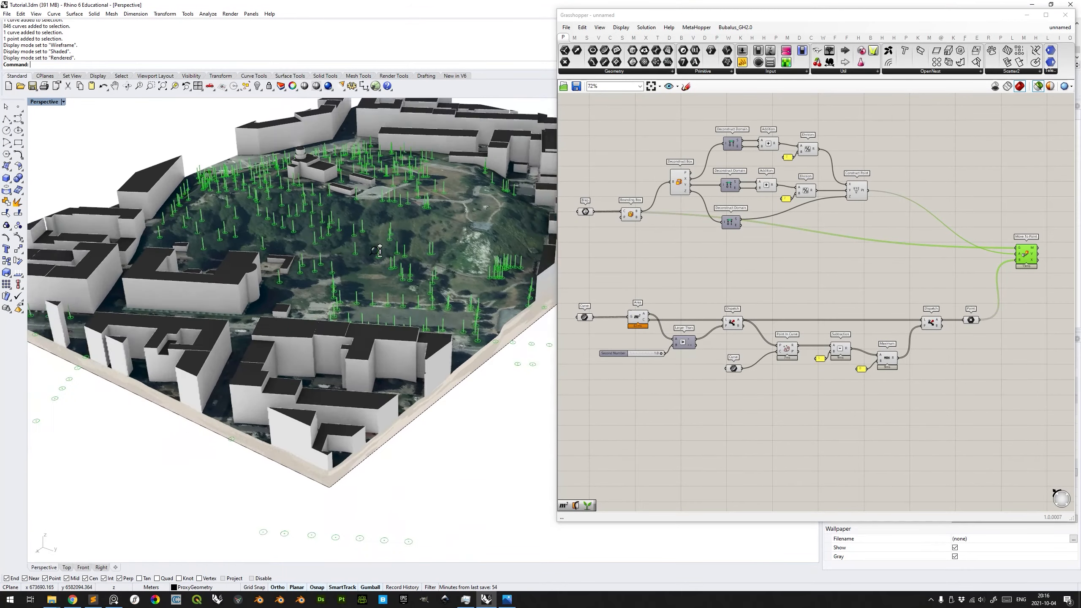
right_click_drag(376, 251, 324, 272)
right_click_drag(324, 272, 320, 323, "shift")
right_click_drag(320, 323, 385, 286)
scroll(383, 187, "up", 9)
scroll(385, 286, "up", 2)
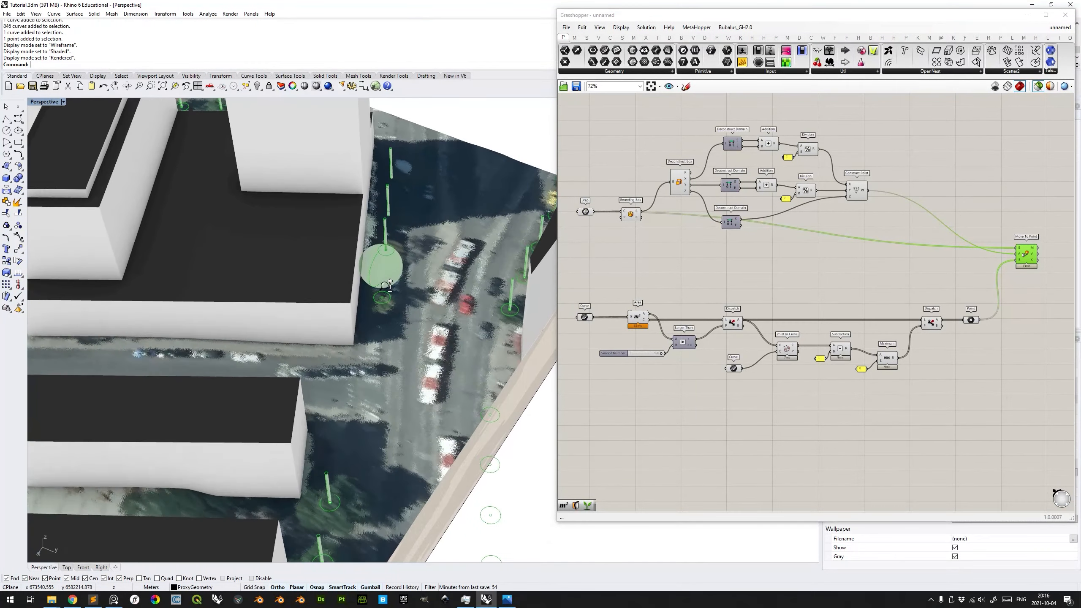
right_click_drag(353, 269, 421, 317)
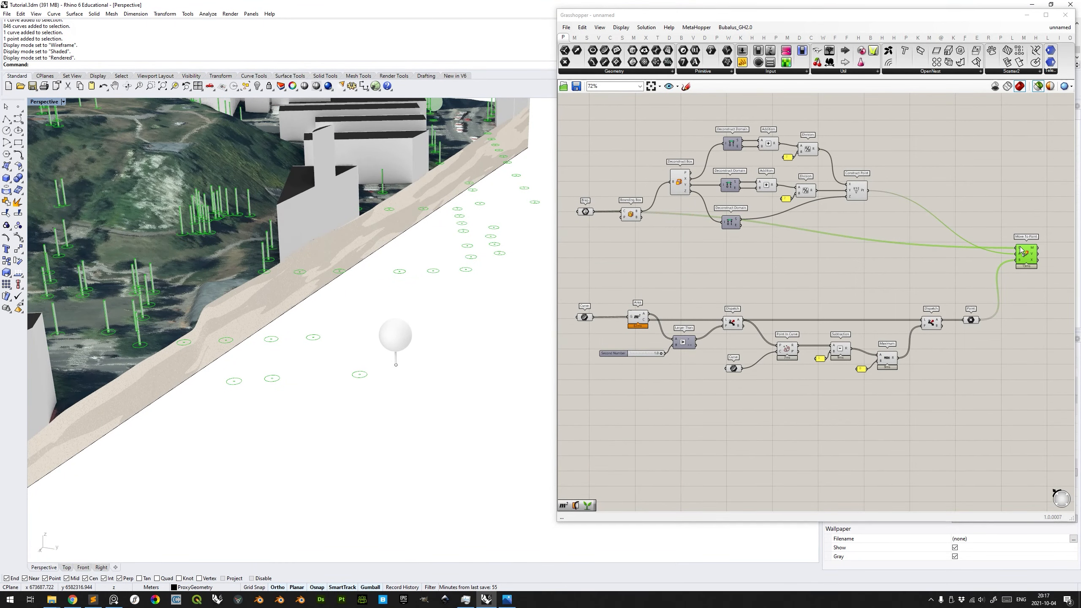
Add a Graft Tree component below Bounding Box, with the proxy's Brep container as its input.
double_click(644, 249)
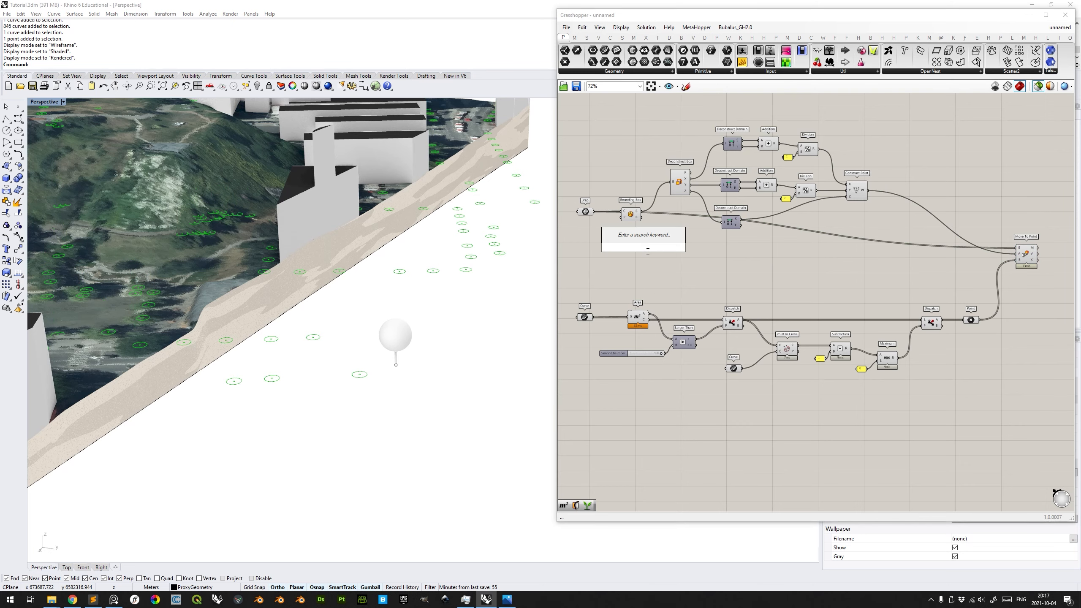
type("graft")
key("Return")
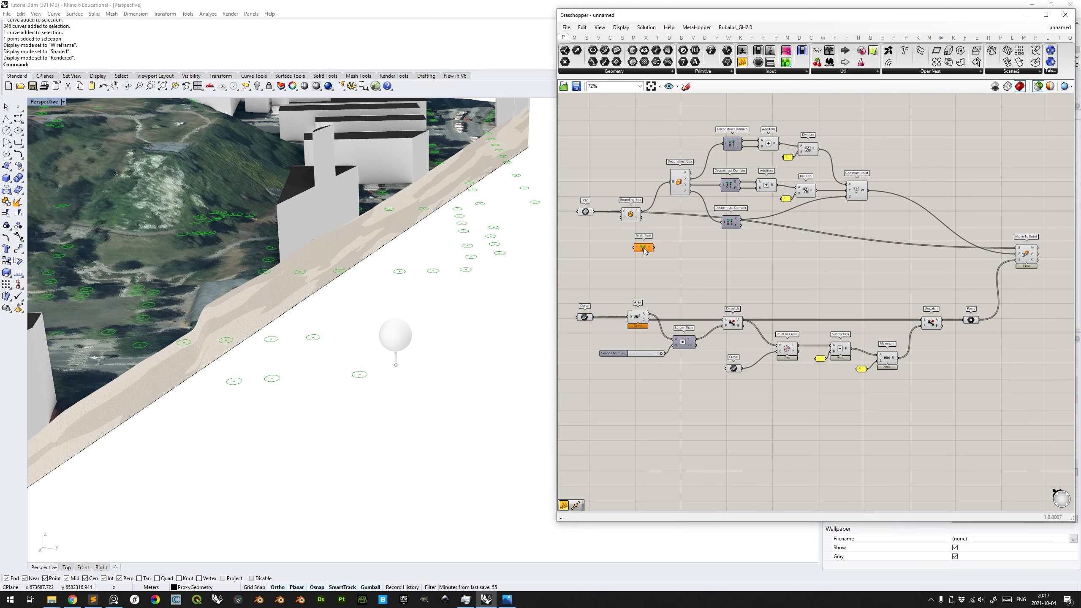
left_click_drag(593, 212, 634, 248)
left_click(586, 212)
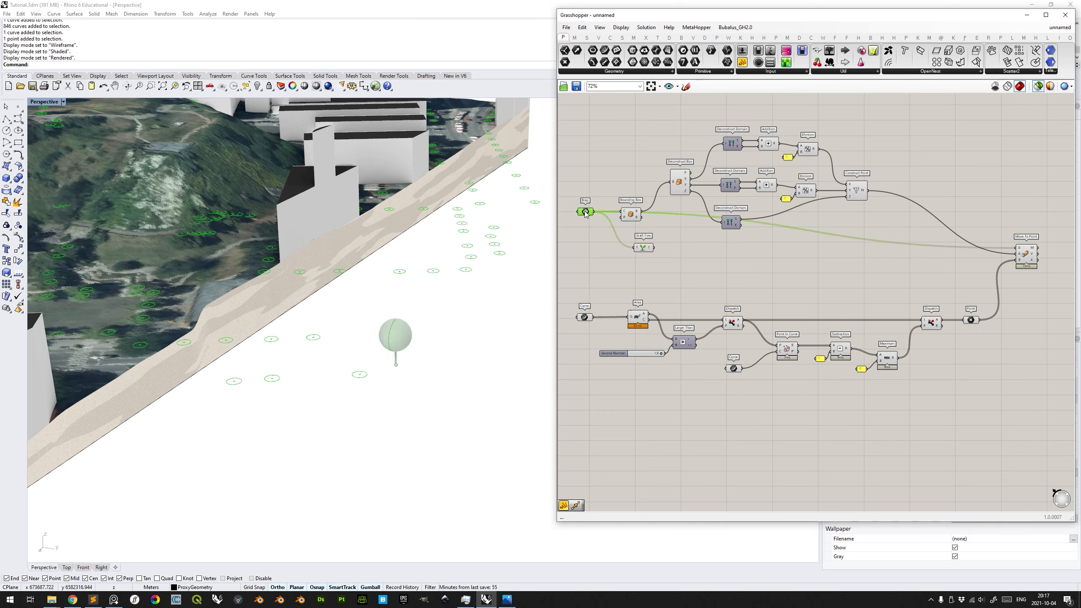
left_click_drag(647, 248, 639, 257)
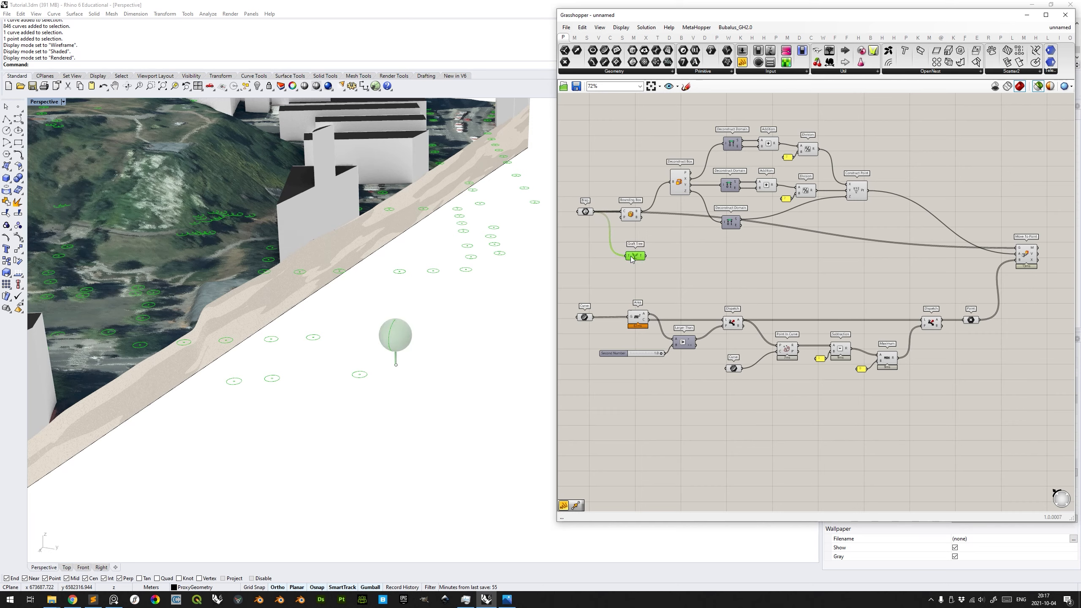
Replace the direct Brep wire at Move To Point's G input with Graft Tree's output and preview the trees.
mouse_move(632, 260)
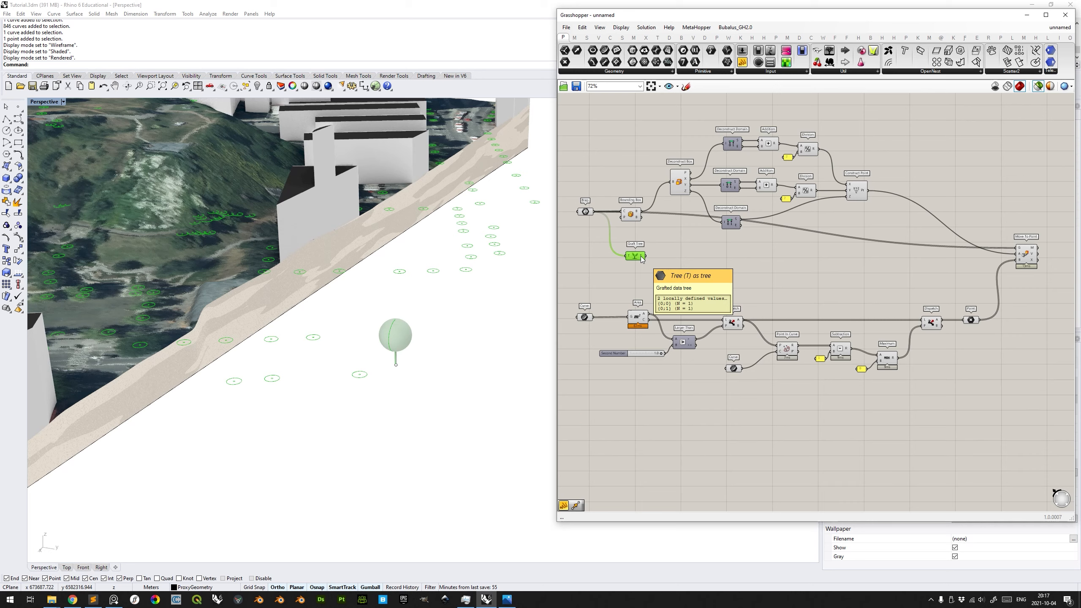
left_click_drag(645, 257, 1019, 254)
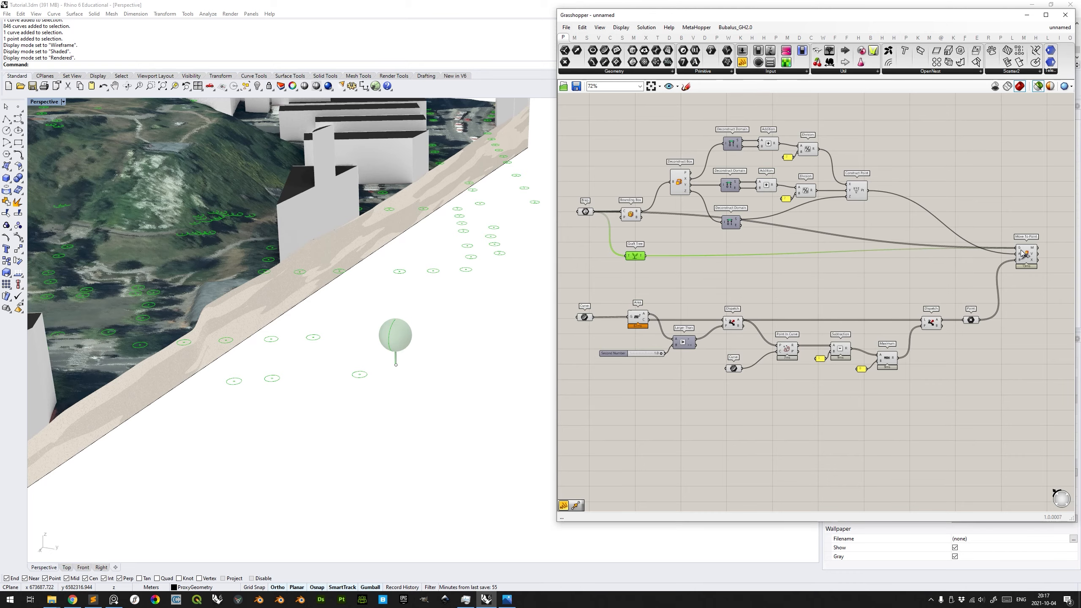
left_click(1024, 253)
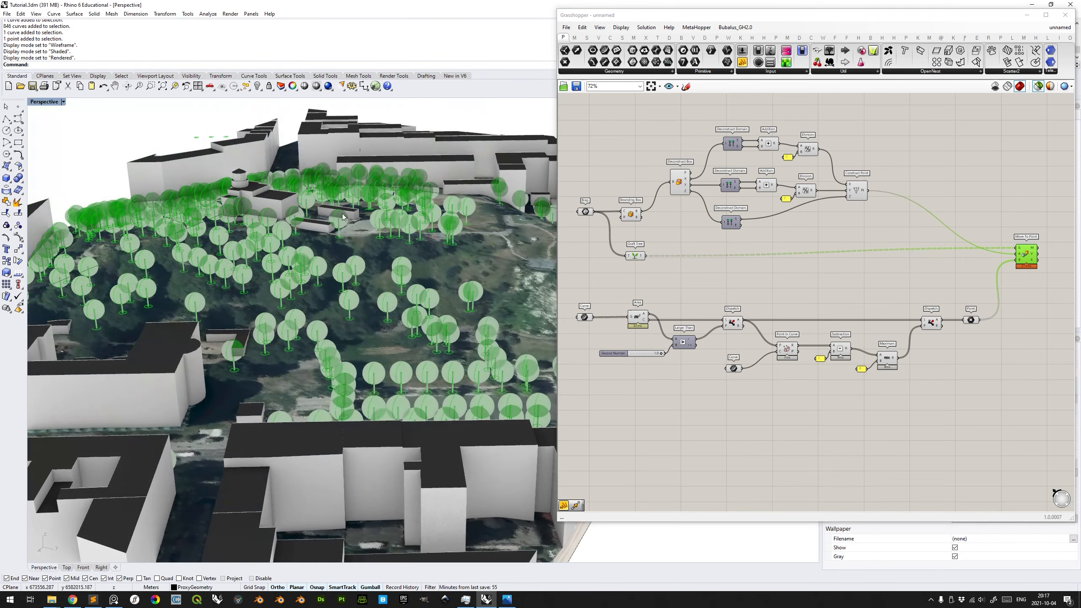
mouse_move(359, 266)
right_mouse_down("shift")
mouse_move(298, 275)
mouse_move(239, 257)
mouse_move(314, 286)
mouse_move(355, 318)
mouse_move(382, 270)
mouse_move(353, 258)
right_mouse_up("shift")
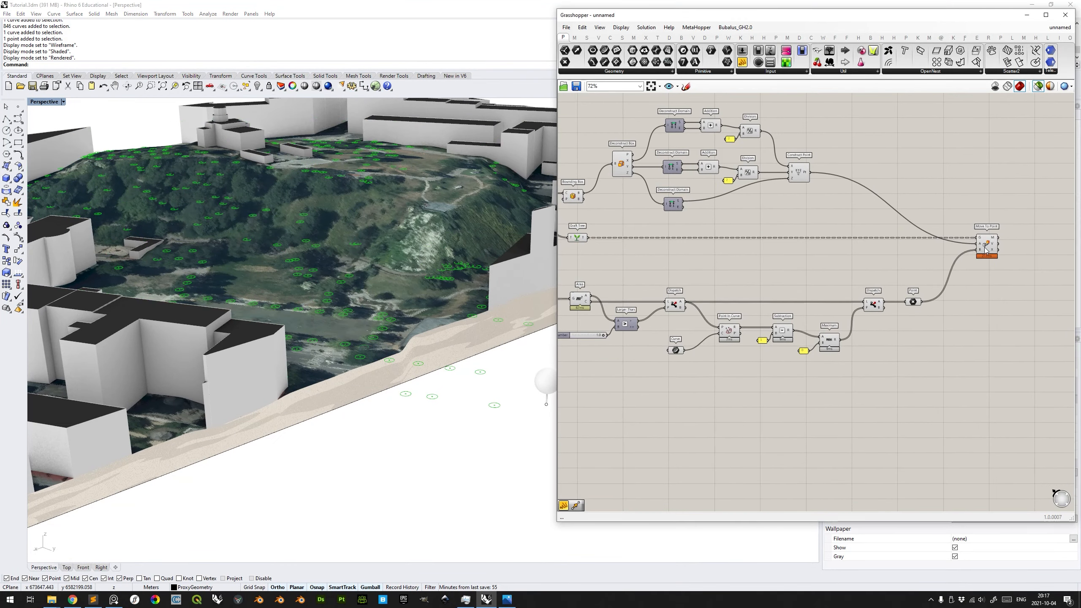
Inspect the moved tree proxies over the terrain and compare their trunk bases with the original fieldmap tree circles.
left_click(983, 247)
right_click_drag(279, 246, 390, 298, "shift")
right_click_drag(441, 247, 401, 269)
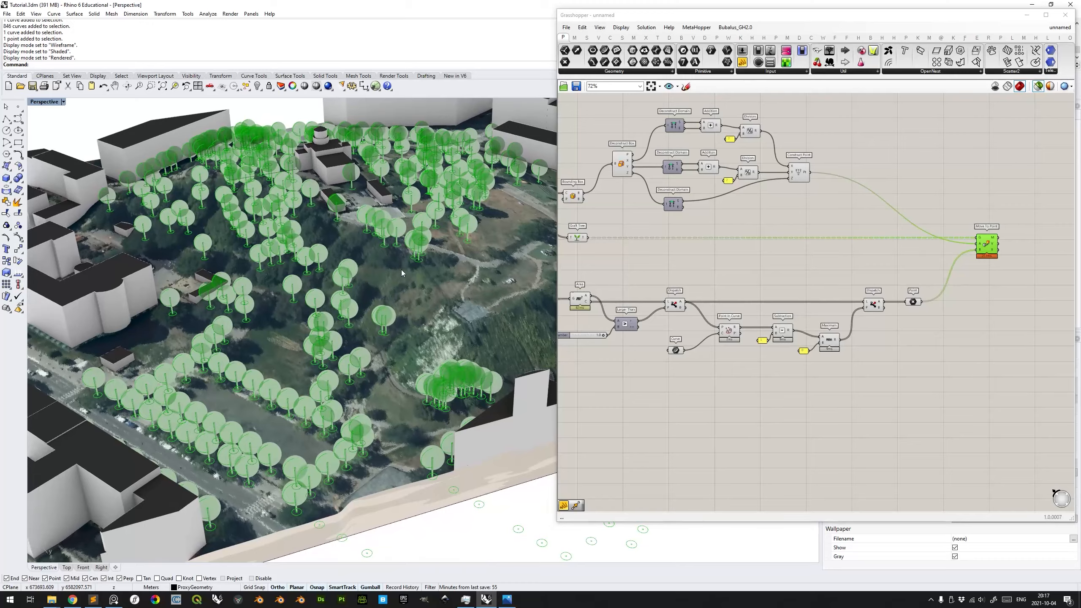
scroll(387, 322, "up", 3)
scroll(388, 322, "up", 8)
right_click_drag(378, 253, 382, 255)
right_click_drag(413, 384, 414, 335)
right_click_drag(647, 253, 792, 263)
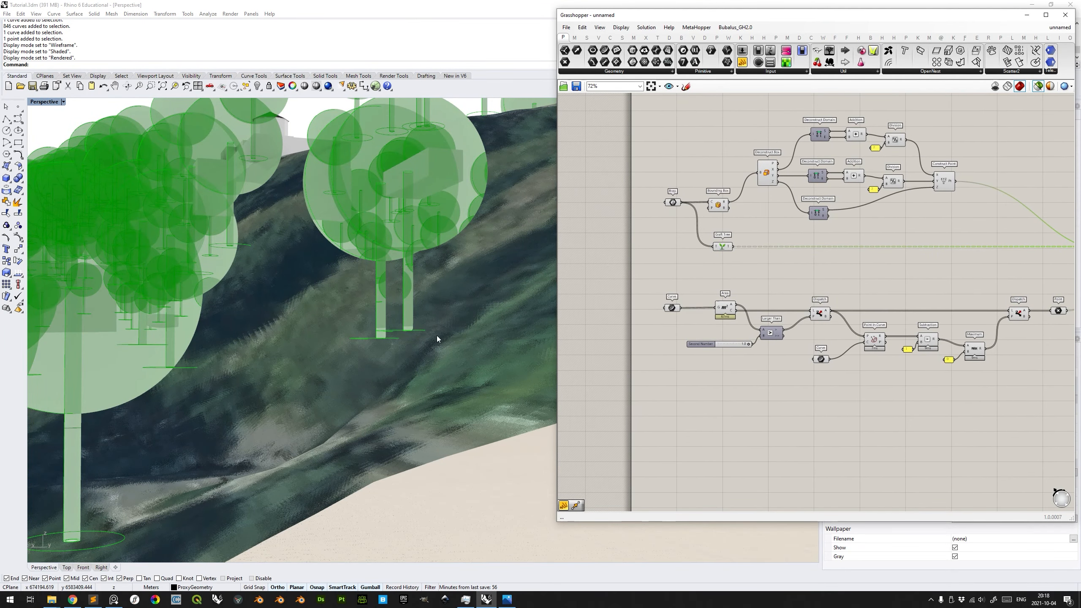
scroll(406, 333, "up", 4)
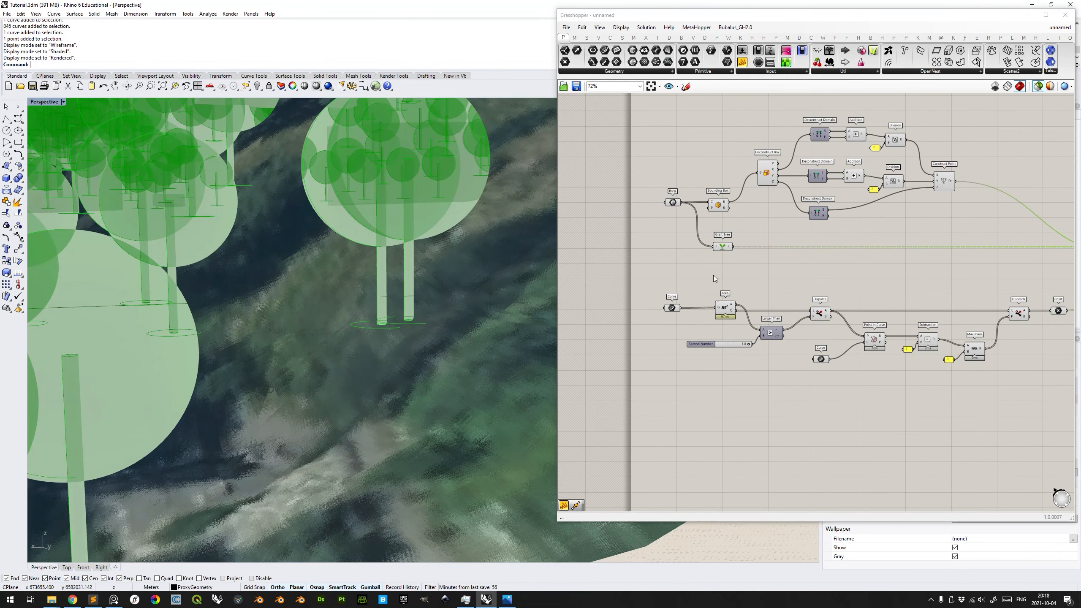
left_click(672, 308)
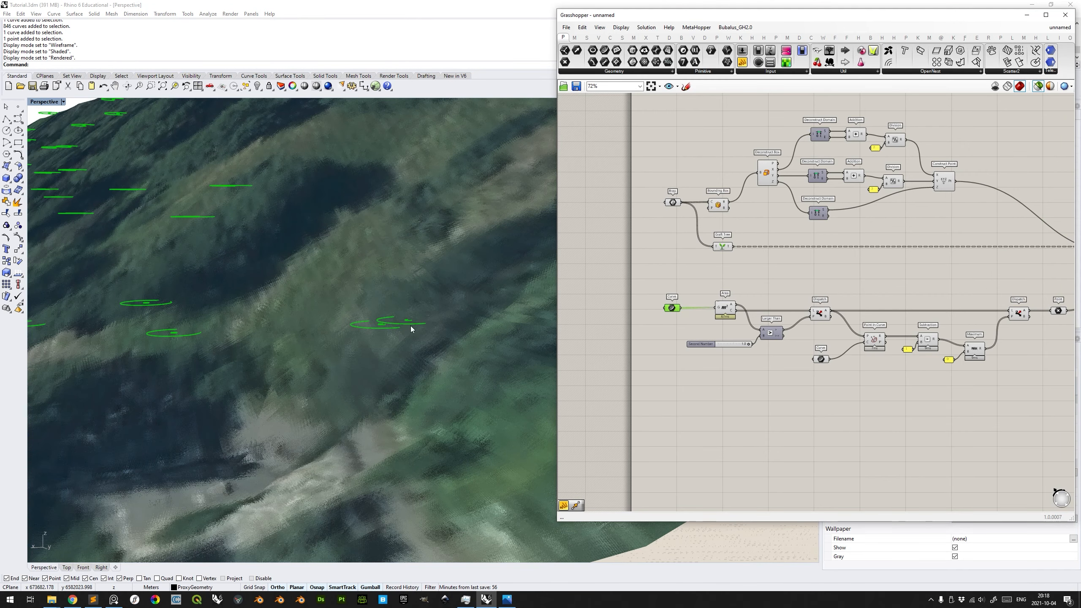
Add a Move component near Move To Point and feed the filtered tree Point container into its G input.
scroll(410, 328, "down", 4)
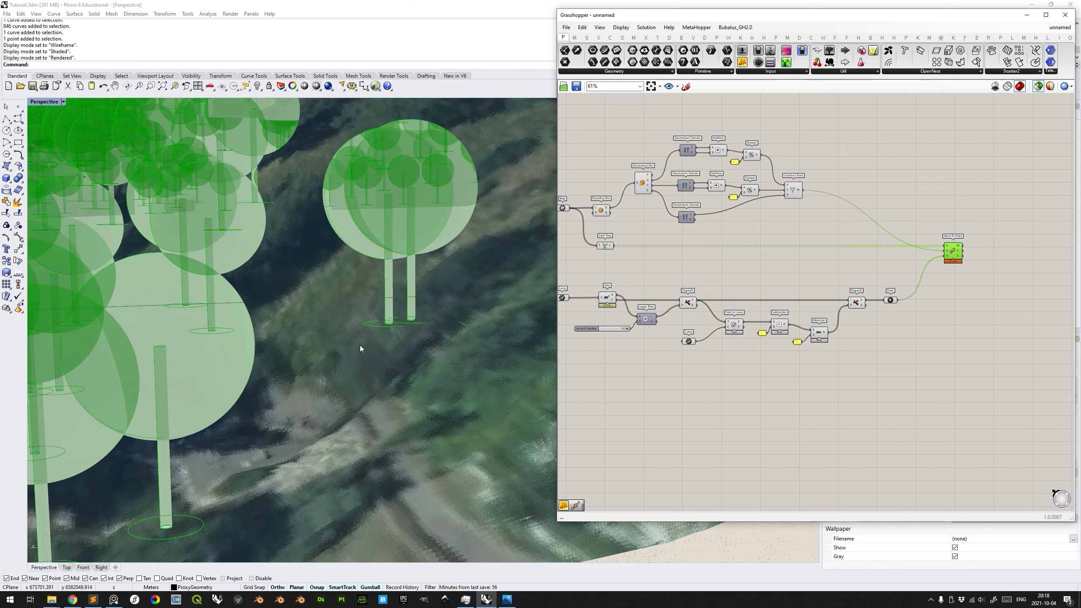
scroll(405, 332, "up", 4)
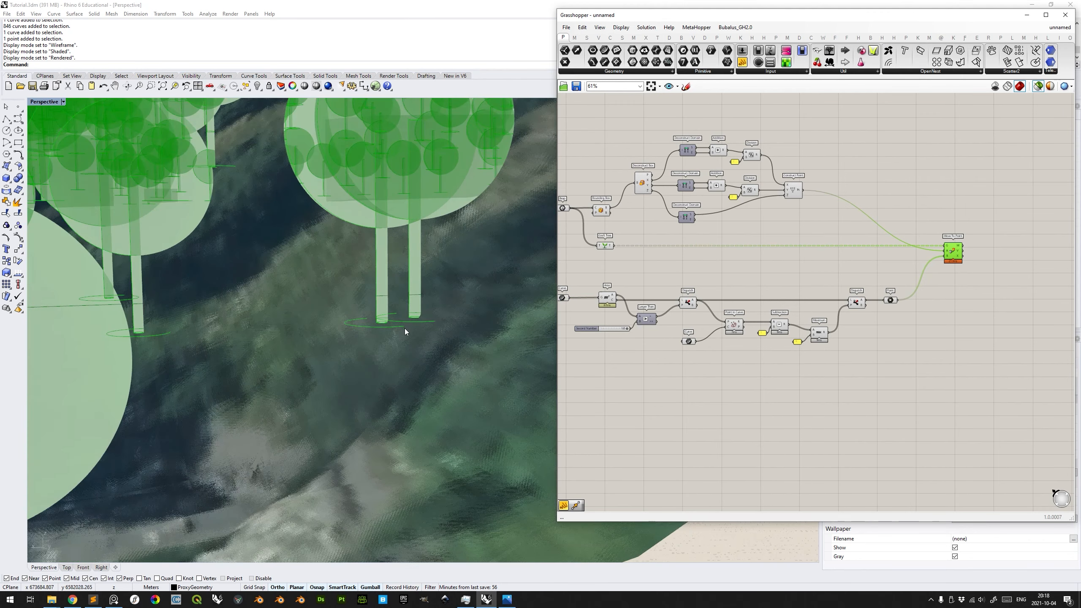
scroll(404, 332, "down", 4)
scroll(393, 320, "up", 3)
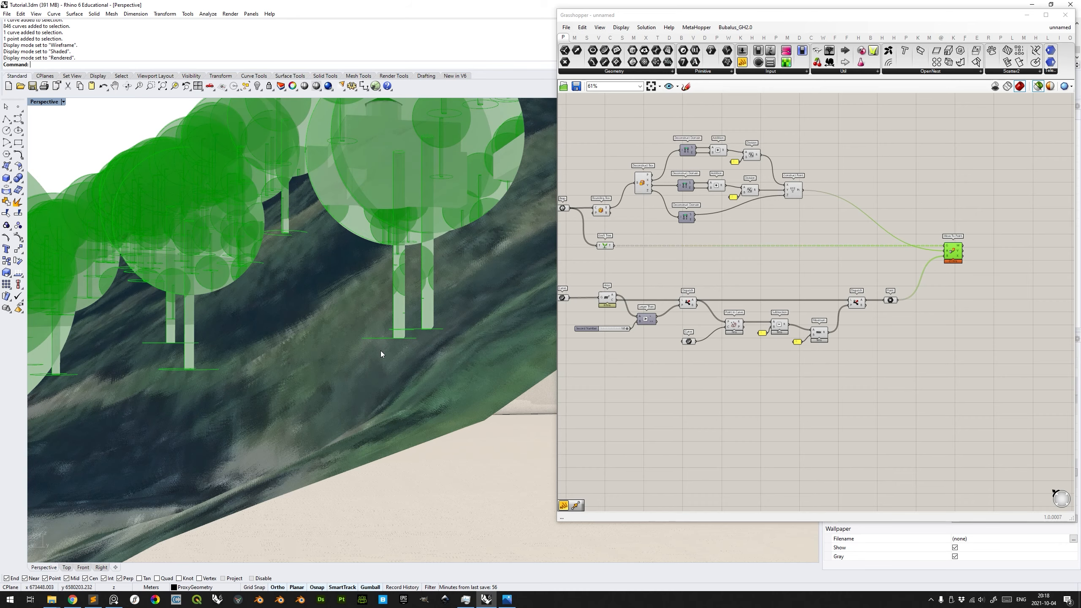
right_click_drag(868, 265, 746, 275)
left_click(817, 288)
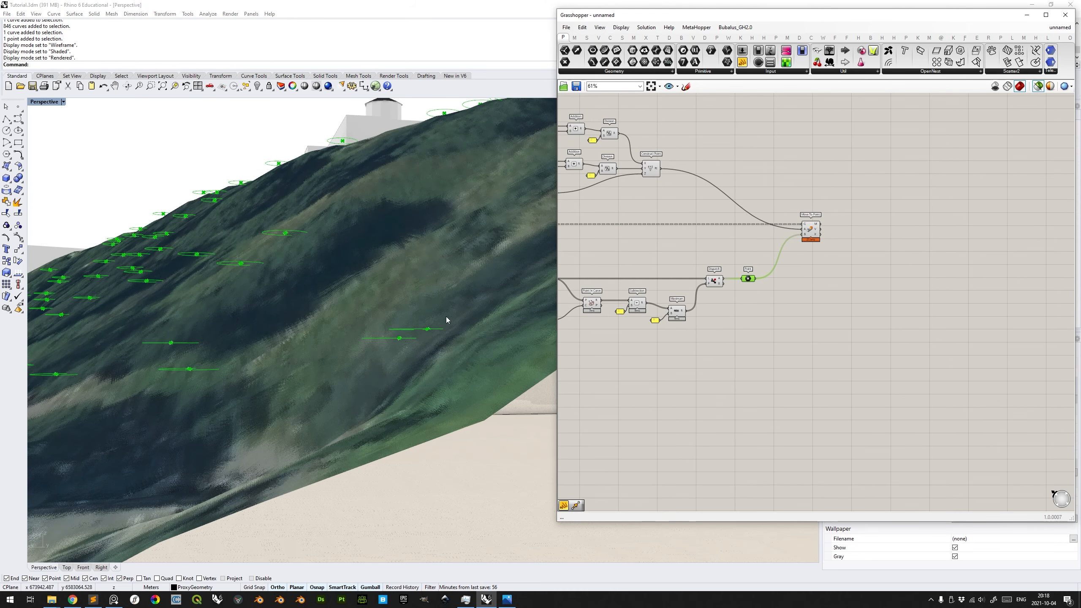
double_click(811, 267)
type("ve")
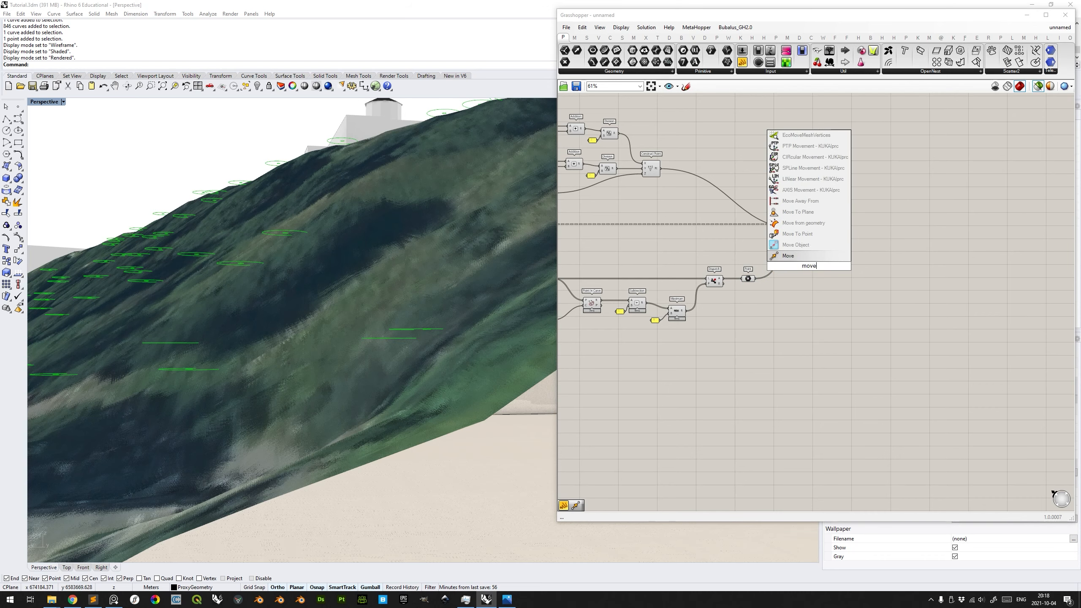
key("Return")
left_click_drag(794, 283, 797, 258, "alt")
scroll(828, 234, "down", 3)
scroll(828, 271, "up", 3)
left_click_drag(760, 290, 789, 255)
right_click_drag(762, 270, 792, 269)
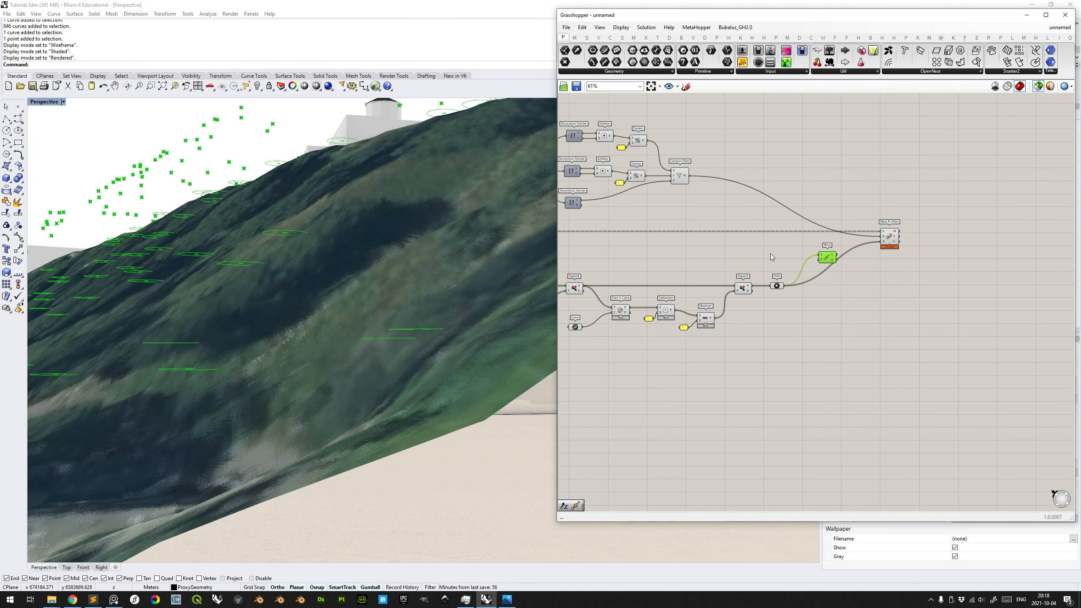
Add a number slider at 1.5, a Unit Z vector and a Negative component beside Move.
double_click(716, 256)
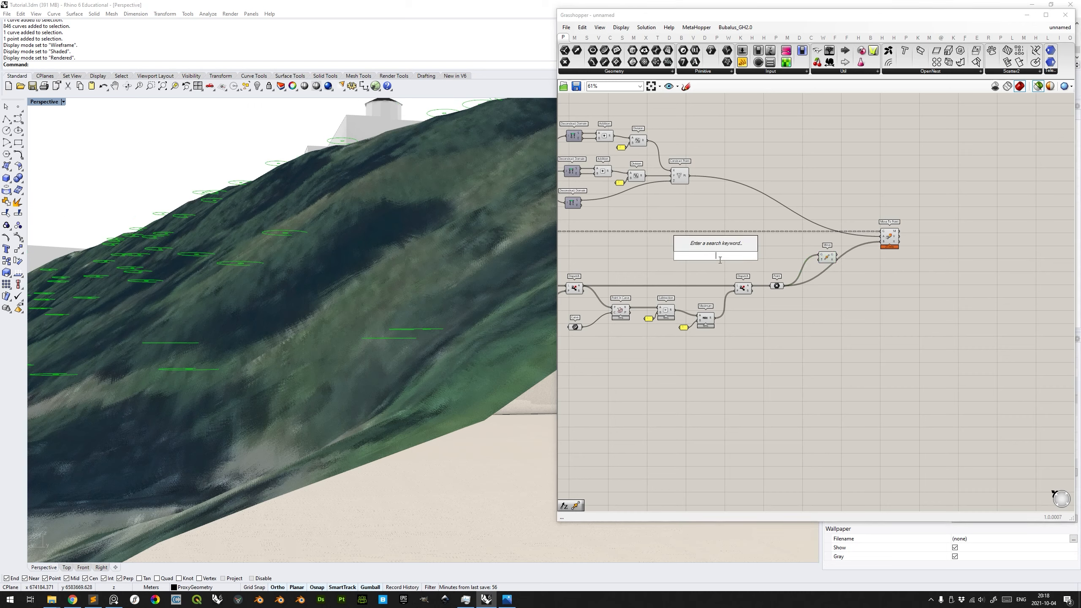
type("1.")
key("Return")
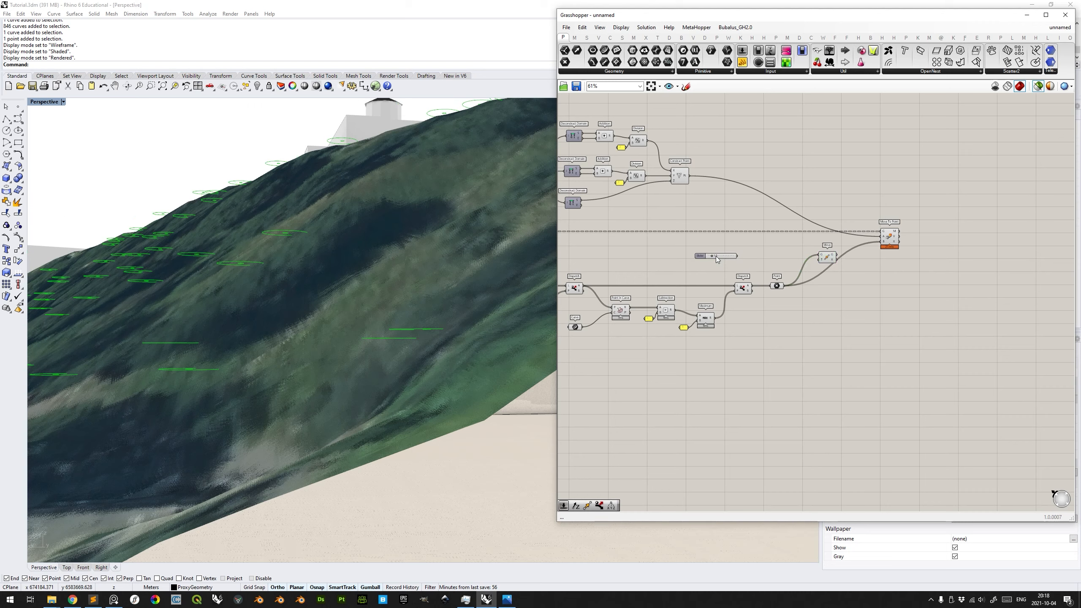
double_click(749, 256)
type("z")
key("Return")
double_click(783, 257)
type("neg")
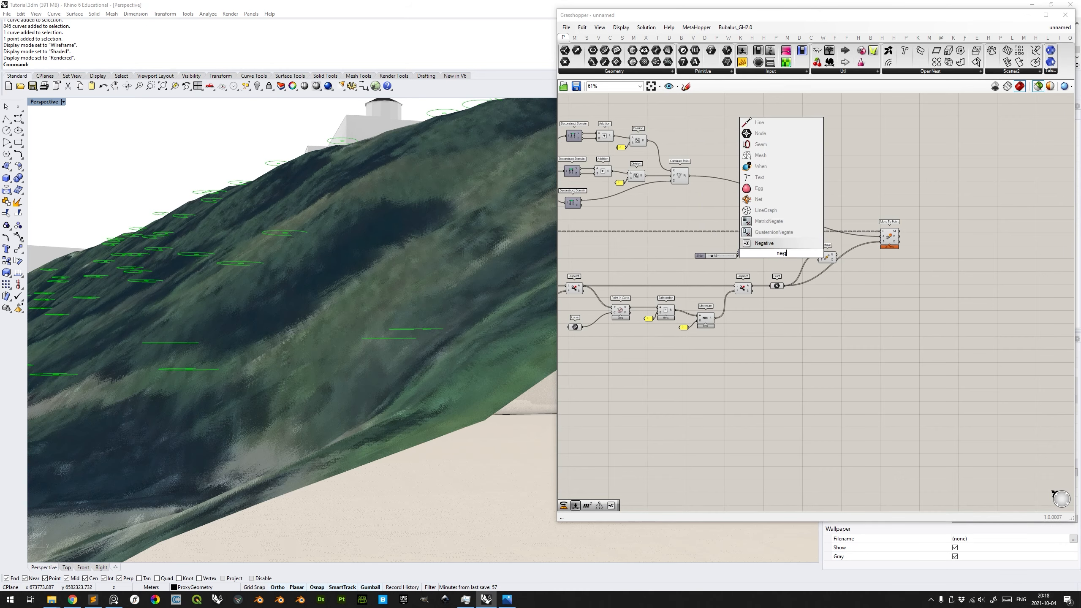
key("Return")
Connect the 1.5 slider through Unit Z and Negative into Move's T input, with the three components lined up.
scroll(781, 254, "up", 4)
left_click_drag(705, 254, 581, 251)
left_click_drag(724, 263, 728, 273)
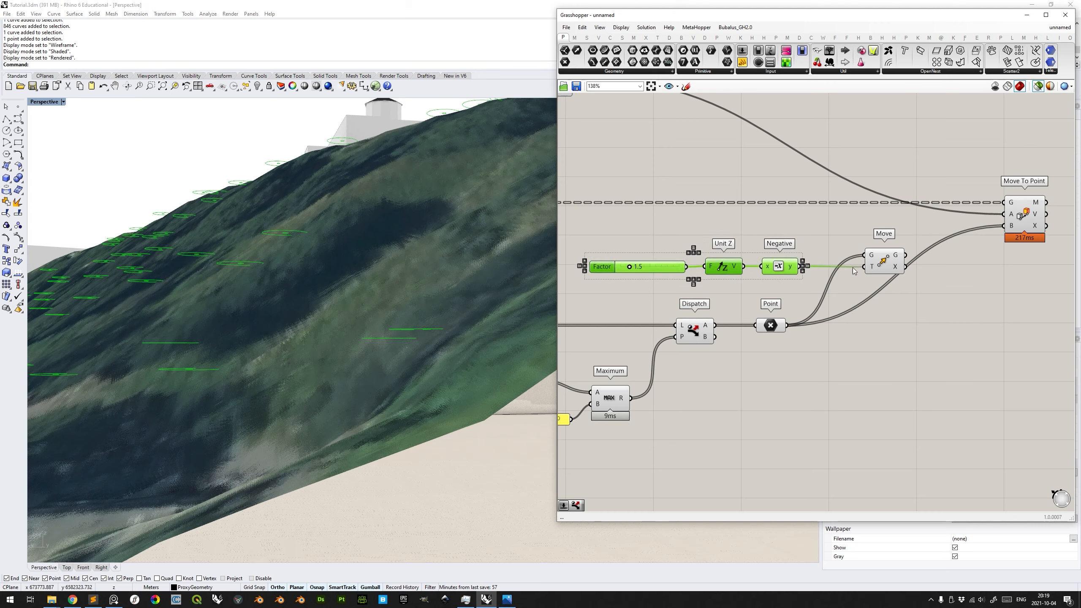
Compare the original and lowered tree points against the terrain in Rendered and Wireframe display.
left_click(884, 262)
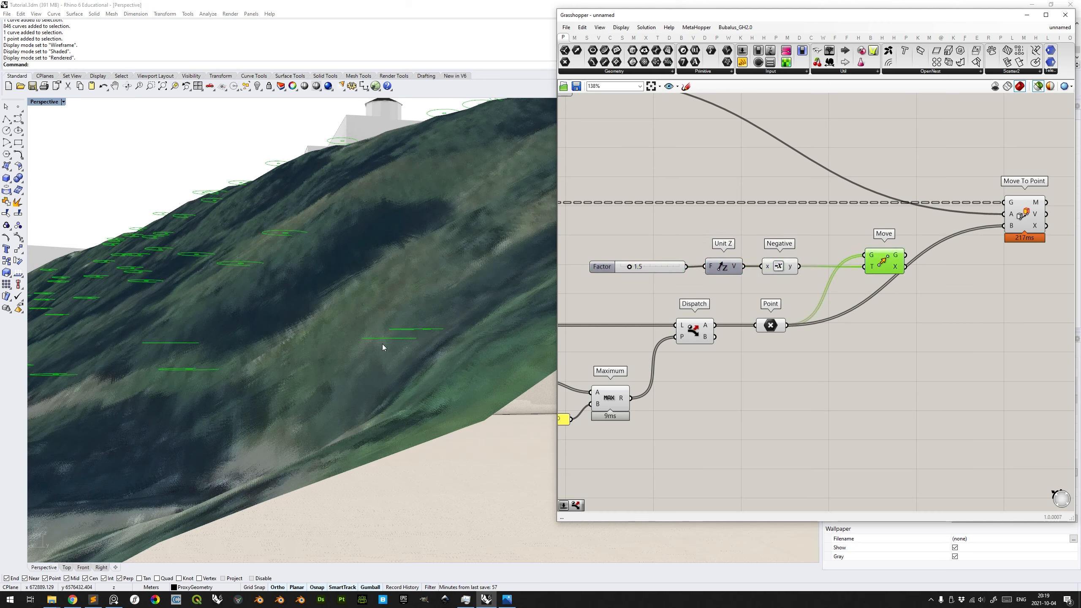
left_click(770, 325)
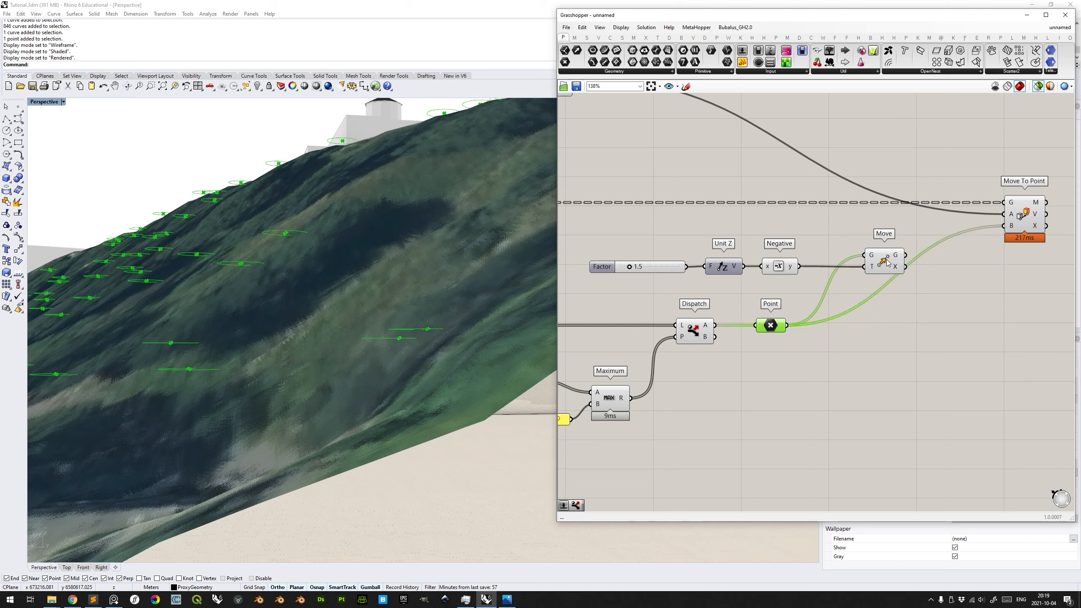
left_click(870, 267)
left_click(63, 102)
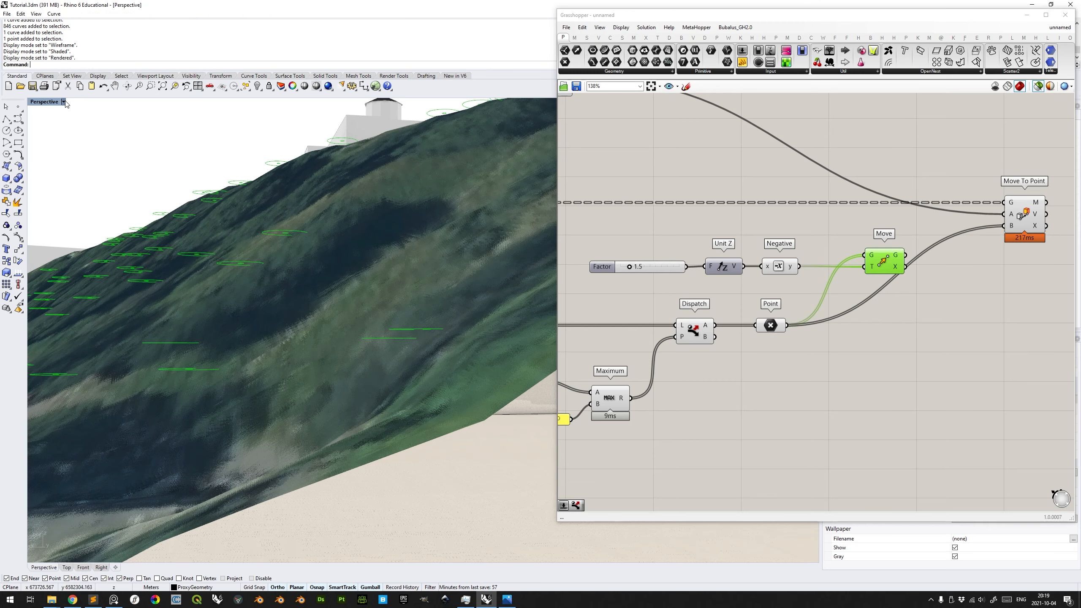
left_click(59, 123)
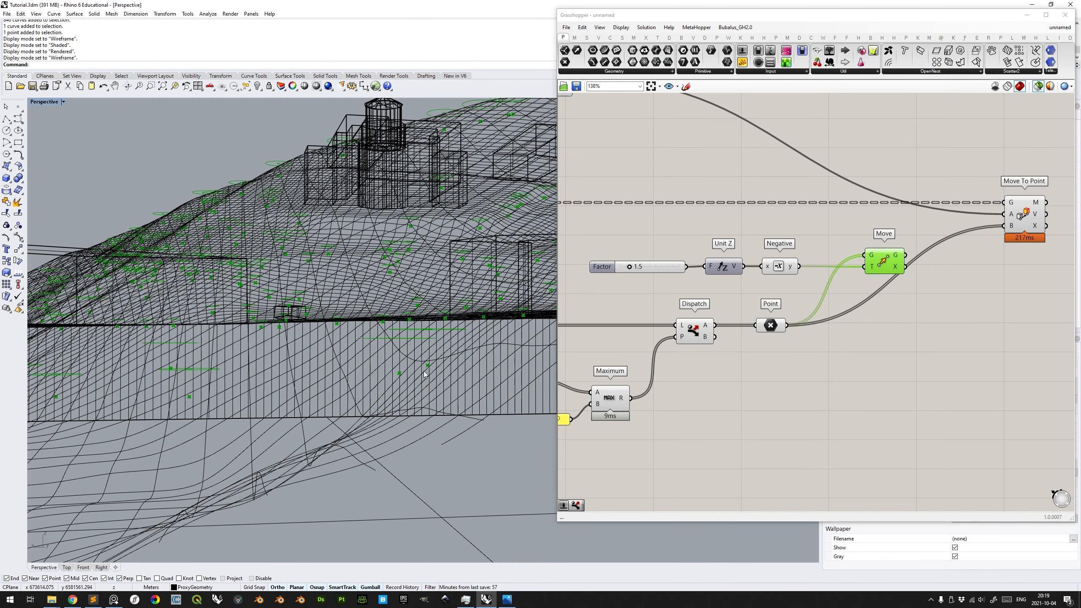
left_click(774, 327)
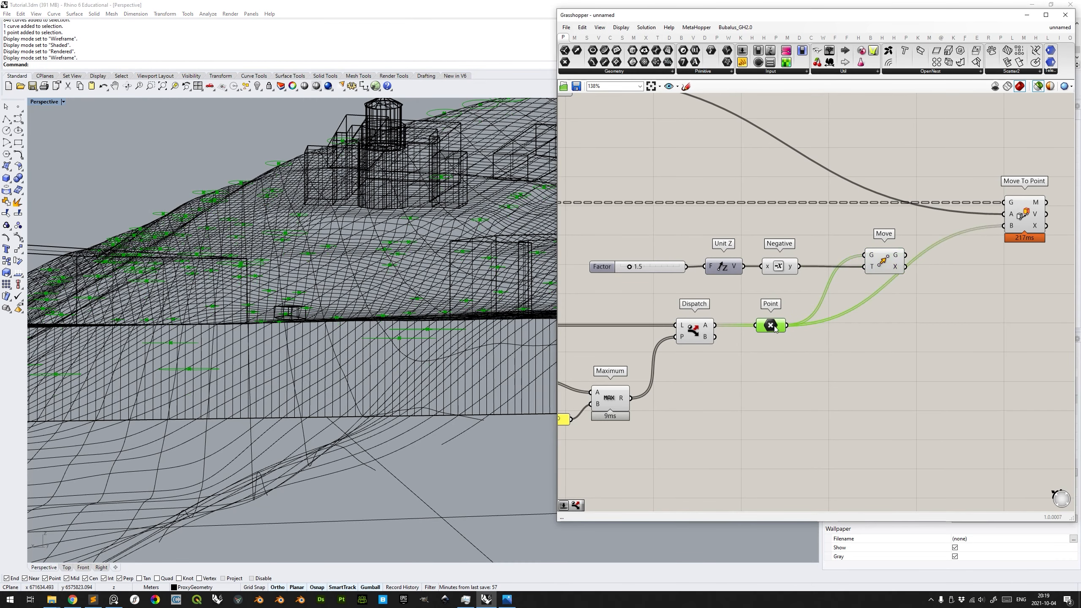
left_click(889, 257)
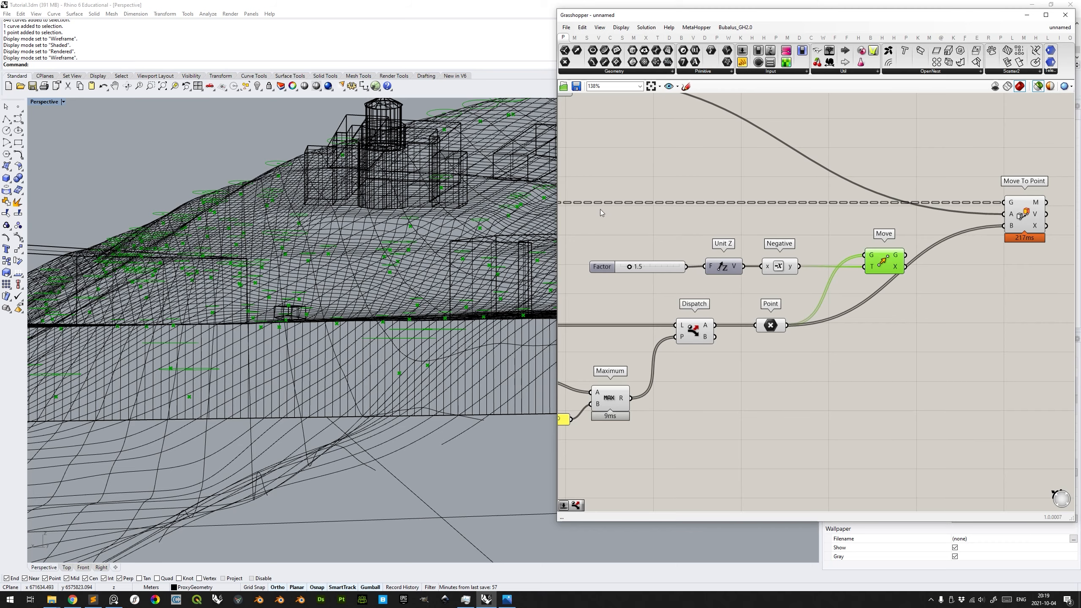
left_click(55, 143)
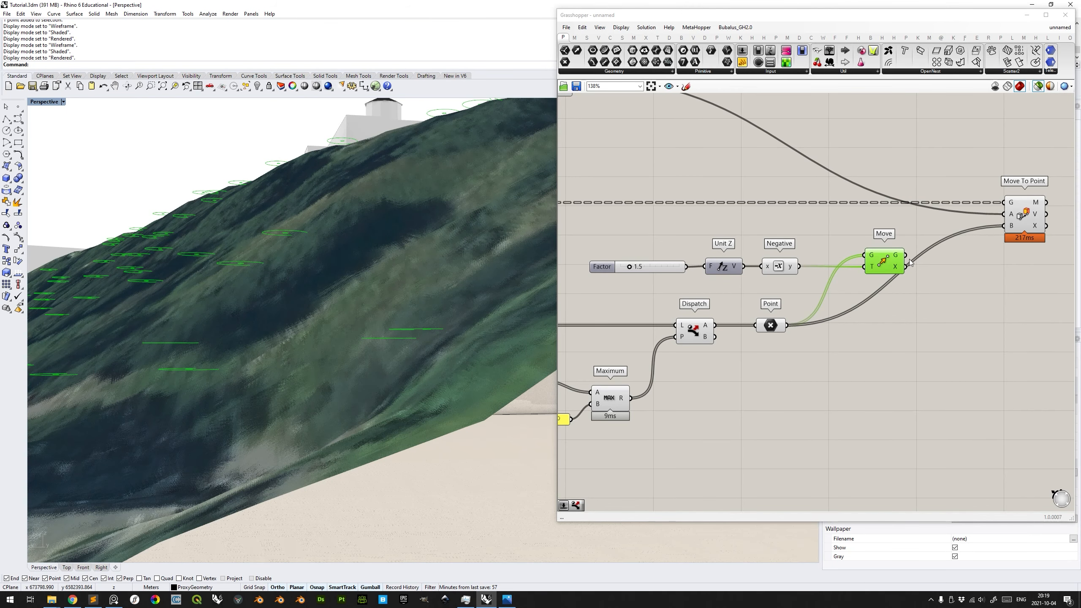
Replace the Point wire at Move To Point's B input with Move's geometry output and preview the trees.
mouse_move(900, 259)
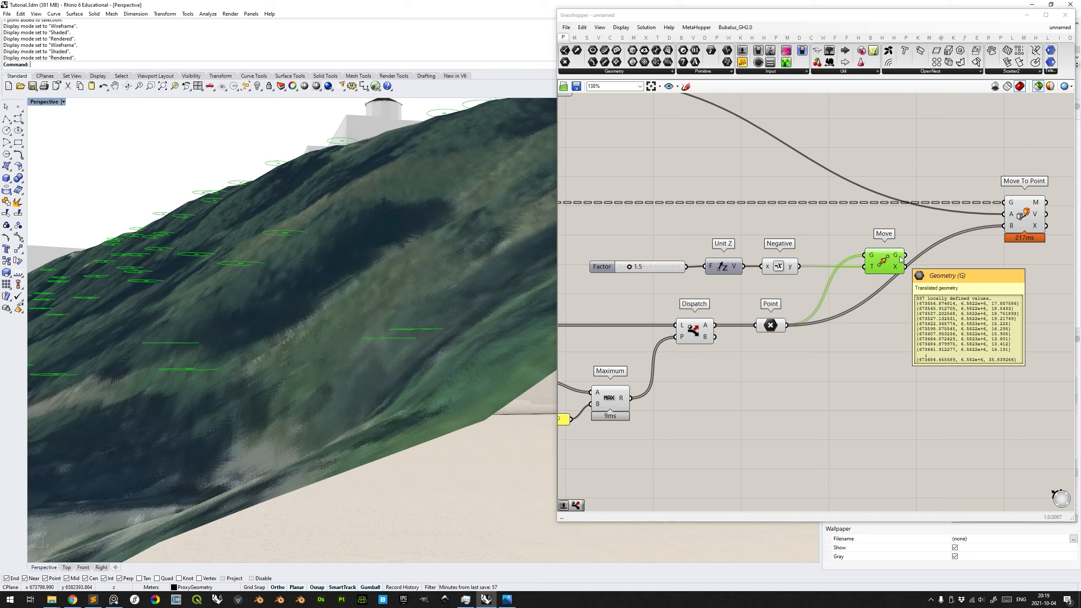
left_click_drag(900, 259, 1011, 226)
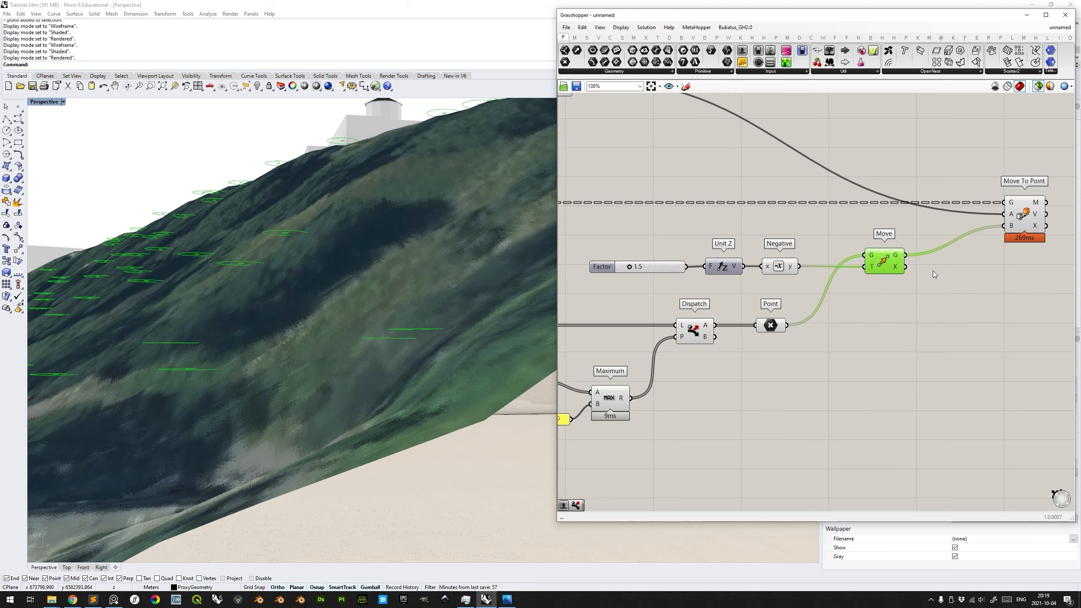
scroll(991, 282, "down", 3)
left_click(996, 252)
Inspect the lowered tree proxies close up on the slope and across the whole site.
scroll(436, 334, "up", 5)
right_click_drag(436, 334, 385, 325)
scroll(388, 346, "down", 5)
scroll(316, 306, "down", 5)
right_click_drag(316, 306, 370, 385)
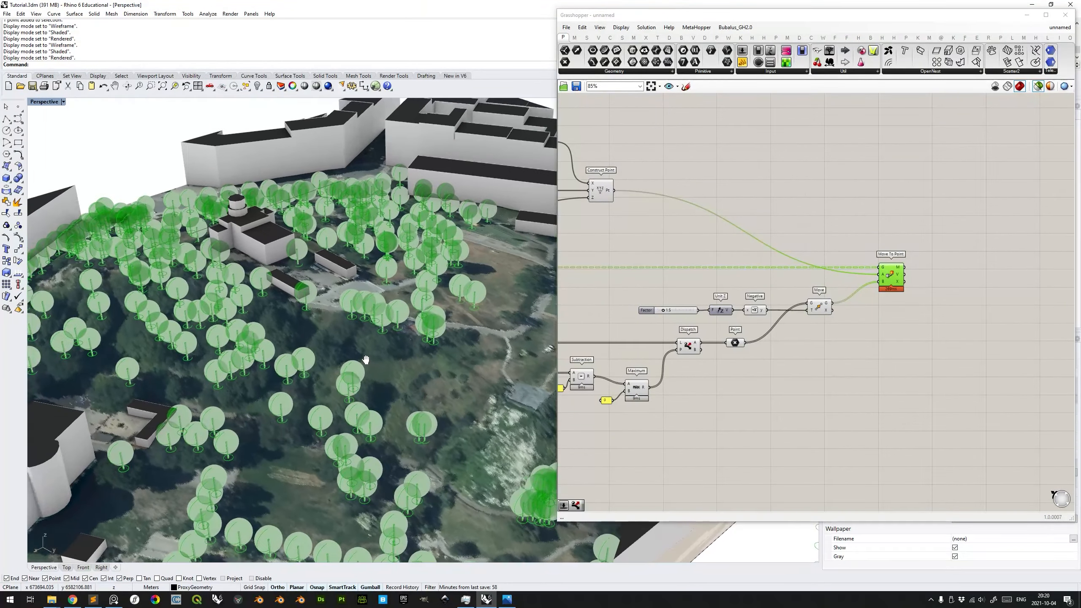
right_click_drag(366, 359, 412, 375)
right_click_drag(485, 346, 446, 353)
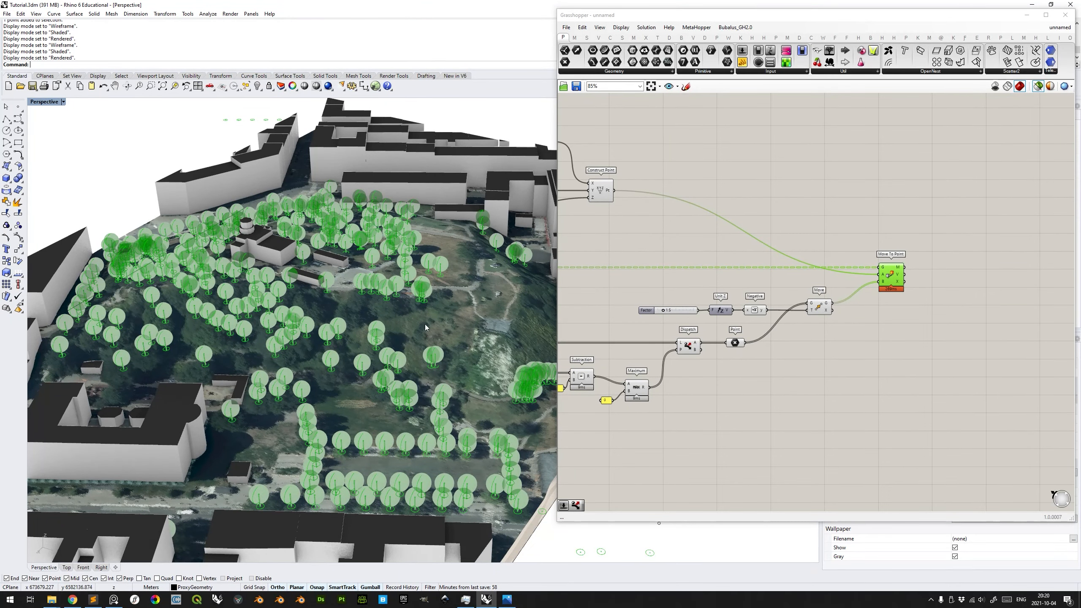
Bake Move To Point's moved geometry onto the TreeProxies layer with grouping enabled.
mouse_move(898, 271)
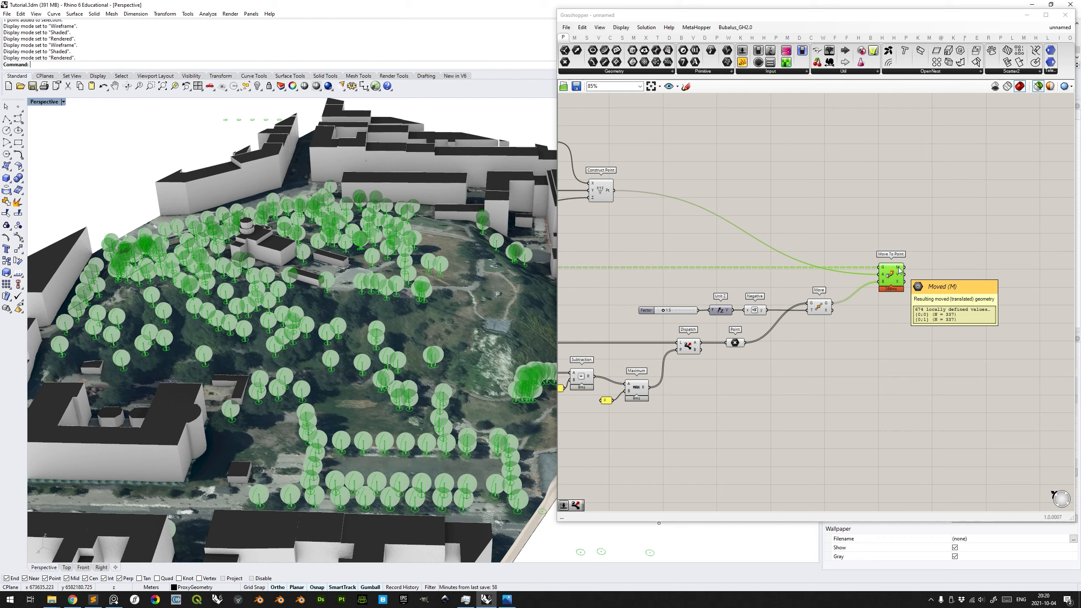
right_click(899, 271)
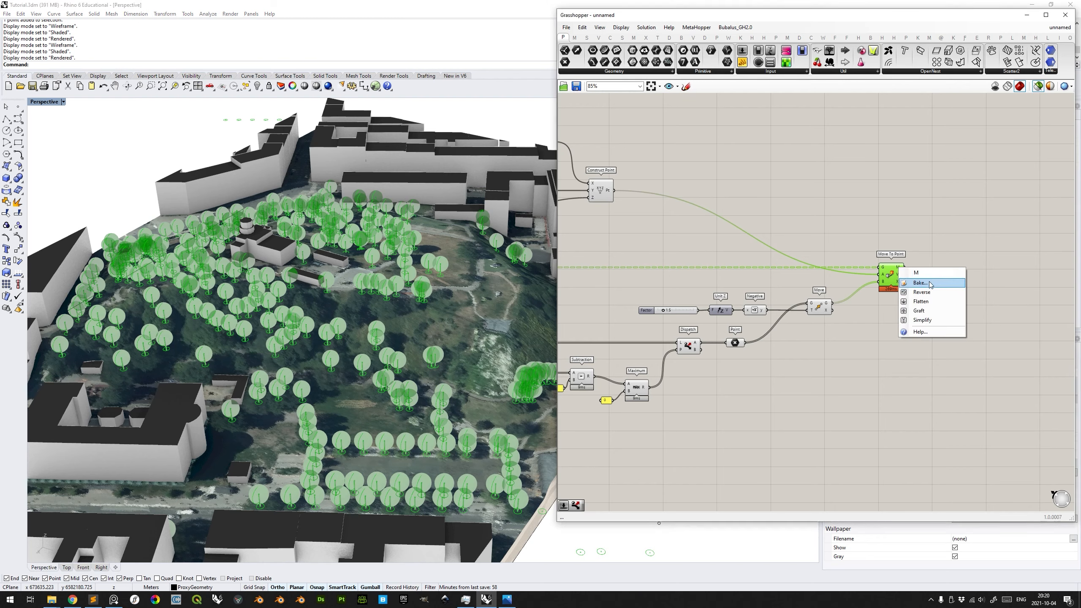
left_click(899, 268)
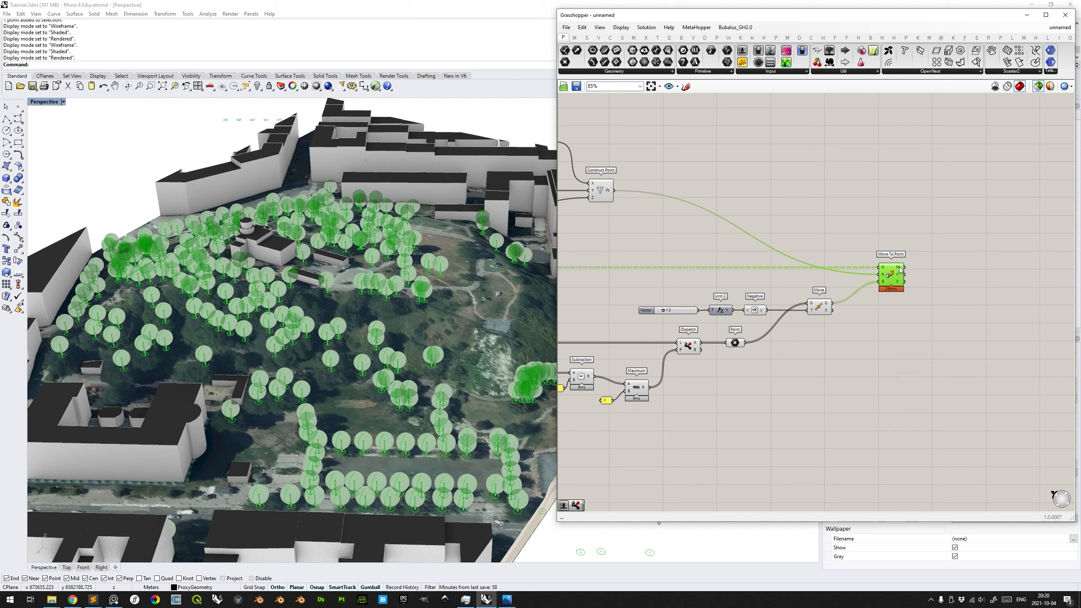
mouse_move(900, 269)
right_click(900, 269)
left_click(925, 280)
left_click(922, 332)
scroll(939, 280, "down", 1)
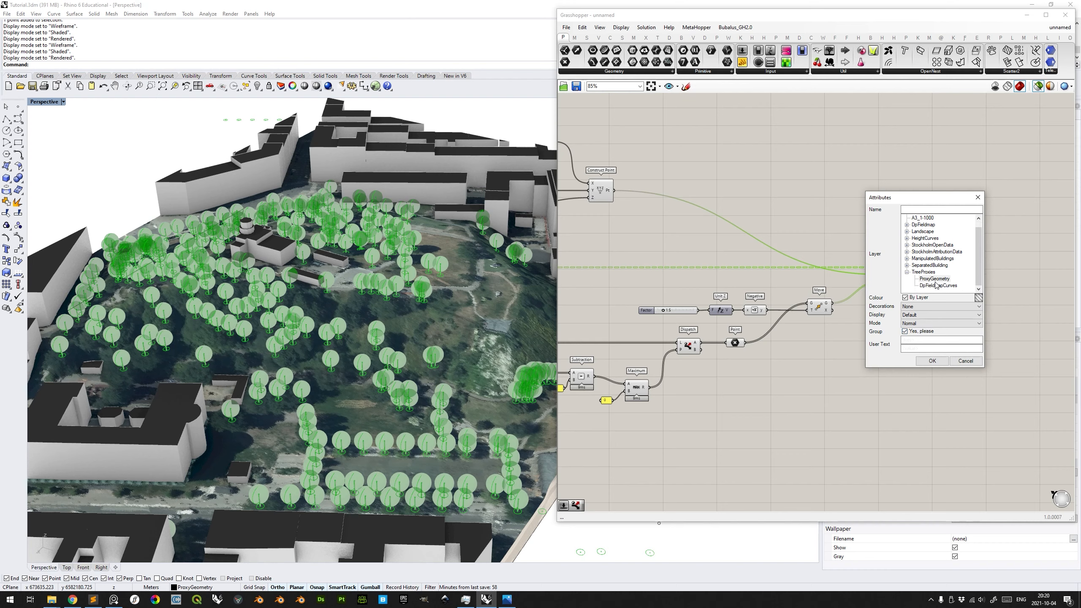
left_click(925, 272)
left_click(933, 361)
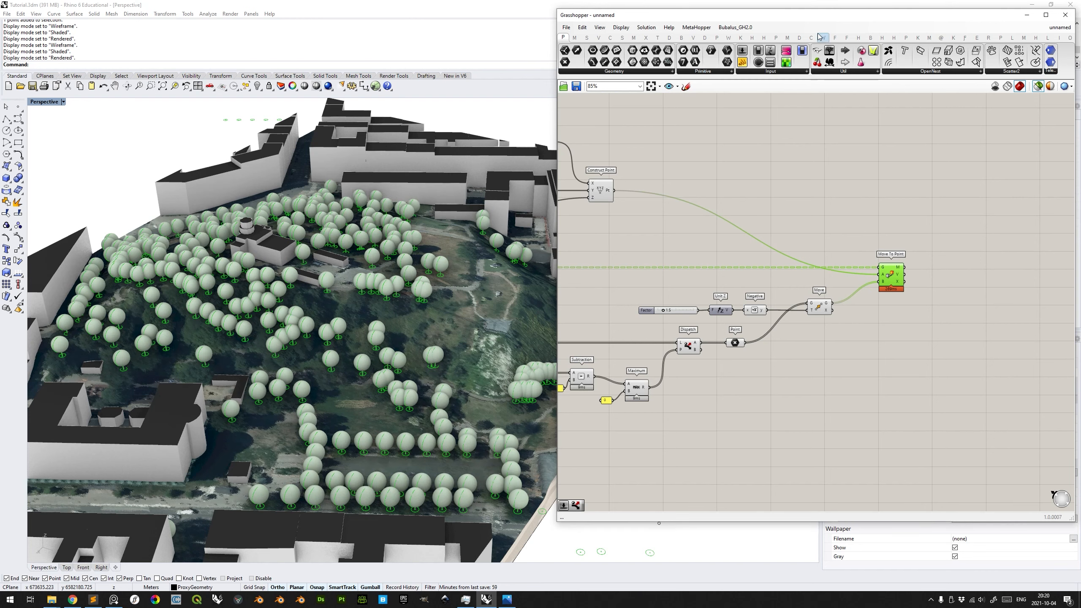
Deselect Move To Point, collapse the Grasshopper window and turn off the DpFieldmapCurves layer.
left_click(1040, 90)
left_click(919, 241)
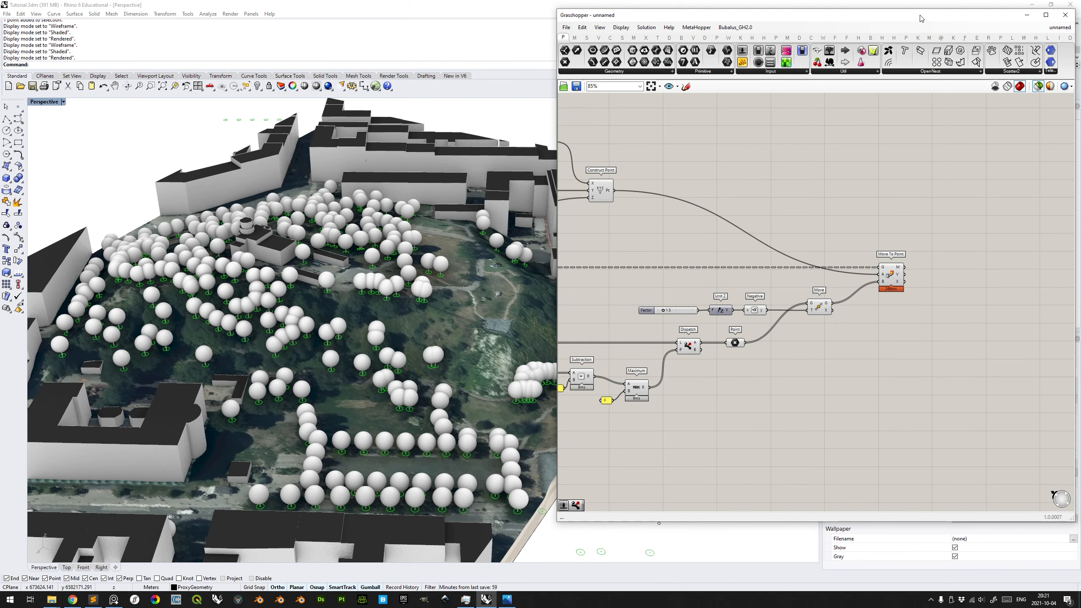
double_click(919, 17)
left_click(907, 247)
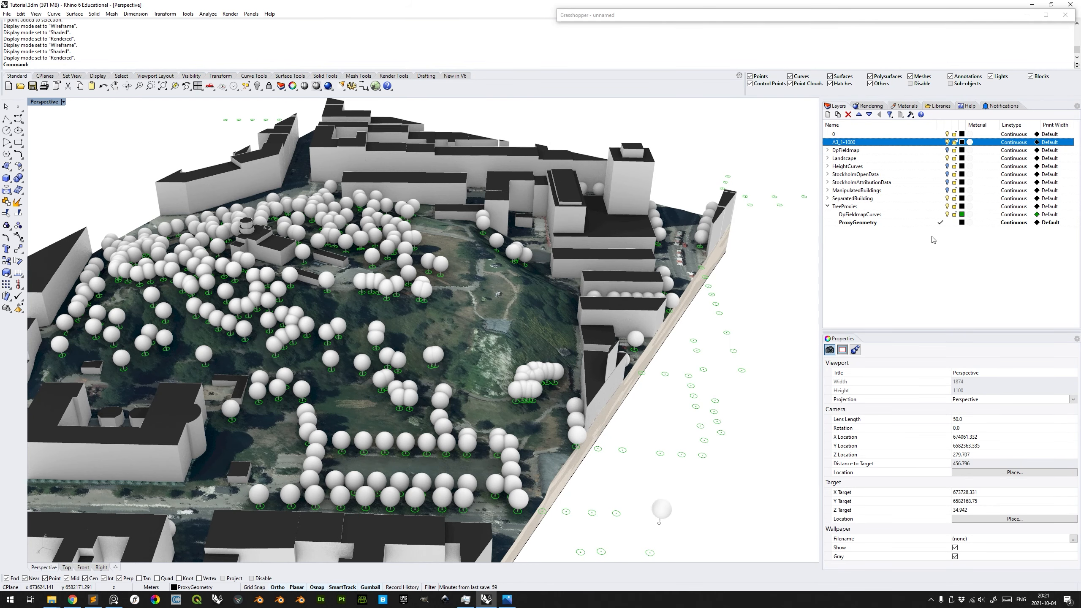
left_click(948, 215)
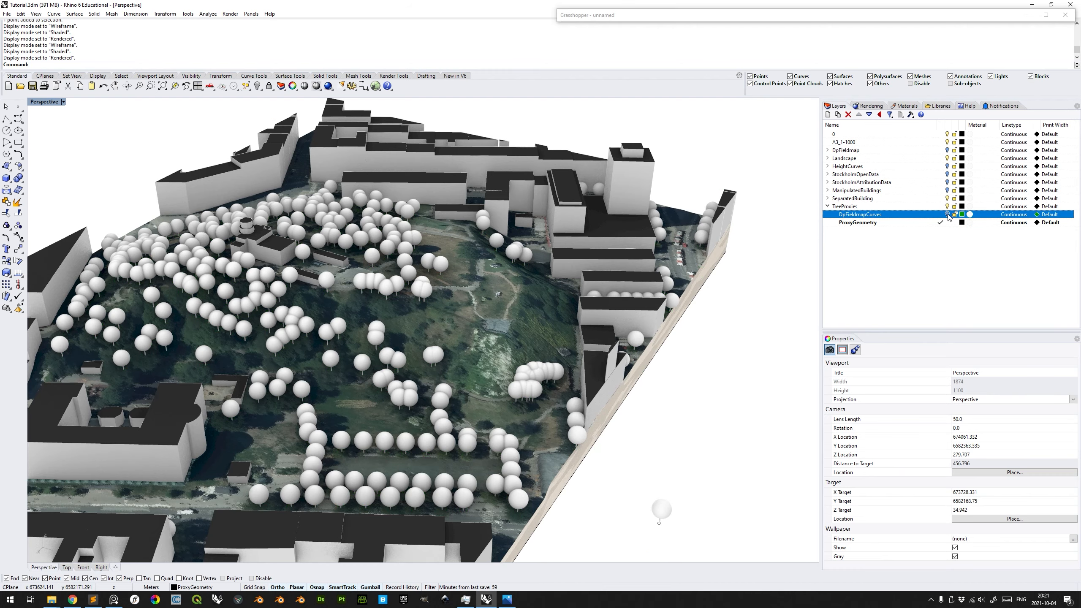
Examine the baked trees on the terrain and among the buildings from several viewpoints.
right_click_drag(450, 327, 470, 465)
right_click_drag(511, 271, 541, 213, "shift")
right_click_drag(541, 213, 451, 298)
right_click_drag(538, 337, 576, 315, "ctrl")
scroll(538, 331, "up", 3)
scroll(512, 284, "down", 5)
right_click_drag(462, 275, 503, 324, "shift")
right_click_drag(515, 361, 541, 255)
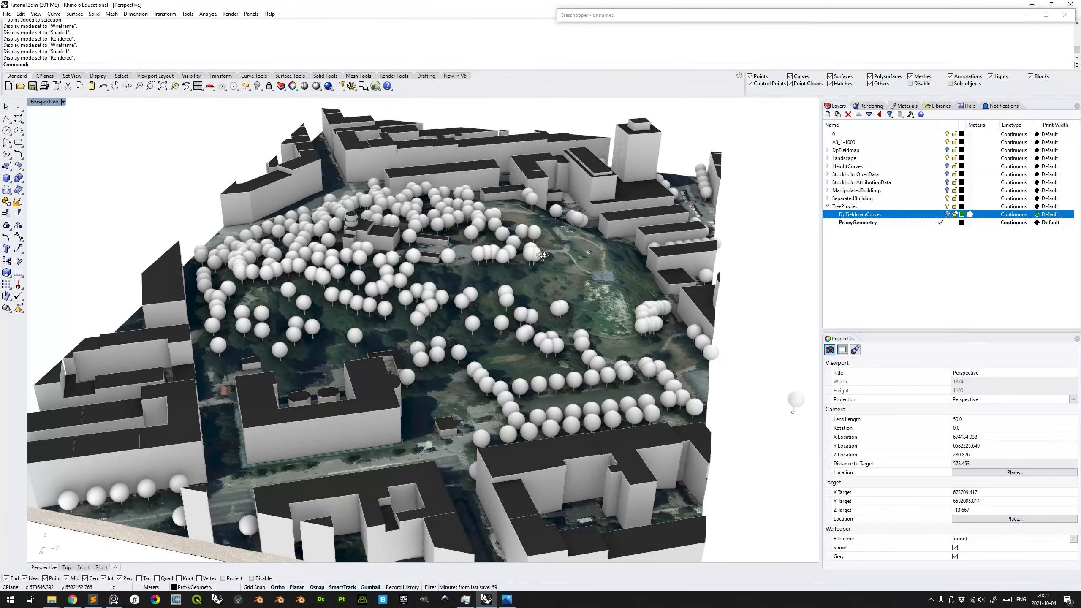
Delete the whole group of baked tree proxies from the model.
left_click(533, 254)
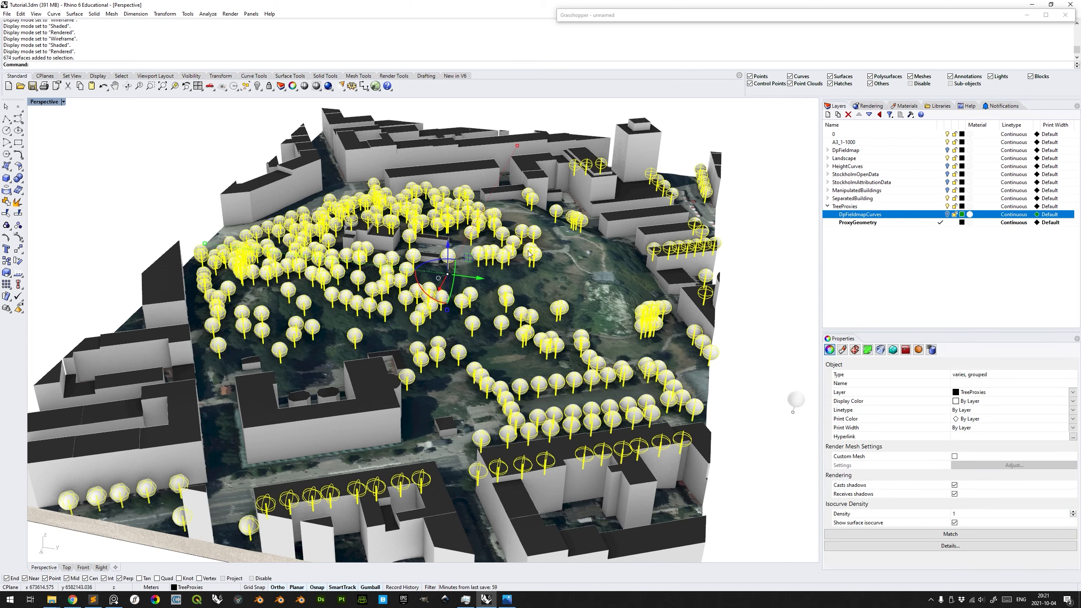
key("Delete")
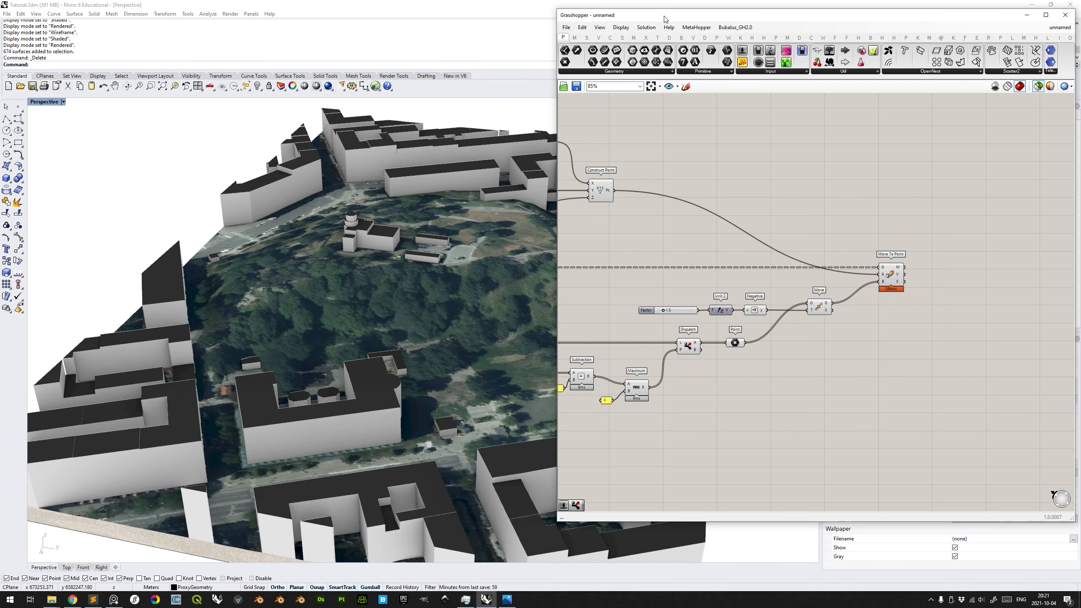
Add a Point parameter below Move To Point and feed it with the Move component's geometry output.
left_click(890, 274)
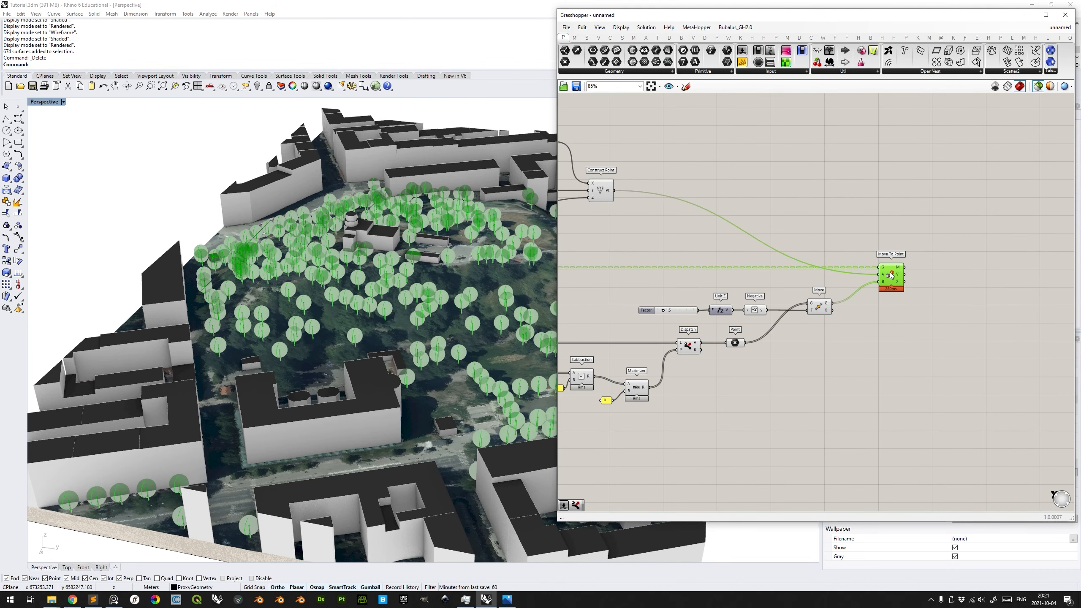
right_click_drag(928, 246, 752, 243)
right_click_drag(738, 316, 761, 307)
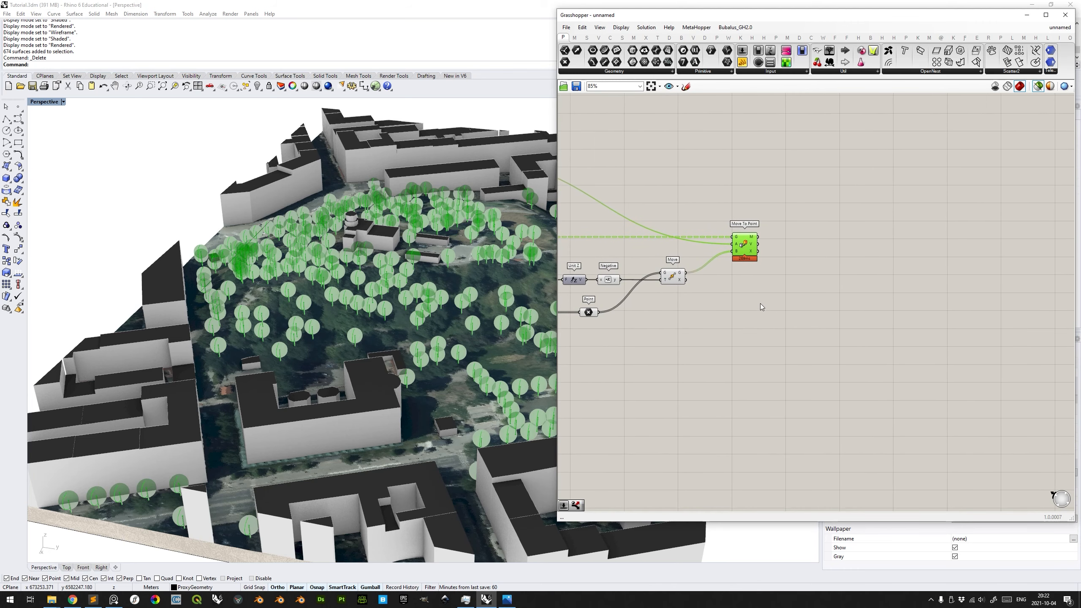
double_click(750, 298)
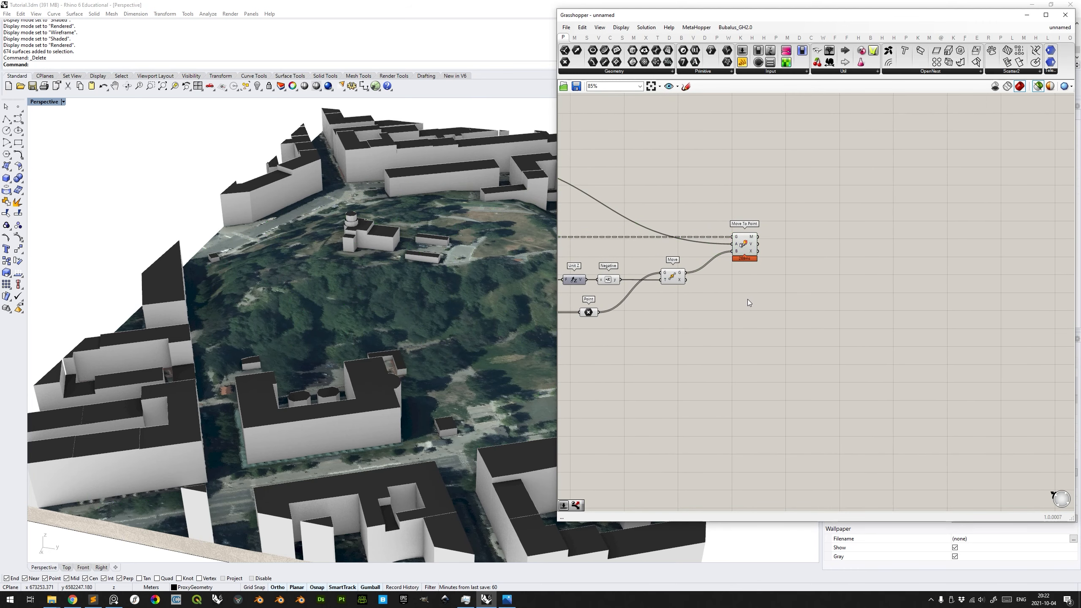
type("point")
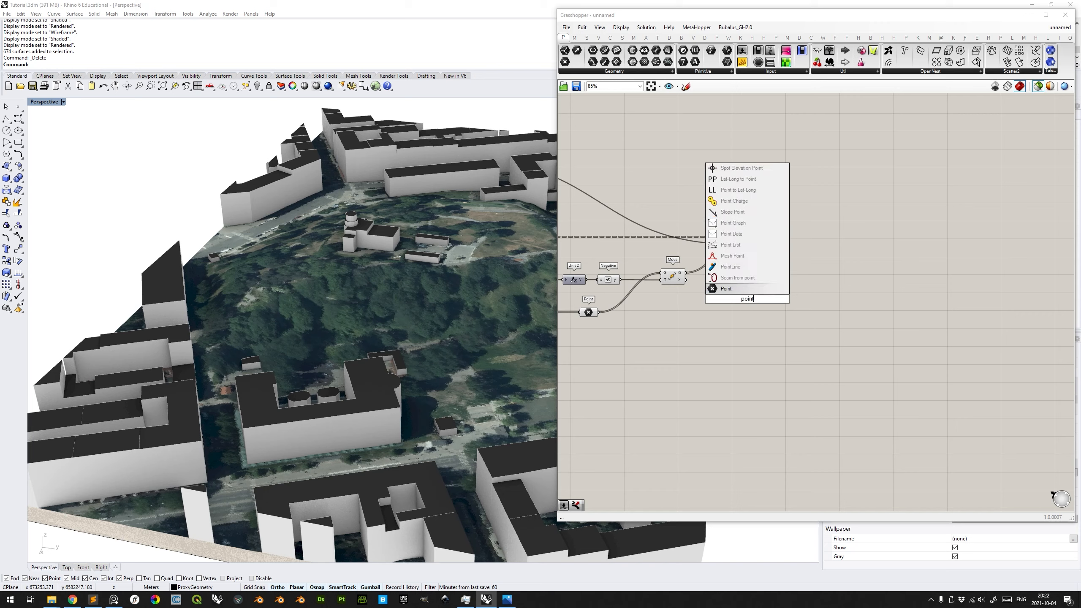
key("Return")
left_click_drag(687, 273, 740, 299)
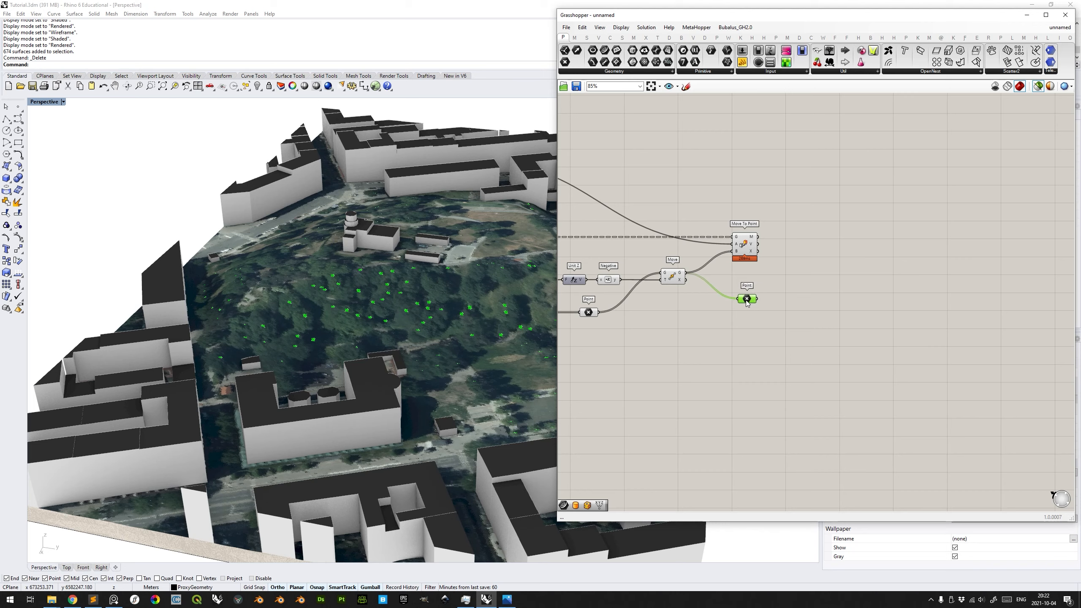
left_click(679, 276)
left_click_drag(748, 302, 748, 304)
right_click_drag(807, 299, 732, 291)
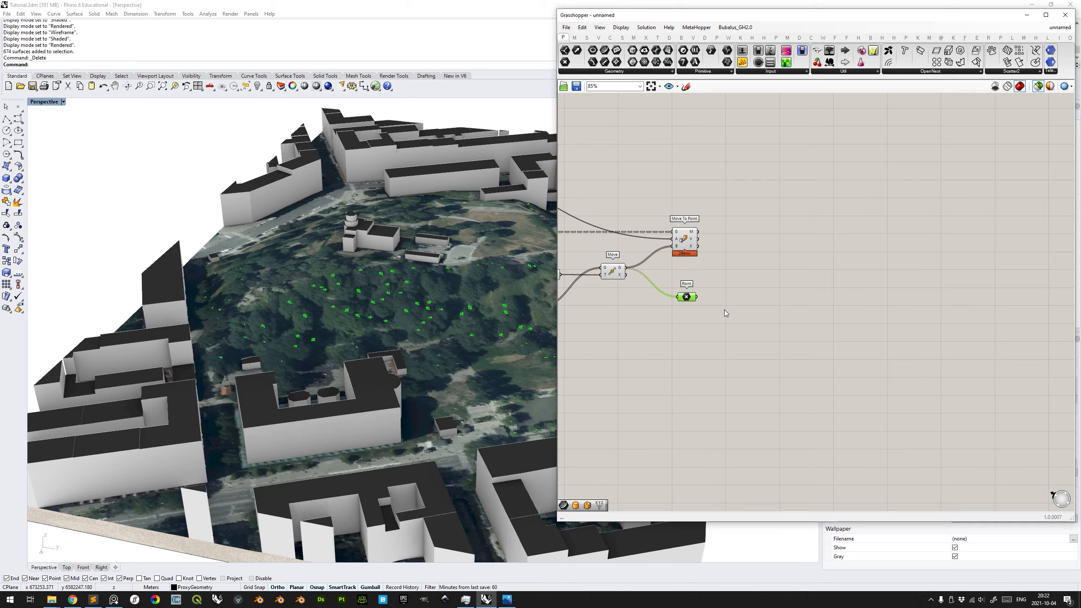
Examine the moved points on the terrain from several viewpoints and review the definition's existing component chains.
right_click_drag(450, 315, 374, 263)
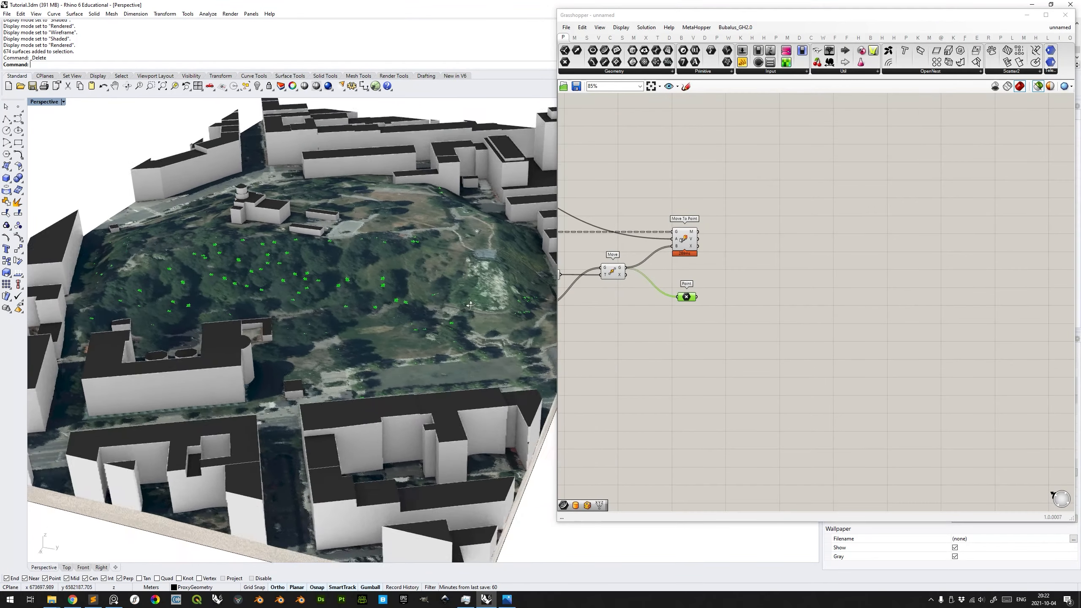
scroll(400, 272, "up", 3)
right_click_drag(442, 281, 401, 268)
scroll(401, 268, "down", 5)
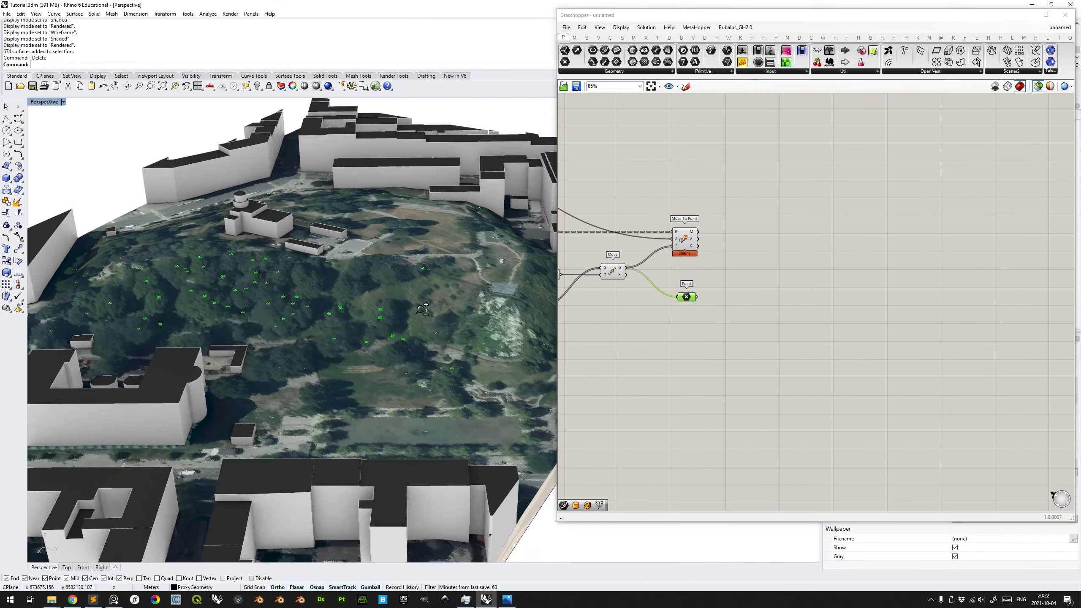
scroll(570, 363, "down", 1)
right_click_drag(566, 363, 735, 350)
scroll(798, 301, "up", 3)
right_click_drag(840, 305, 987, 309)
scroll(712, 286, "down", 4)
scroll(987, 309, "down", 3)
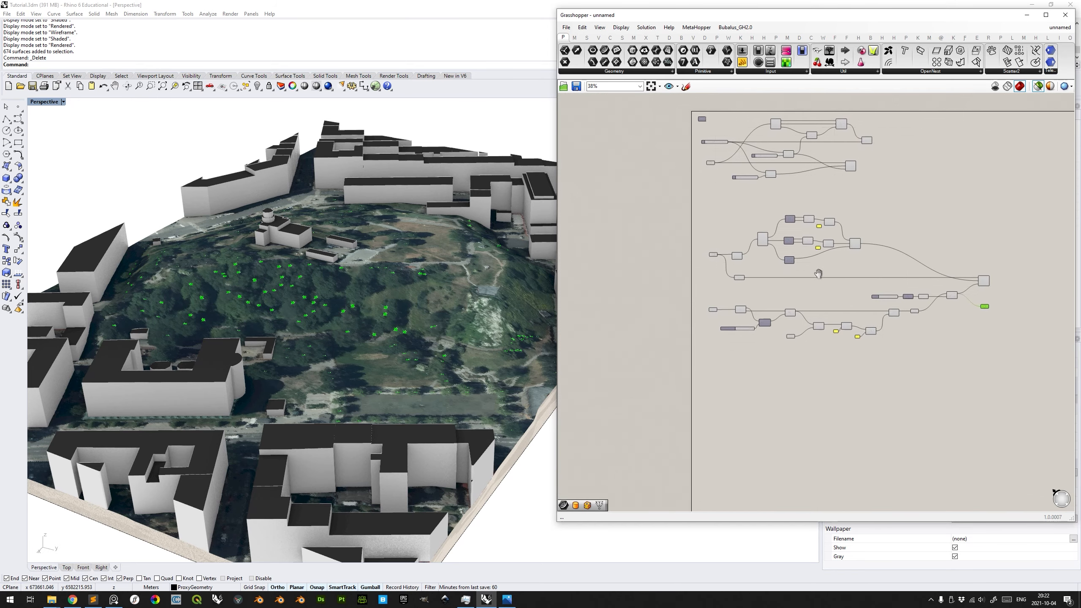
scroll(741, 273, "up", 5)
left_click(741, 270)
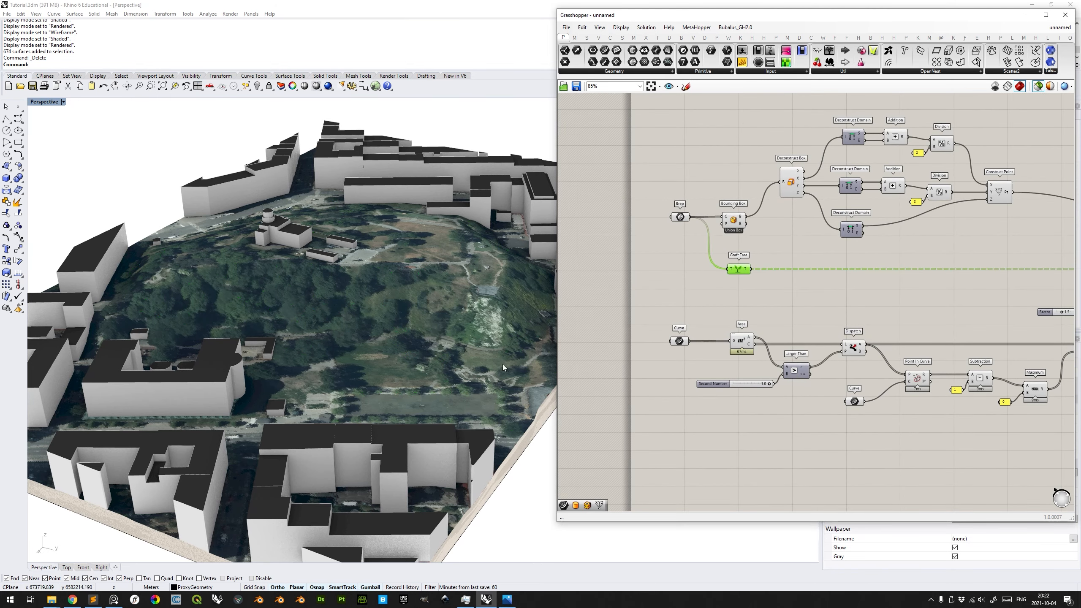
right_click_drag(503, 368, 377, 365, "shift")
scroll(416, 400, "up", 4)
scroll(416, 400, "down", 6)
scroll(693, 289, "down", 5)
scroll(853, 286, "up", 7)
Add a Graft Tree component fed by the new Point parameter and place it lower down to its right.
left_click(885, 280)
scroll(936, 286, "down", 3)
right_click_drag(943, 290, 835, 285)
scroll(824, 285, "up", 2)
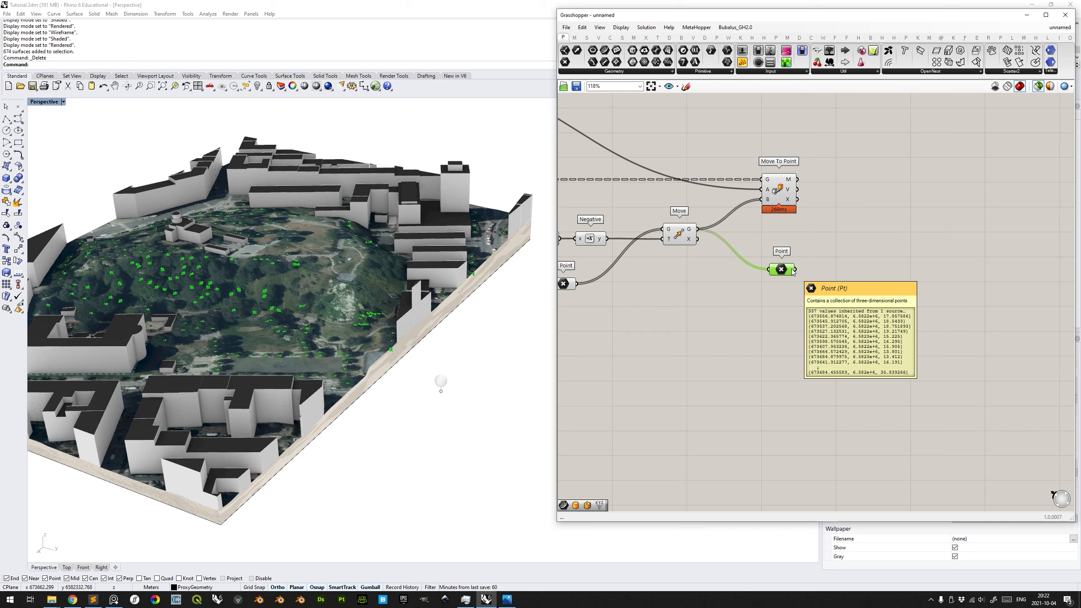
double_click(854, 301)
type("graft")
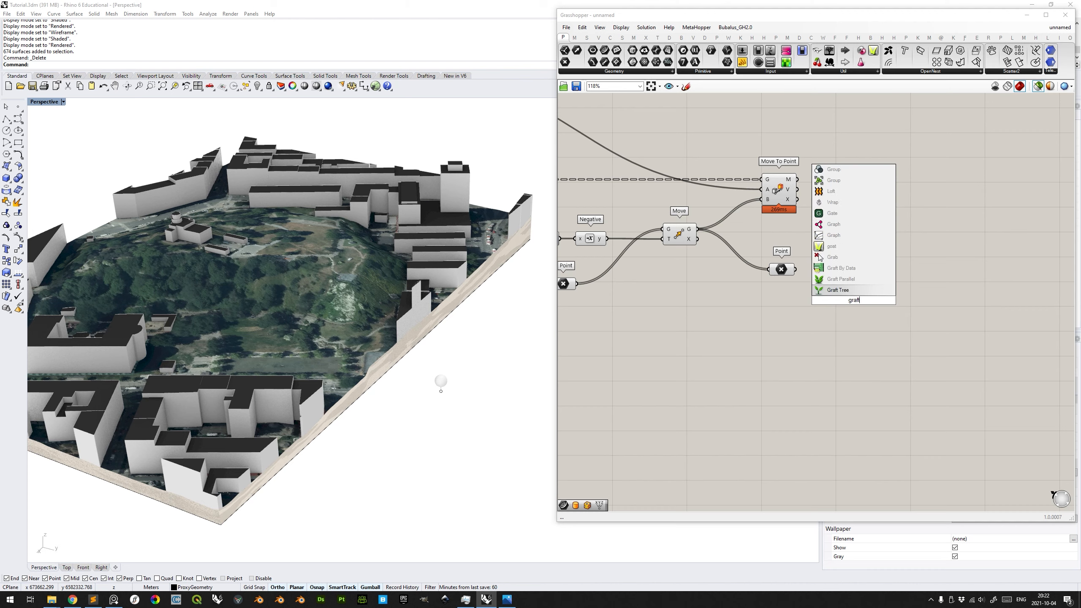
key("Return")
left_click_drag(796, 269, 837, 300)
left_click_drag(865, 302, 856, 273)
mouse_move(856, 273)
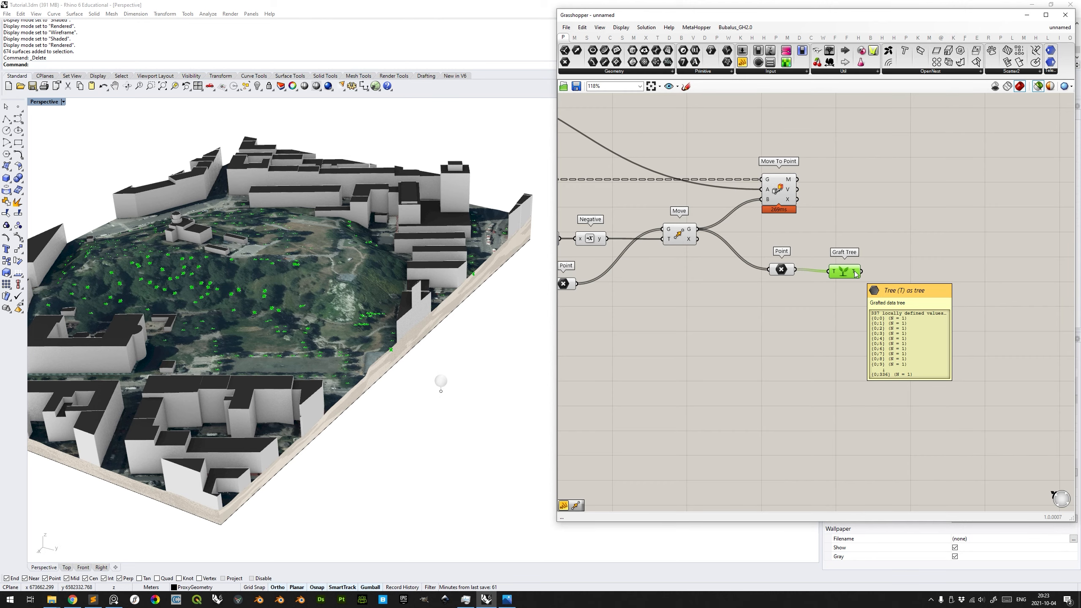
left_click_drag(856, 273, 857, 332)
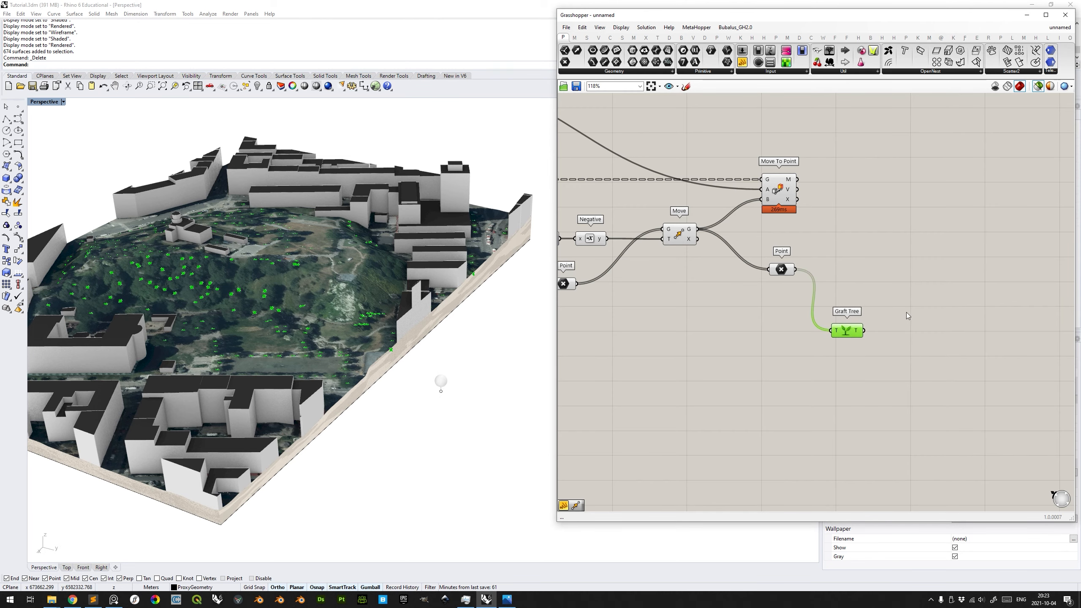
right_click_drag(906, 313, 856, 305)
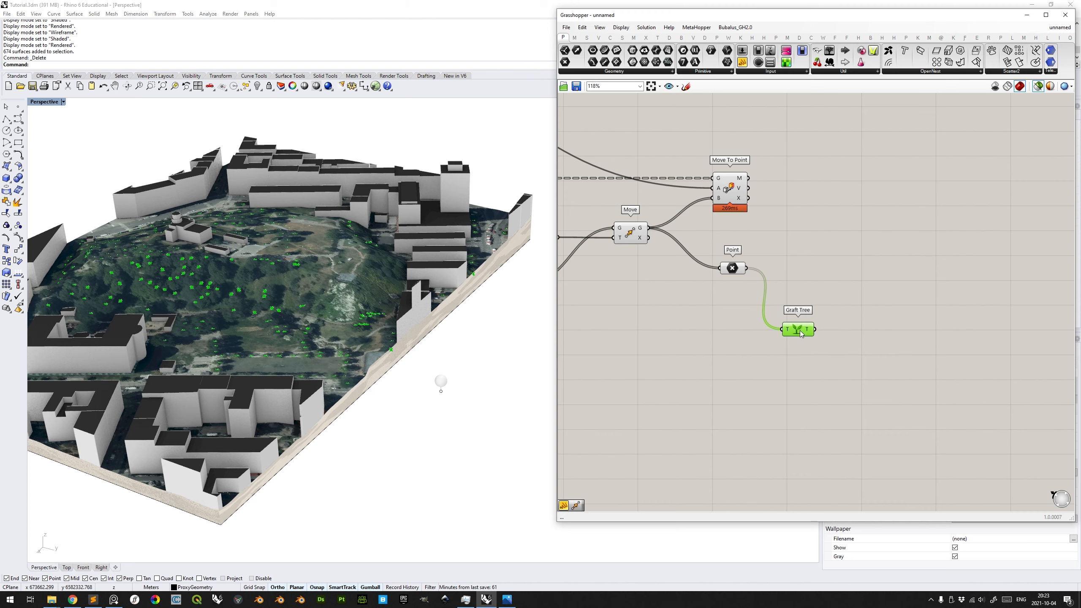
mouse_move(809, 332)
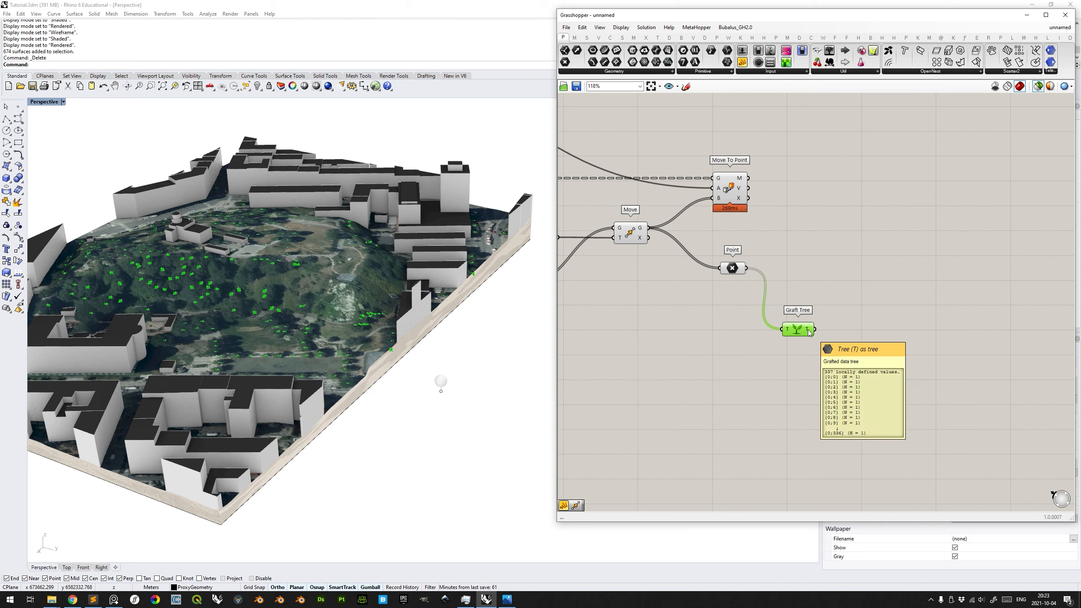
left_click(738, 270)
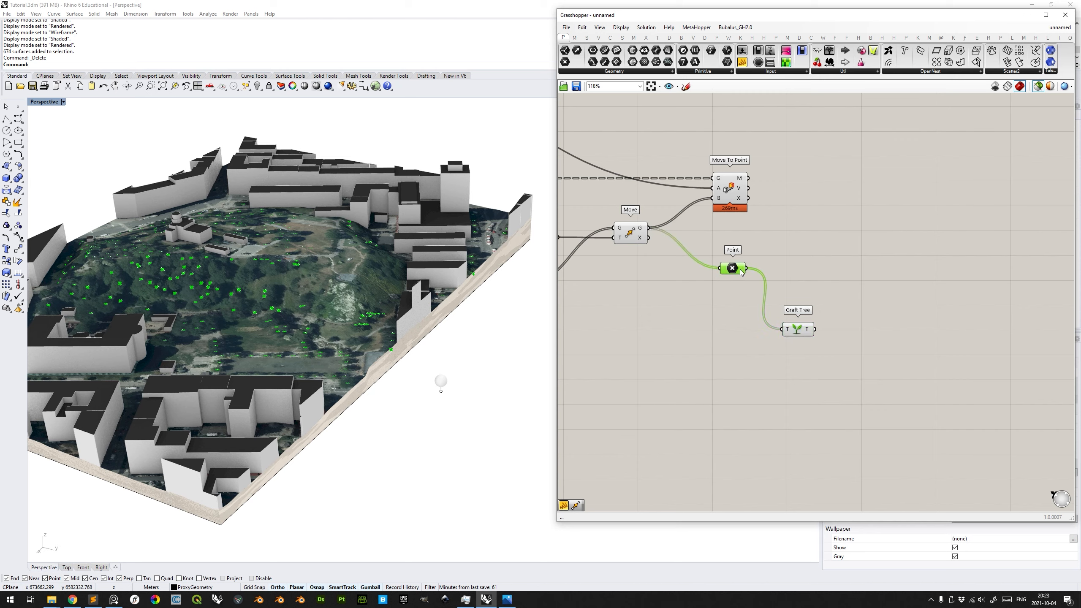
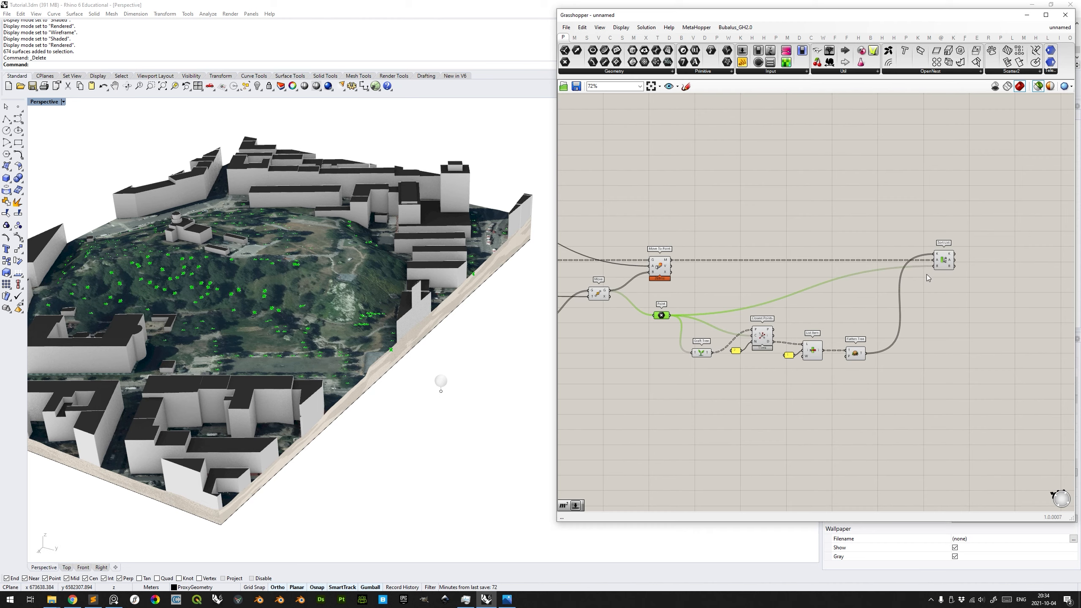
Connect Sort List's B output, the sorted points, to the Scale component's center input.
right_click_drag(939, 269, 768, 284)
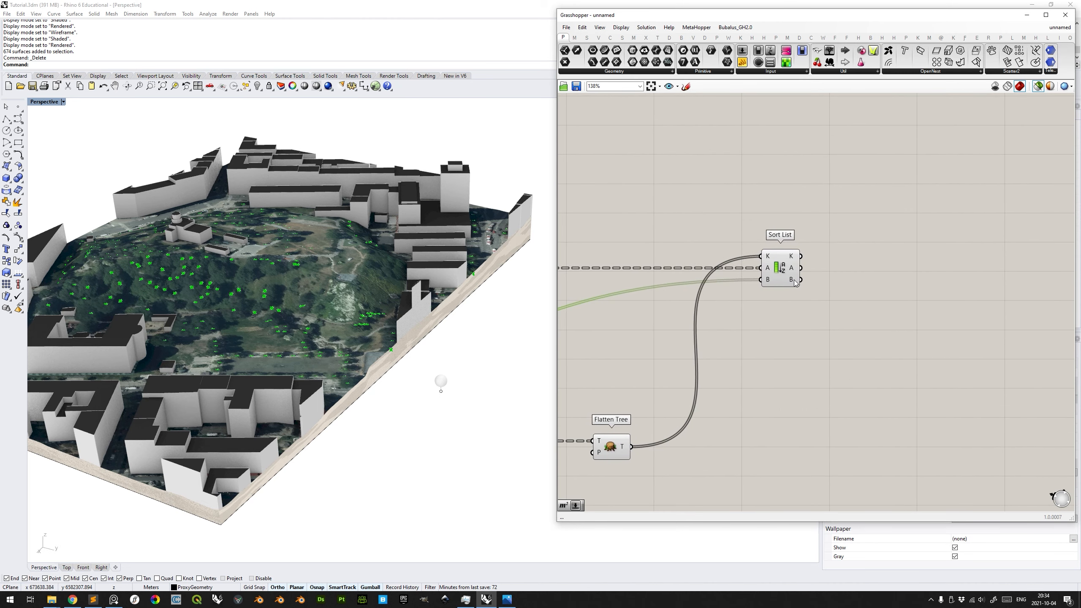
scroll(795, 283, "down", 2)
scroll(860, 285, "down", 1)
right_click_drag(859, 285, 799, 289)
scroll(799, 290, "up", 1)
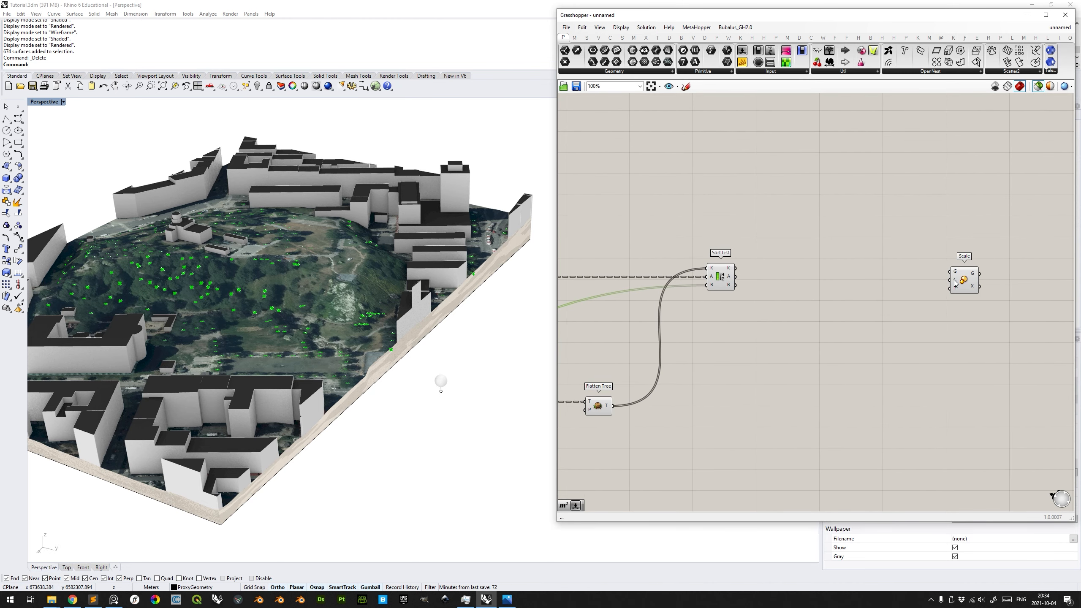
left_click_drag(736, 286, 954, 285)
Connect Sort List's A output, the sorted tree geometry, to Scale's geometry input and line Scale up with Sort List.
right_click_drag(776, 327, 829, 310)
right_click_drag(730, 302, 980, 295)
scroll(701, 281, "down", 2)
scroll(676, 271, "up", 2)
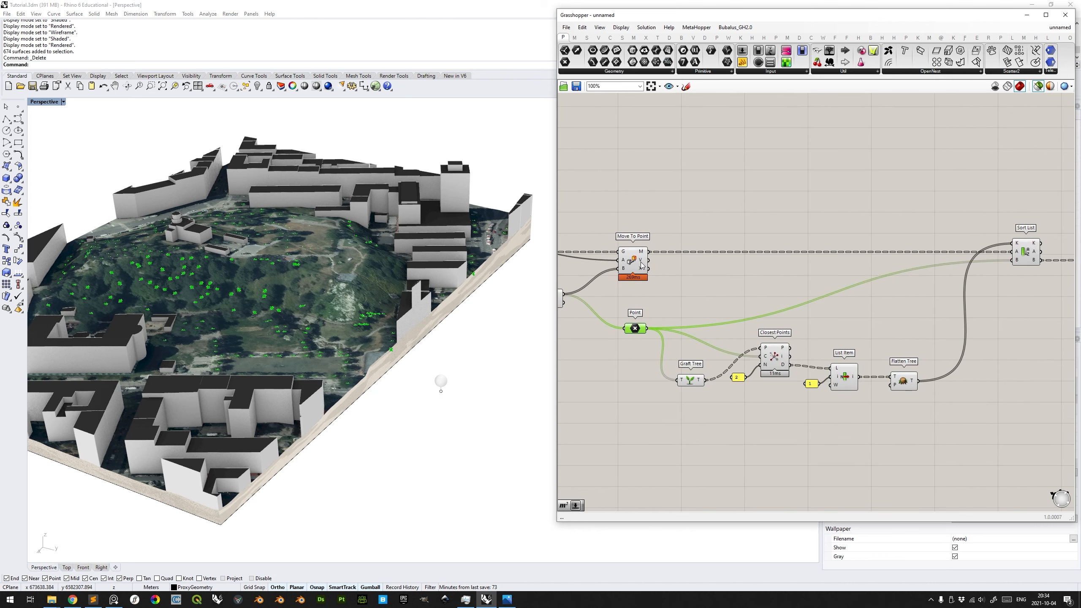
left_click(641, 261)
right_click_drag(778, 281, 638, 271)
right_click_drag(814, 260, 585, 273)
left_click_drag(678, 258, 902, 258)
left_click(901, 259)
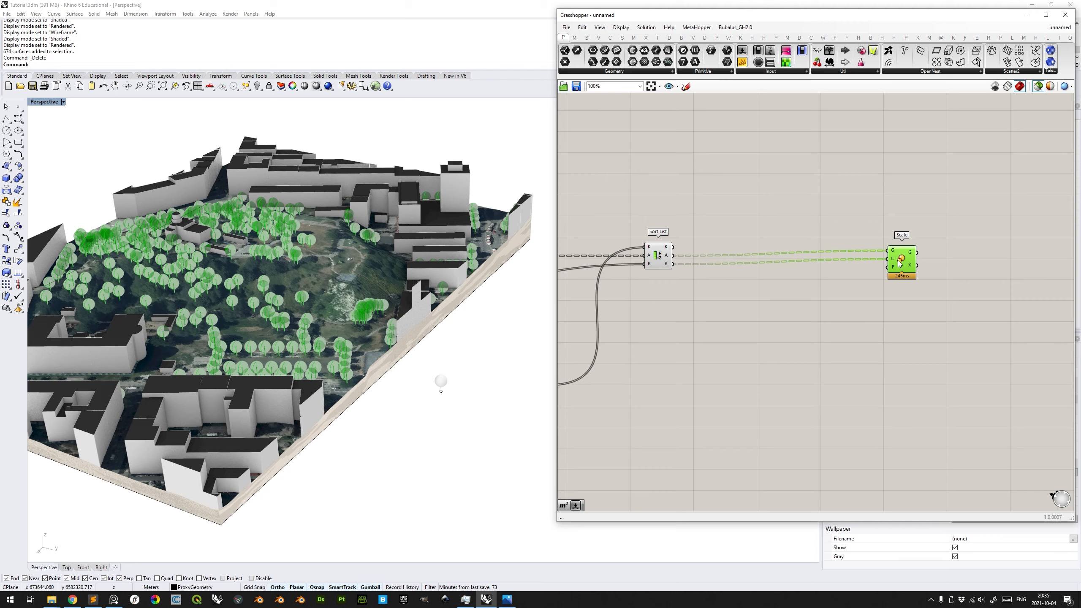
left_click_drag(900, 258, 906, 257)
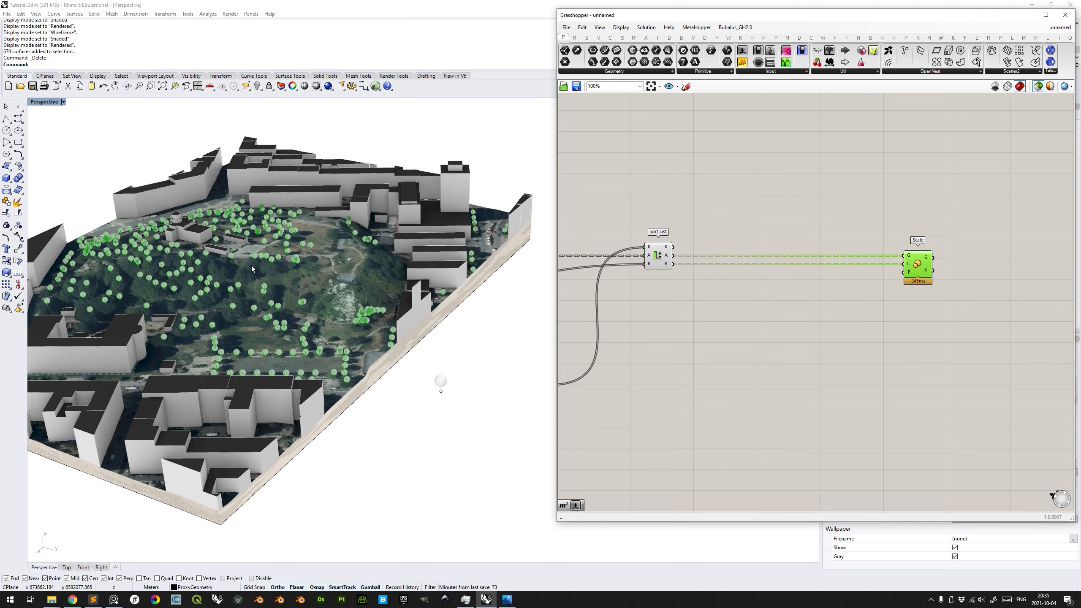
Compare the previews of Scale's trees and Move To Point's unscaled trees around the towered building.
scroll(251, 275, "up", 10)
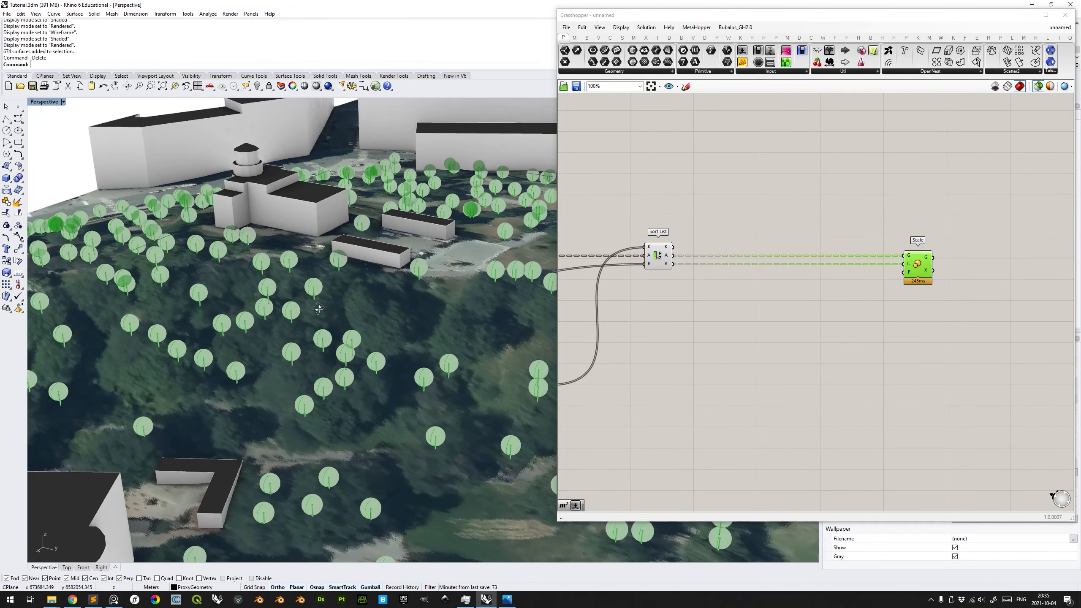
right_click_drag(318, 308, 299, 289)
right_click_drag(423, 307, 357, 306, "shift")
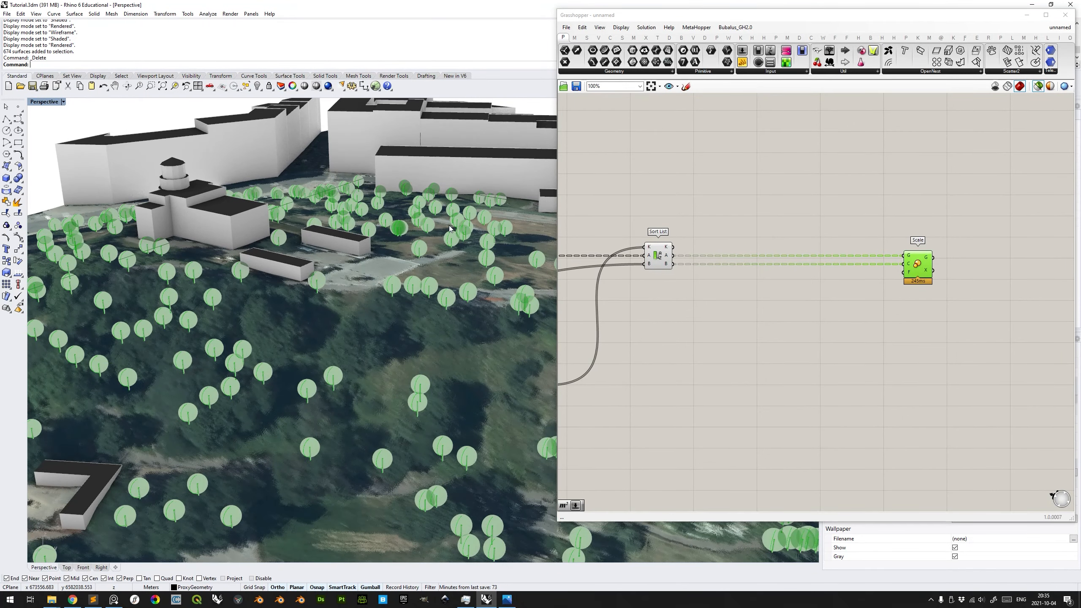
right_click_drag(442, 227, 432, 245, "shift")
right_click_drag(437, 323, 494, 285, "shift")
scroll(659, 260, "down", 4)
right_click_drag(669, 272, 708, 276)
scroll(628, 264, "up", 3)
left_click(568, 259)
scroll(766, 269, "down", 2)
scroll(810, 260, "up", 3)
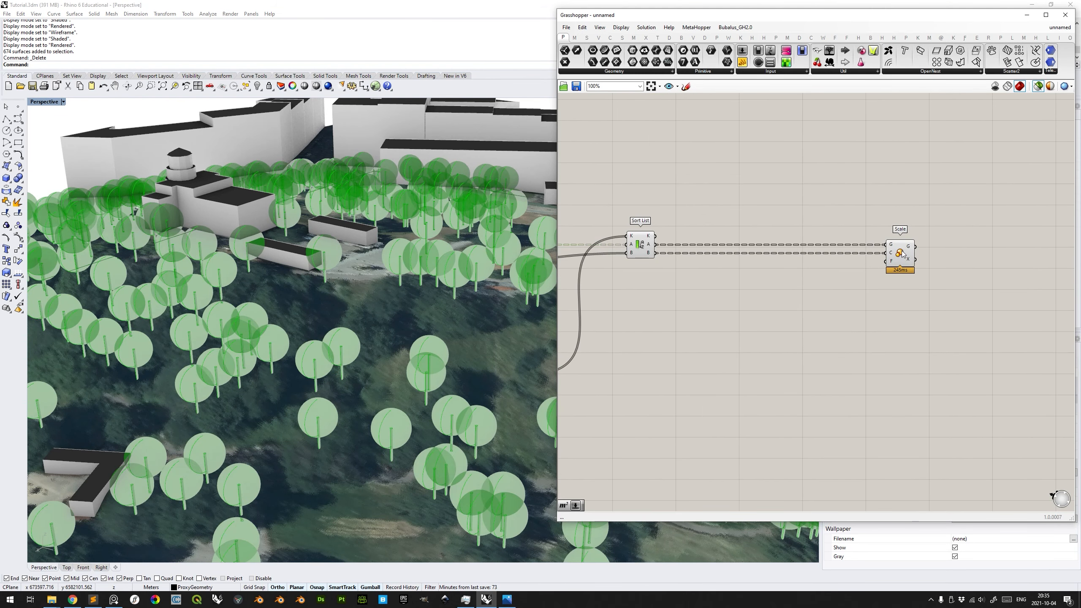
left_click(900, 254)
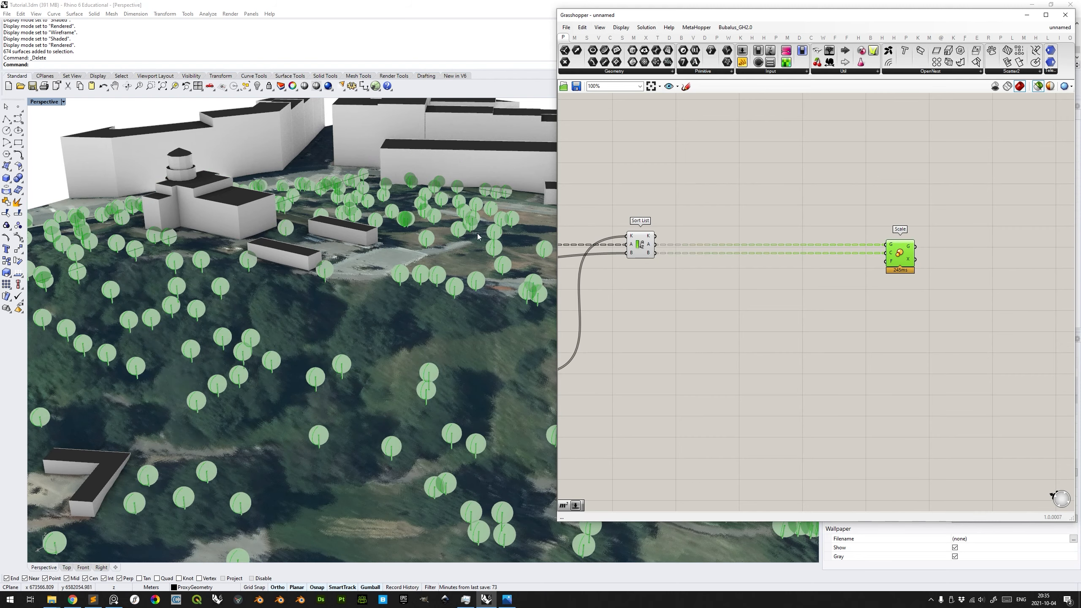
Examine the distribution of the scaled trees over the whole hill from above and at an angle.
scroll(436, 277, "down", 5)
right_click_drag(325, 280, 155, 337)
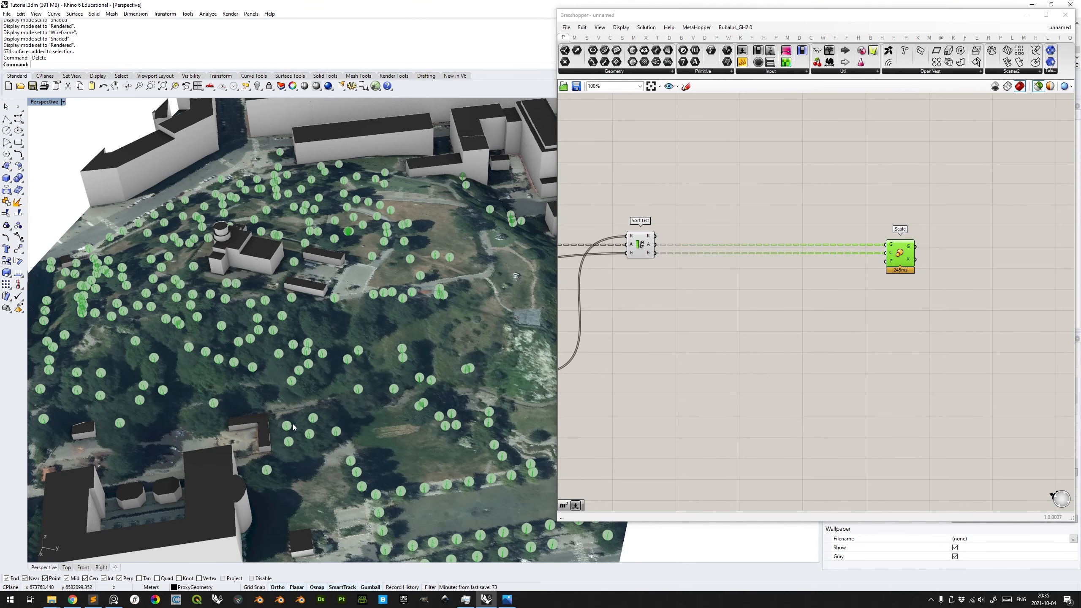
scroll(419, 290, "down", 3)
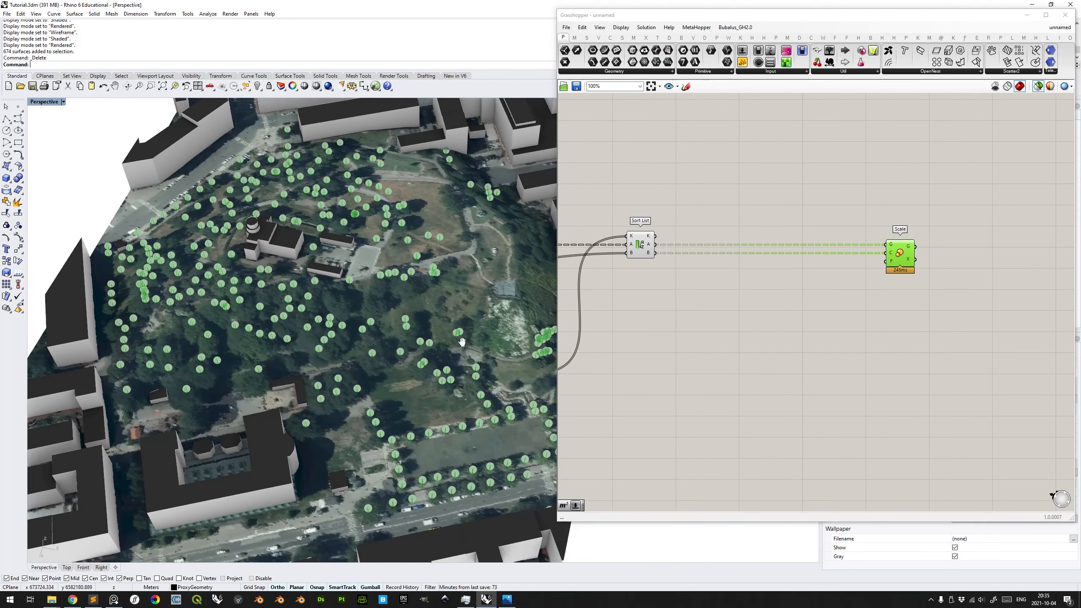
right_click_drag(413, 294, 428, 326)
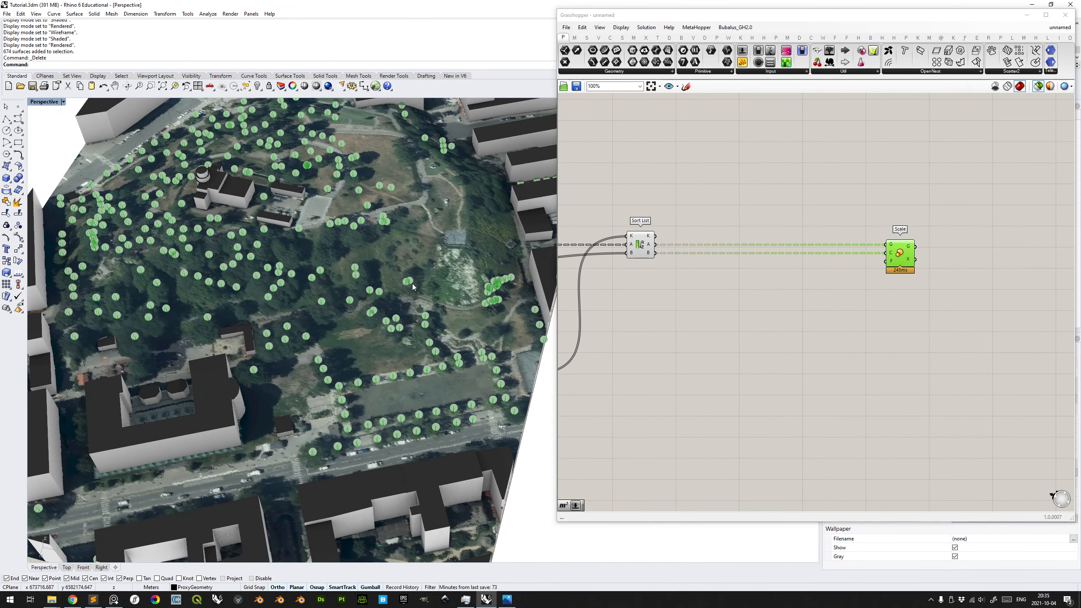
right_click_drag(412, 284, 406, 232)
mouse_move(650, 239)
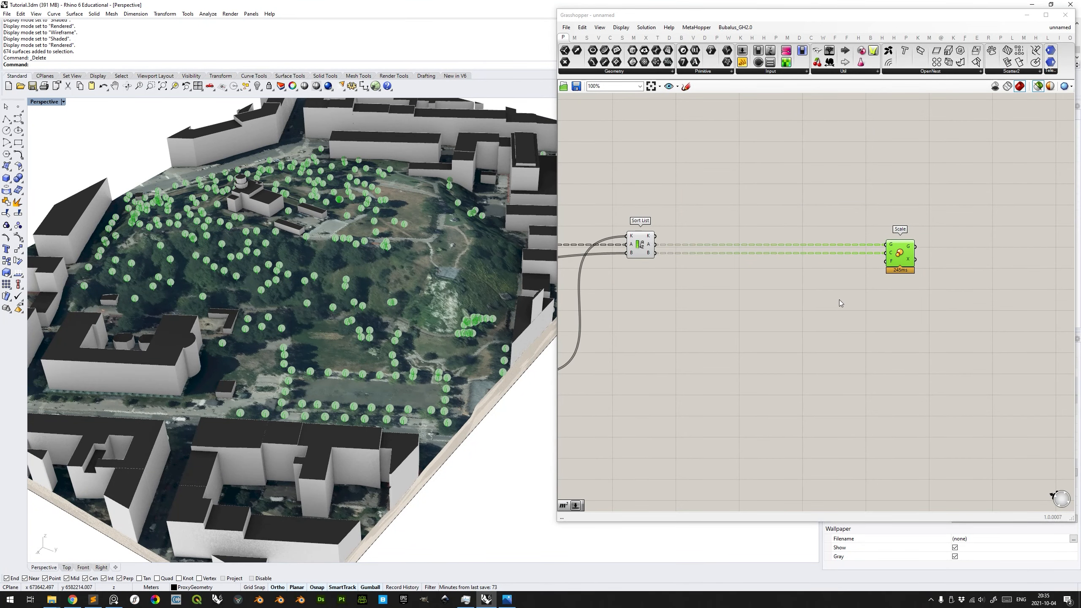
Make more room on the canvas between Sort List and Scale by shifting Scale farther right.
right_click_drag(839, 299, 811, 289)
left_click_drag(813, 313, 944, 313, "alt")
right_click_drag(752, 218, 792, 243)
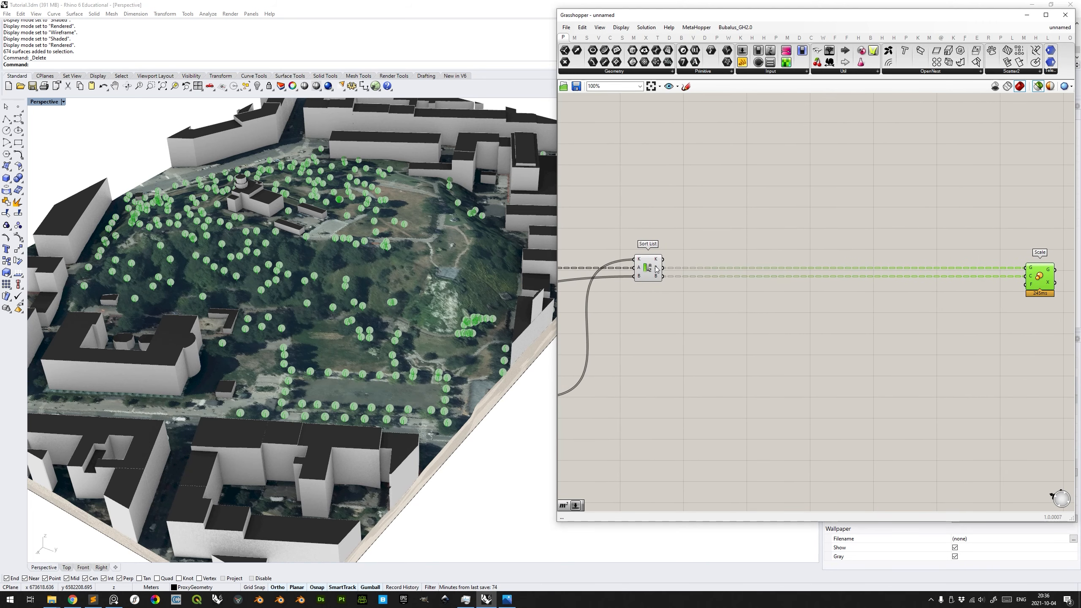
Examine the scaled trees along the street, near the courtyard blocks and across the full site.
scroll(388, 291, "down", 3)
right_click_drag(388, 291, 486, 340)
scroll(487, 339, "up", 5)
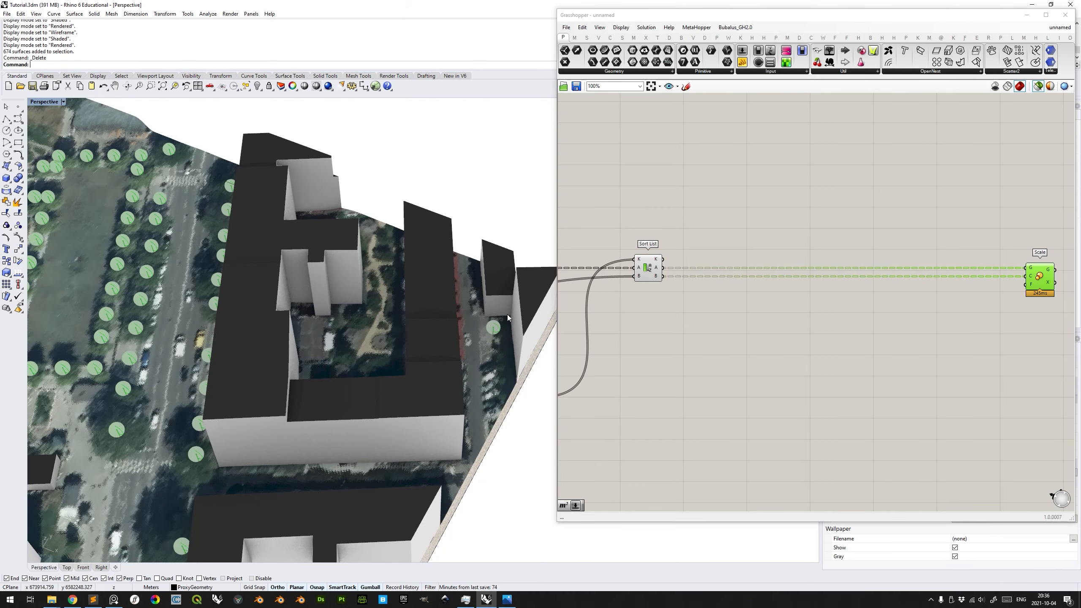
scroll(493, 321, "down", 5)
right_click_drag(492, 321, 524, 317, "shift")
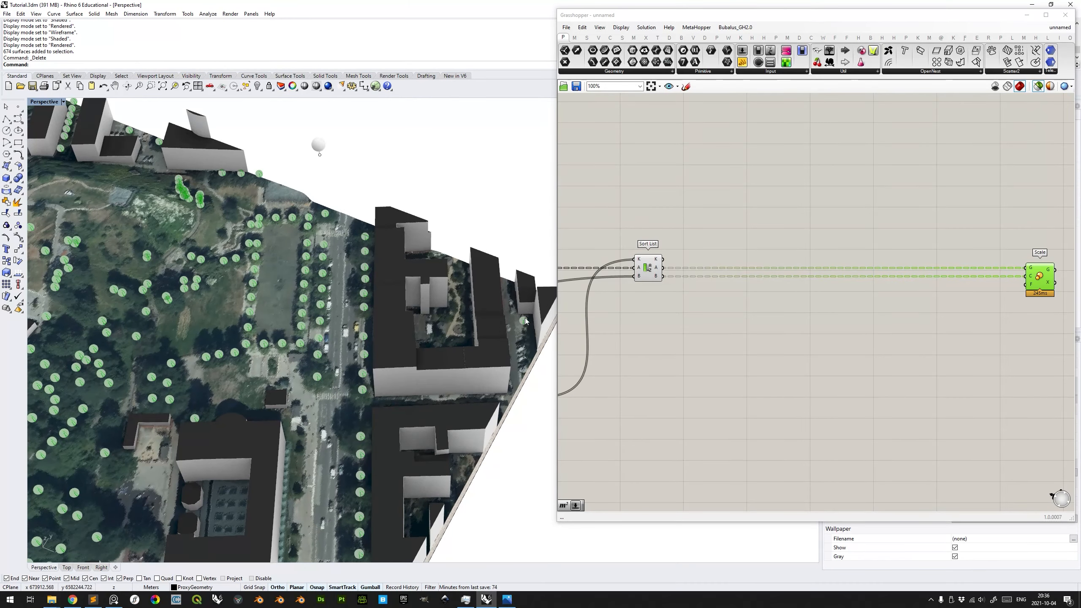
scroll(361, 329, "down", 5)
right_click_drag(361, 329, 299, 291)
mouse_move(404, 319)
right_mouse_down("shift")
mouse_move(513, 368)
mouse_move(519, 383)
mouse_move(536, 345)
mouse_move(416, 329)
right_mouse_up("shift")
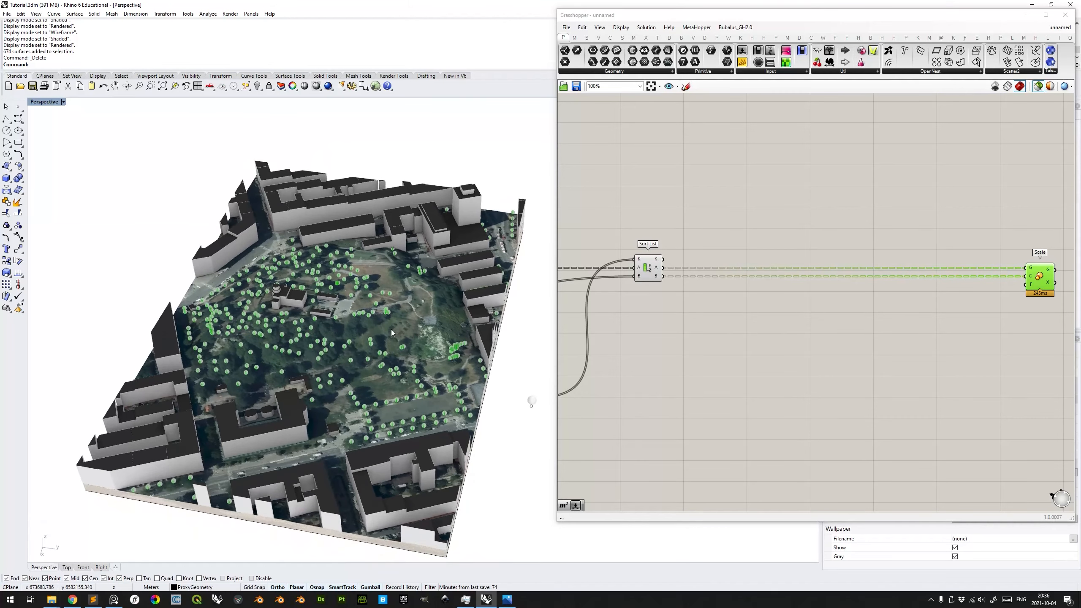
Examine the trees on the hill and review the definition from Subtraction, Maximum and Dispatch through to Sort List and Scale.
scroll(391, 330, "up", 5)
mouse_move(419, 325)
right_mouse_down()
mouse_move(413, 342)
mouse_move(432, 342)
right_mouse_up()
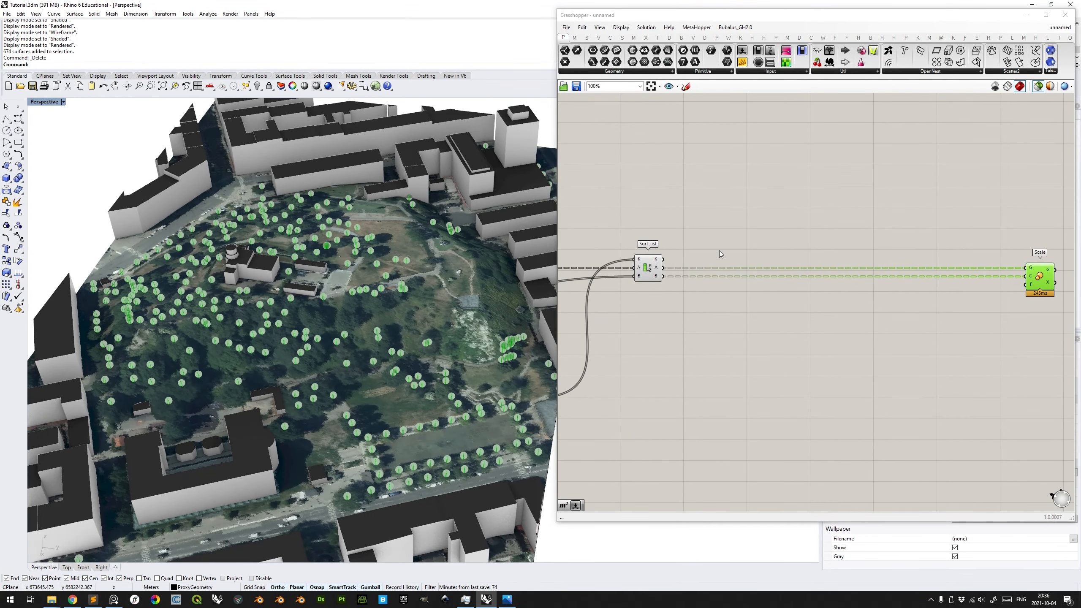
scroll(740, 220, "down", 1)
right_click_drag(697, 227, 871, 209)
scroll(875, 207, "down", 2)
right_click_drag(699, 271, 770, 282)
scroll(715, 298, "up", 5)
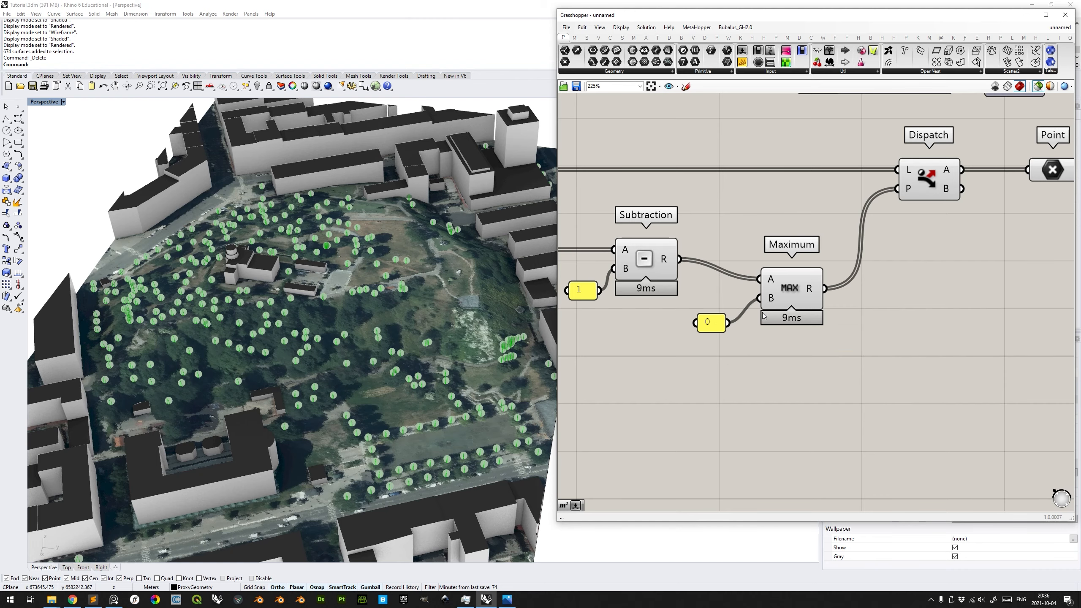
scroll(810, 294, "down", 5)
scroll(810, 294, "down", 3)
right_click_drag(870, 304, 665, 323)
right_click_drag(872, 328, 792, 335)
right_click_drag(949, 285, 781, 294)
scroll(739, 237, "up", 6)
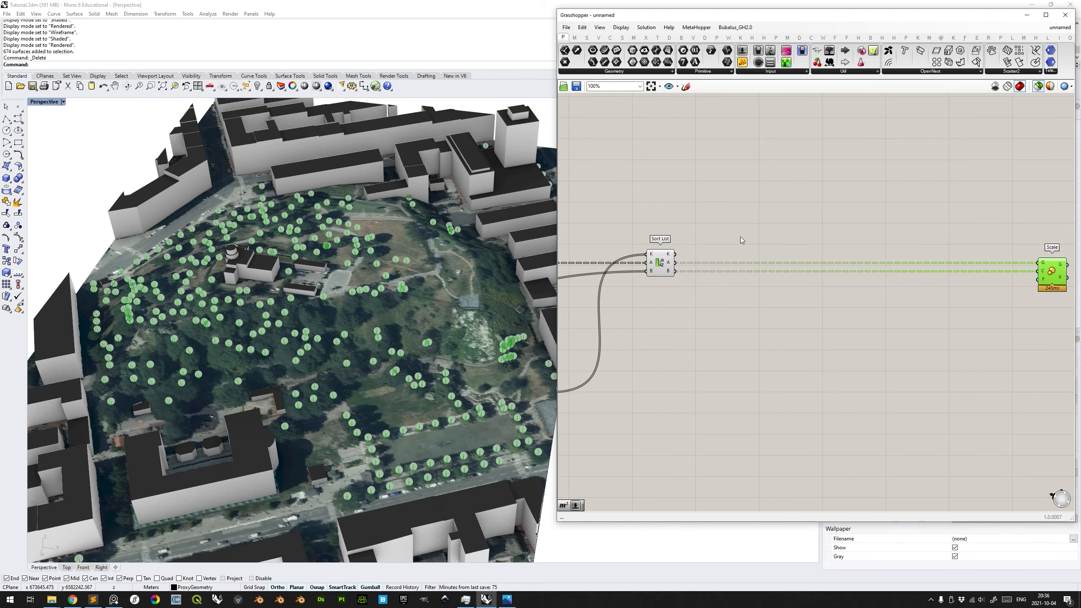
Add a Minimum component above the wires between Sort List and Scale.
double_click(740, 213)
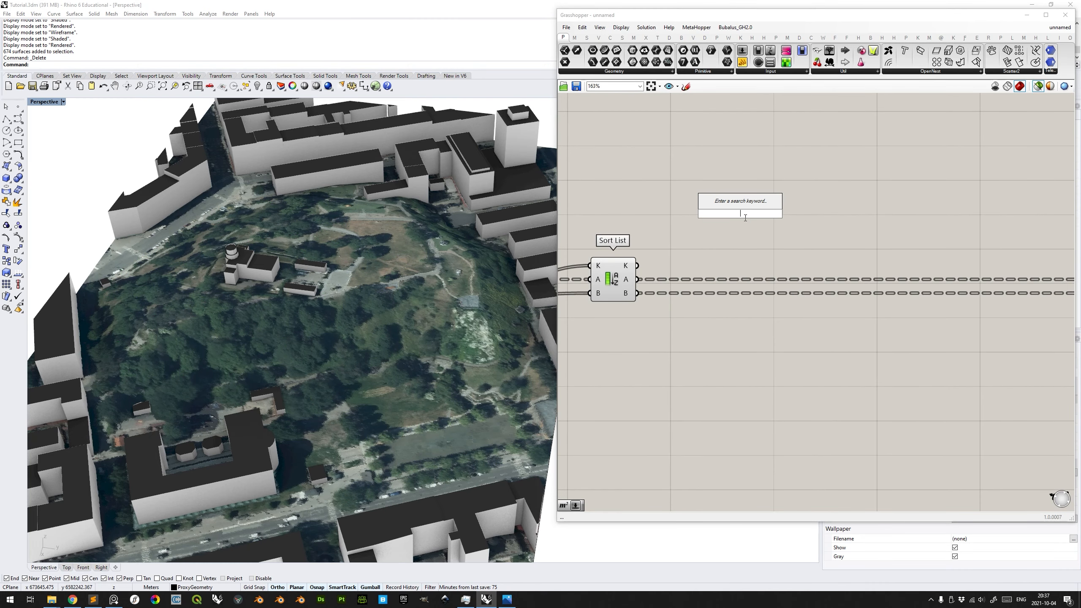
type("min")
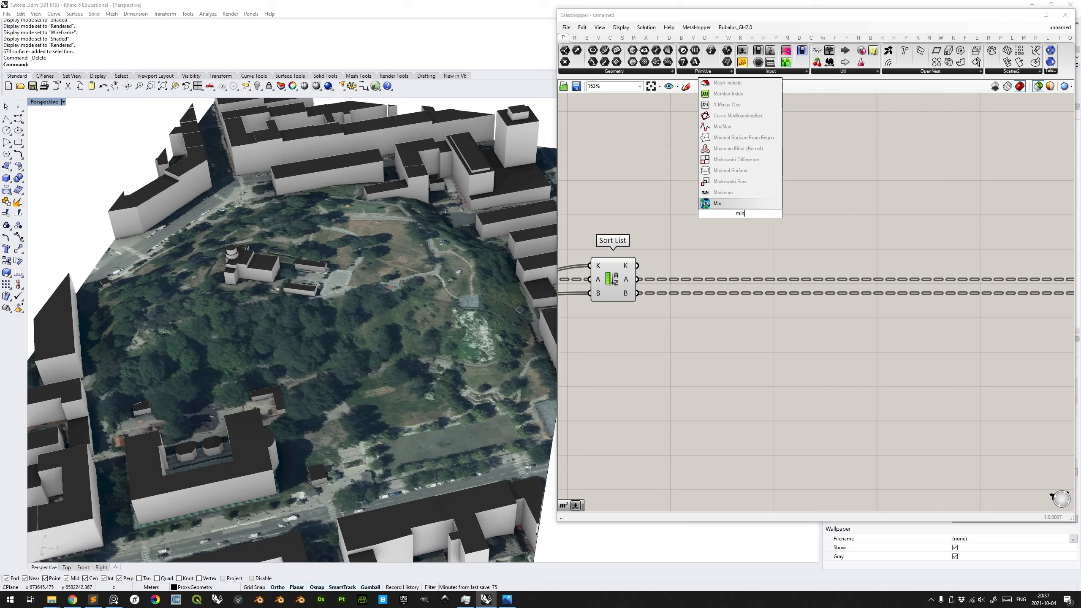
left_click(722, 192)
left_click(766, 211)
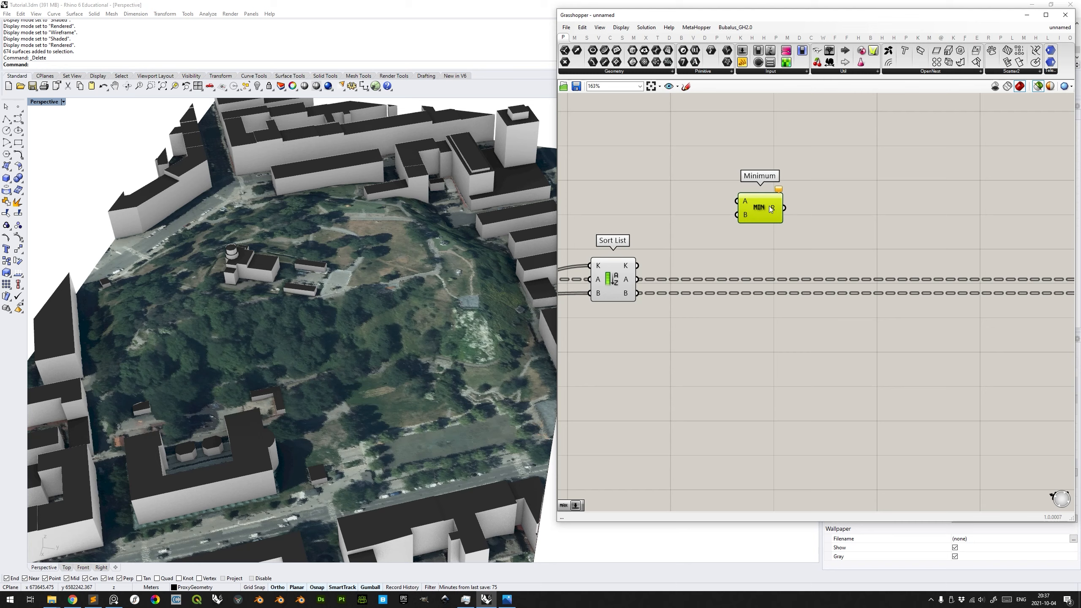
left_click_drag(766, 211, 800, 199)
Add a number slider set to 20 as Minimum's A input and feed Sort List's K output into B.
double_click(702, 184)
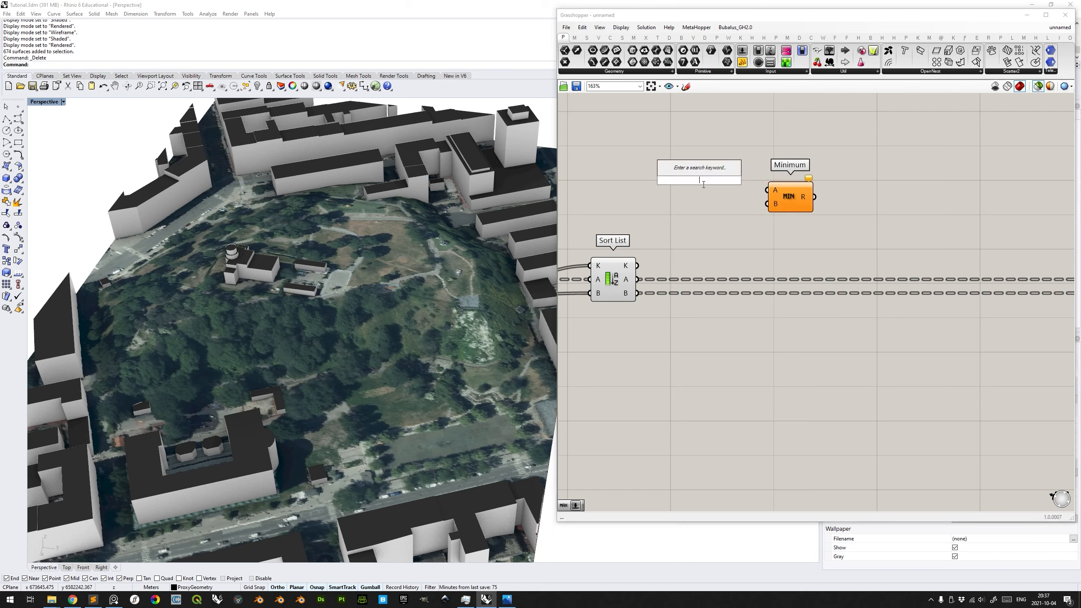
type("20")
key("Return")
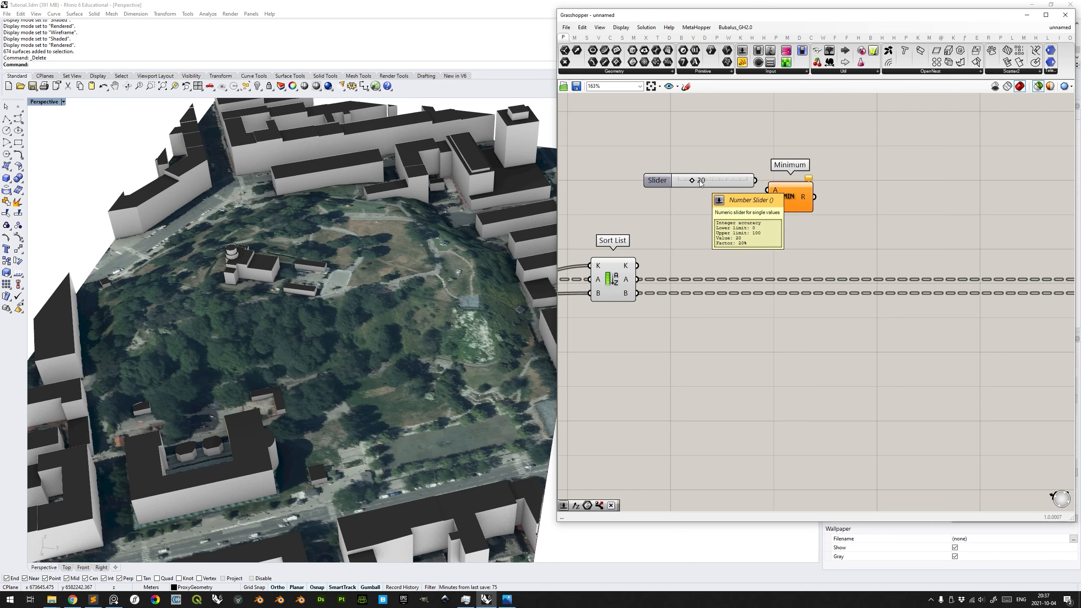
left_click_drag(718, 191, 754, 176)
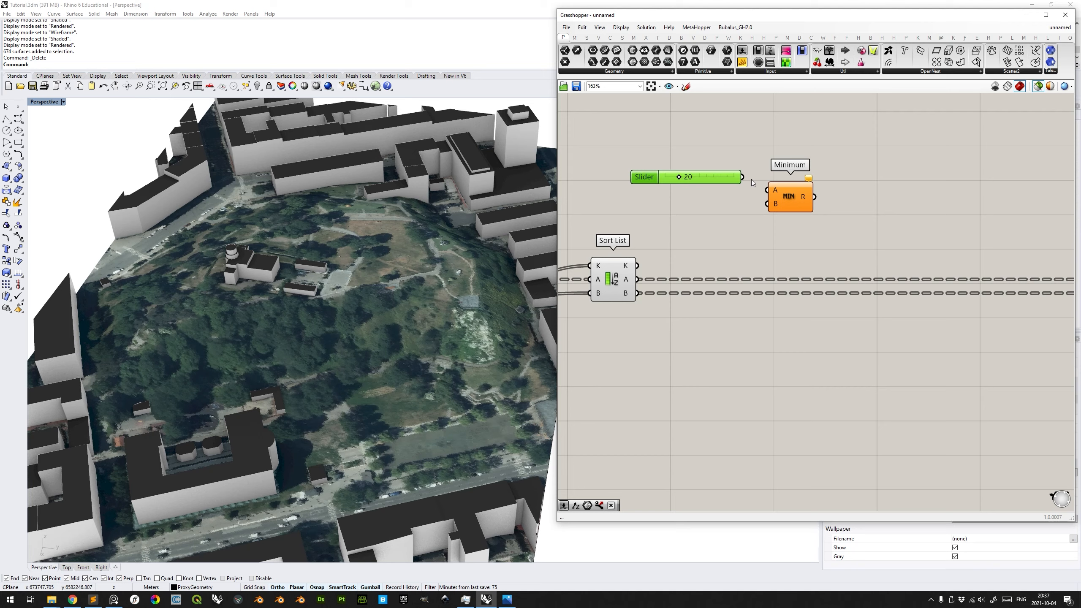
left_click_drag(741, 177, 805, 203)
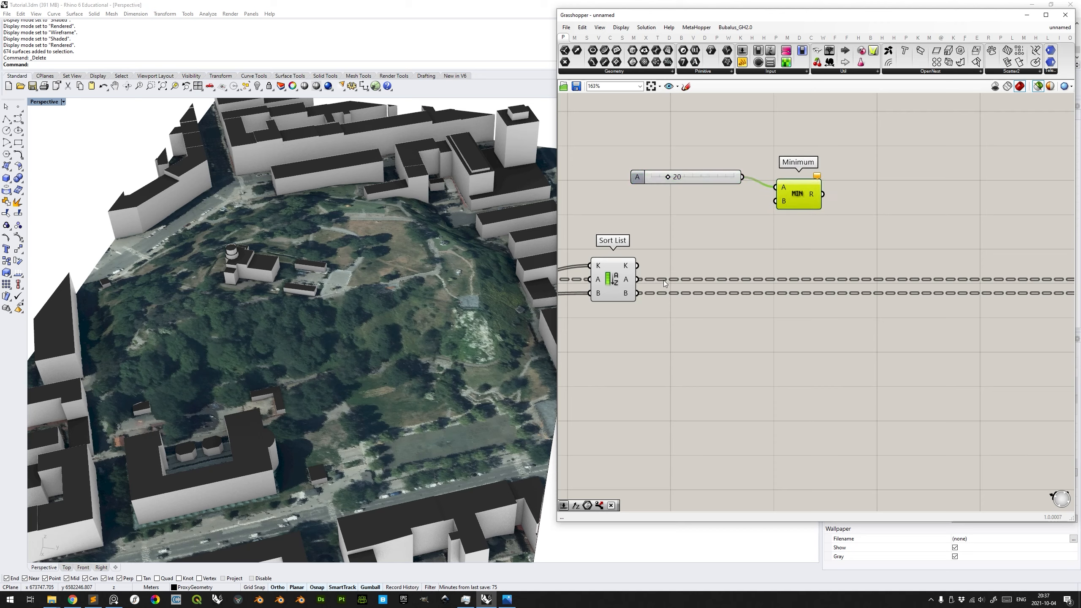
left_click_drag(635, 265, 782, 211)
right_click_drag(849, 210, 814, 230)
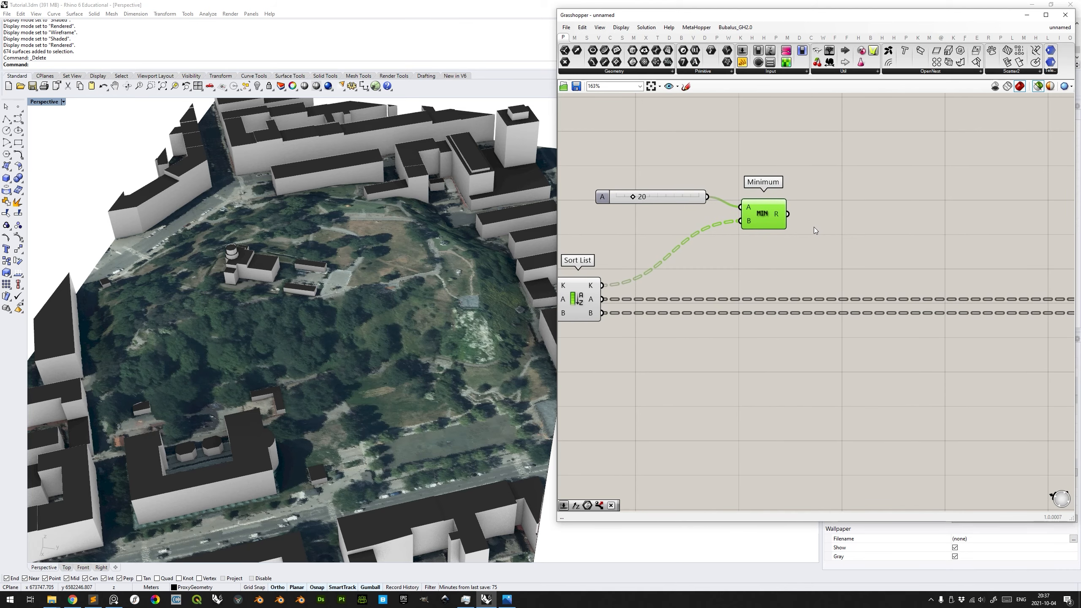
Attach a panel to Sort List's K output, read the largest distances at the list's end, and look over the site.
double_click(877, 205)
type("panel")
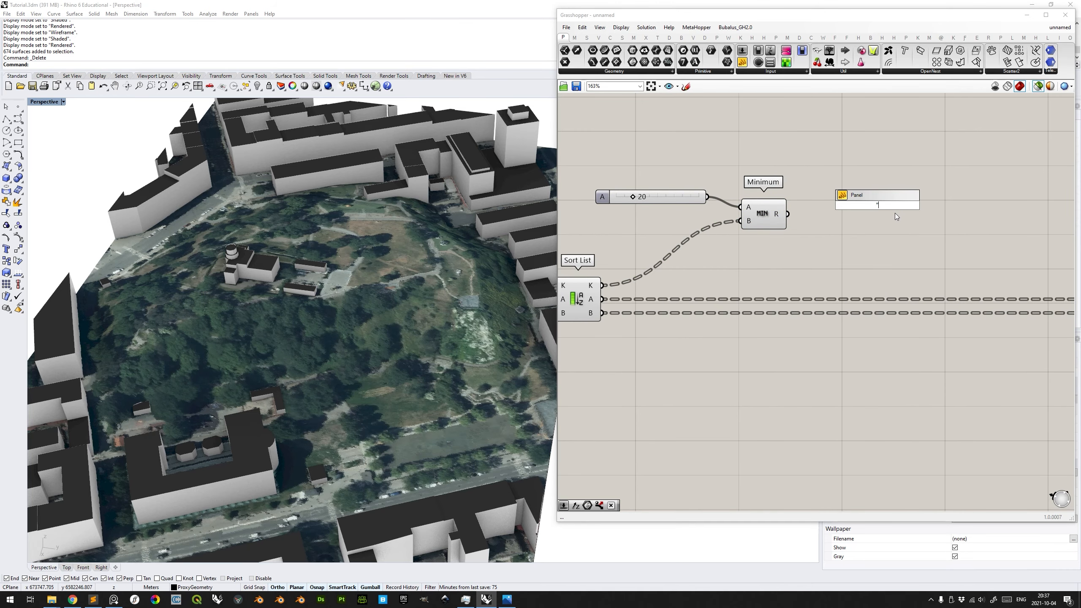
key("Return")
left_click_drag(604, 286, 821, 205)
left_click_drag(935, 190, 937, 252)
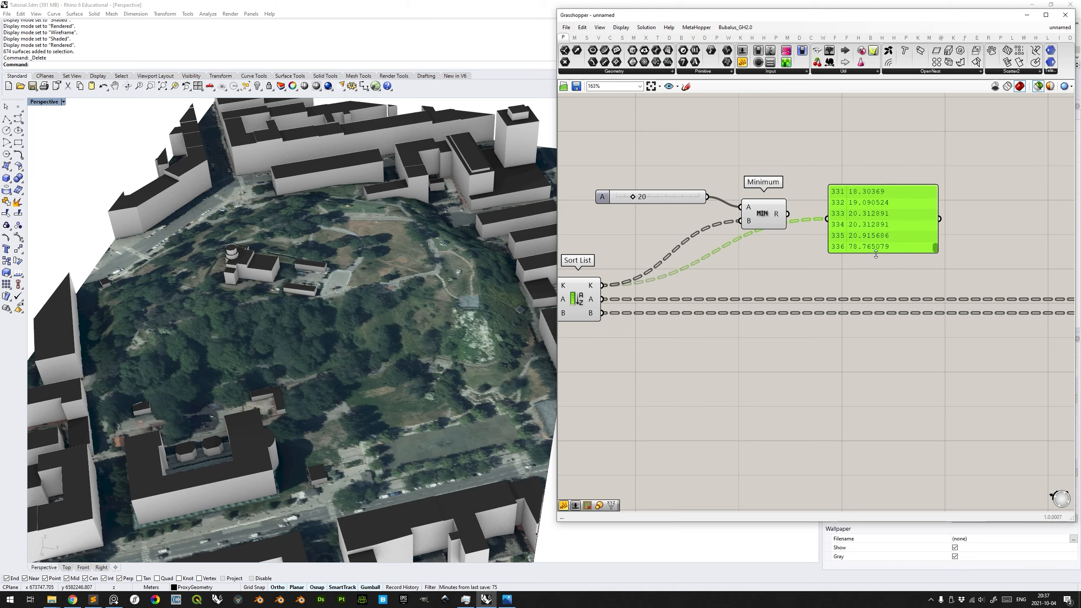
right_click_drag(500, 352, 499, 397)
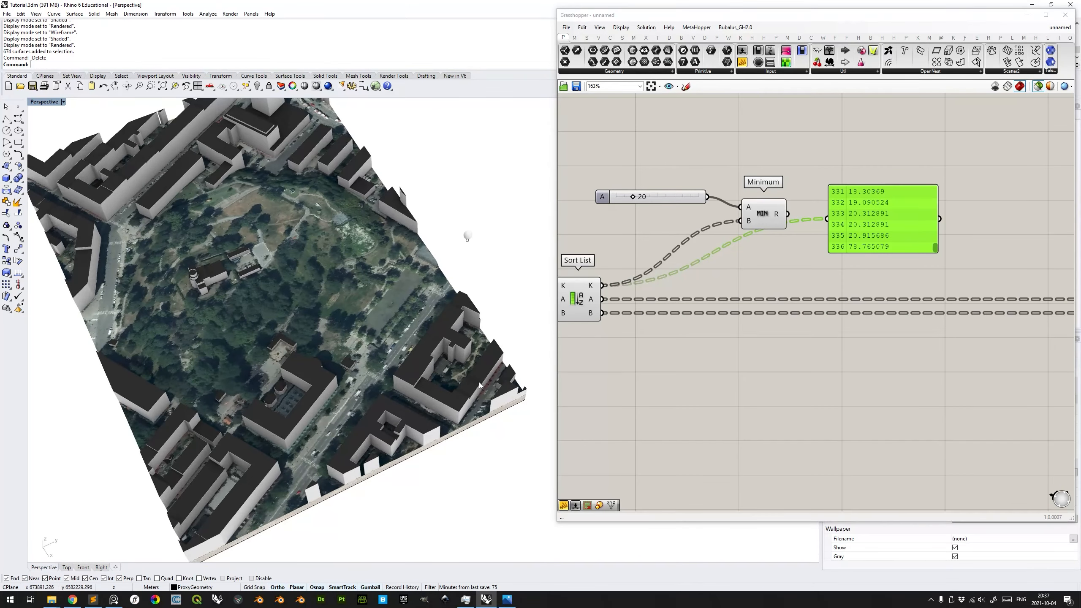
right_click_drag(420, 311, 786, 237)
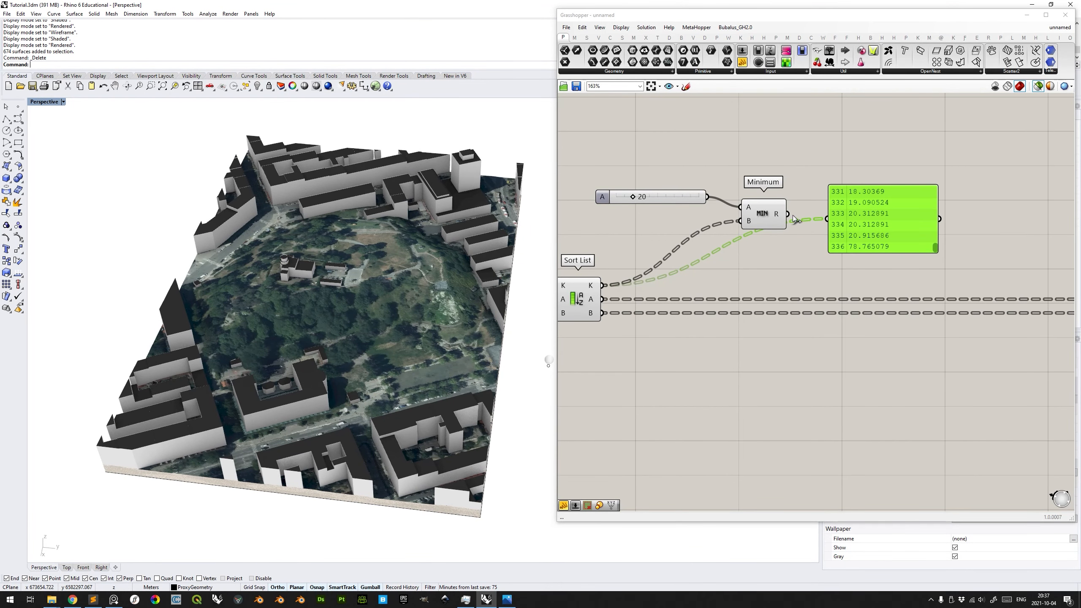
Read Minimum's capped distances in the panel, and remove the panel.
left_click_drag(793, 218, 828, 221)
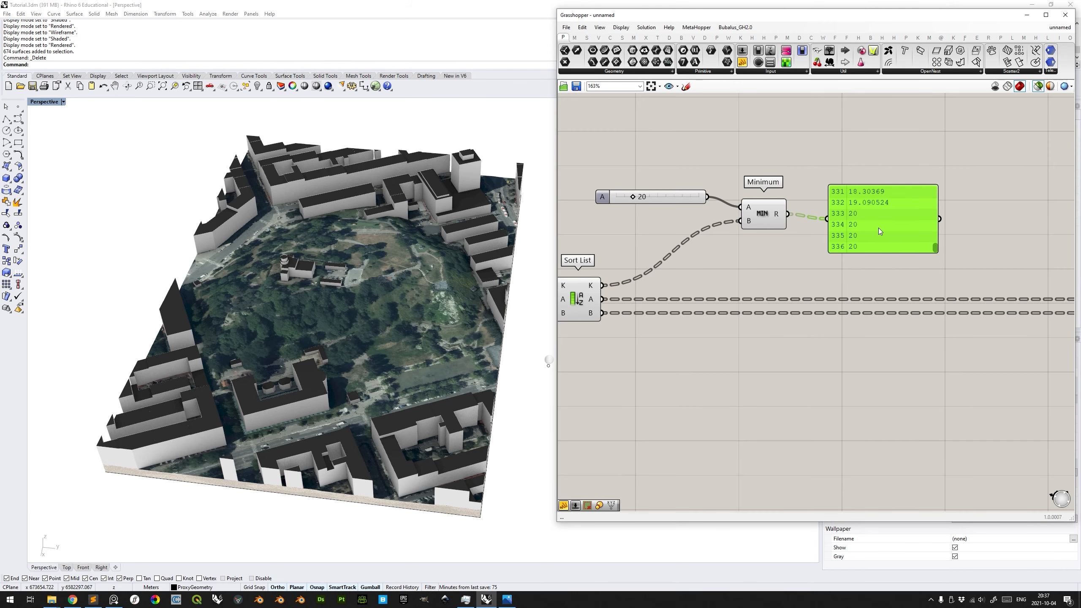
right_click_drag(890, 239, 845, 236)
key("Delete")
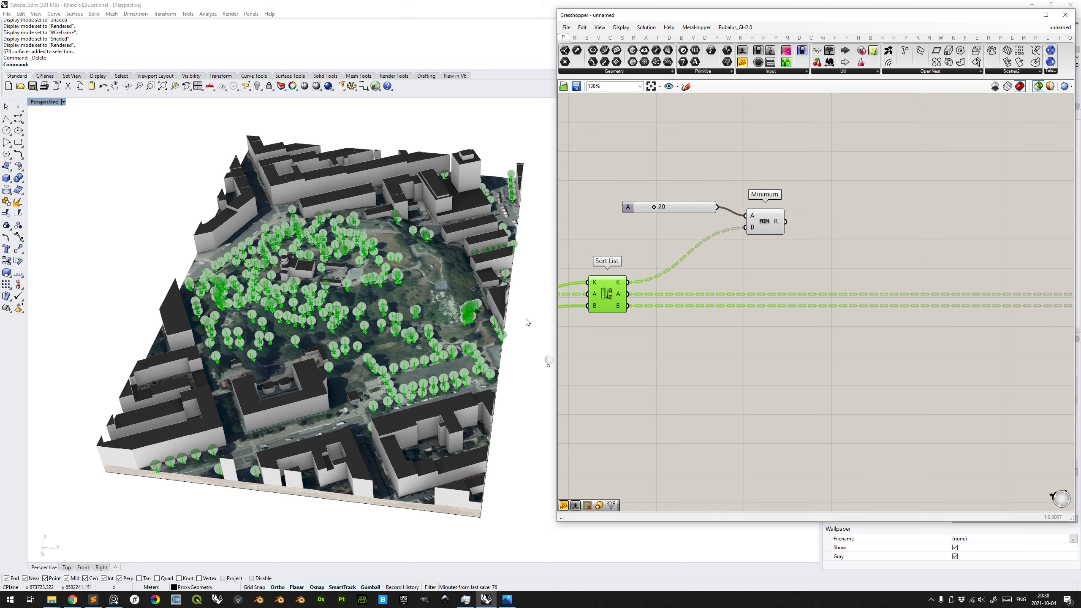
Add a First/Last component after Minimum and connect Minimum's result to its list input.
right_click_drag(823, 255, 812, 257)
double_click(811, 254)
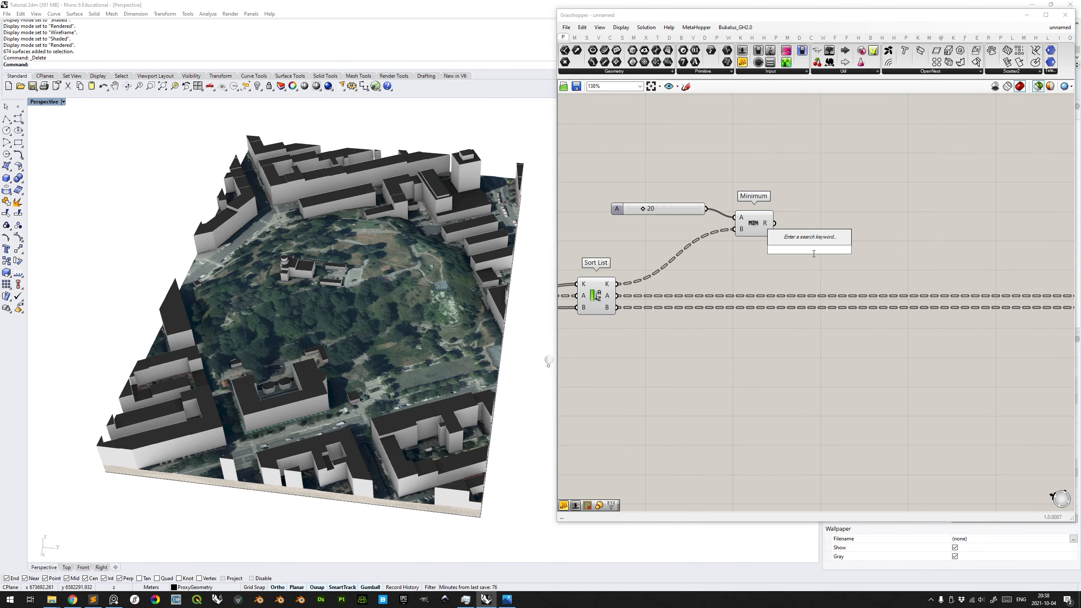
type("first las")
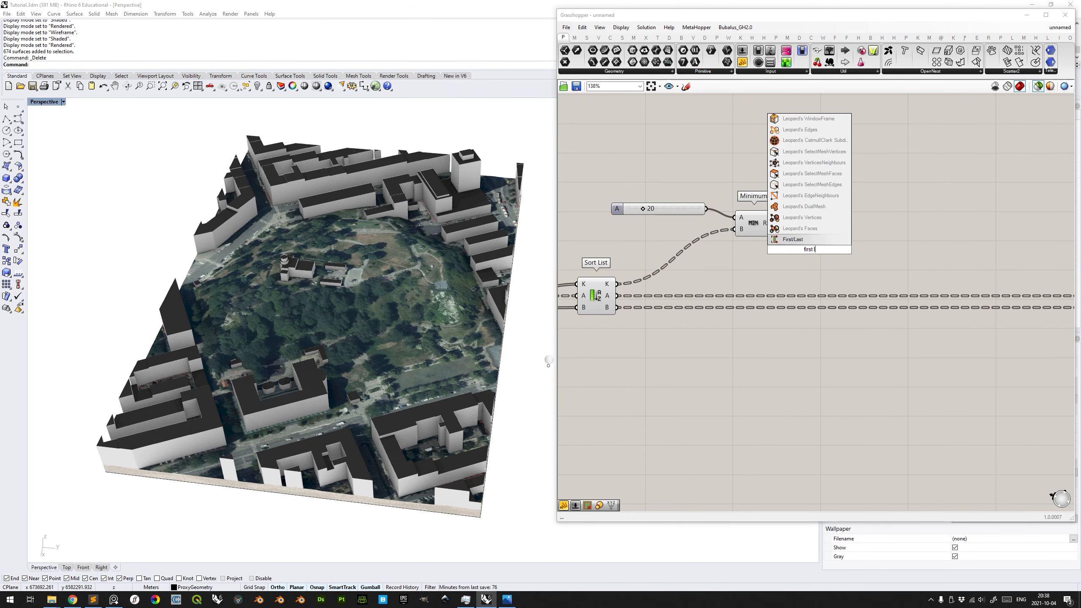
key("Return")
left_click_drag(809, 252, 770, 223)
left_click(765, 225)
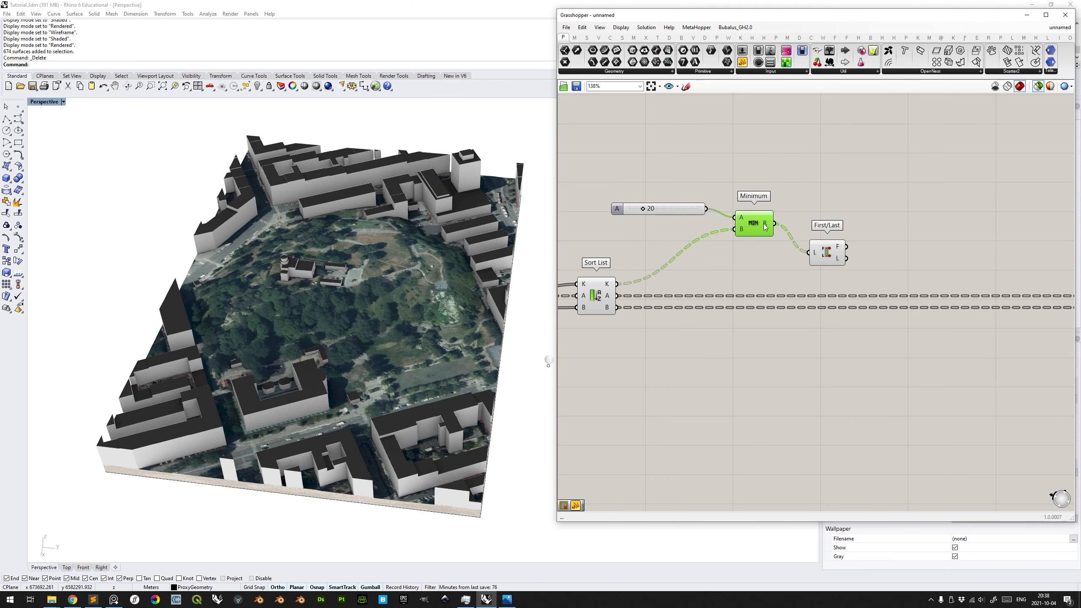
Inspect First/Last's first and last outputs in a panel.
mouse_move(767, 226)
right_click_drag(768, 226, 749, 212)
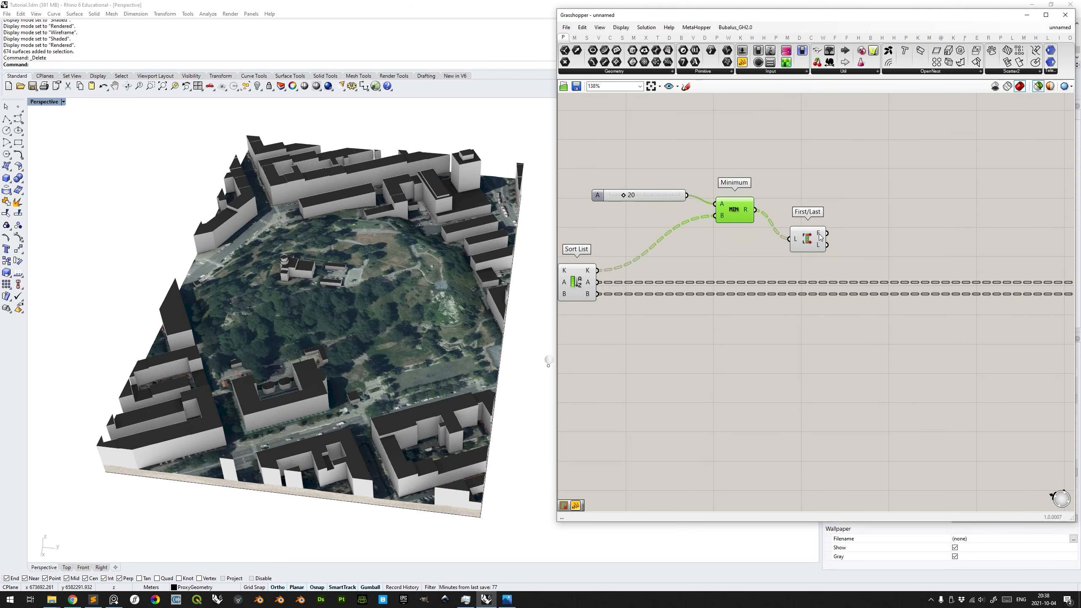
mouse_move(820, 248)
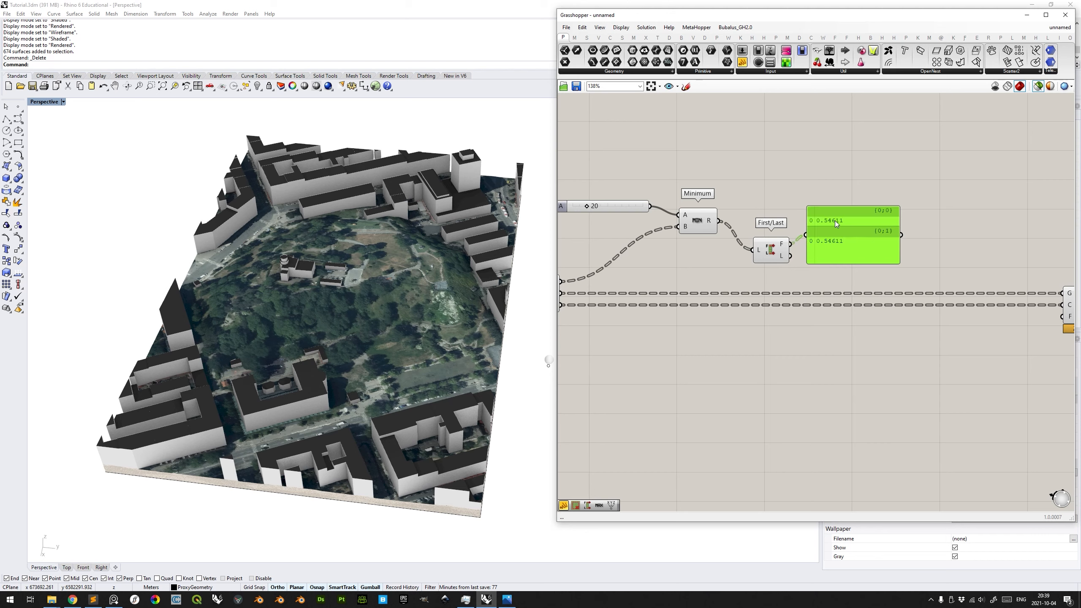
left_click_drag(791, 256, 811, 243)
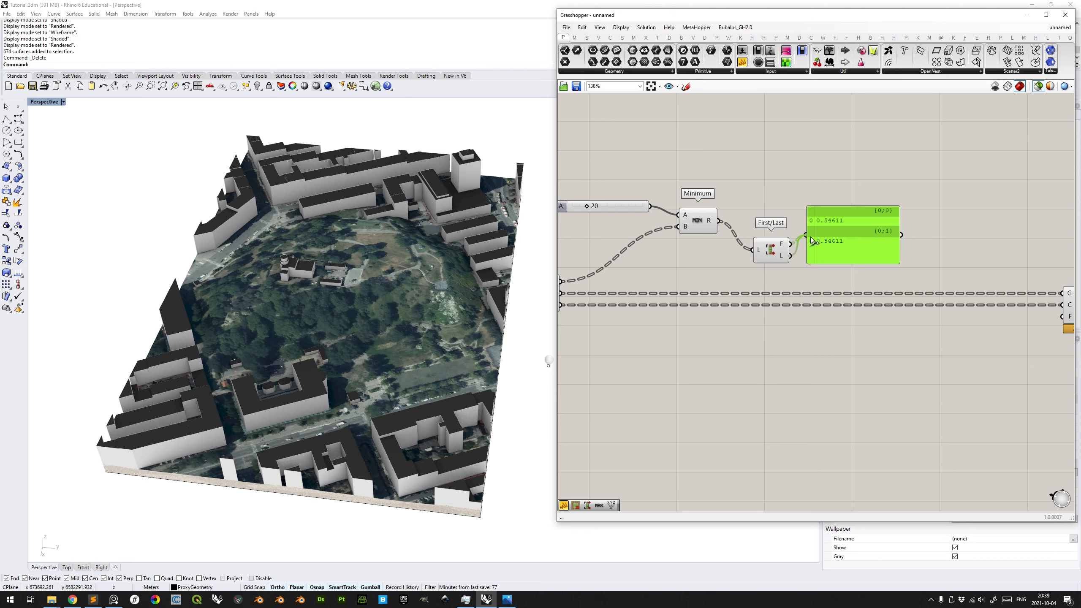
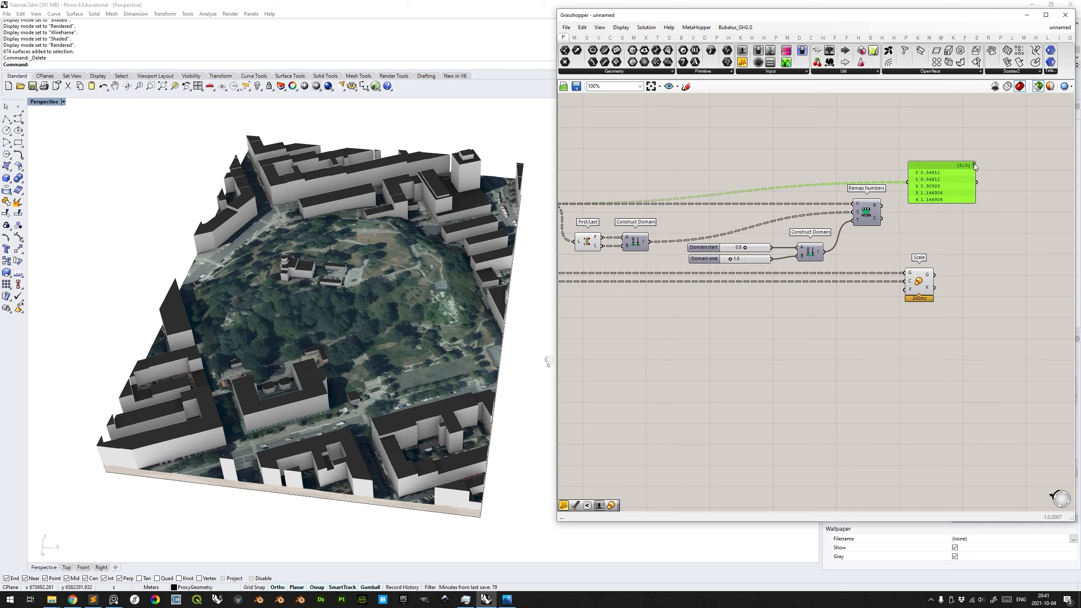
Compare the Minimum distances with Remap Numbers' mapped values in the panel, and remove the panel.
left_click_drag(969, 168, 970, 207)
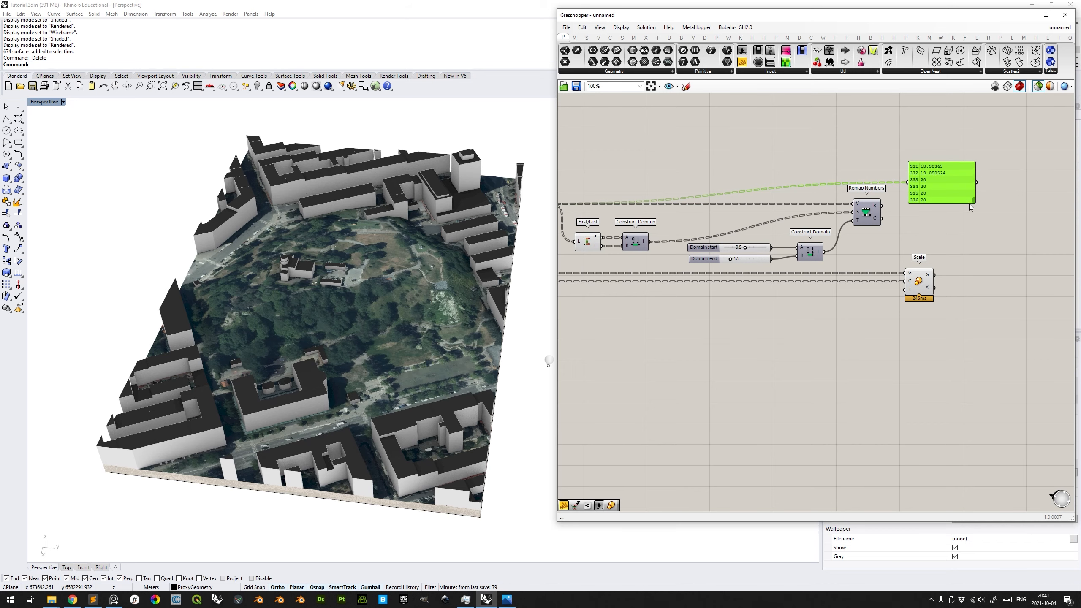
mouse_move(876, 208)
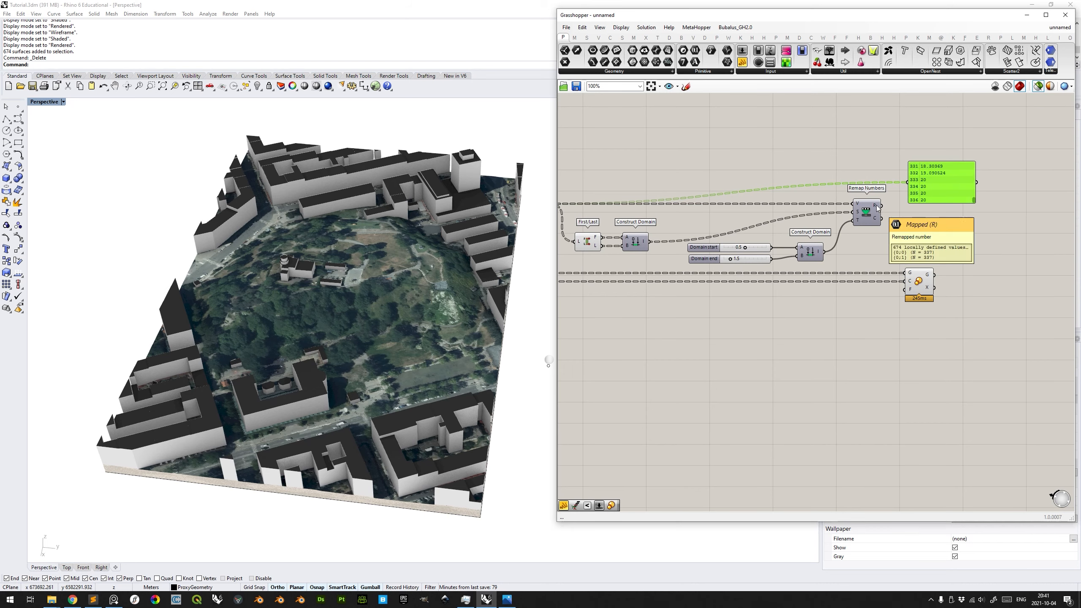
left_click_drag(876, 207, 910, 183)
mouse_move(974, 201)
left_mouse_down()
mouse_move(981, 164)
mouse_move(971, 207)
left_mouse_up()
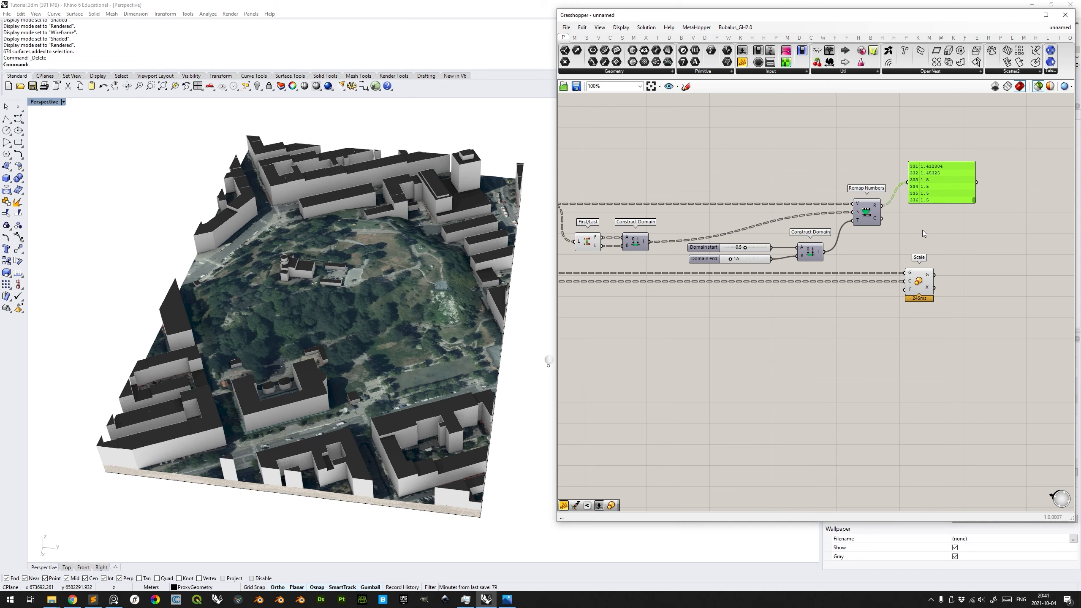
right_click_drag(917, 238, 950, 238)
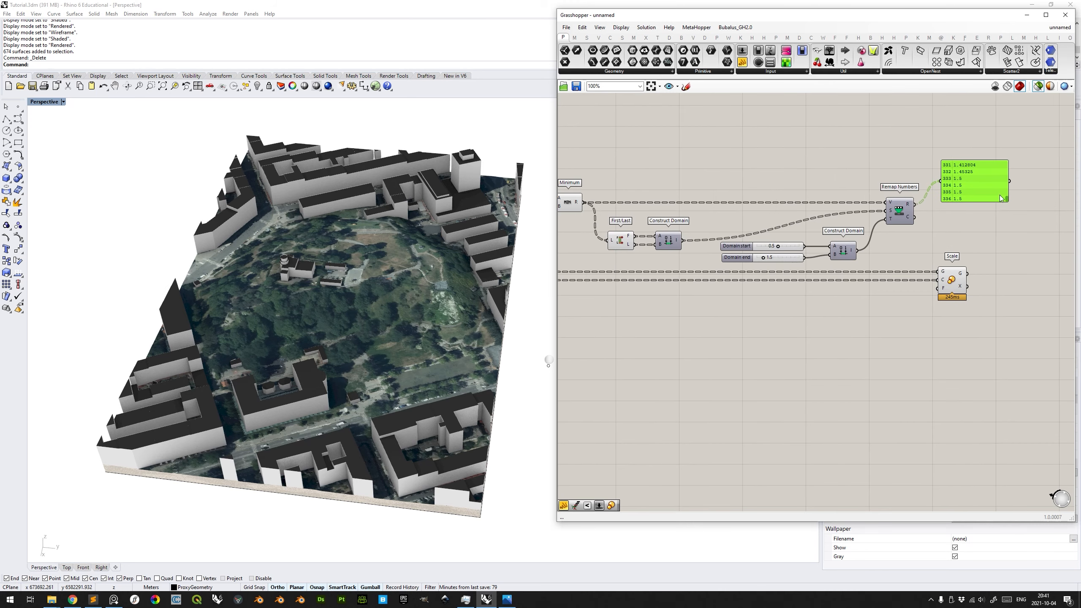
left_click_drag(1008, 203, 1006, 195)
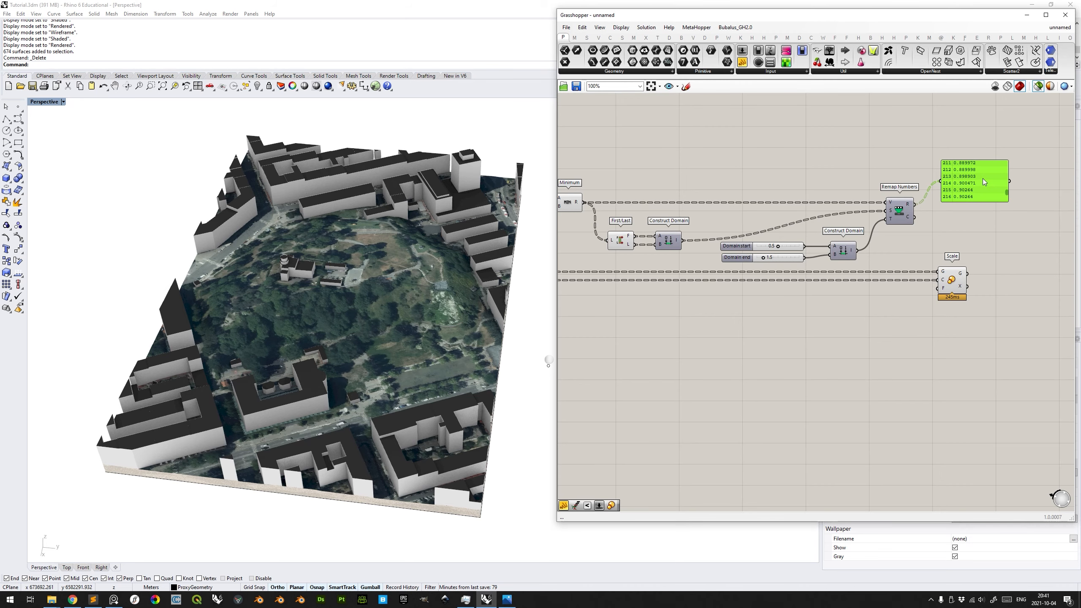
key("Delete")
Connect Remap Numbers' mapped output to Scale's factor input and shift Scale farther right on the canvas.
right_click_drag(906, 206, 859, 199)
left_click_drag(868, 199, 891, 287)
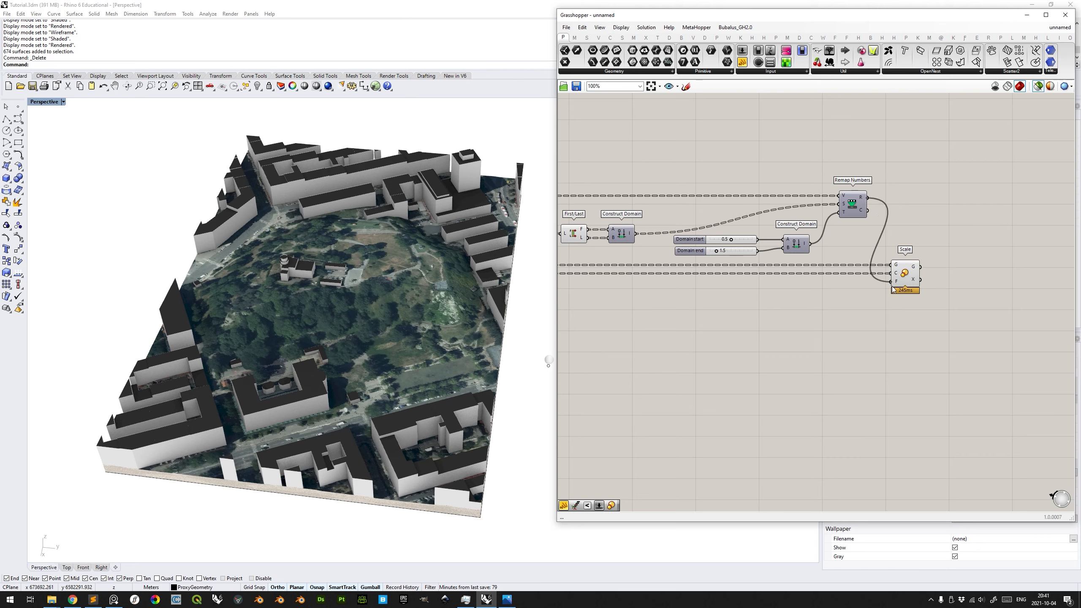
left_click(906, 274)
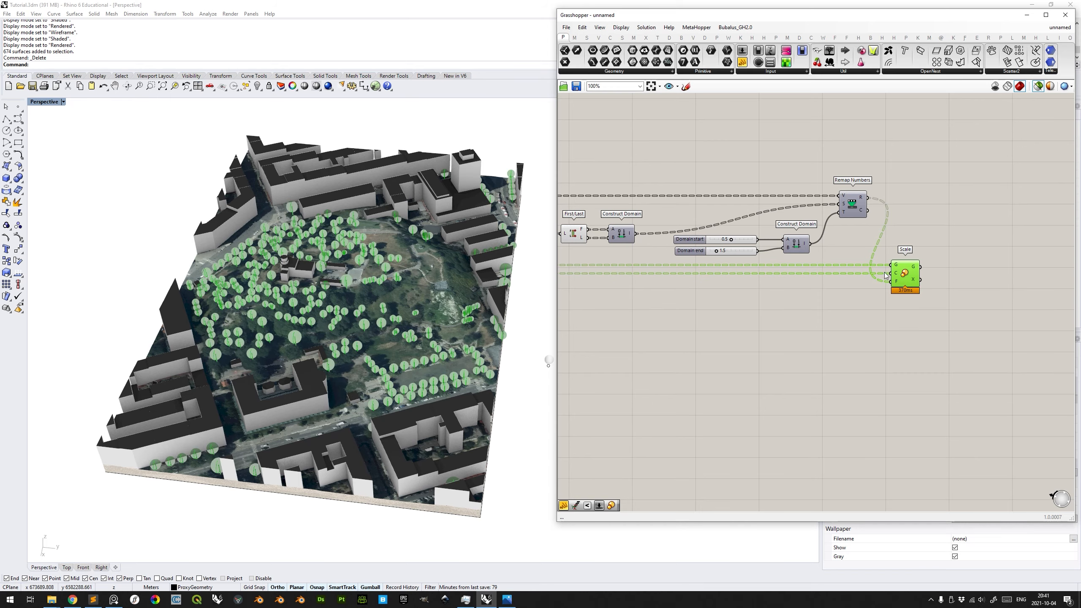
left_click_drag(906, 275, 986, 274)
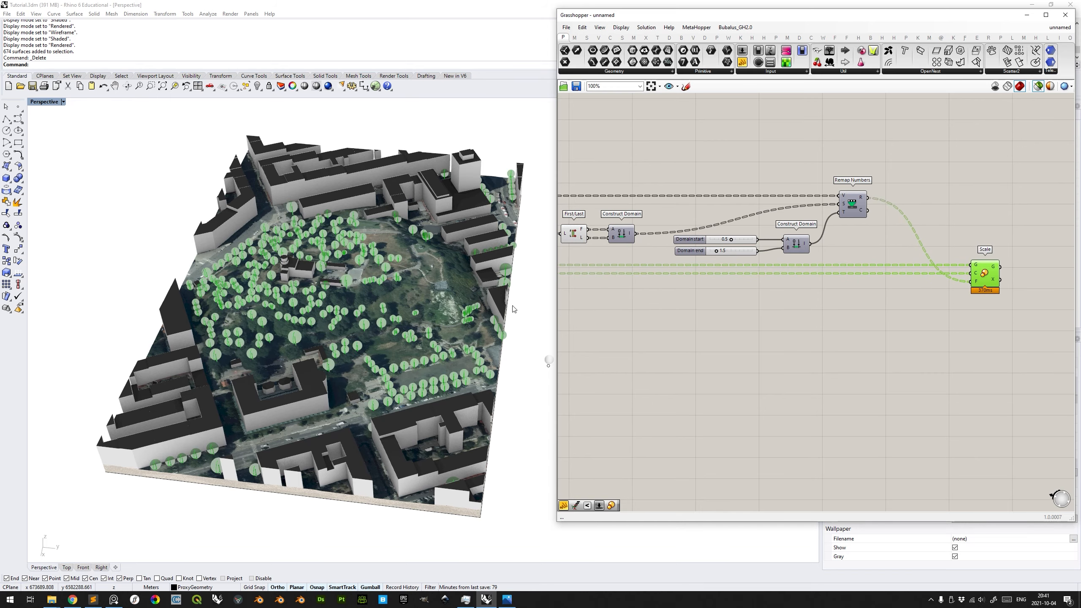
Examine the differently scaled trees on the hillside near the towered building and the courtyard block.
scroll(371, 328, "up", 5)
right_click_drag(370, 324, 352, 302)
scroll(374, 304, "up", 6)
right_click_drag(435, 302, 406, 299)
scroll(418, 322, "down", 4)
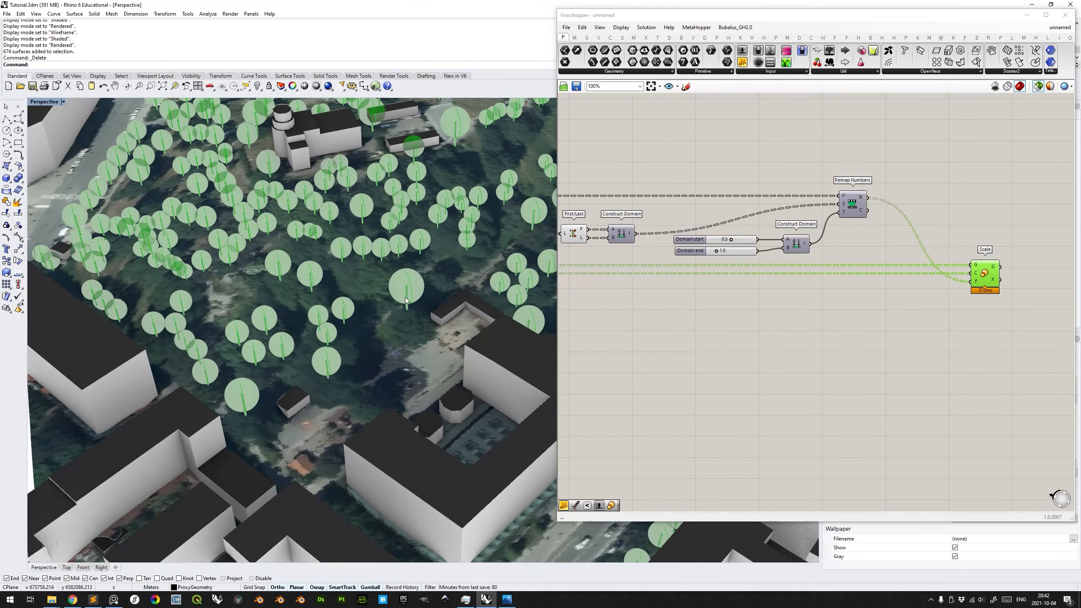
Examine the tree sizes along the street and the isolated tree between buildings at the terrain's edge.
right_click_drag(314, 232, 293, 339, "shift")
scroll(396, 294, "down", 5)
right_click_drag(407, 305, 209, 164, "shift")
scroll(362, 255, "up", 3)
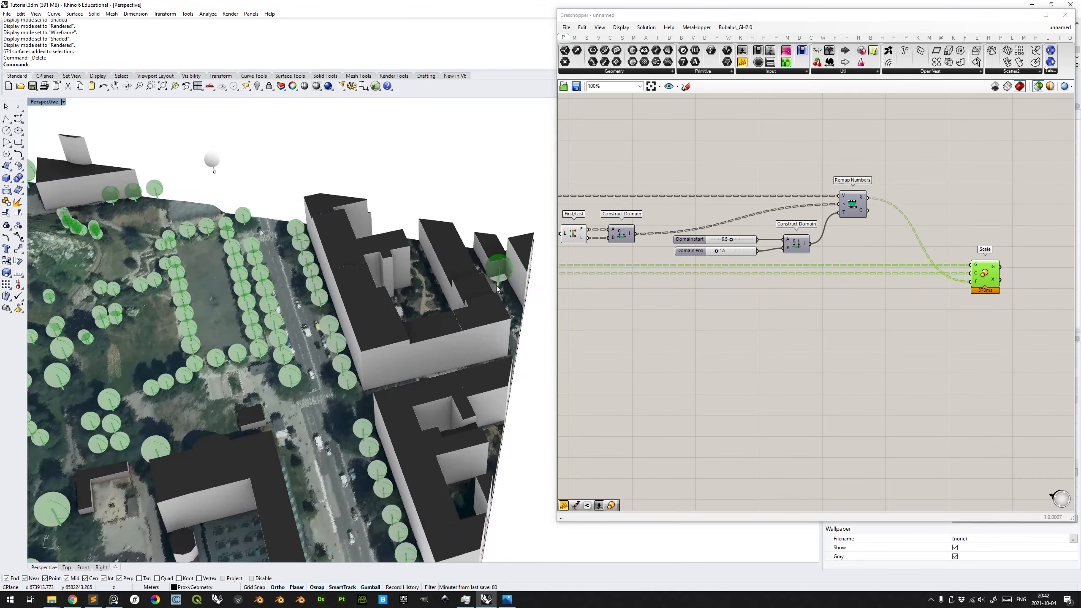
scroll(412, 328, "up", 4)
right_click_drag(413, 328, 370, 272)
scroll(362, 272, "up", 5)
right_click_drag(367, 317, 344, 267)
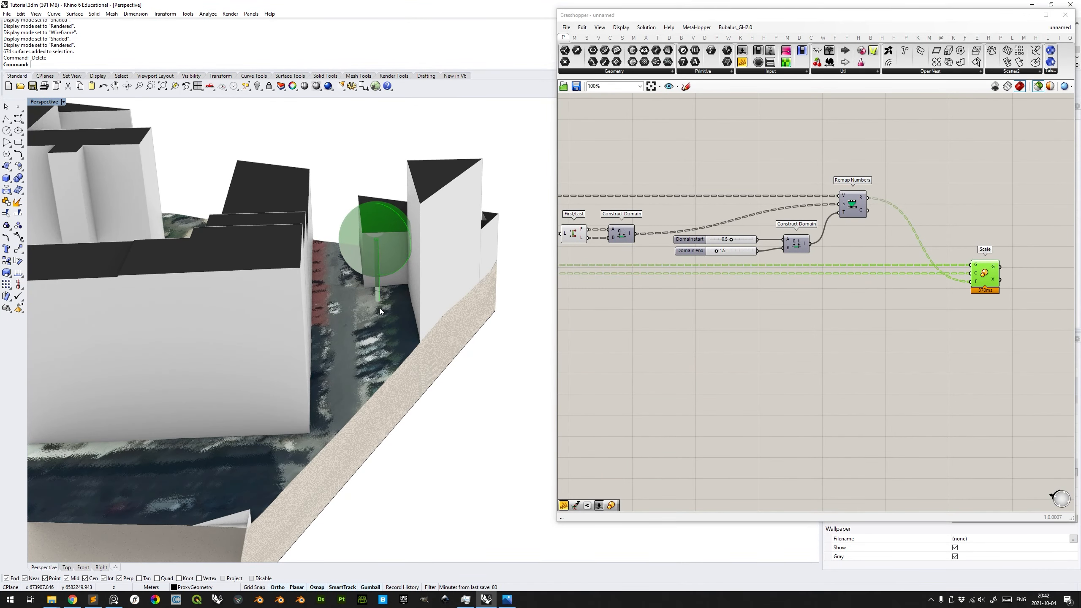
Examine the scaled trees from the street edge and across the whole hillside around the towered building.
right_click_drag(380, 308, 403, 391)
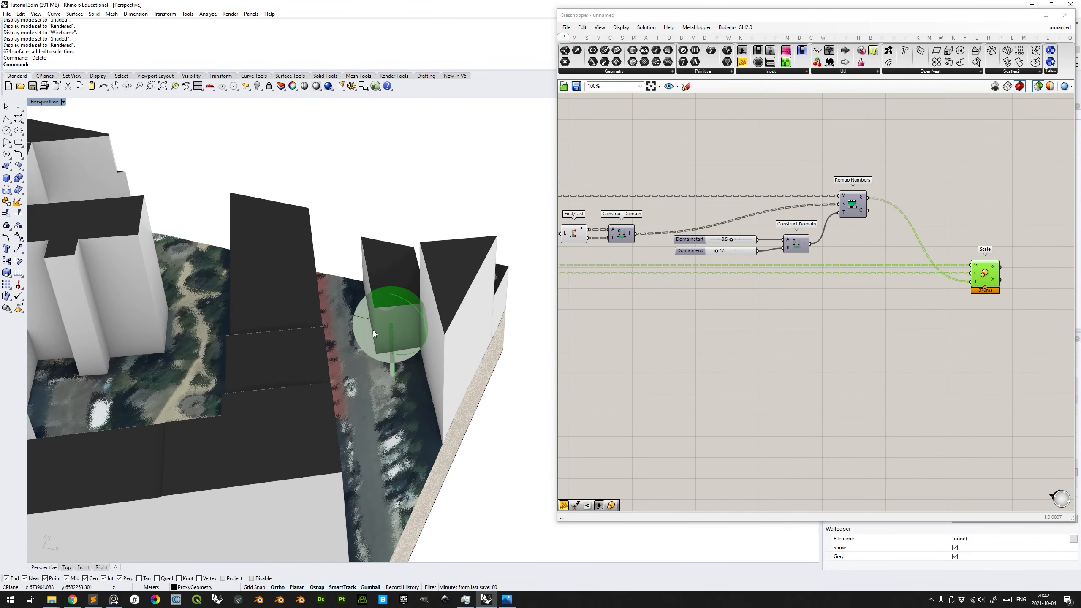
scroll(373, 331, "down", 12)
right_click_drag(447, 322, 397, 308)
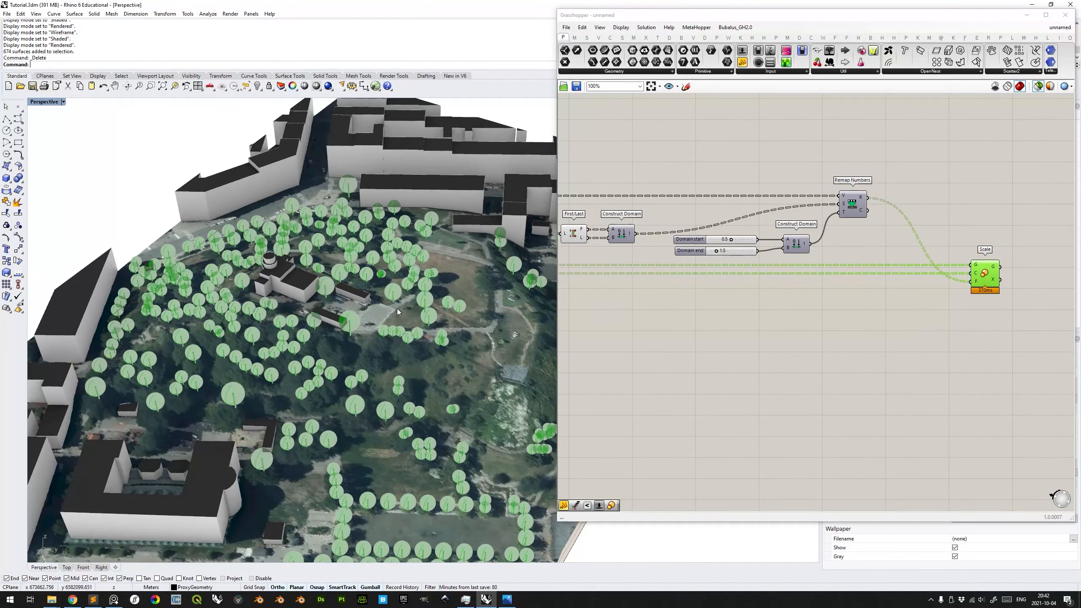
right_click_drag(287, 382, 467, 354)
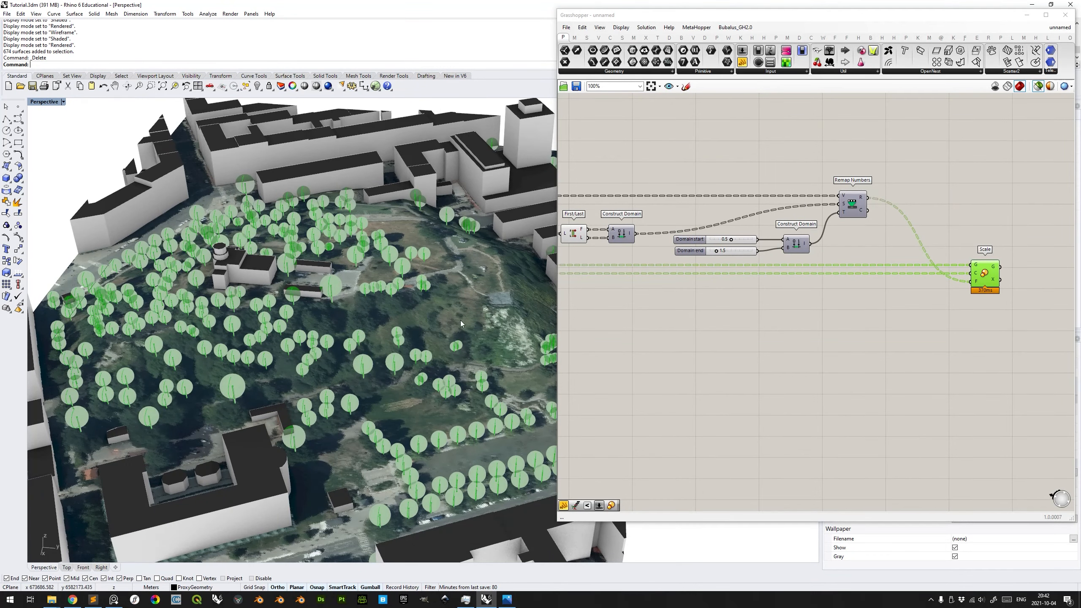
right_click_drag(368, 328, 428, 227)
right_click_drag(278, 332, 400, 309, "shift")
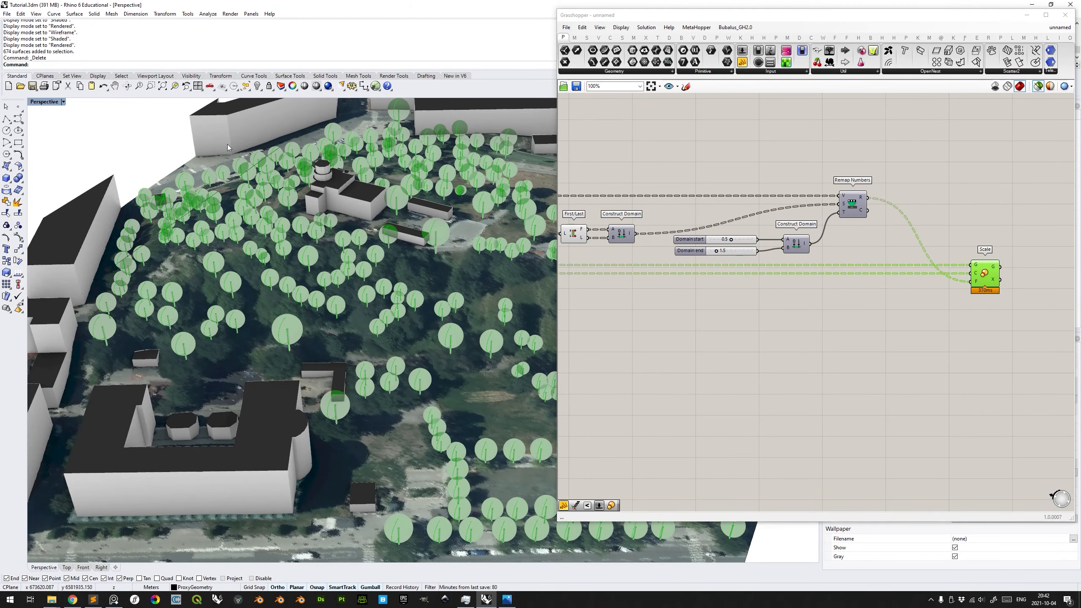
right_click_drag(1049, 251, 900, 241)
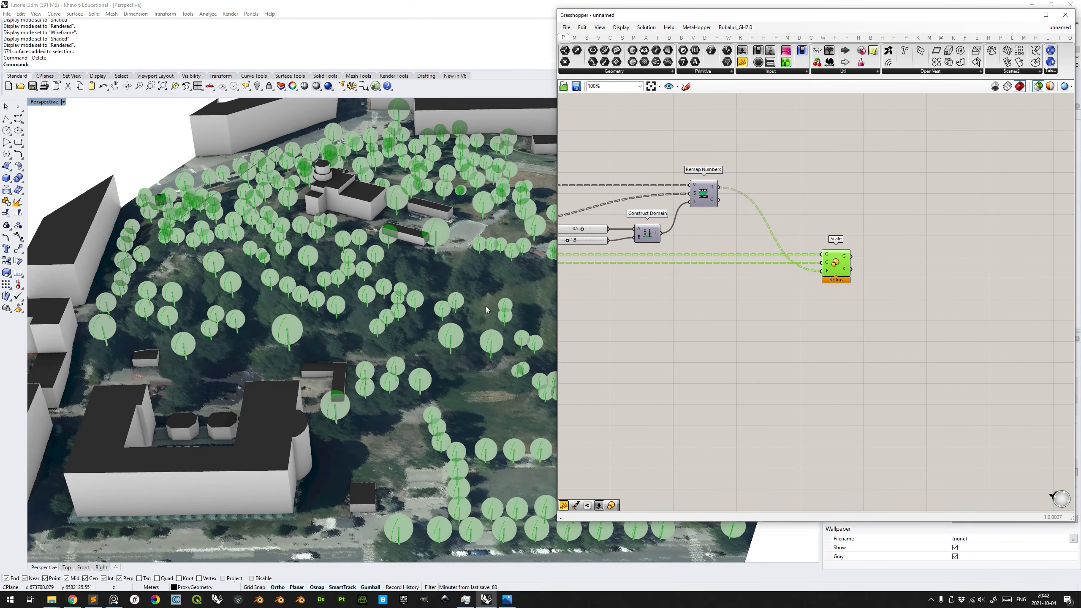
right_click_drag(531, 304, 426, 341)
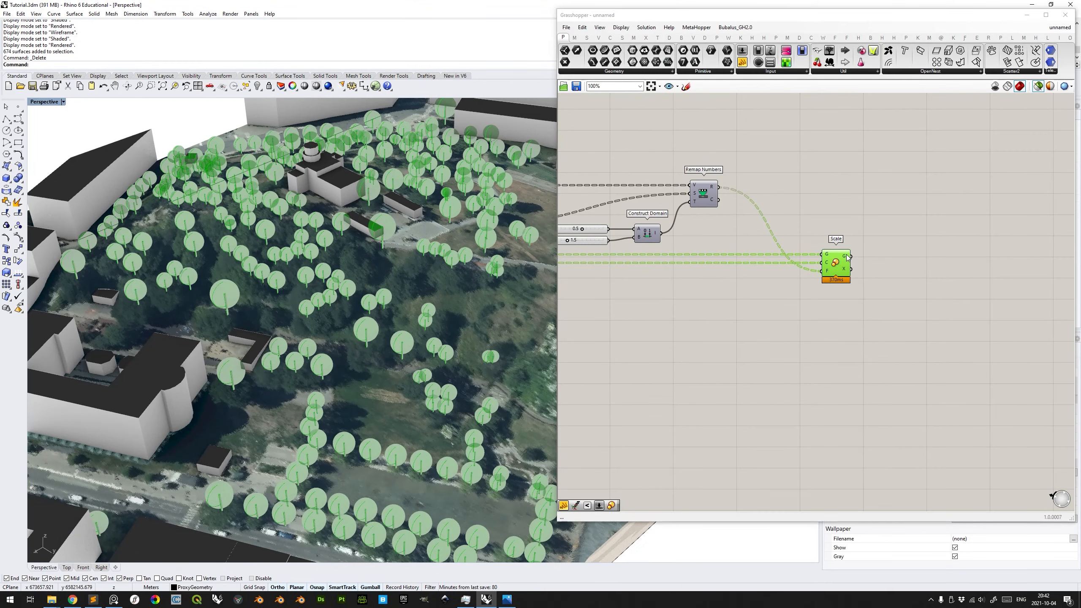
Bake the Scale component's geometry output onto the TreeProxies layer as a group.
mouse_move(846, 258)
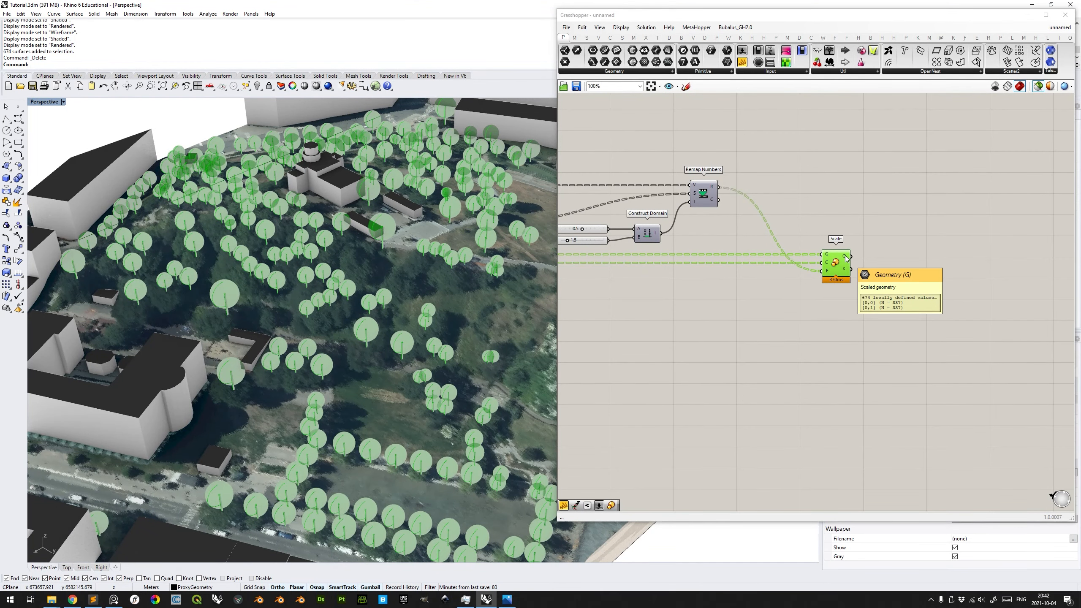
right_click(846, 258)
left_click(874, 272)
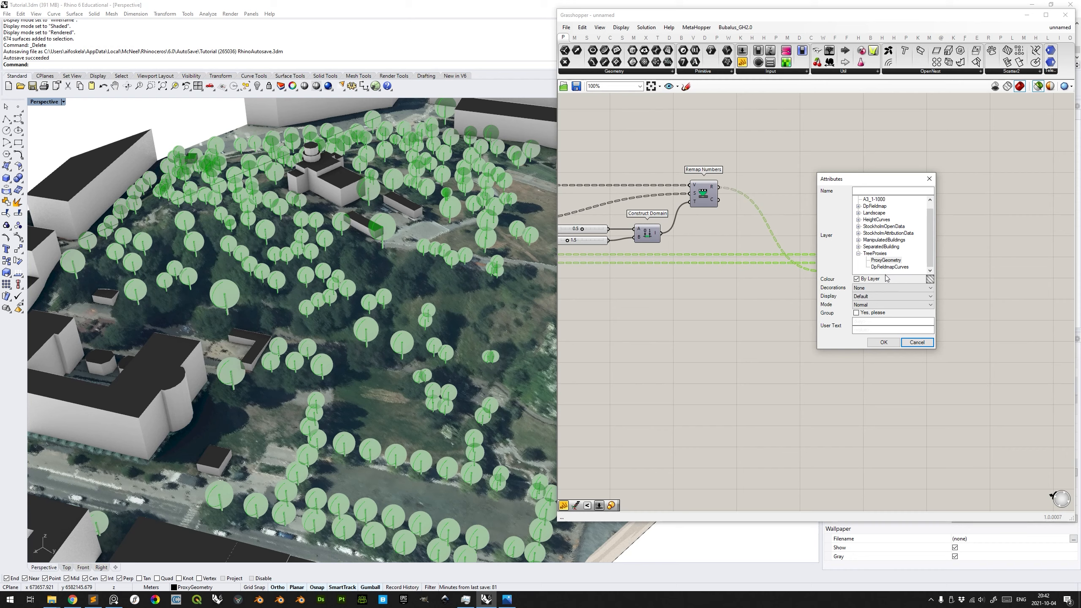
left_click(882, 254)
left_click(857, 313)
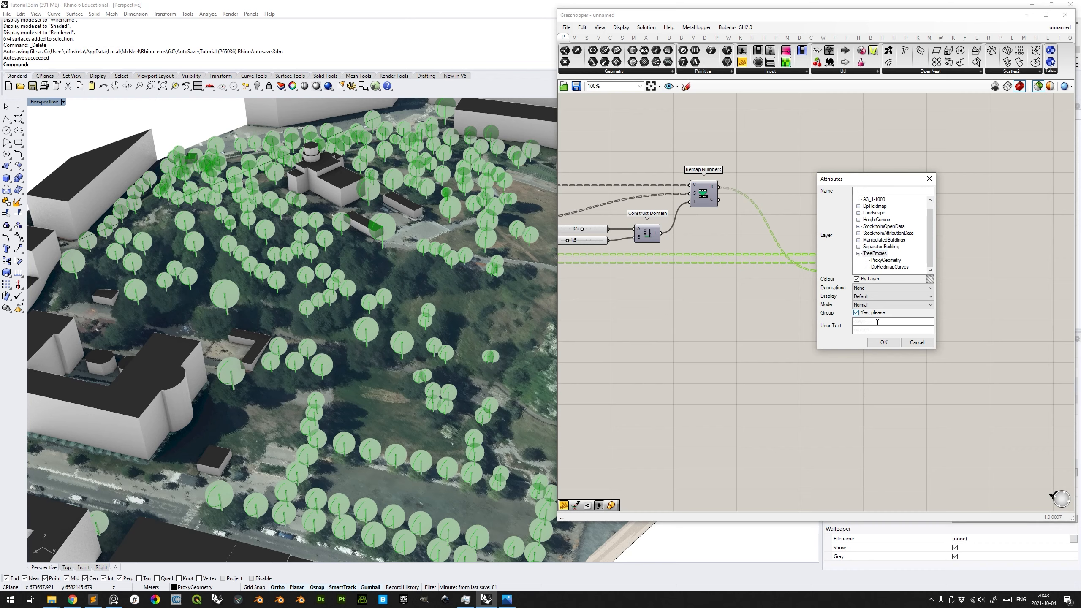
left_click(888, 343)
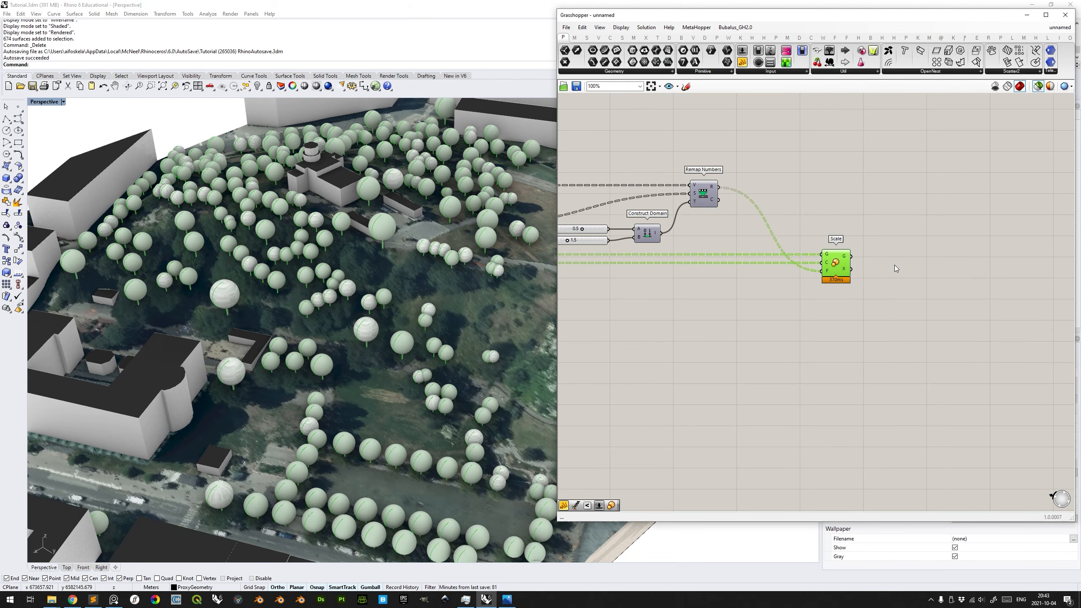
Collapse the Grasshopper window and create a layer named DistributedProxies beside ProxyGeometry under TreeProxies.
double_click(982, 16)
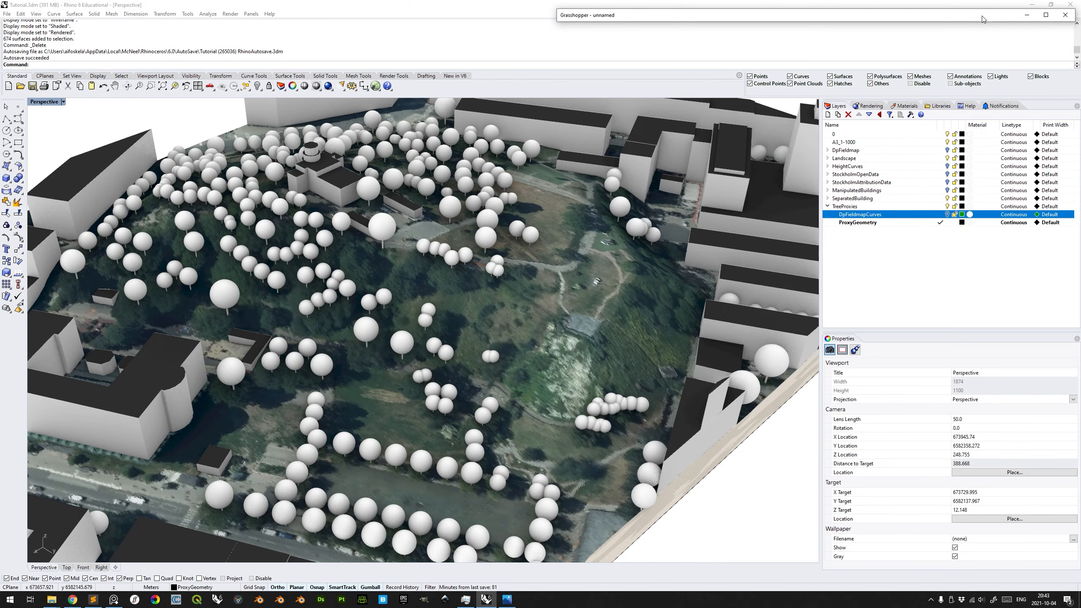
left_click(864, 223)
left_click(827, 114)
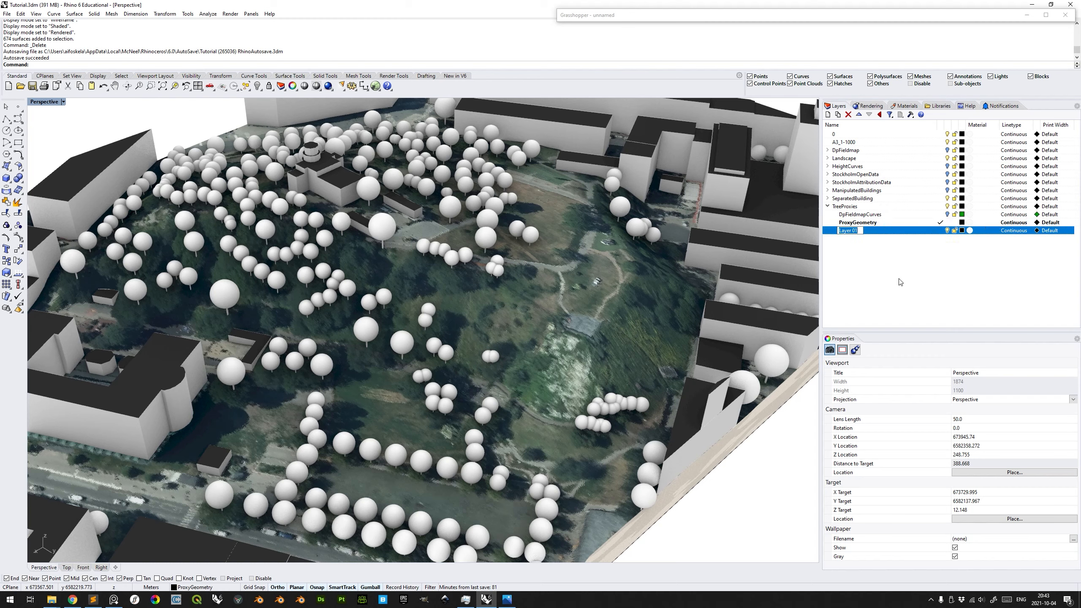
type("DistrivbutedProxies")
key("Return")
Move the baked tree group to the DistributedProxies layer and make layer 0 current.
left_click(488, 219)
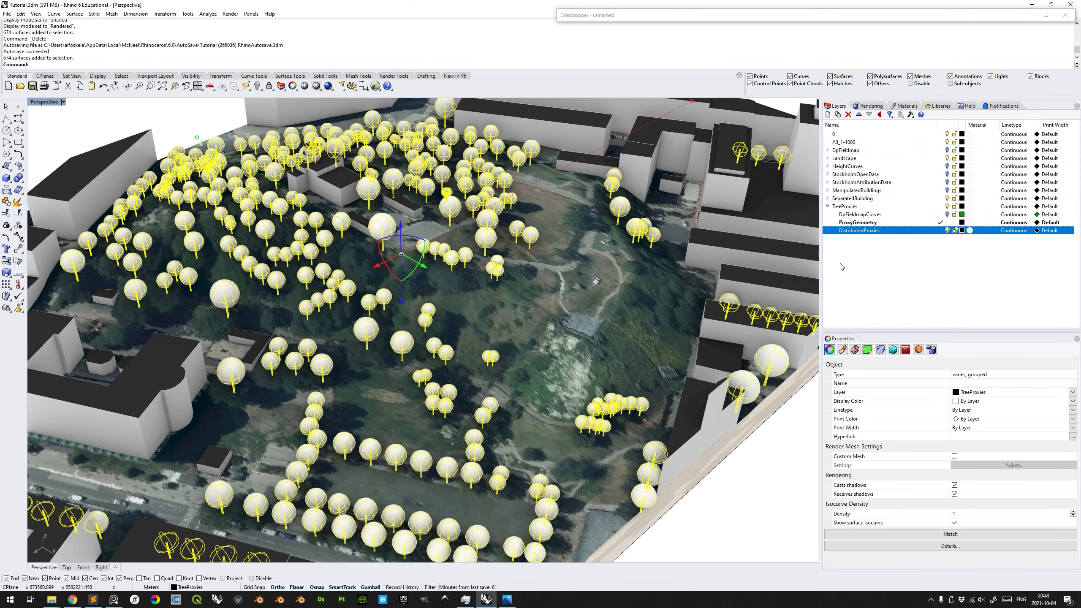
right_click(870, 233)
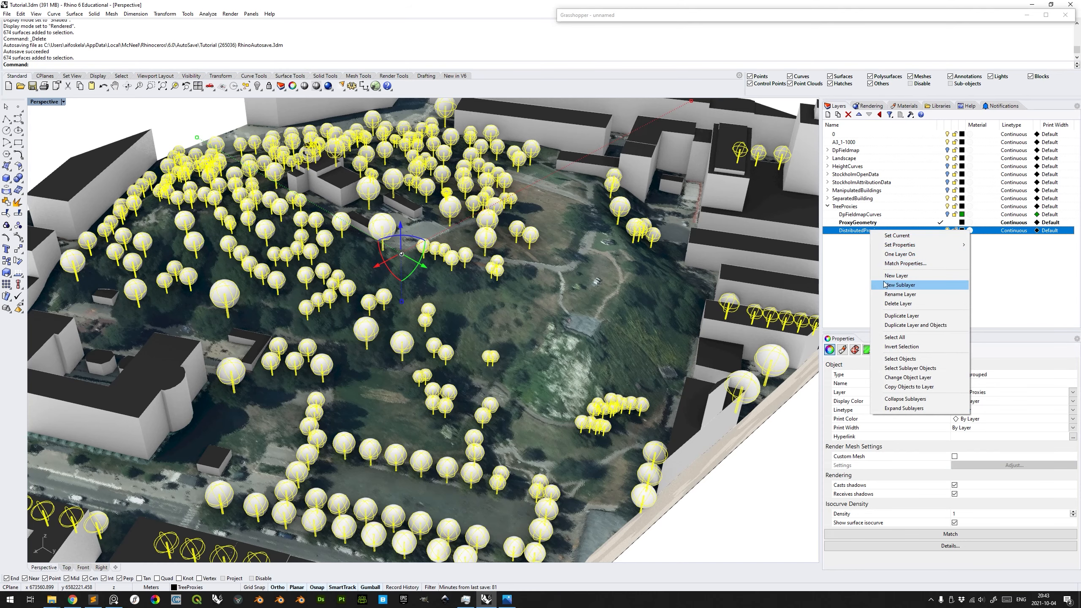
left_click(908, 377)
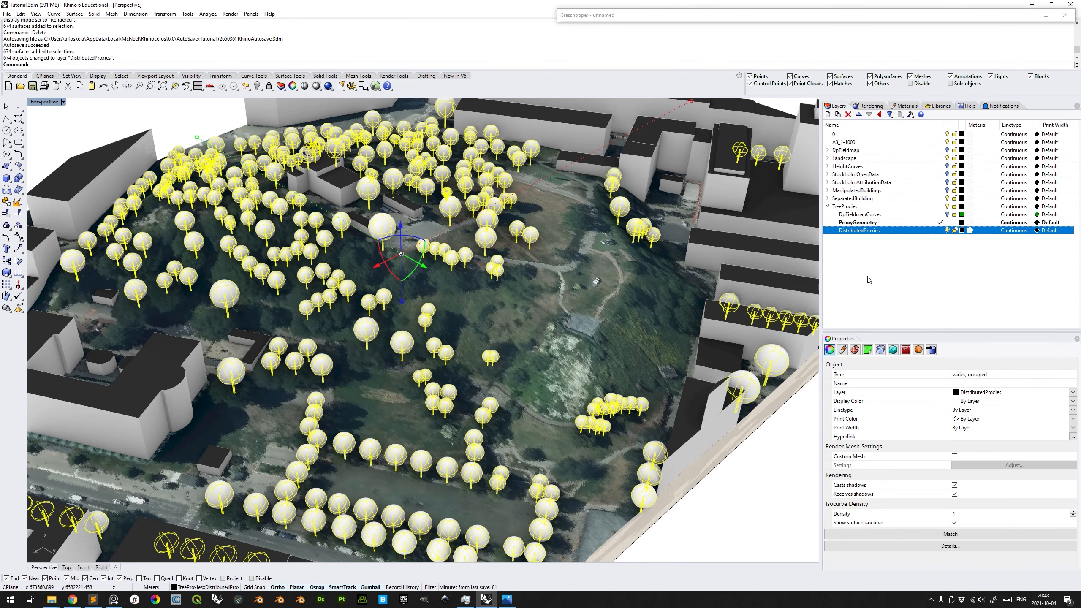
left_click(777, 460)
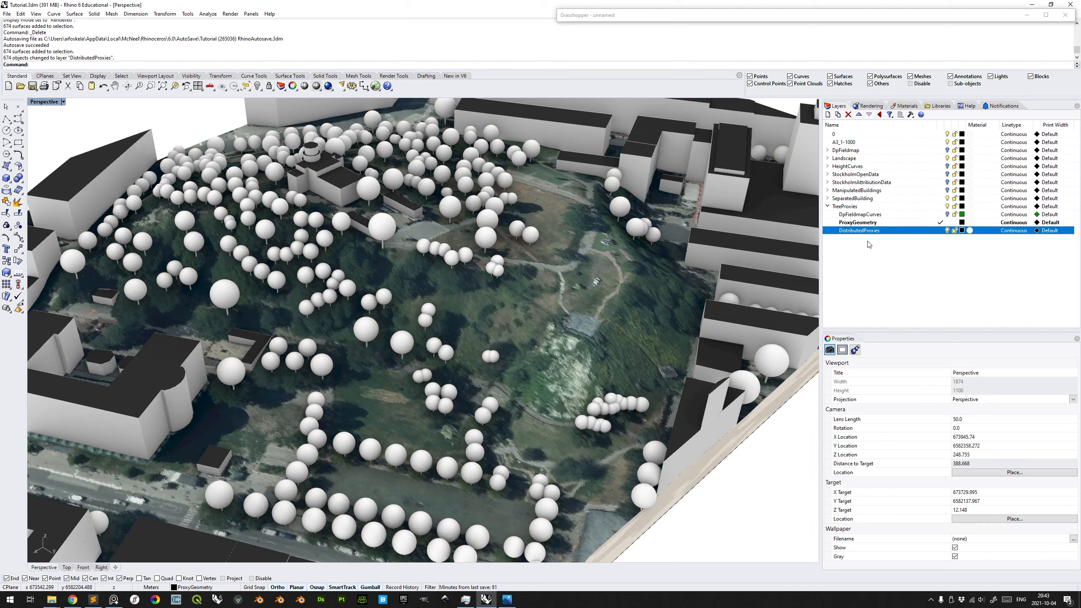
left_click(940, 135)
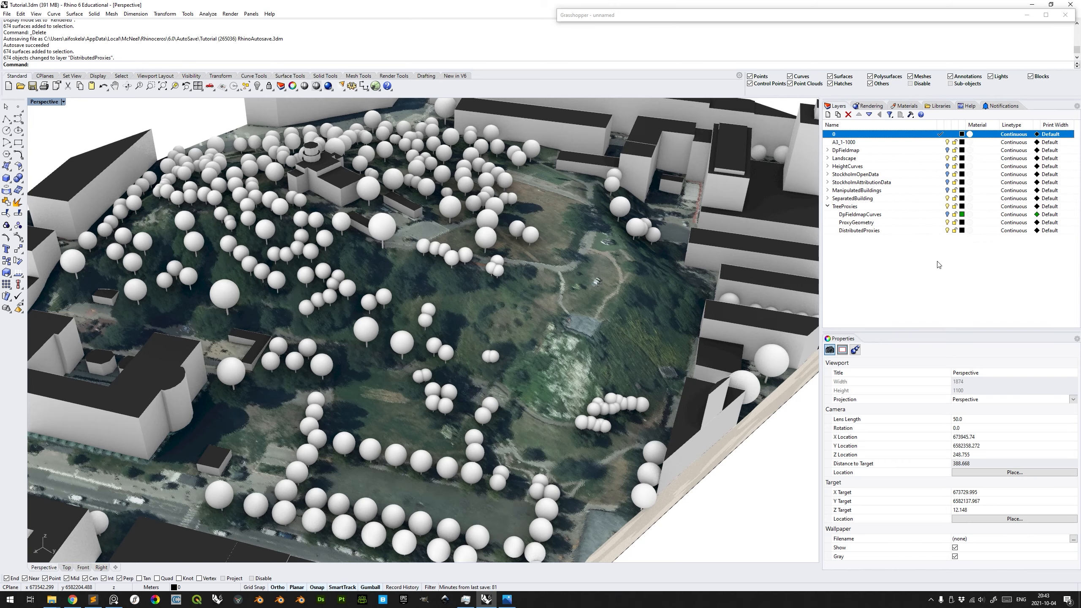
Select the original proxy objects on the ProxyGeometry layer to locate them beside the terrain, and hide that layer.
right_click(877, 224)
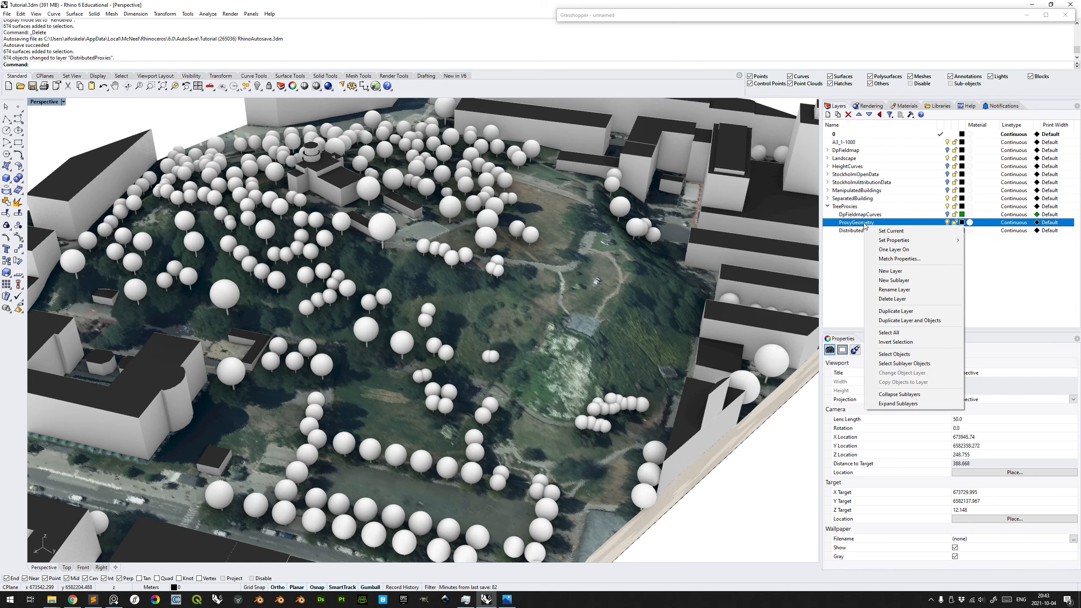
left_click(893, 357)
scroll(681, 324, "down", 5)
right_click_drag(646, 344, 597, 292, "shift")
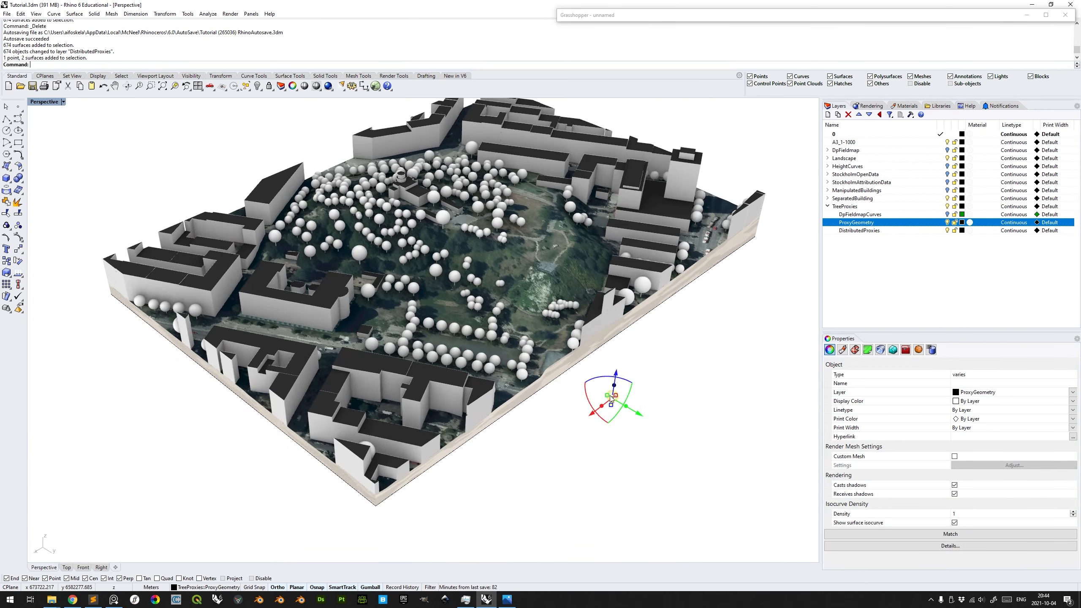
scroll(613, 396, "up", 5)
right_click_drag(623, 399, 658, 338)
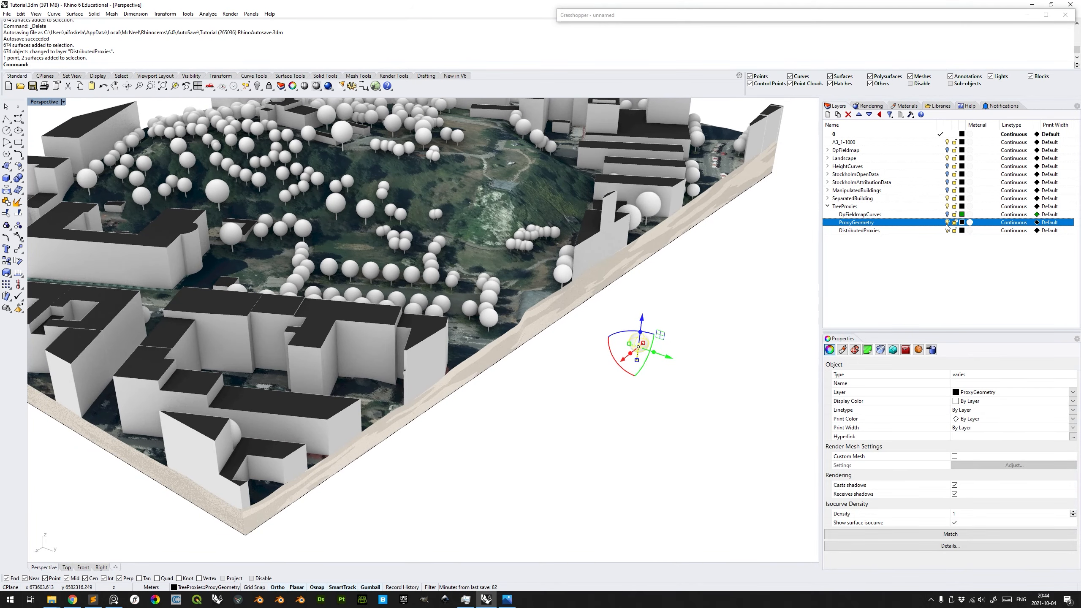
left_click(787, 283)
Ungroup the distributed trees on the terrain.
right_click_drag(629, 309, 646, 326)
right_click_drag(481, 222, 535, 282, "shift")
scroll(516, 279, "down", 2)
scroll(515, 276, "up", 4)
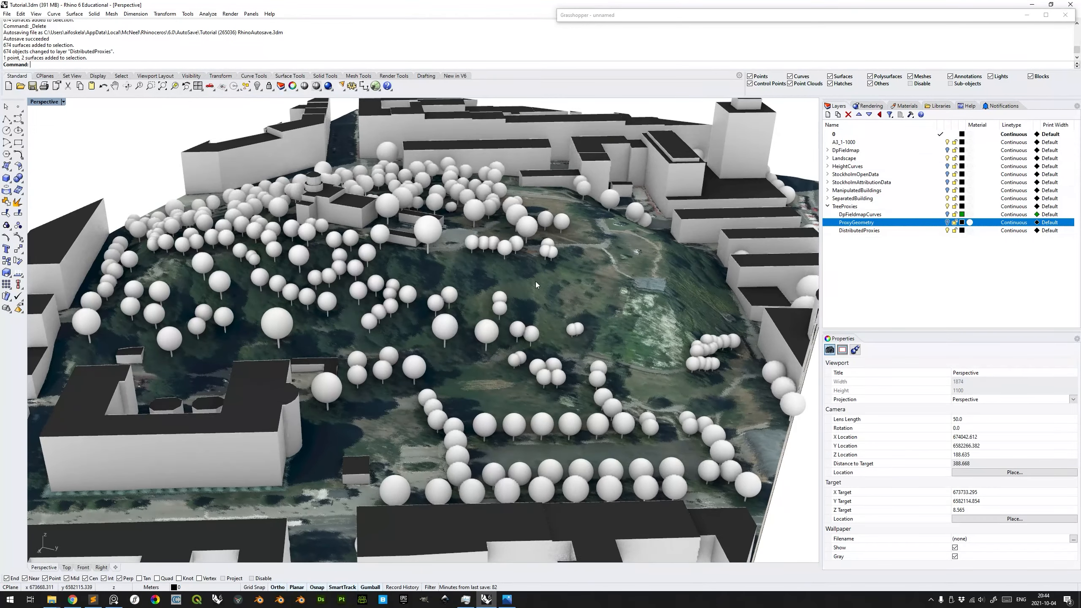
left_click(531, 230)
right_click_drag(662, 319, 585, 295)
key("ctrl+shift+g")
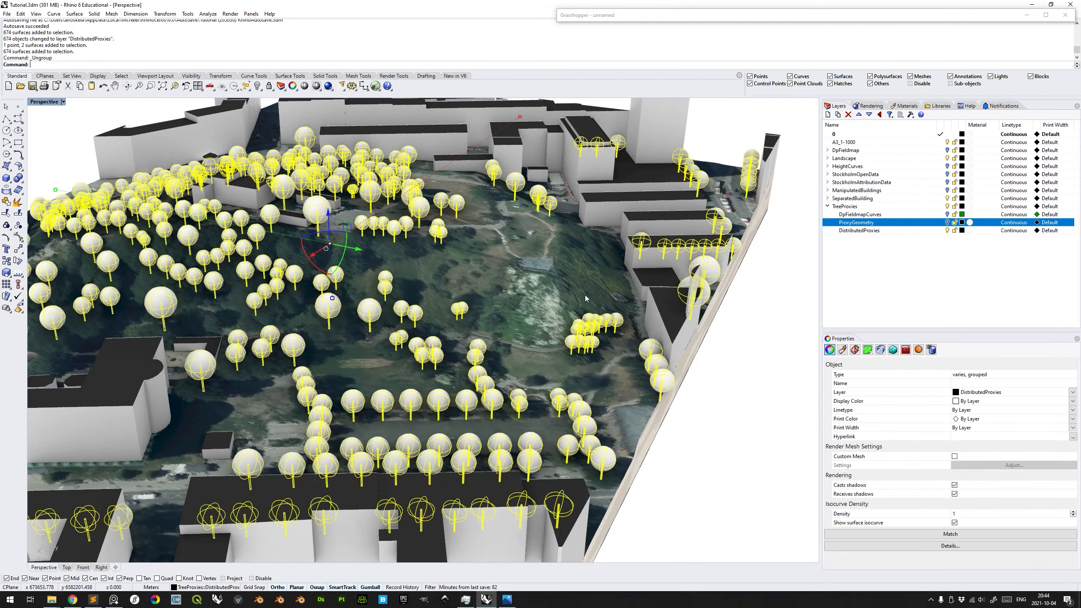
left_click(731, 336)
Compare the object types of one tree's spherical crown and one trunk near the terrain's edge.
scroll(661, 354, "up", 5)
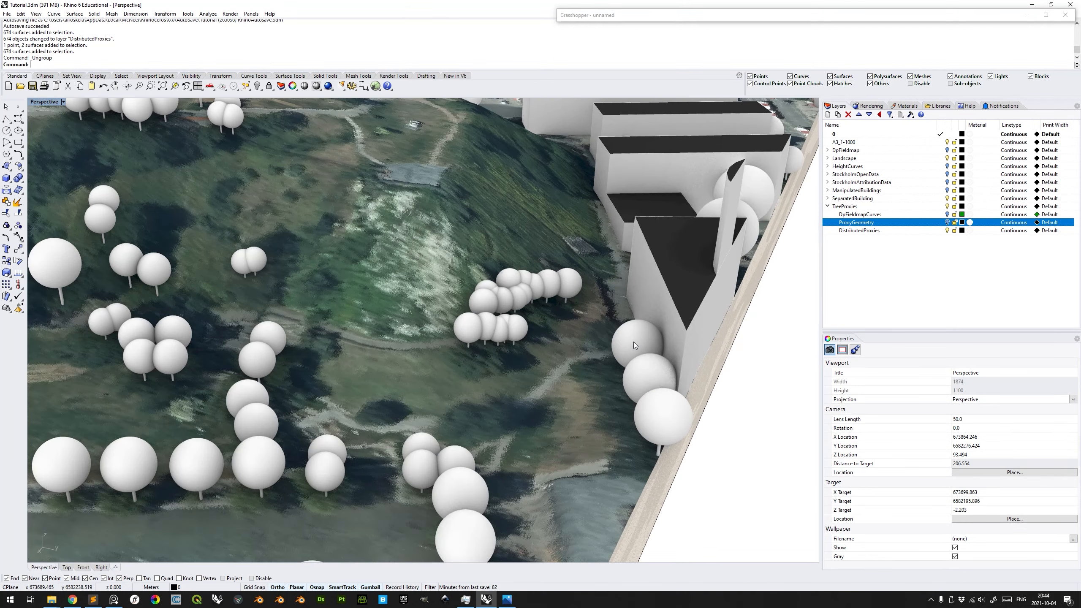
left_click(633, 342)
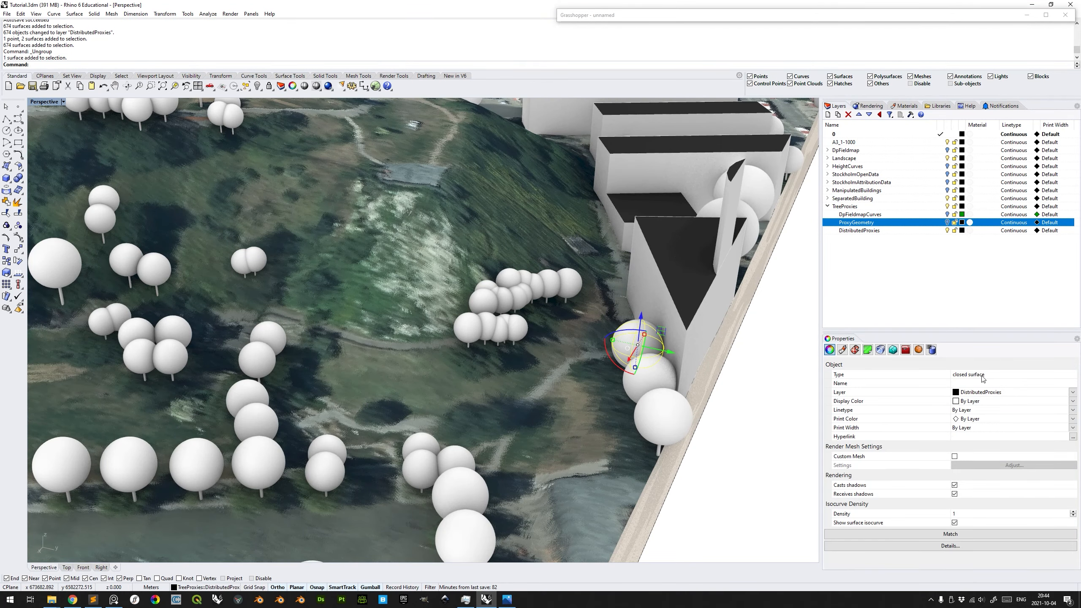
right_click_drag(670, 426, 603, 314)
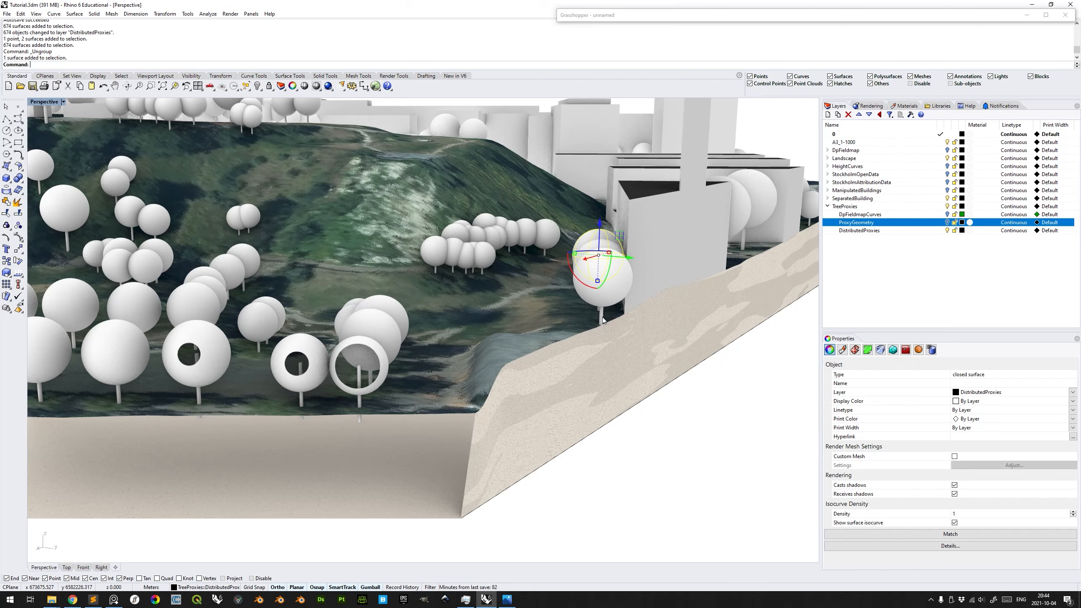
left_click(603, 320)
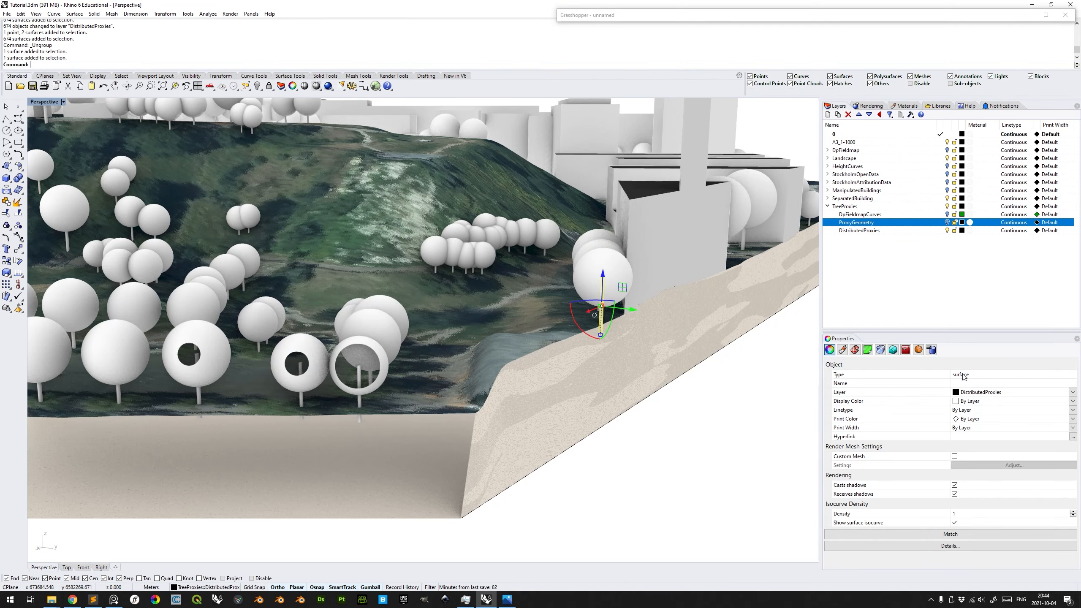
scroll(635, 359, "down", 5)
right_click_drag(635, 359, 714, 386)
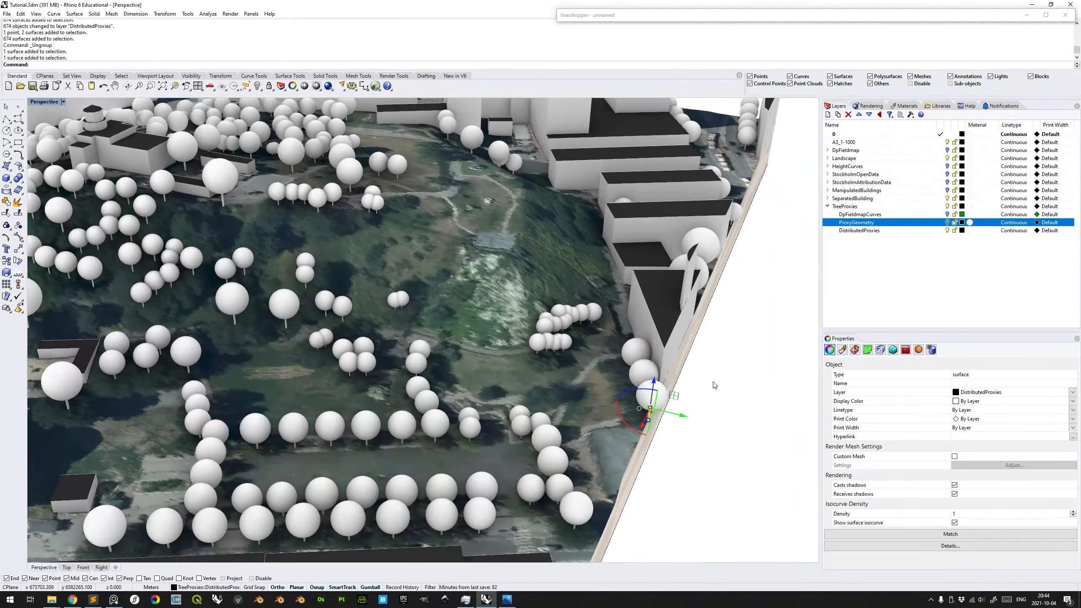
left_click(714, 398)
Try to isolate the tree trunks by selecting all open surfaces with SelOpenSrf.
scroll(714, 399, "down", 5)
type("SelOpenS")
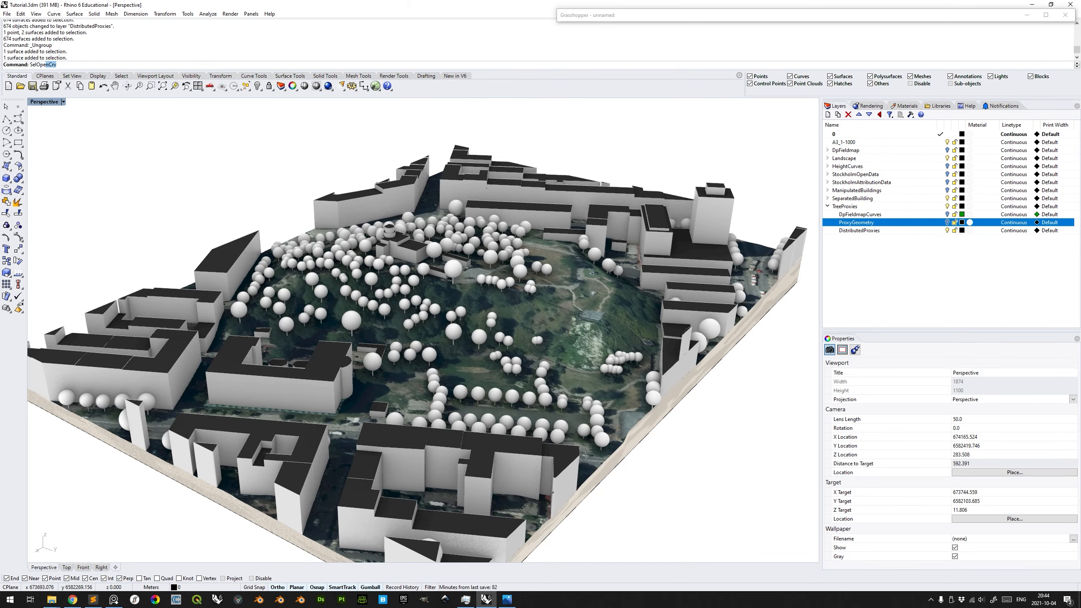
key("Return")
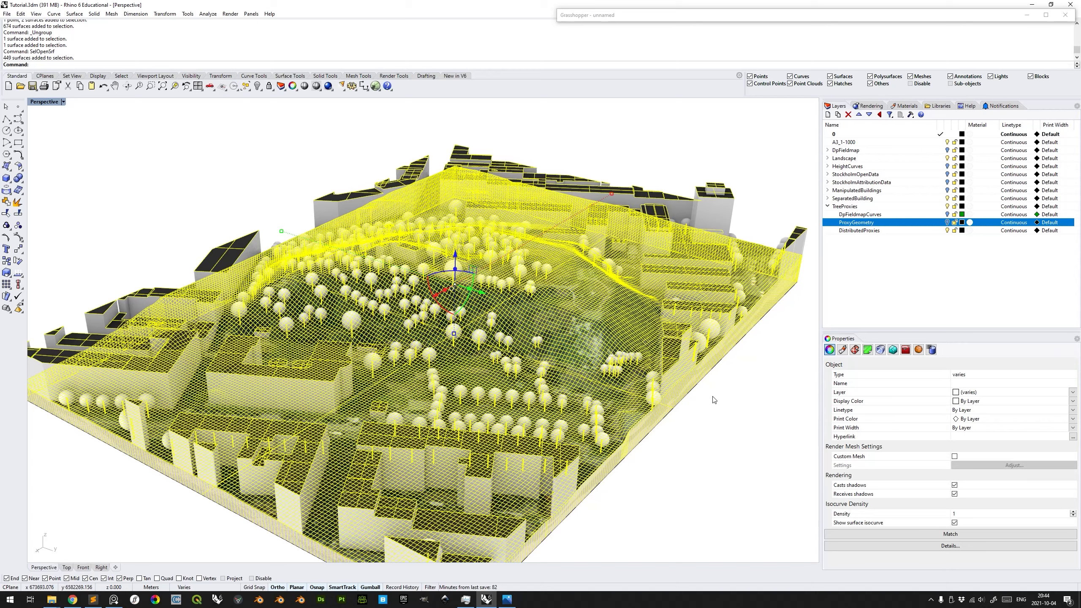
left_click(713, 399)
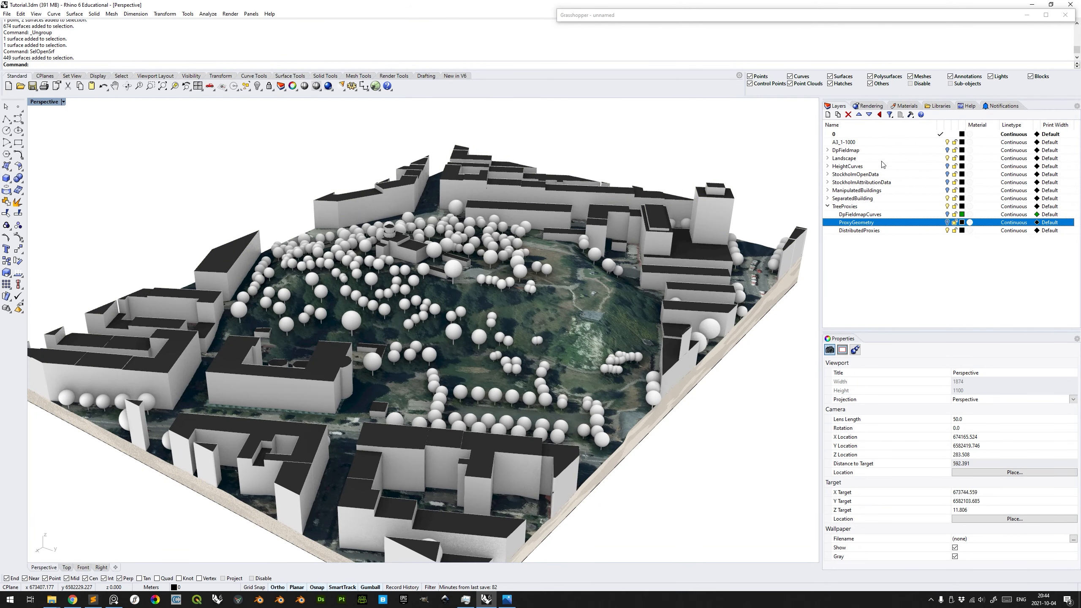
Lock the Landscape, A3_1-1000 and SeparatedBuilding layers.
left_click(955, 159)
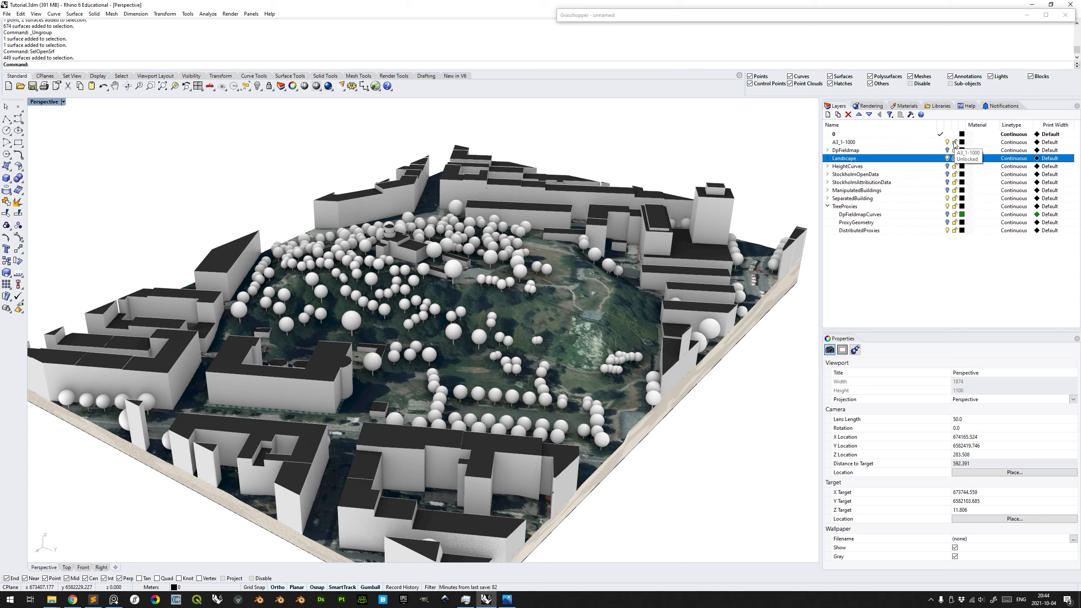
left_click(954, 143)
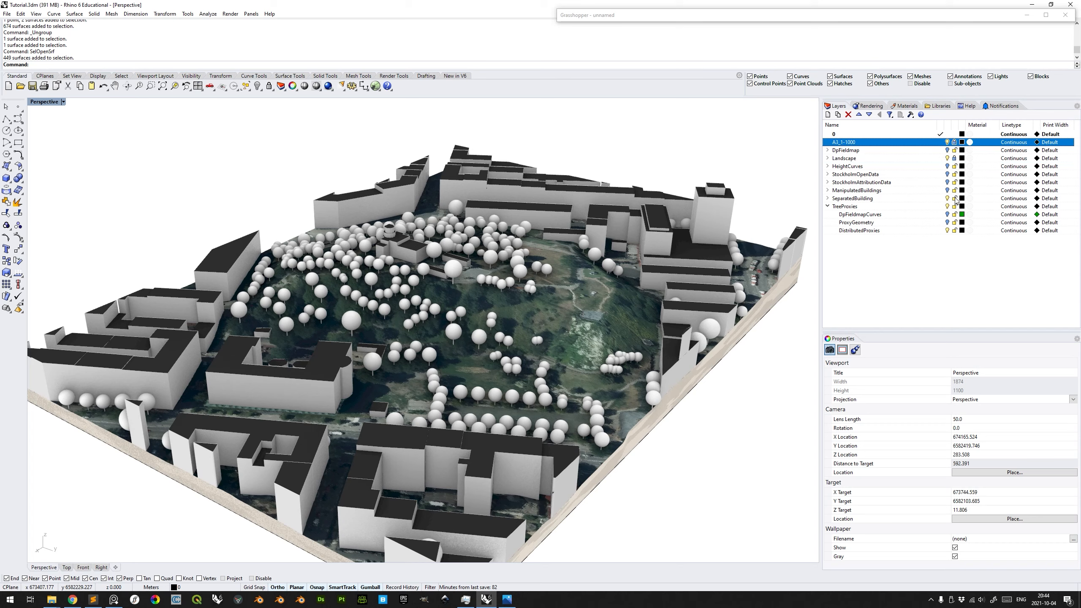
left_click(955, 199)
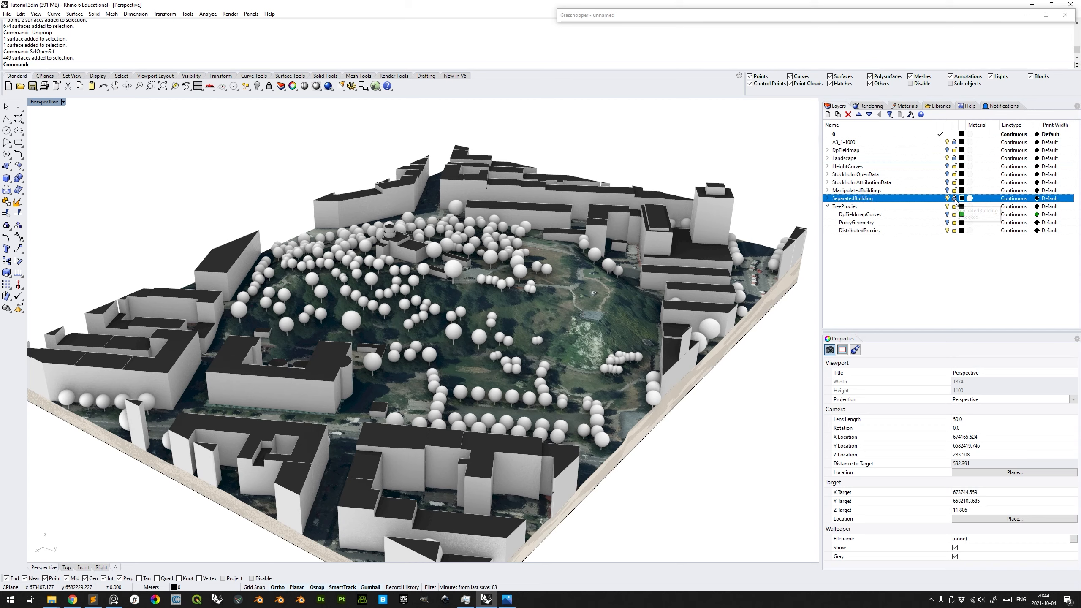
Select all the trees' open trunk surfaces with SelOpenSrf.
left_click(827, 206)
left_click(827, 207)
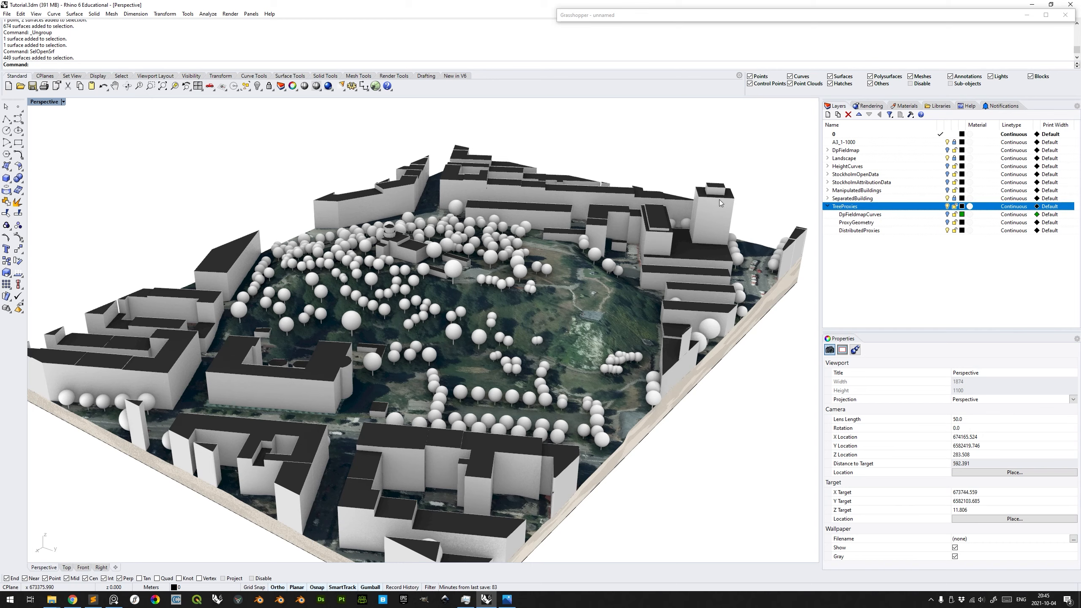
type("SelOpenSrf")
key("Return")
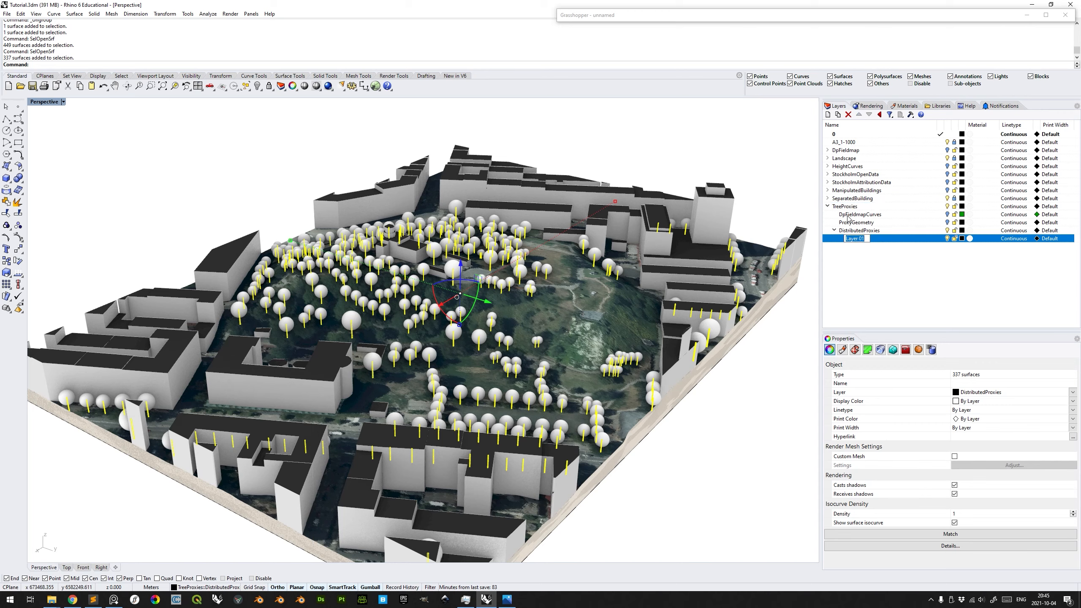
Name the new DistributedProxies sublayer Trunks and move the selected trunk surfaces onto it.
type("Ti")
key("Return")
right_click(870, 238)
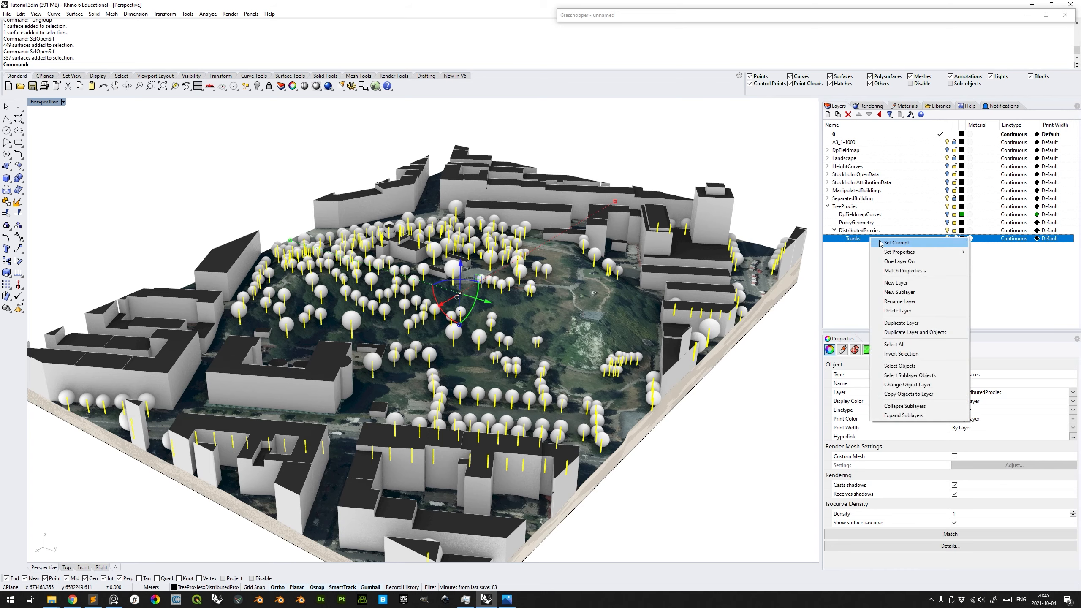
left_click(920, 385)
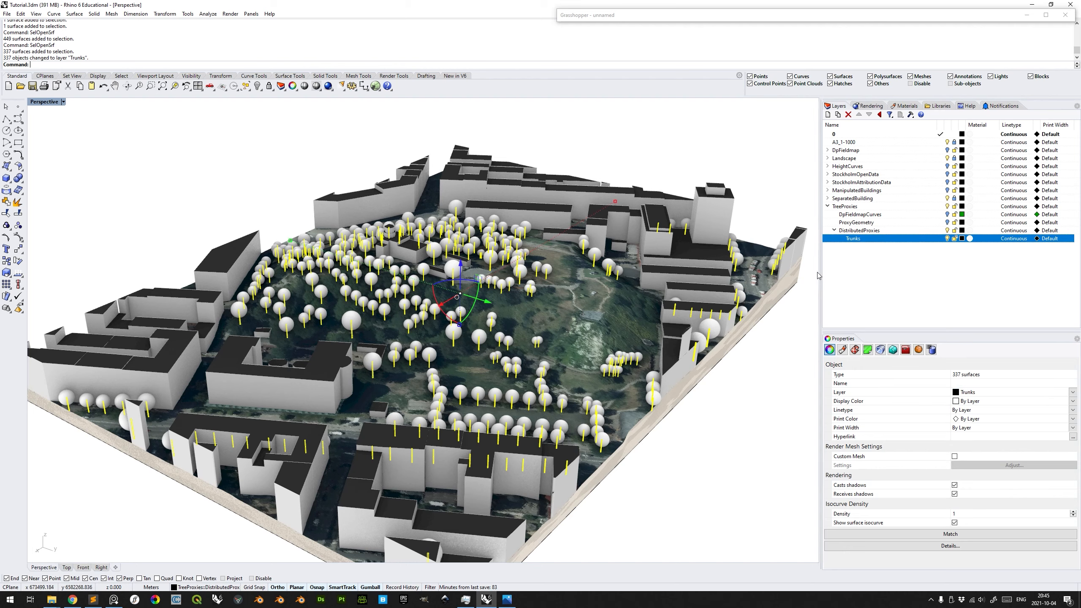
Hide the Trunks layer and select all crown spheres remaining on the DistributedProxies layer.
left_click(947, 239)
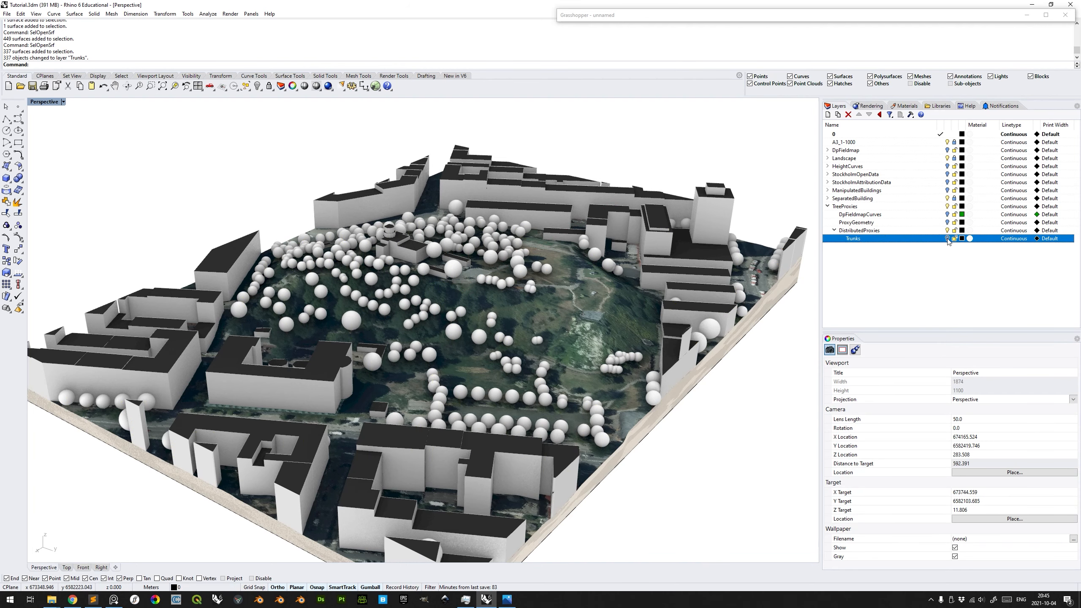
right_click(862, 231)
left_click(898, 359)
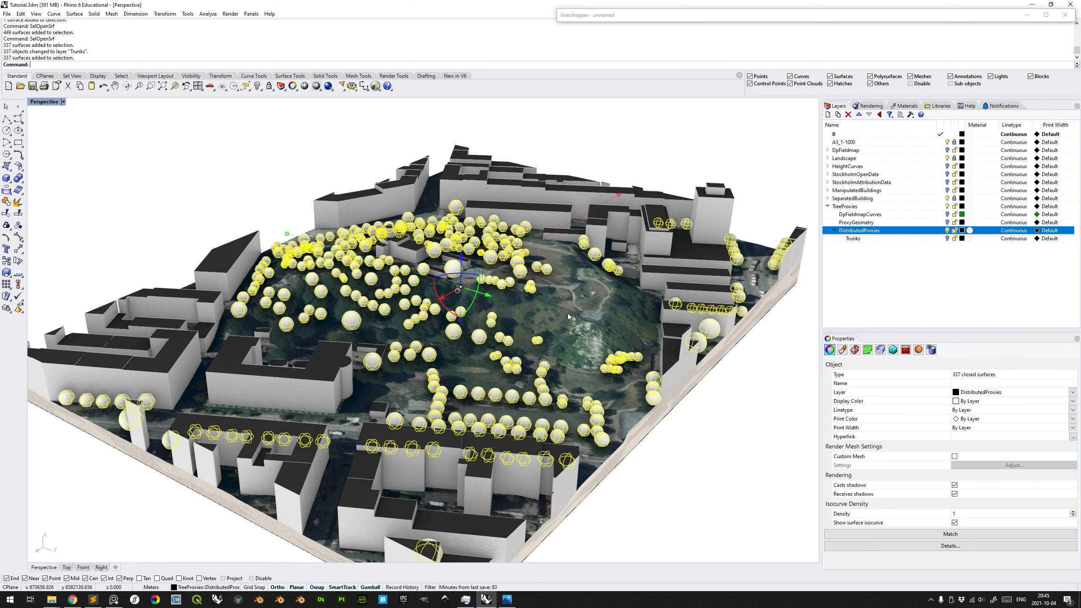
Create a Foliage layer beside Trunks under DistributedProxies, move the selected crowns onto it and clear the selection.
left_click(868, 238)
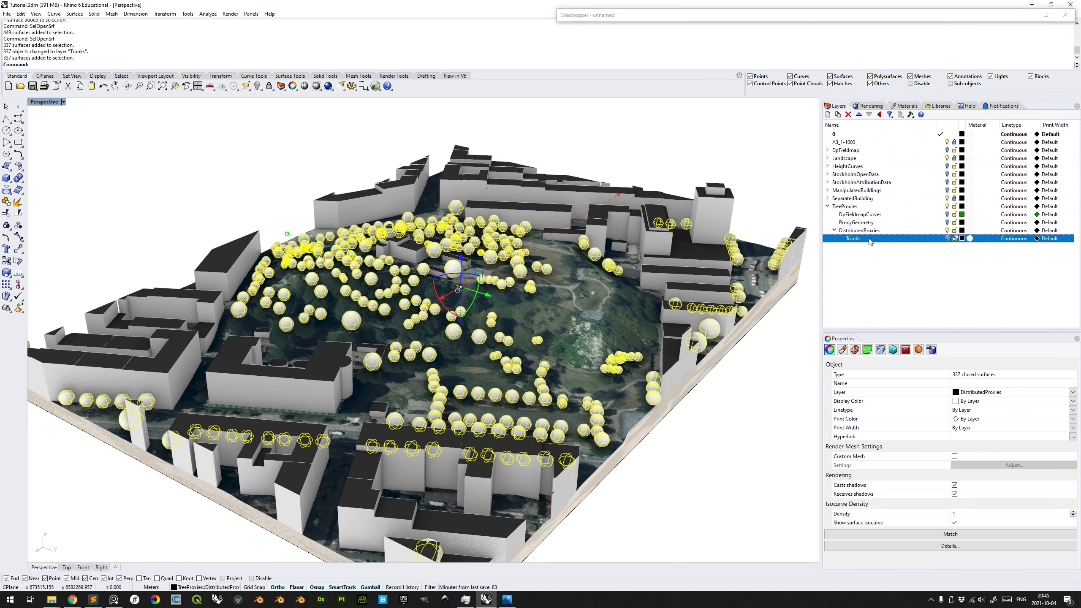
left_click(828, 115)
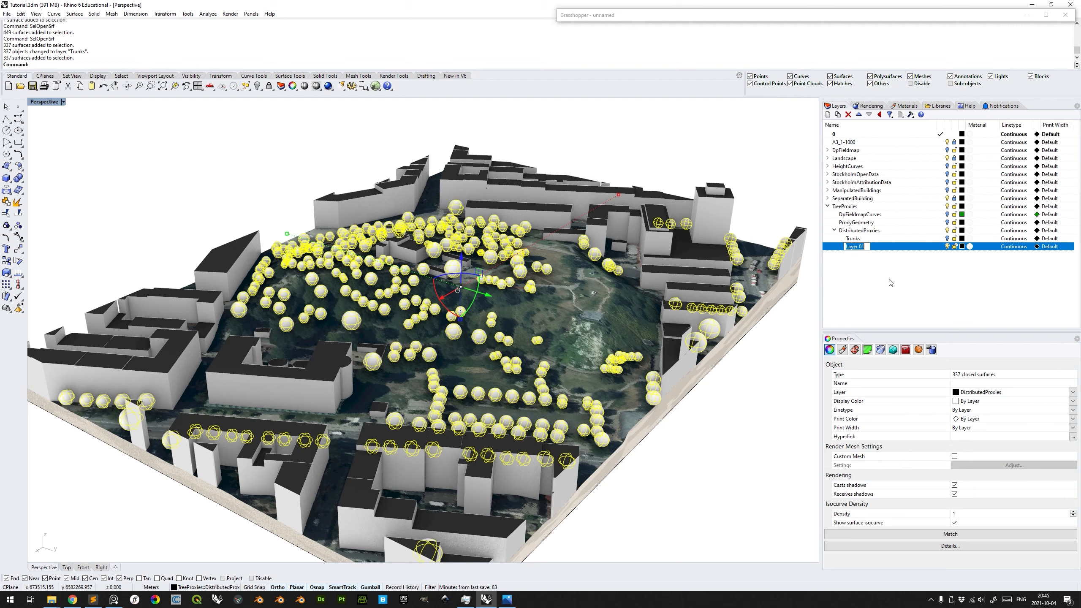
type("Foliage")
key("Return")
right_click(863, 250)
left_click(894, 395)
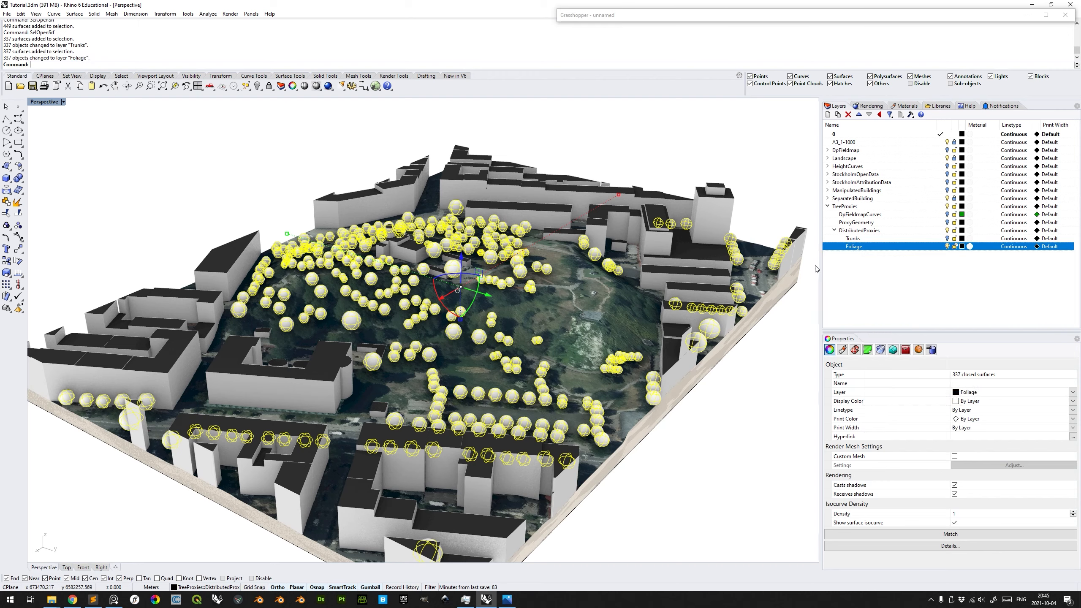
key("Escape")
Make the Trunks layer visible again and toggle the Foliage layer off and on to check the separation.
left_click(947, 239)
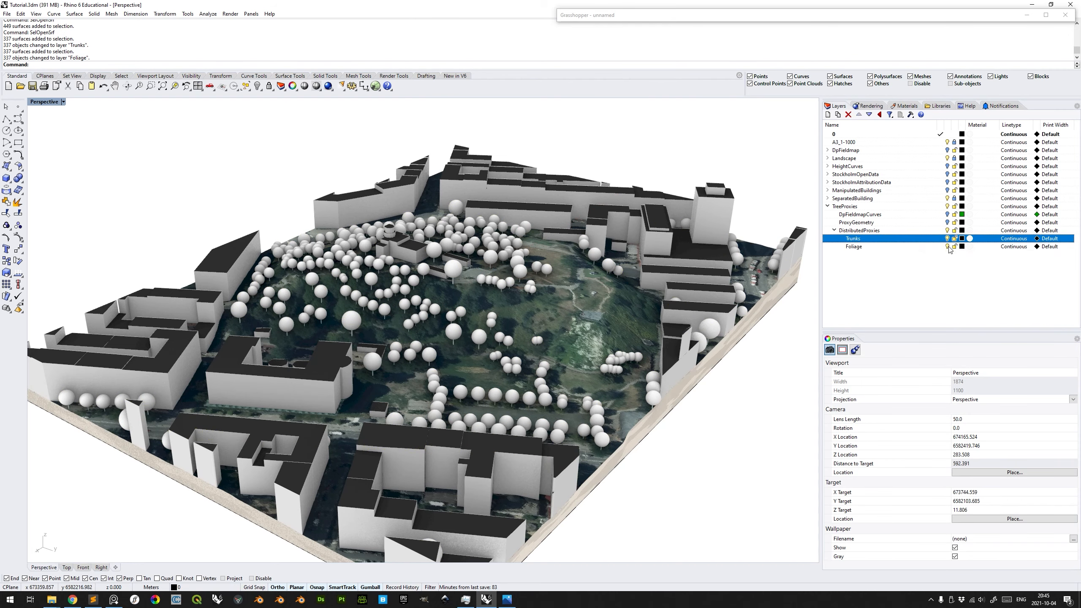
left_click(948, 247)
left_click(948, 247)
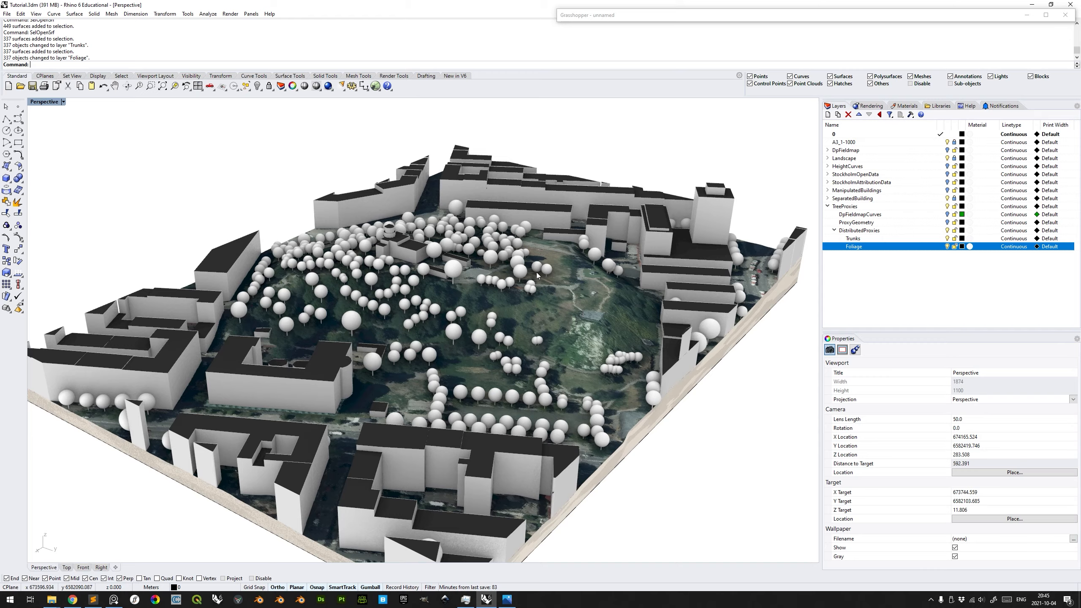
right_click_drag(529, 263, 510, 279)
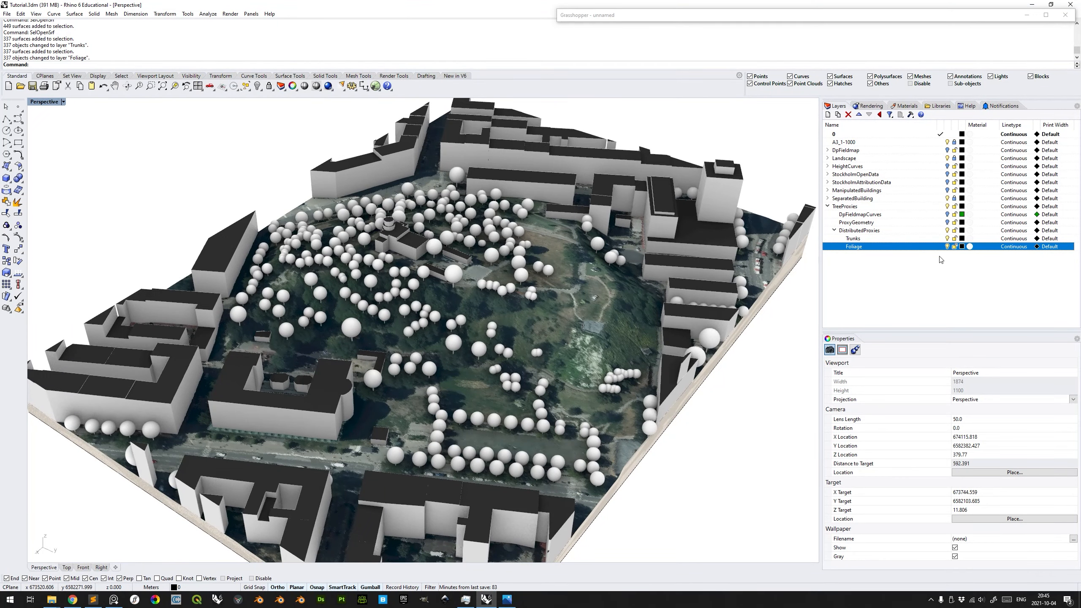
Replace the Trunks layer's default material with a new Paint material.
left_click(881, 239)
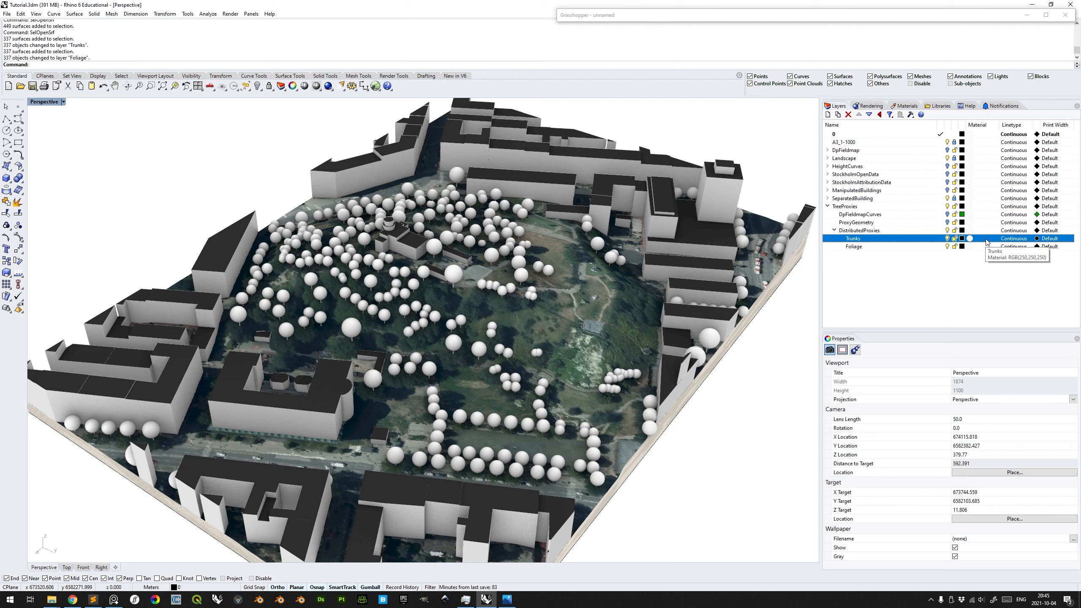
left_click(985, 240)
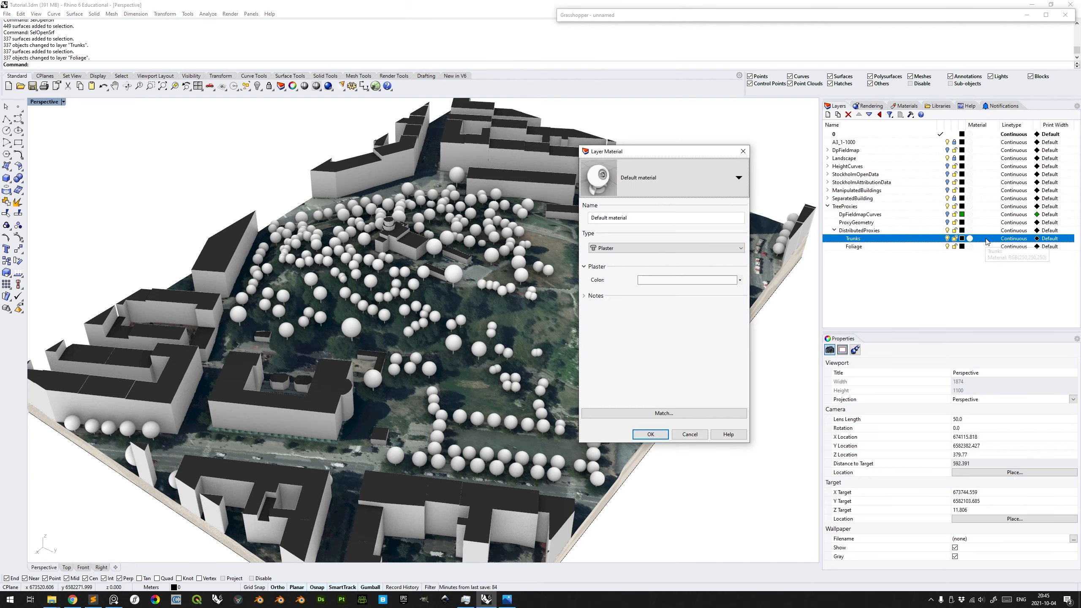
left_click(739, 178)
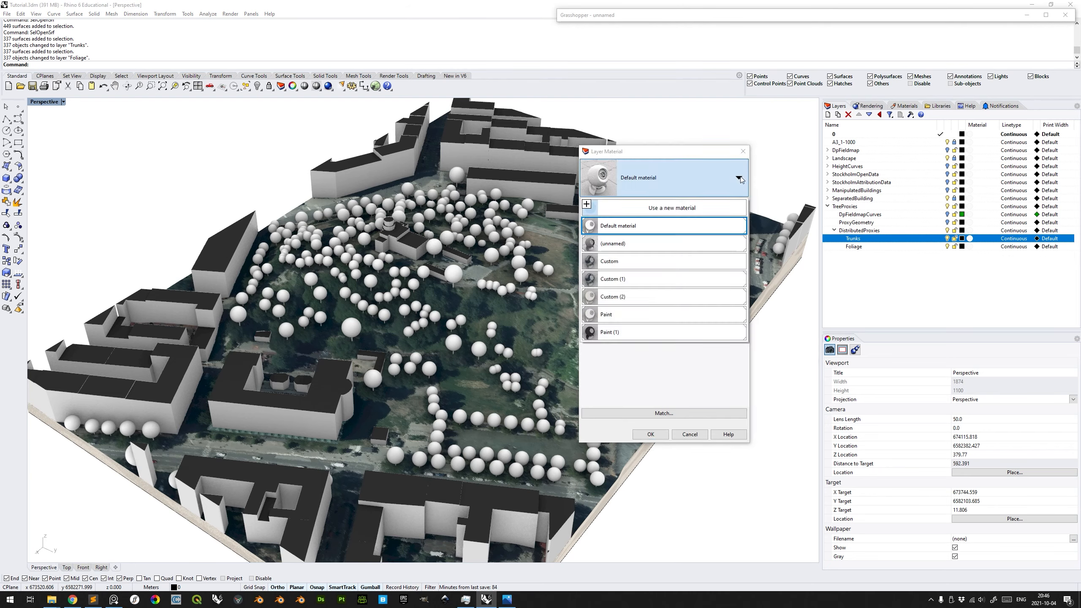
left_click(718, 208)
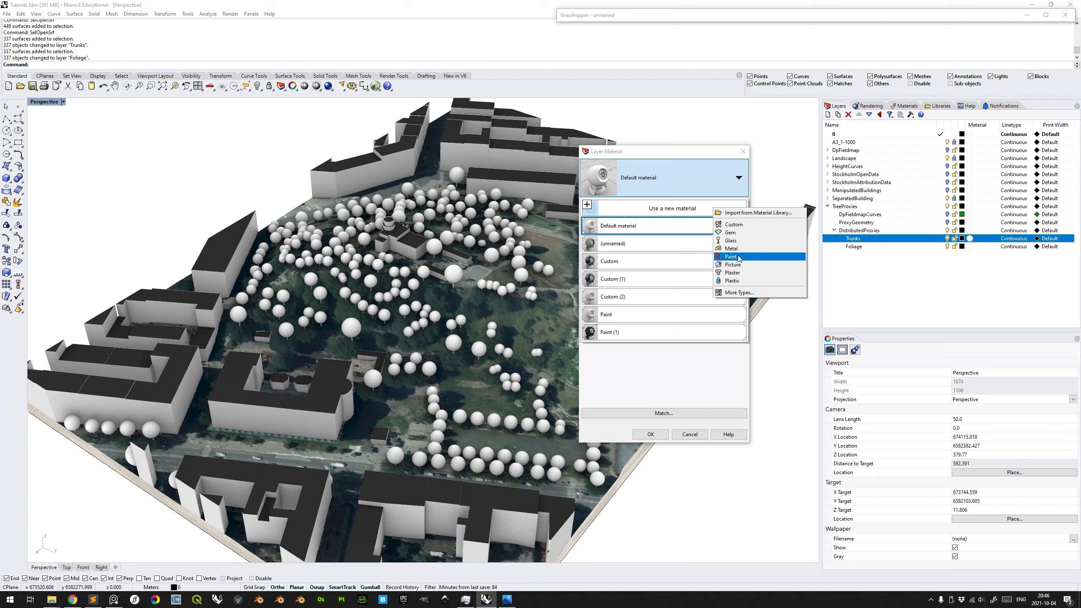
left_click(731, 257)
Set the trunk material's colour to a dark brown and apply it to the layer.
left_click_drag(731, 297, 615, 292)
left_click(725, 283)
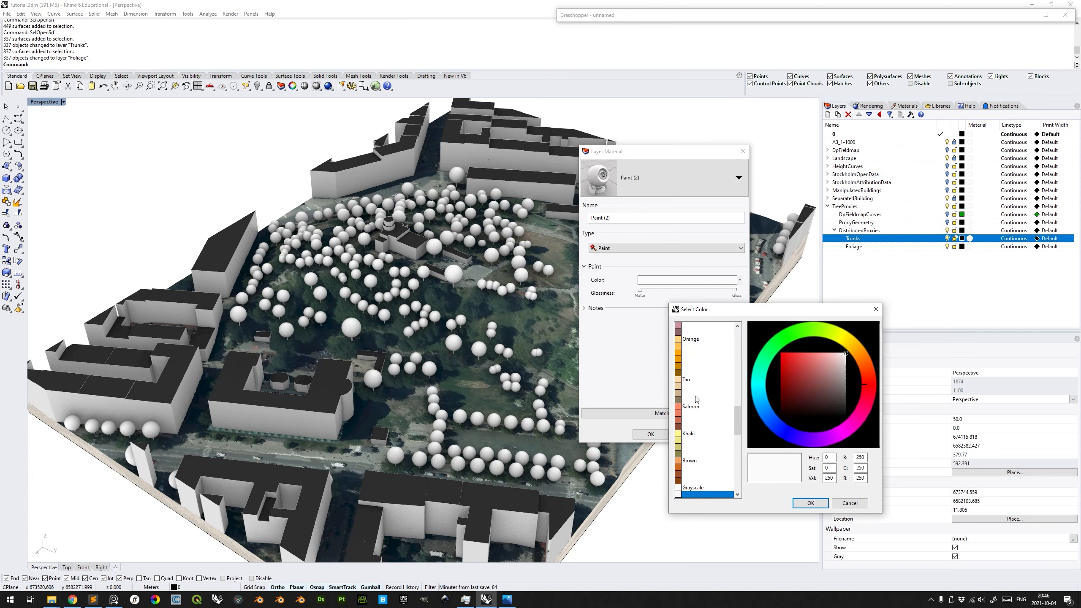
left_click(694, 374)
left_click_drag(785, 389, 786, 396)
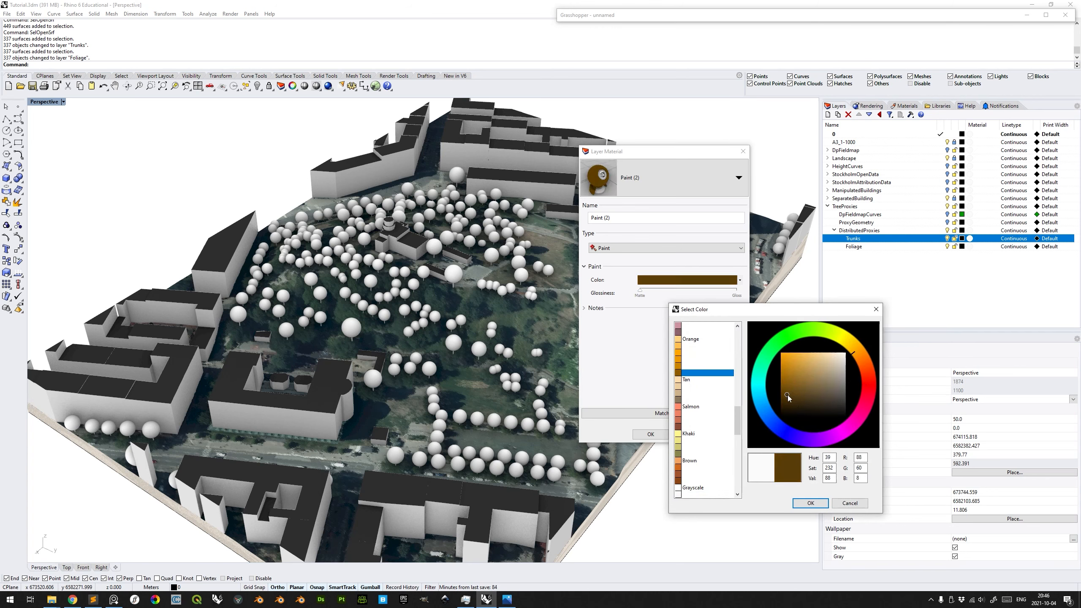
left_click_drag(790, 398, 793, 399)
left_click(810, 503)
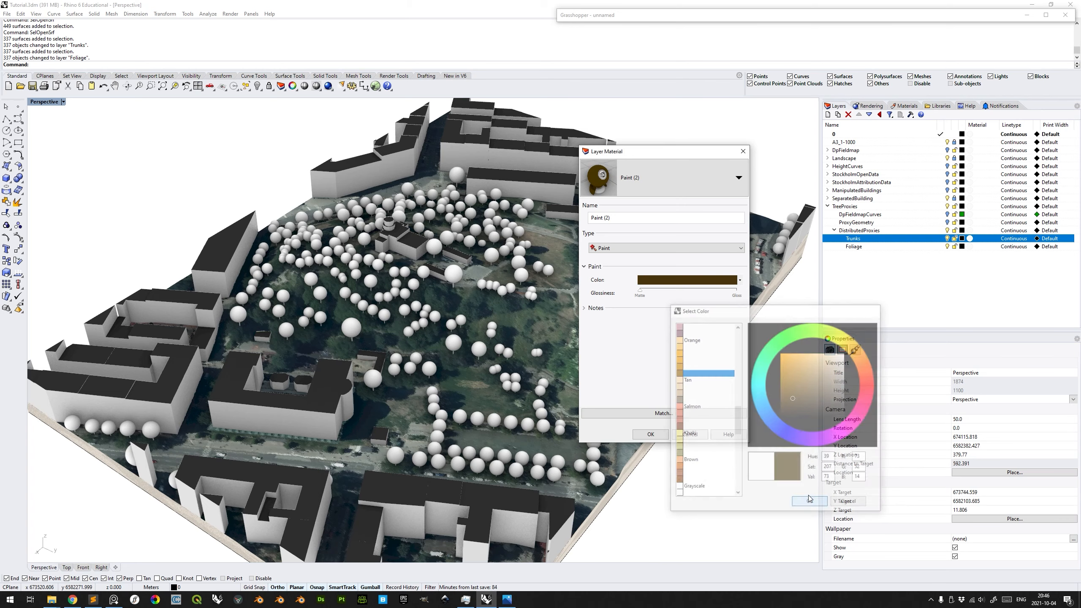
left_click(651, 435)
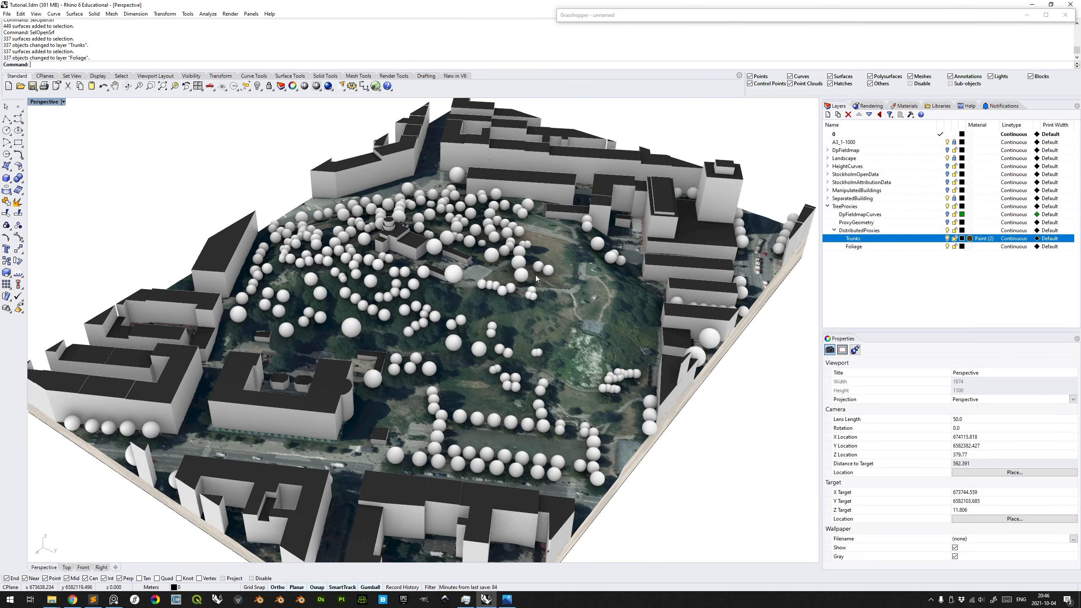
Inspect the coloured trunks up close and replace the Foliage layer's default material with a new Paint material.
scroll(453, 287, "up", 10)
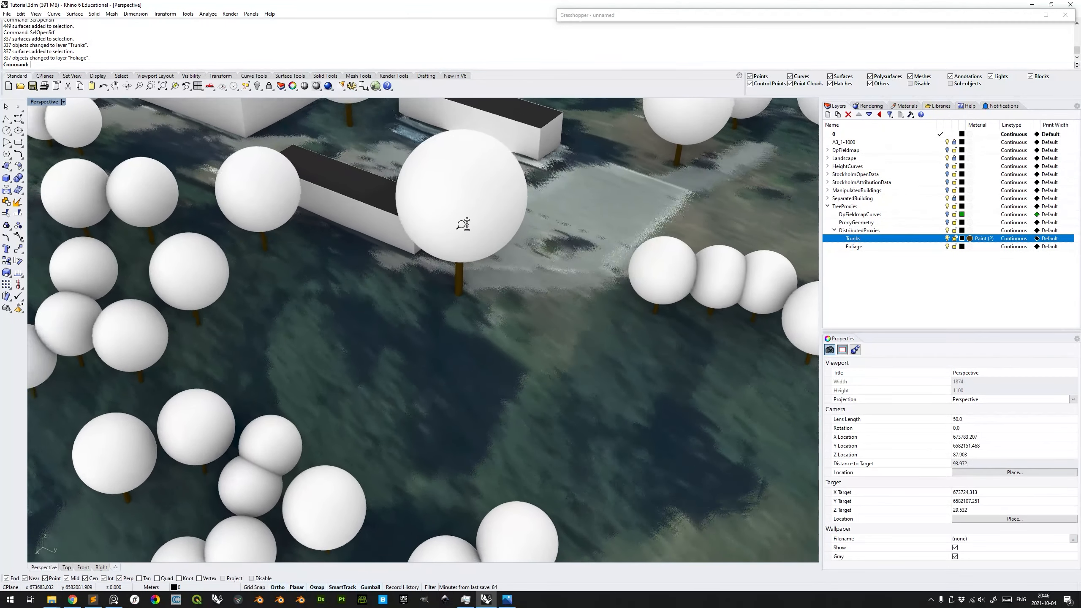
right_click_drag(496, 366, 538, 311)
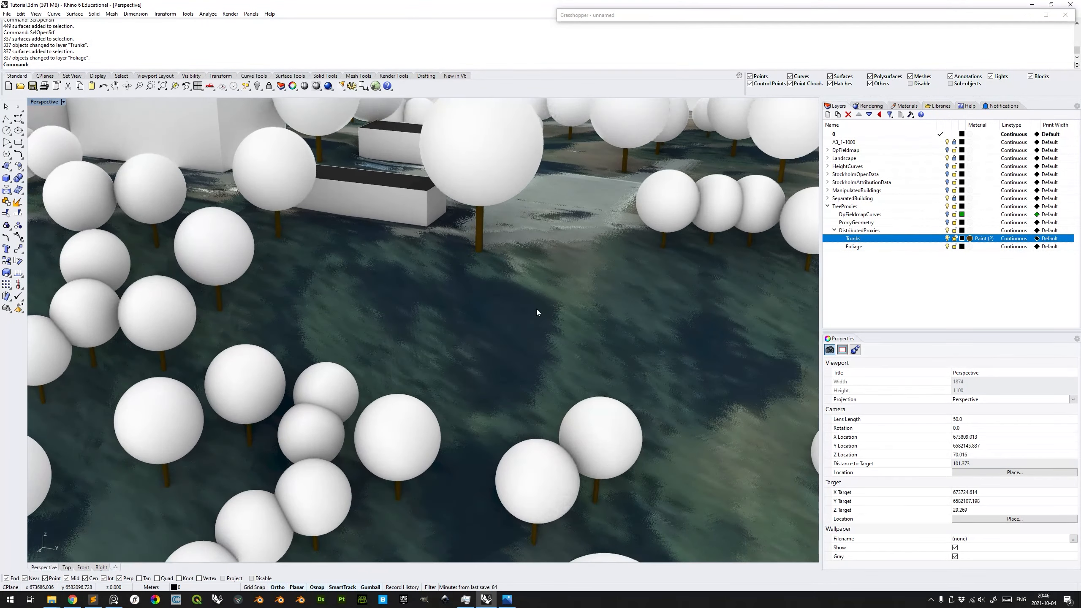
right_click_drag(535, 238, 497, 355, "shift")
scroll(467, 357, "down", 2)
scroll(467, 358, "down", 3)
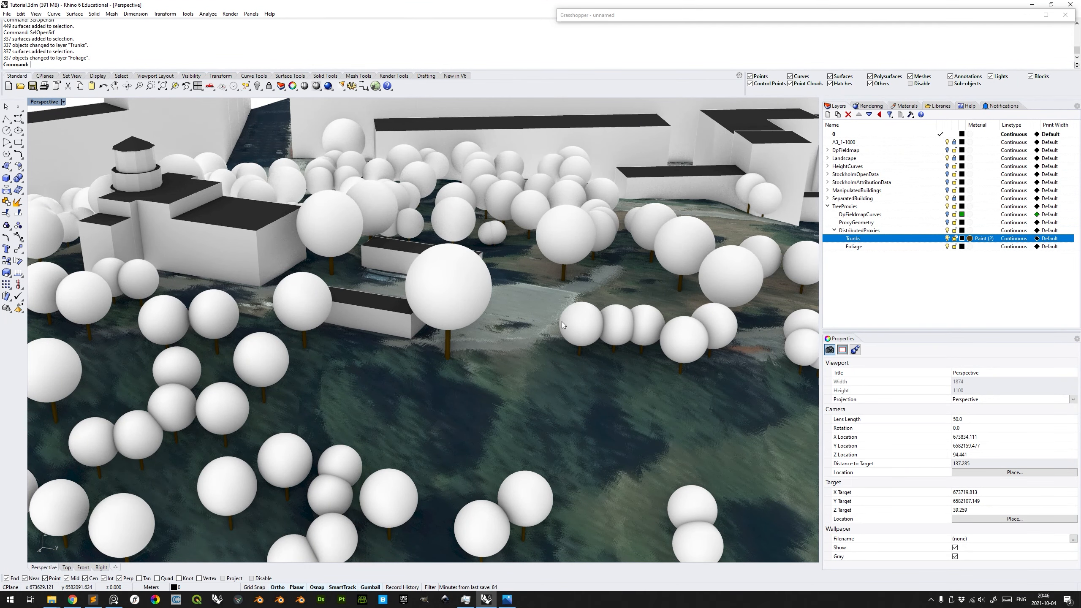
left_click(986, 247)
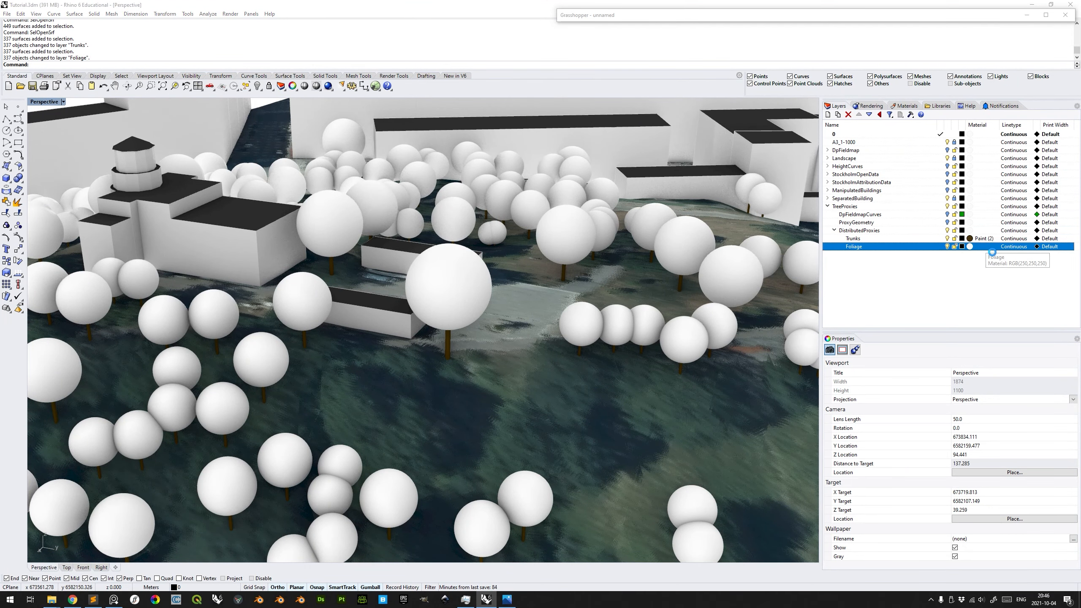
left_click(736, 179)
left_click(701, 207)
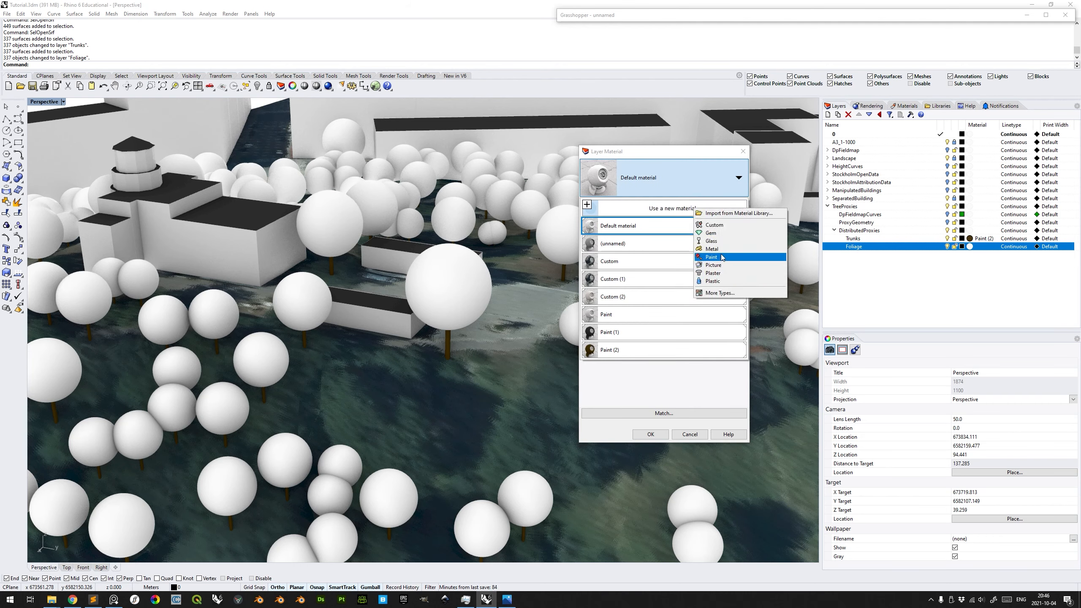
left_click(721, 257)
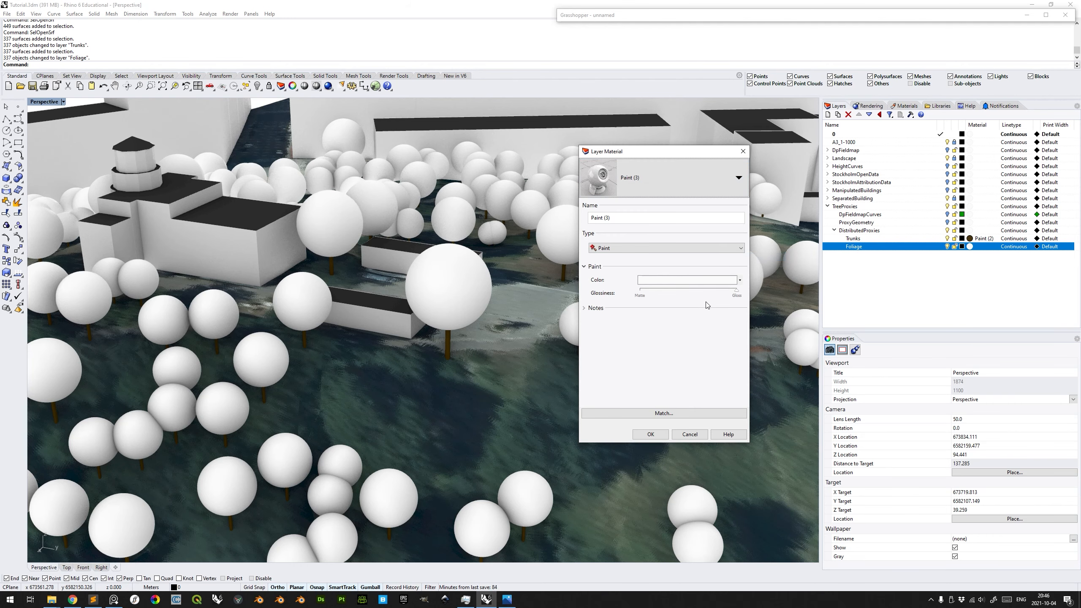
Set the foliage material's colour to dark green, RGB 0, 63, 0, and apply it to the layer.
left_click(698, 280)
left_click_drag(739, 418, 737, 373)
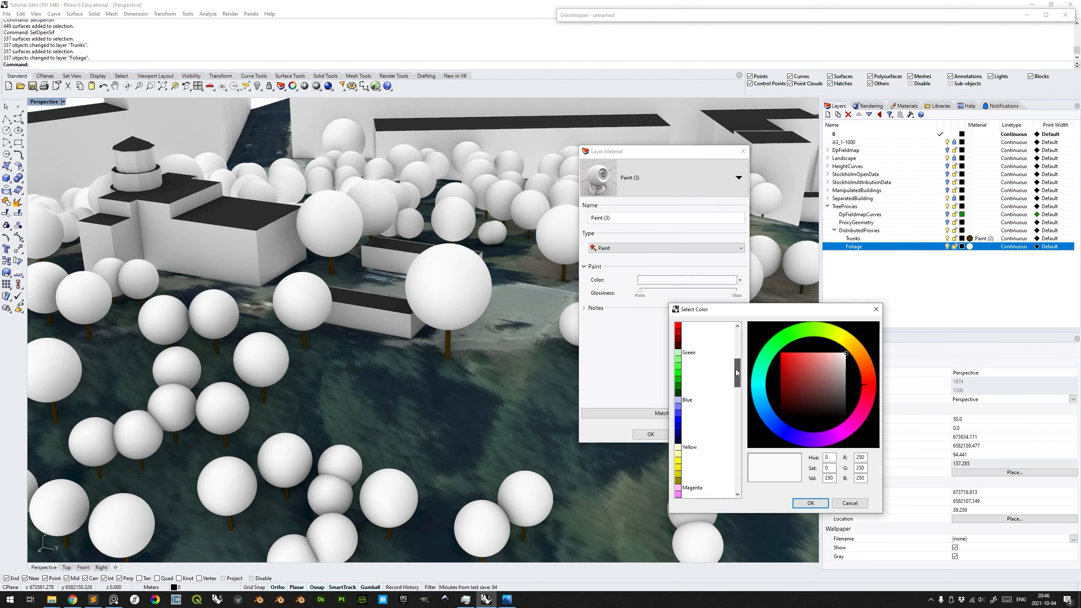
left_click(692, 393)
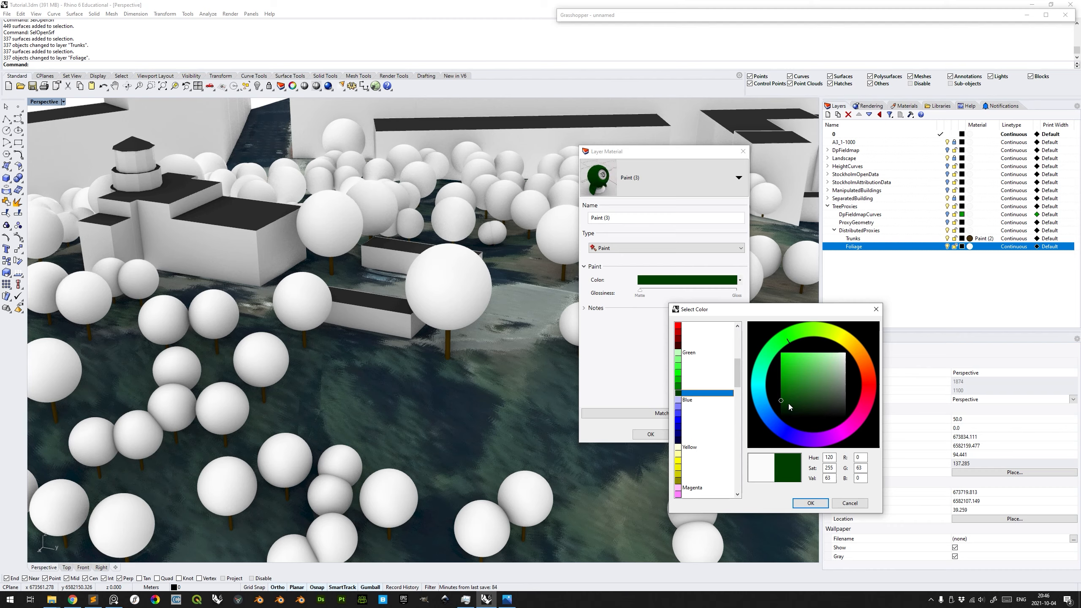
left_click(810, 502)
left_click(660, 434)
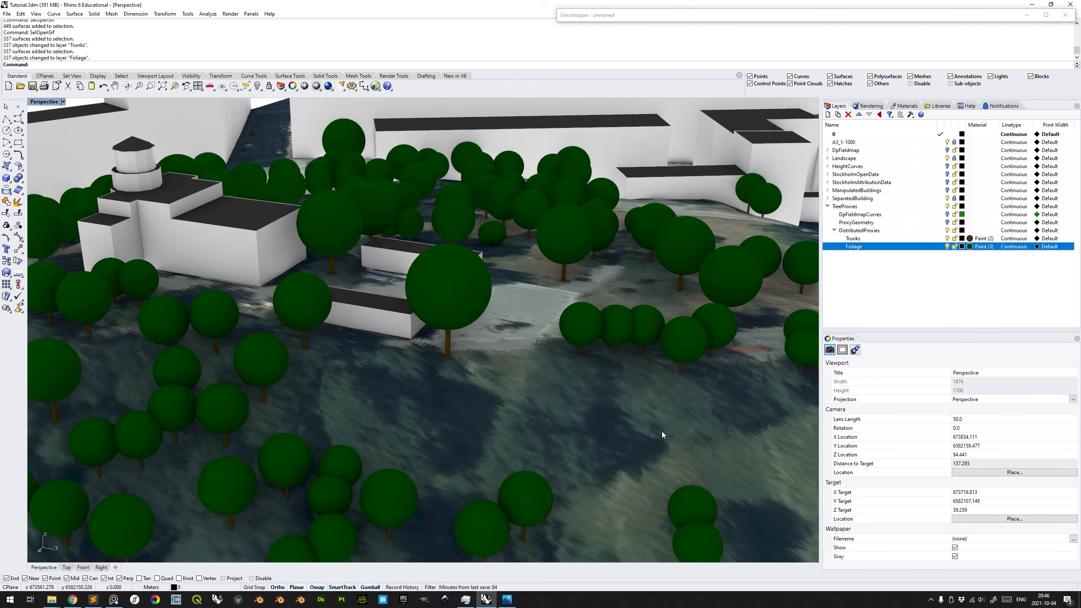
Recolour the foliage material with the eyedropper by sampling a dark blue-green patch of the aerial-photo terrain.
right_click_drag(469, 280, 498, 327)
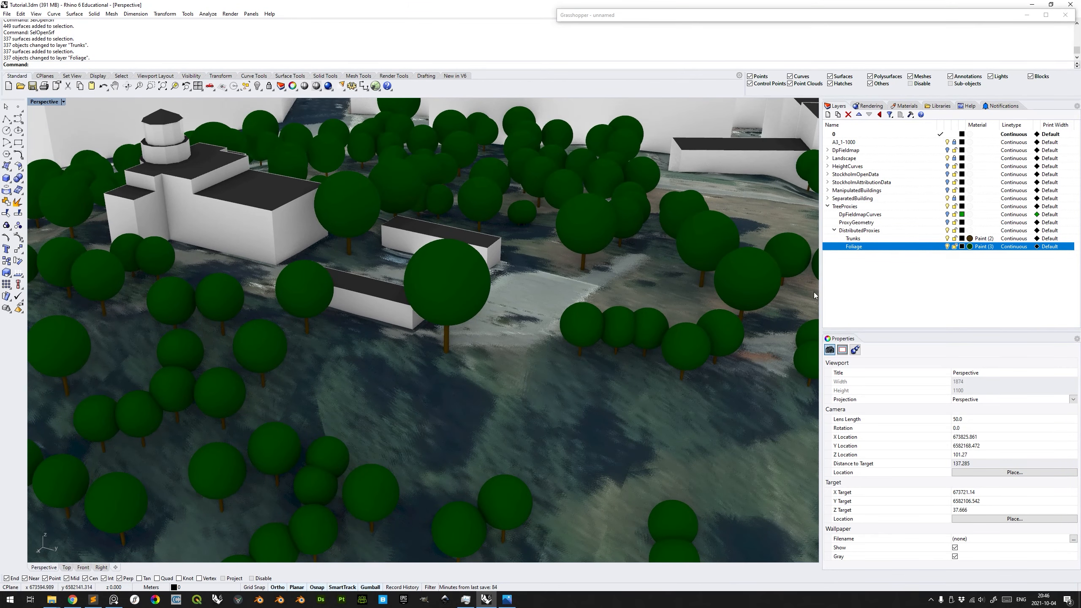
left_click(985, 247)
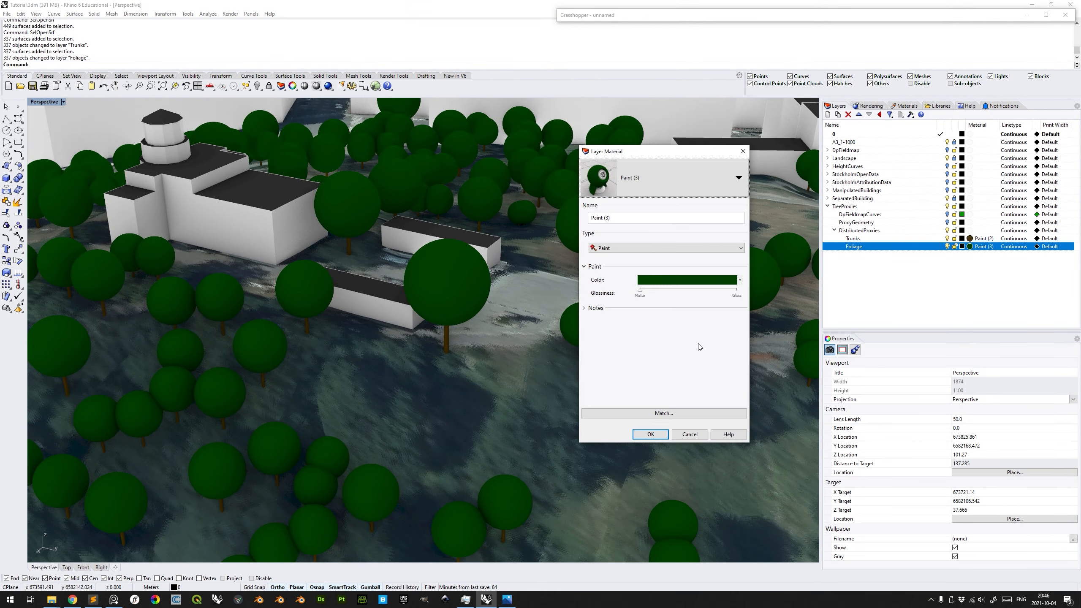
left_click(740, 280)
left_click(748, 295)
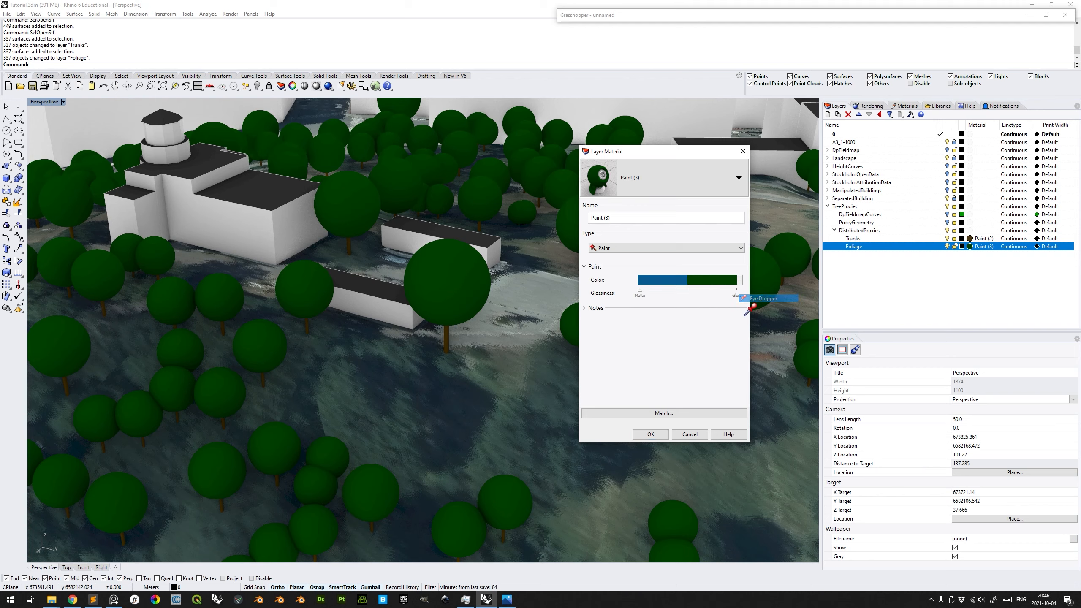
left_click(366, 432)
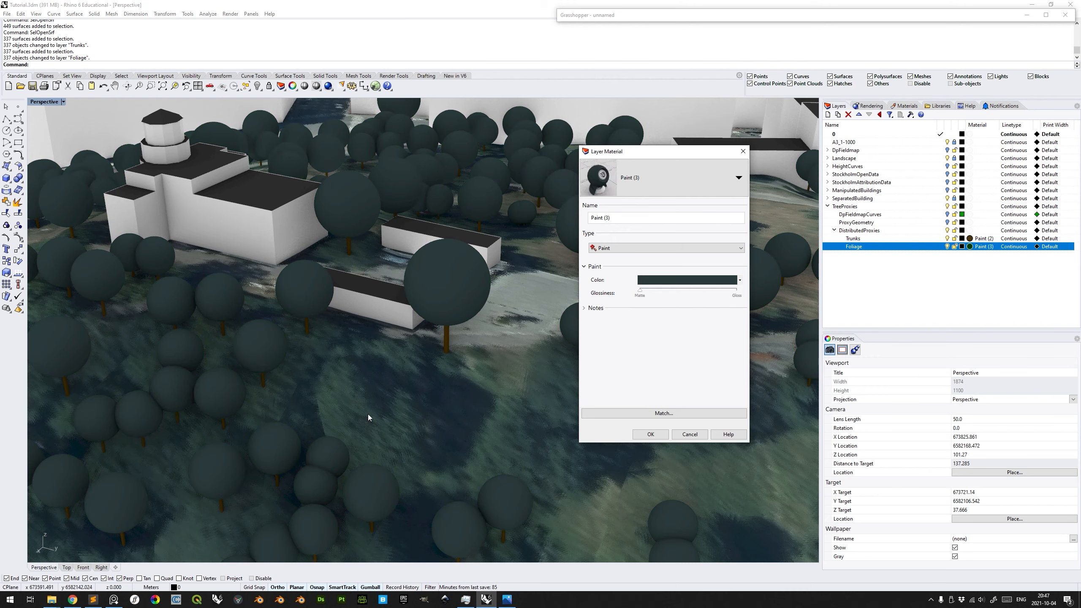
left_click(651, 434)
Resample the foliage material's colour with the eyedropper from a grey-green patch of the aerial-photo terrain and apply it to the Foliage layer.
scroll(390, 398, "down", 2)
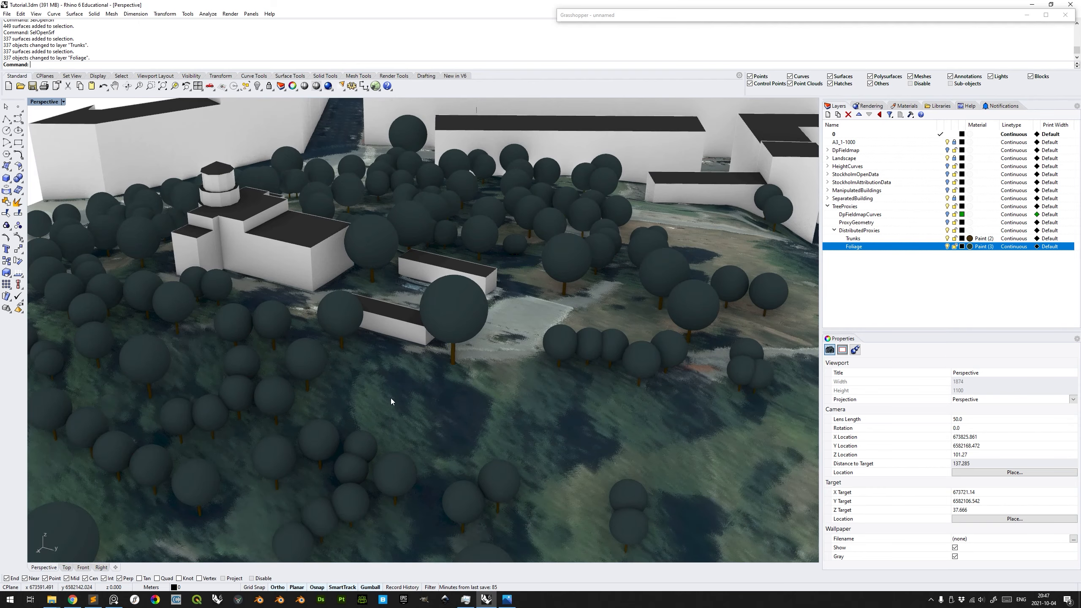
right_click_drag(390, 398, 525, 310, "shift")
scroll(526, 313, "down", 6)
right_click_drag(460, 325, 451, 358)
right_click_drag(346, 362, 405, 405, "shift")
scroll(400, 365, "up", 4)
left_click(986, 249)
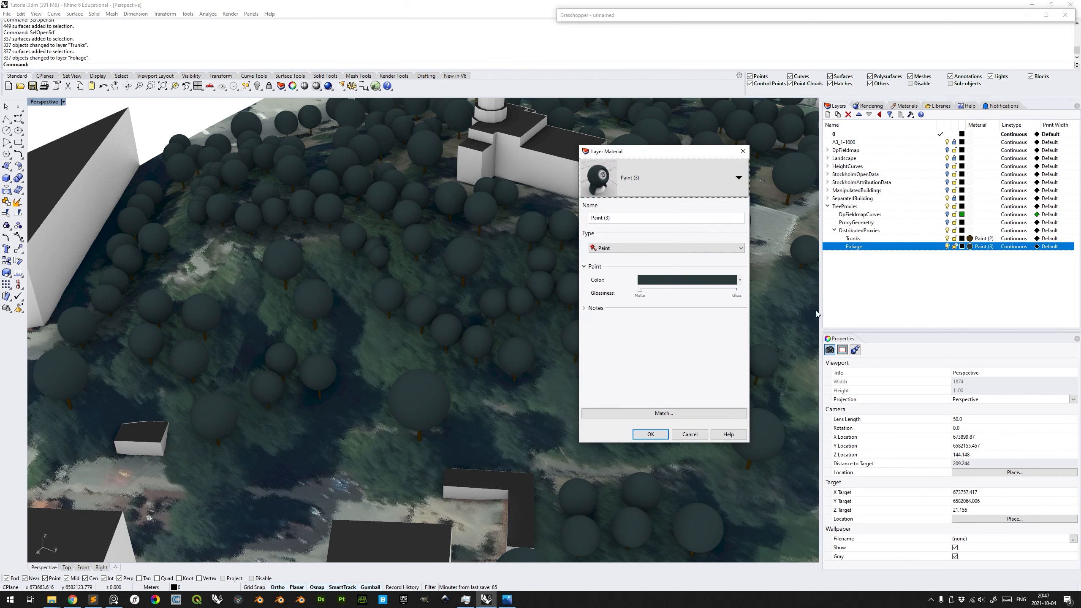
left_click(740, 280)
left_click(757, 299)
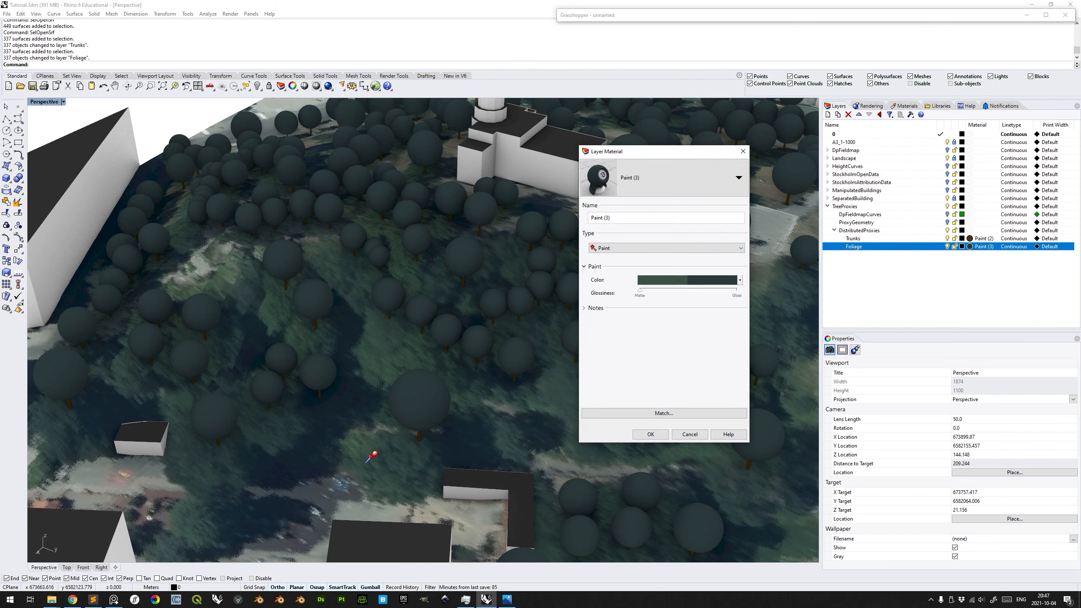
left_click(364, 453)
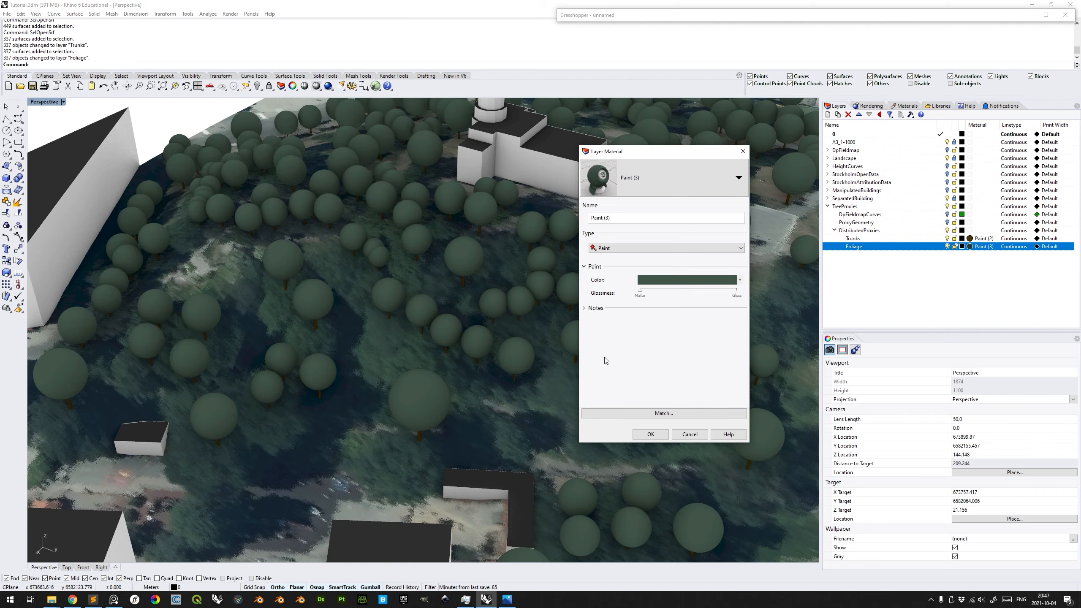
left_click(652, 436)
Change the Trunks layer's Paint material to a muted greyish brown, RGB 89, 72, 53, and apply it.
right_click_drag(580, 337, 590, 261)
scroll(589, 261, "up", 2)
scroll(591, 263, "up", 2)
left_click(982, 238)
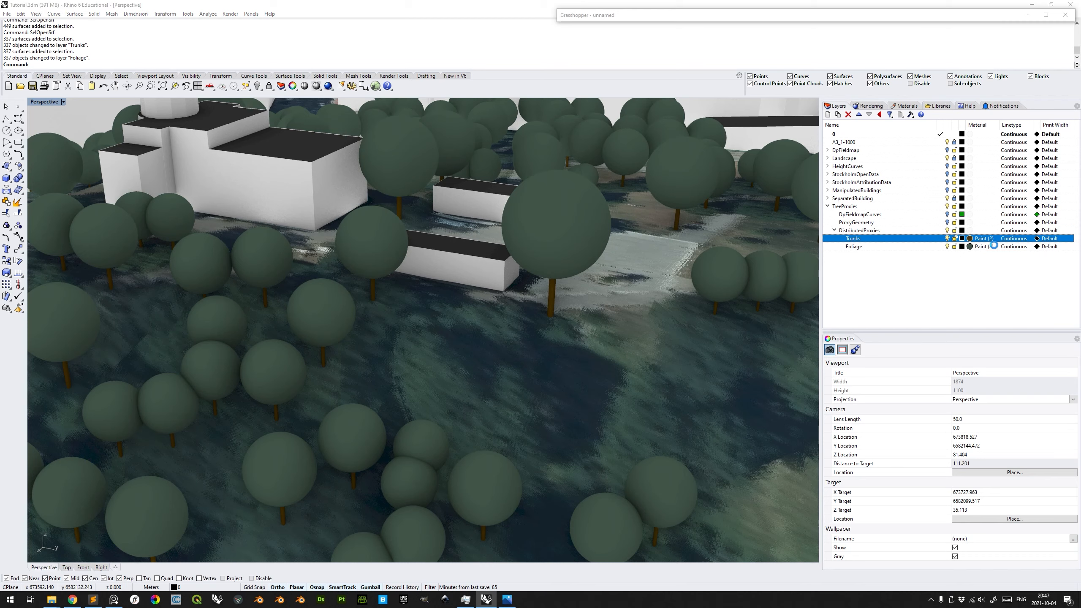
left_click(713, 283)
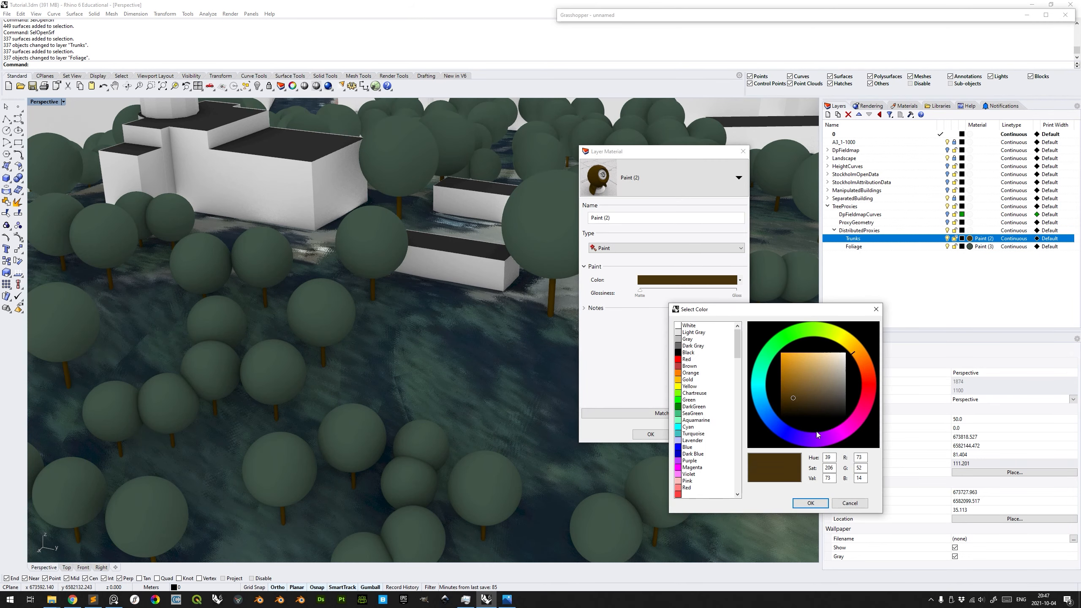
left_click(813, 397)
left_click(861, 355)
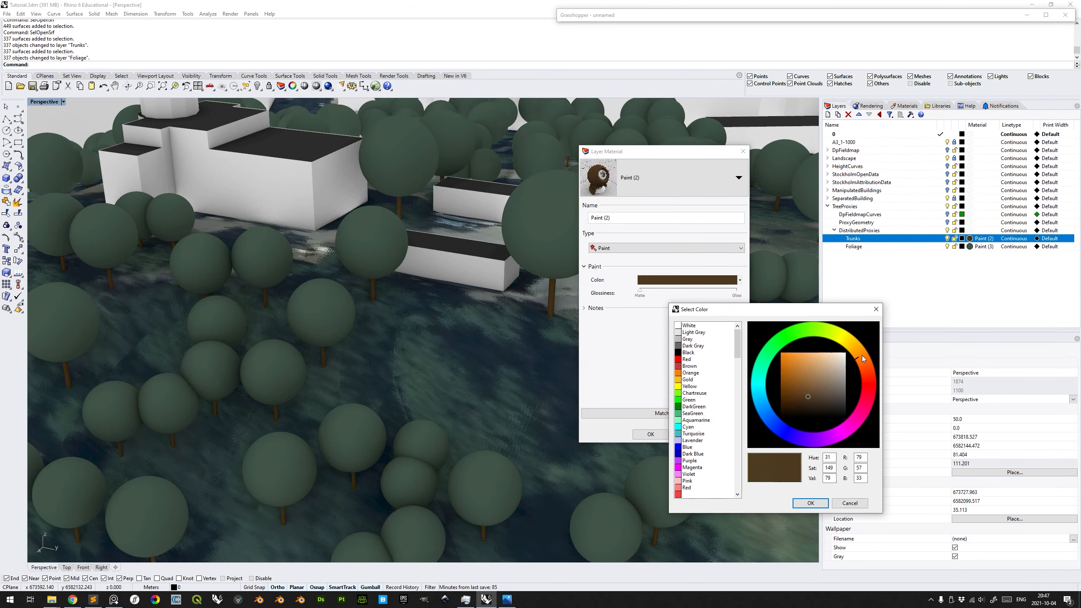
left_click(820, 398)
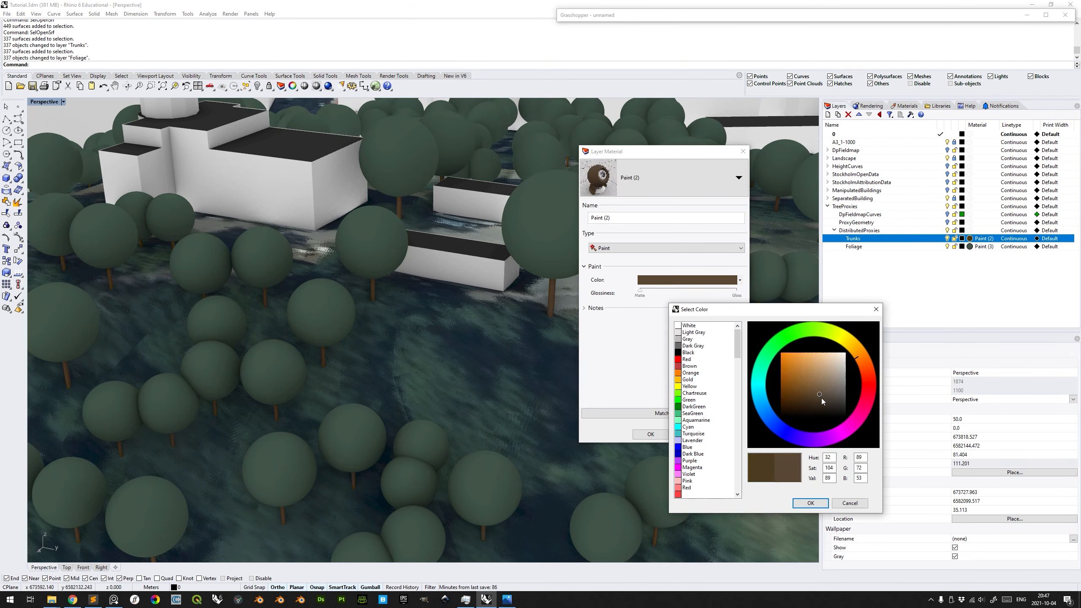
left_click(810, 503)
left_click(642, 434)
Examine the recoloured trees on the hill against the terrain and surrounding buildings from several overview angles.
scroll(574, 345, "down", 15)
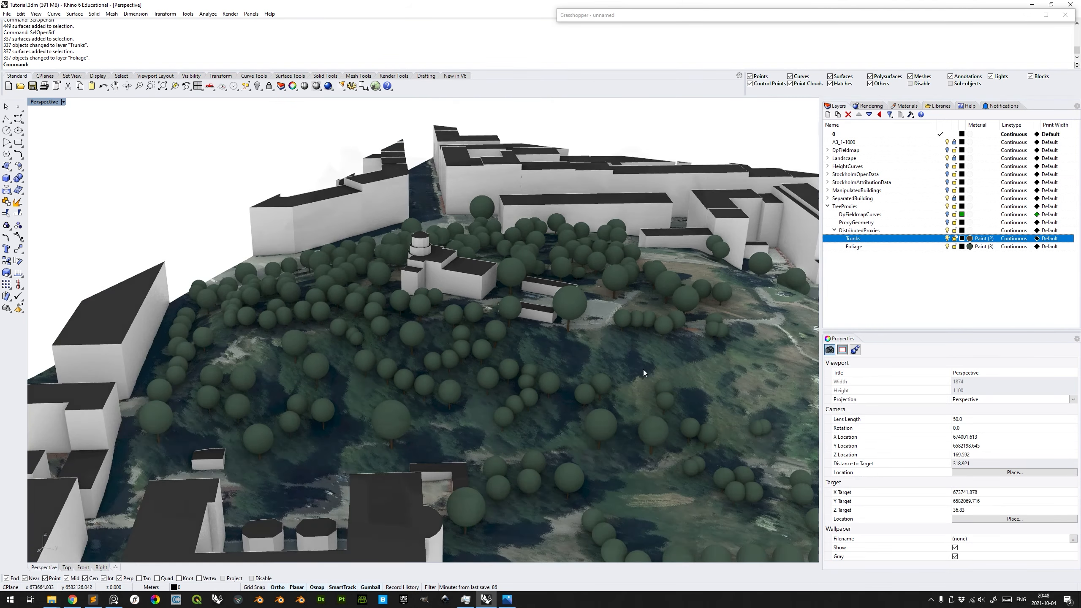
scroll(526, 332, "up", 4)
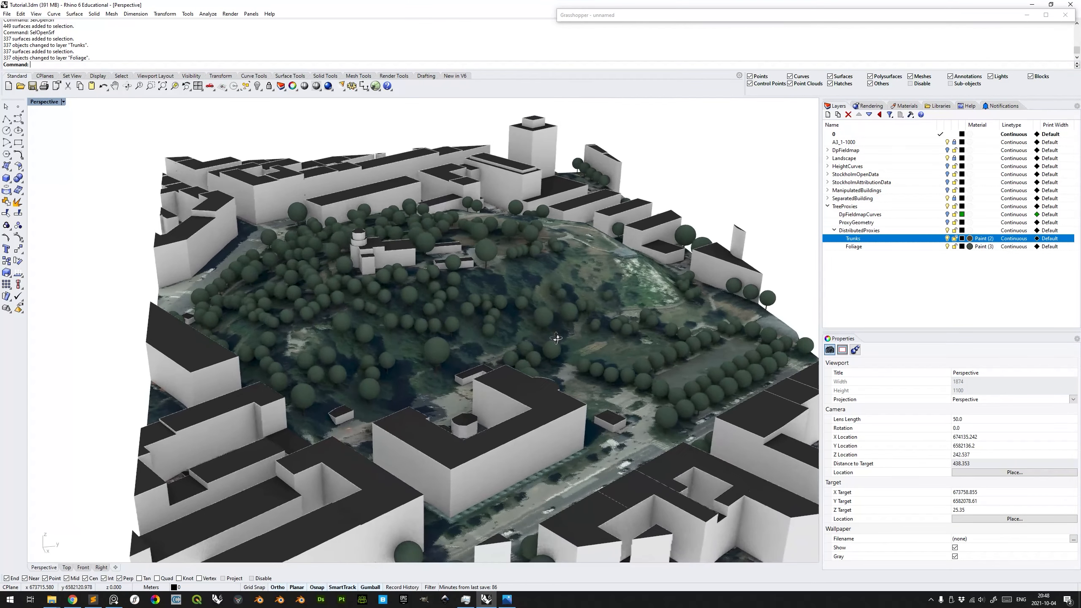
right_click_drag(556, 338, 664, 324)
left_click(868, 214)
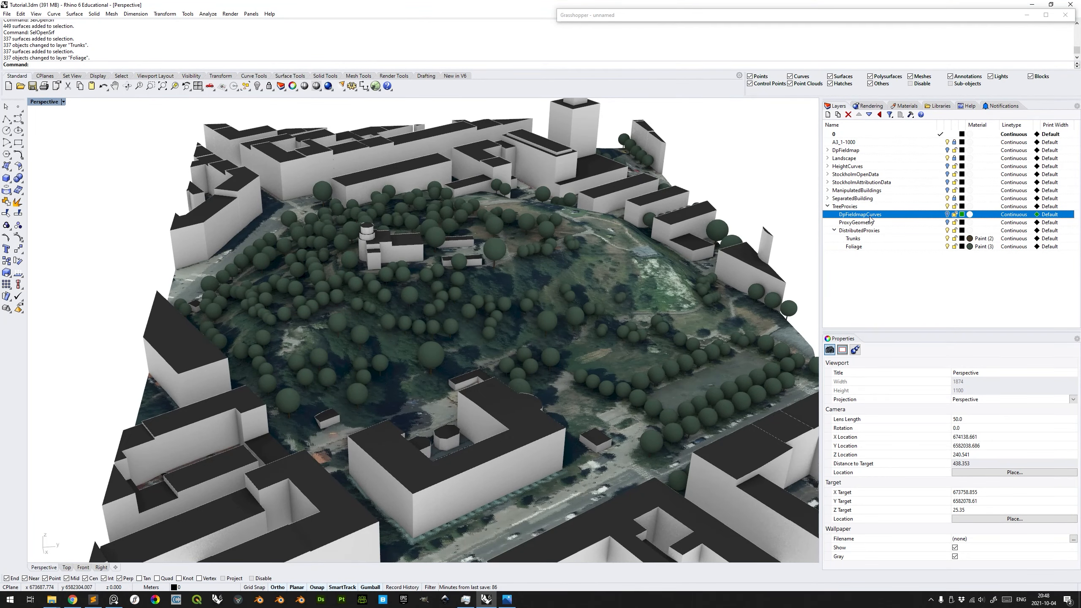
right_click_drag(679, 309, 412, 325)
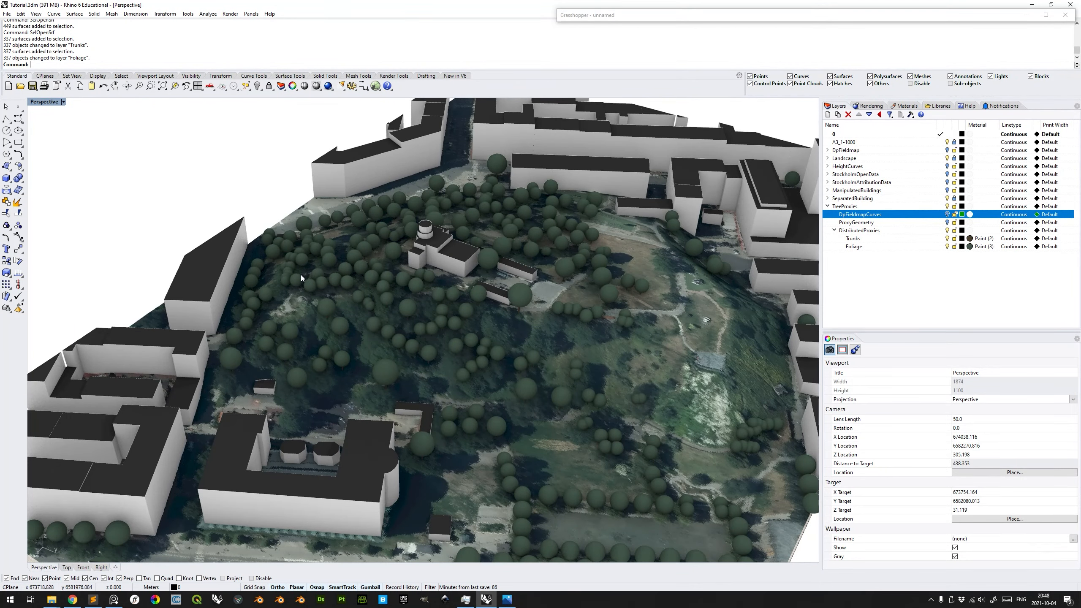
right_click_drag(434, 324, 573, 364)
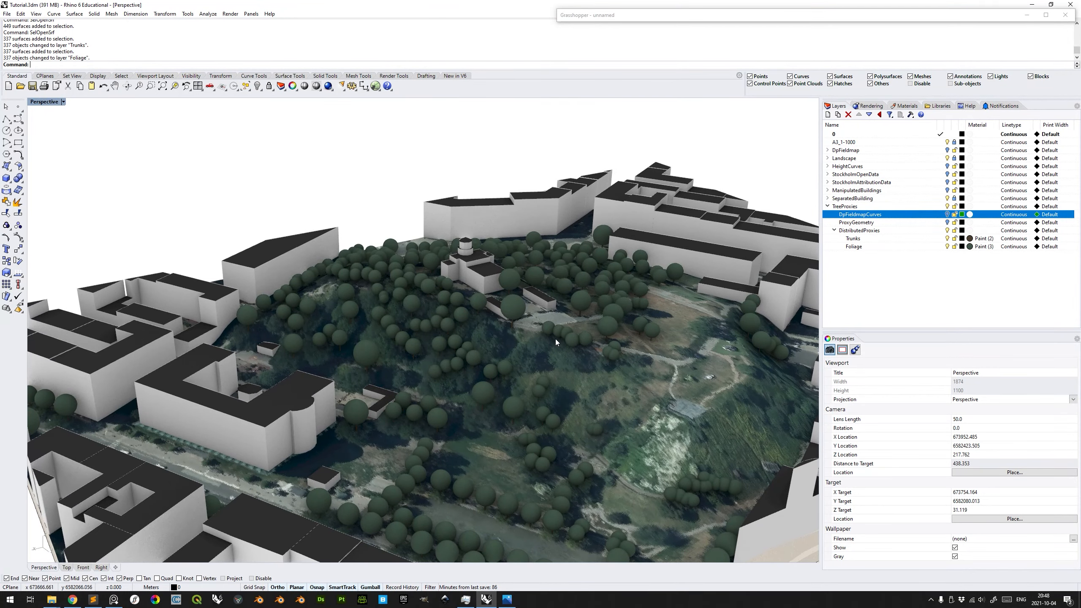
right_click_drag(512, 339, 571, 369)
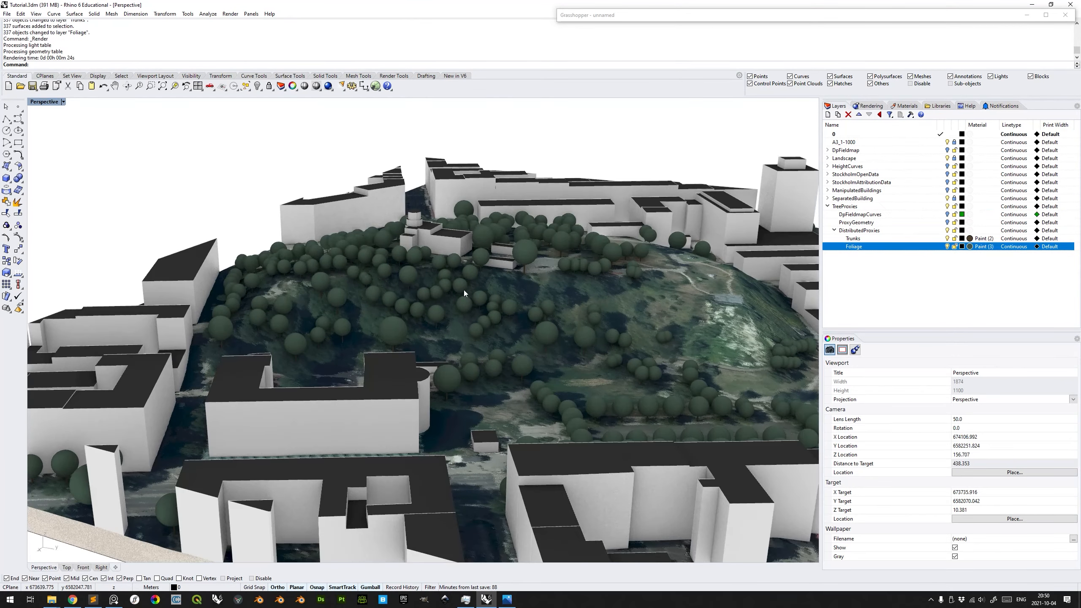
Recolour the Foliage layer's Paint material with the eyedropper by sampling a deeper green patch among the trees, and apply it.
scroll(468, 307, "up", 6)
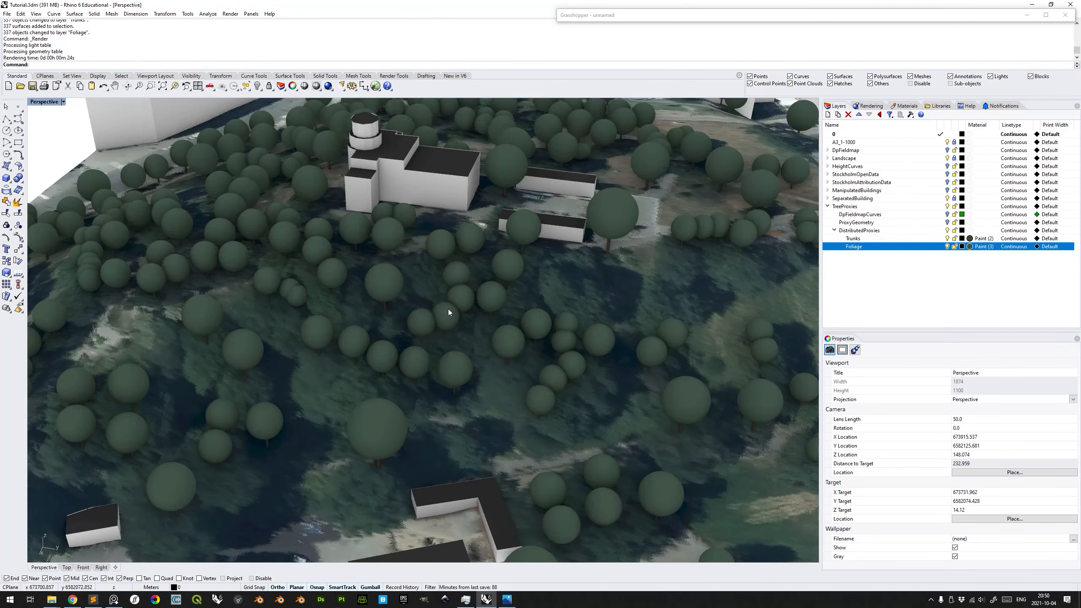
right_click_drag(482, 314, 756, 233)
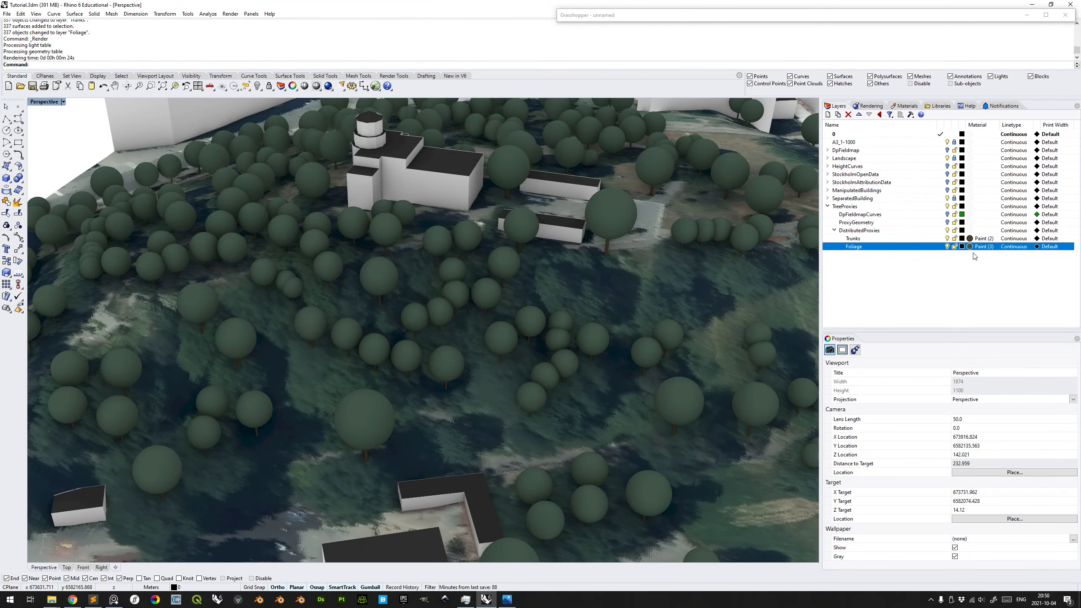
left_click(986, 248)
left_click(740, 280)
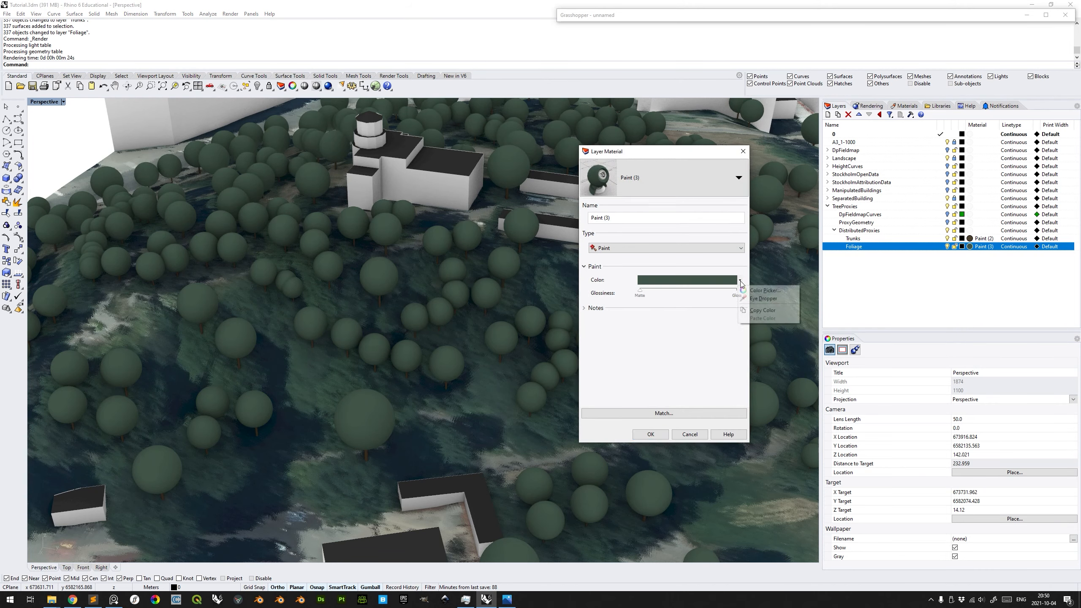
left_click(743, 310)
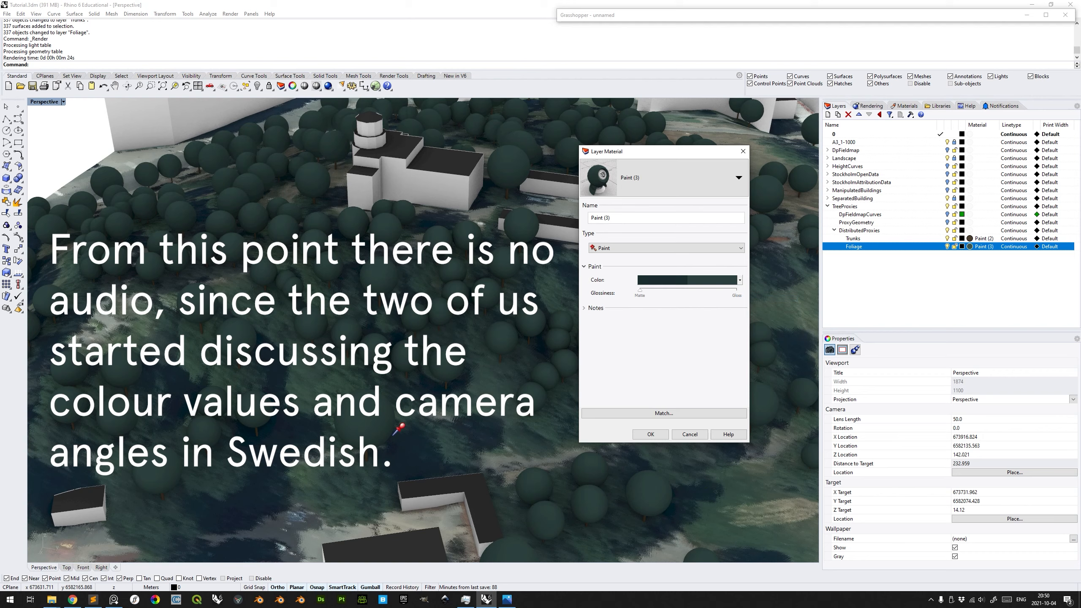
left_click(324, 405)
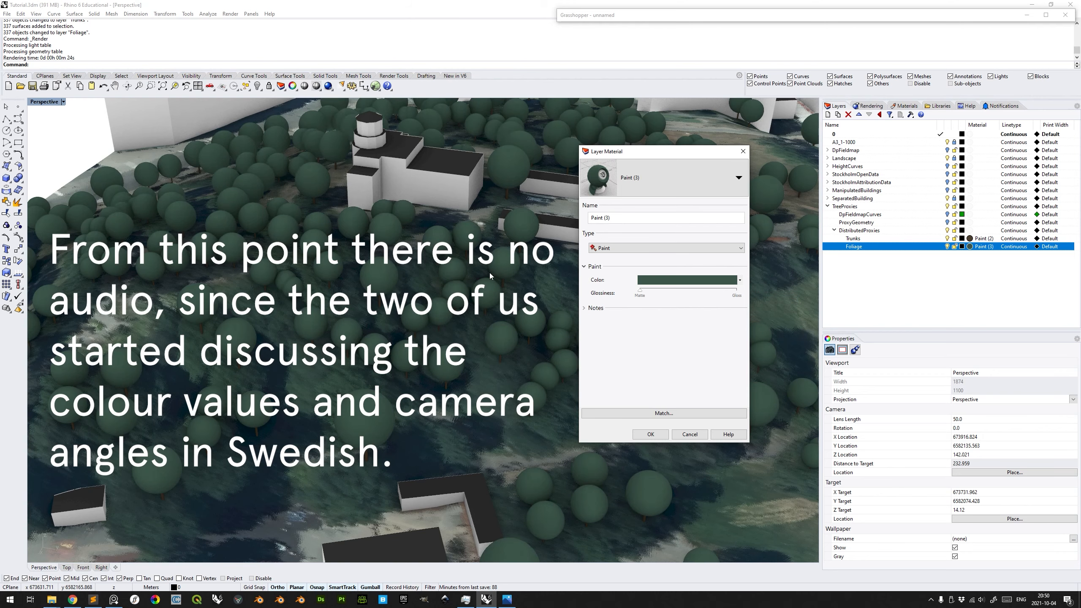
left_click(651, 434)
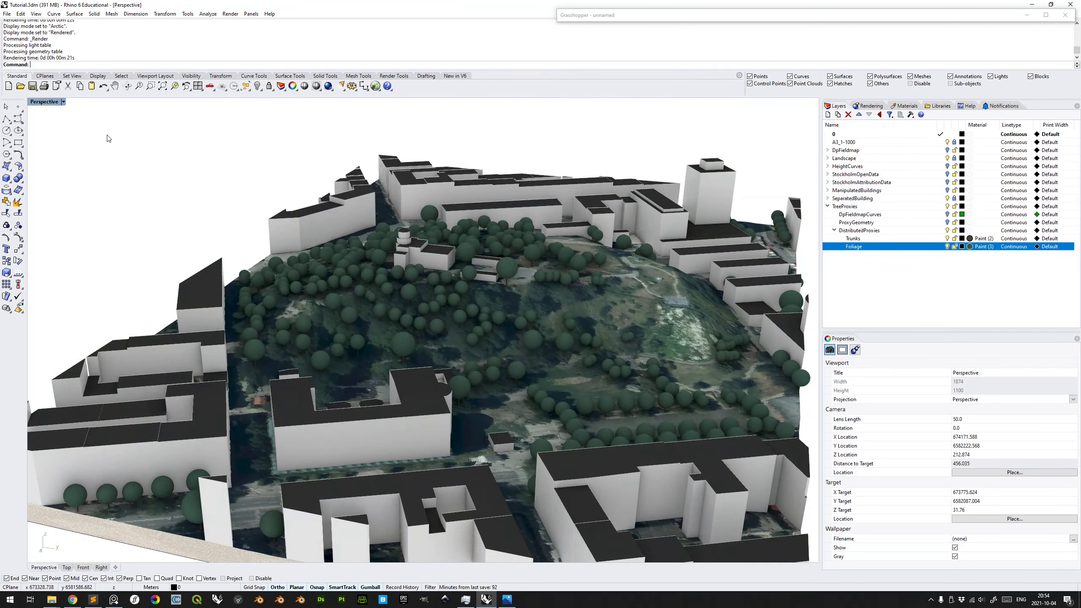
Preview the site model in Arctic display mode and return the Perspective viewport to Rendered mode.
left_click(64, 102)
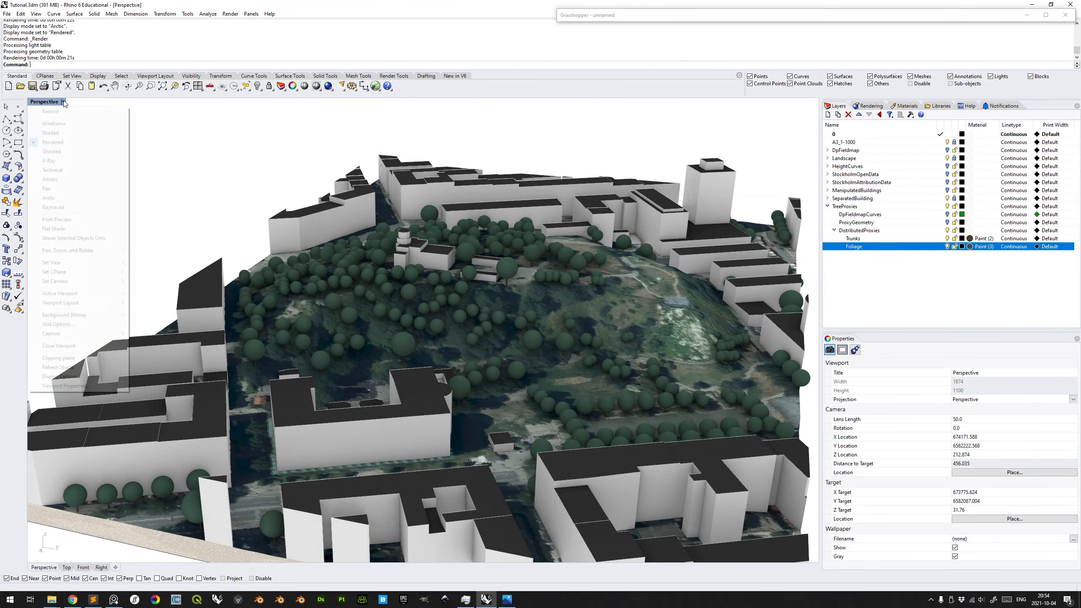
left_click(73, 197)
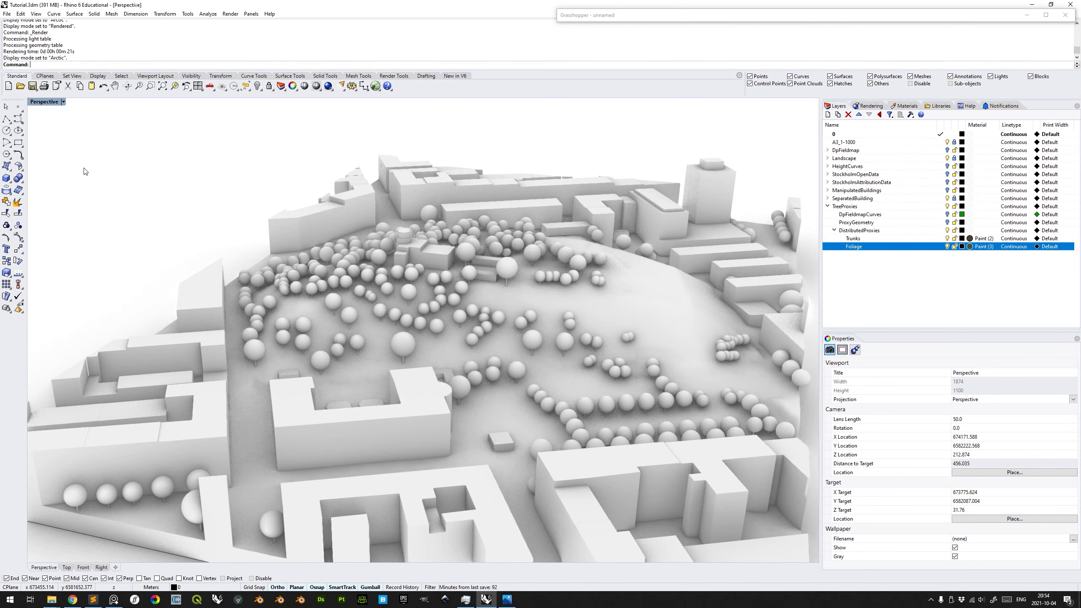
left_click(64, 102)
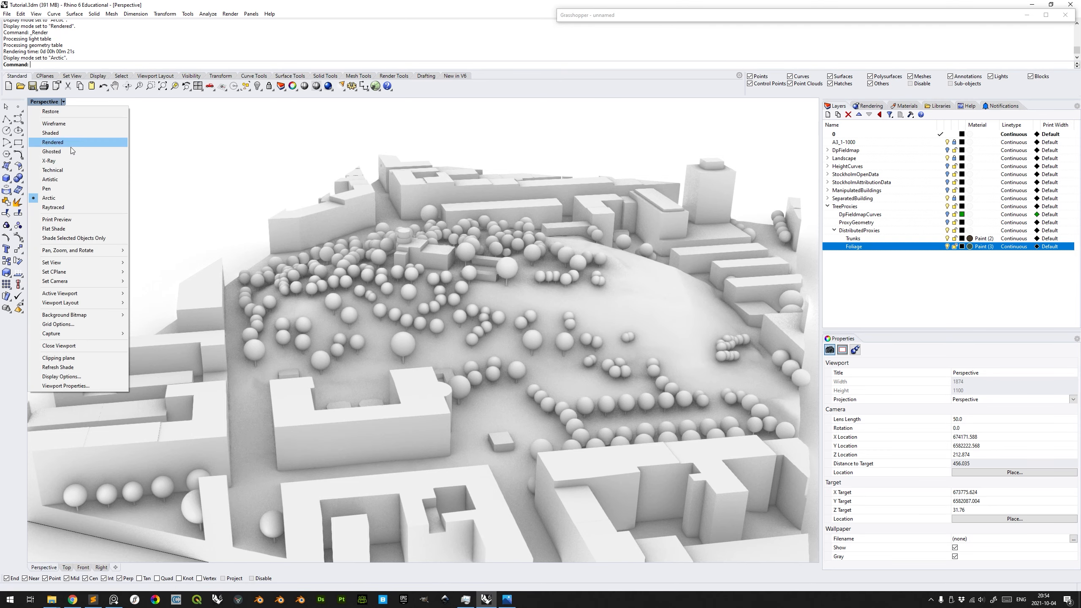
left_click(71, 146)
Start a render of the Perspective view showing the hill, trees and surrounding buildings.
left_click(230, 13)
left_click(241, 43)
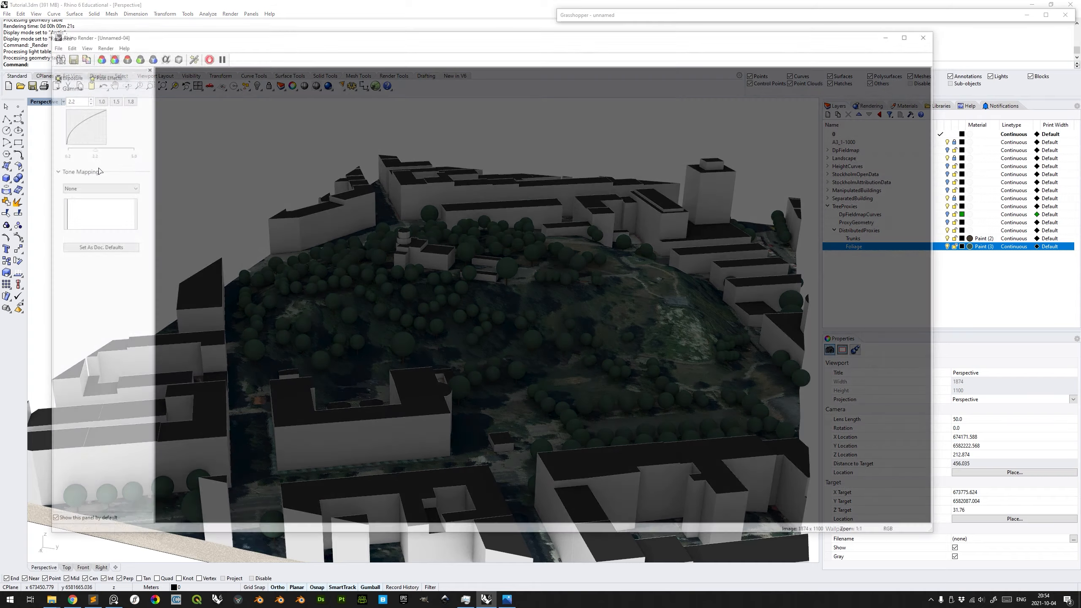